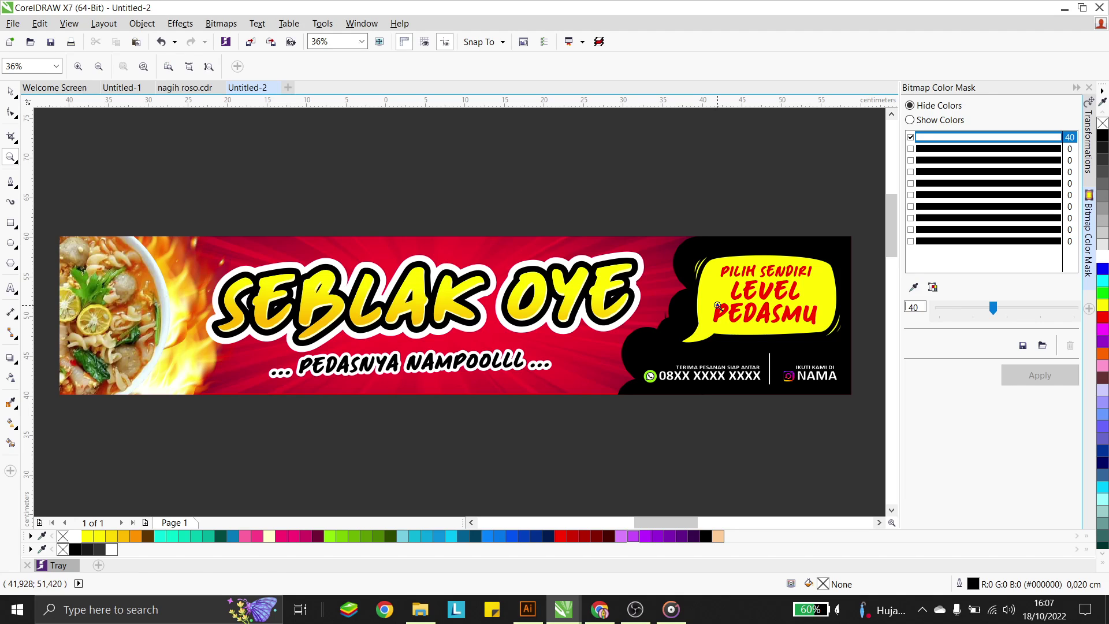
Check the width and height of the finished SEBLAK OYE banner
{"action": "key", "text": "space"}
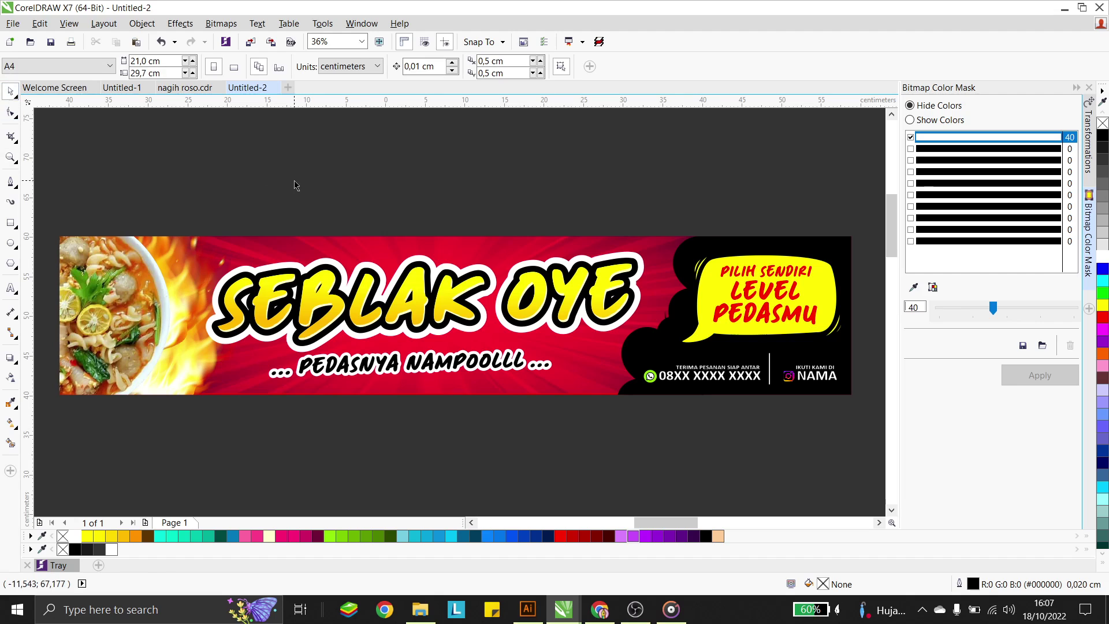
{"action": "left_click", "coordinate": [148, 273]}
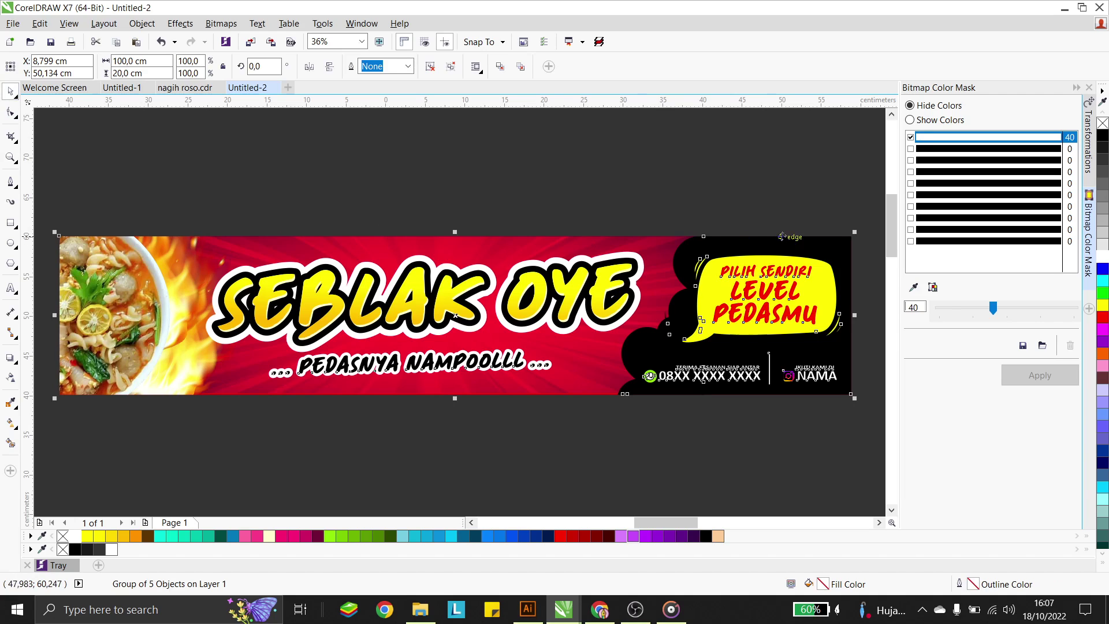
{"action": "left_click", "coordinate": [115, 61]}
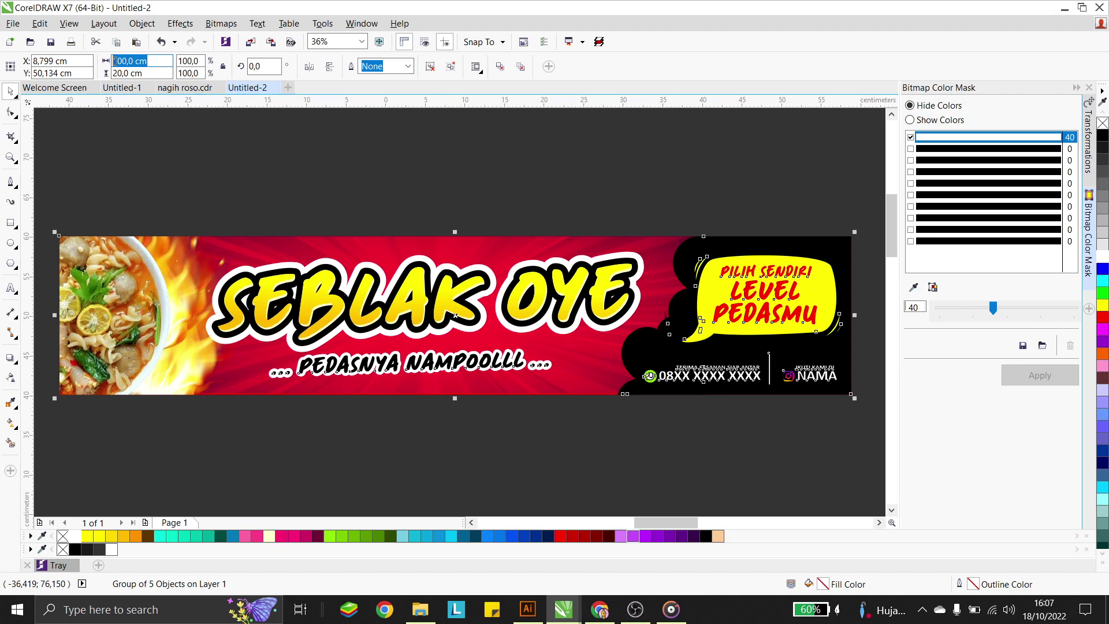
{"action": "left_click_drag", "start_coordinate": [145, 73], "coordinate": [117, 73]}
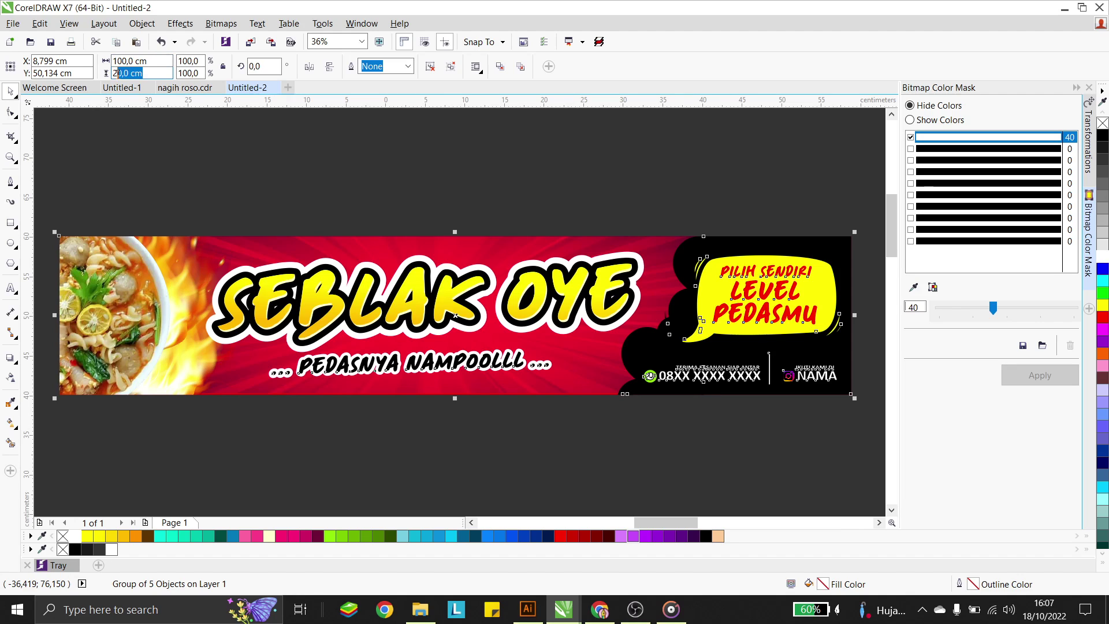
{"action": "left_click", "coordinate": [227, 160]}
Locate the source images below the banner and select the noodle bowl to inspect it
{"action": "scroll", "coordinate": [460, 283], "scroll_direction": "down", "scroll_amount": 2}
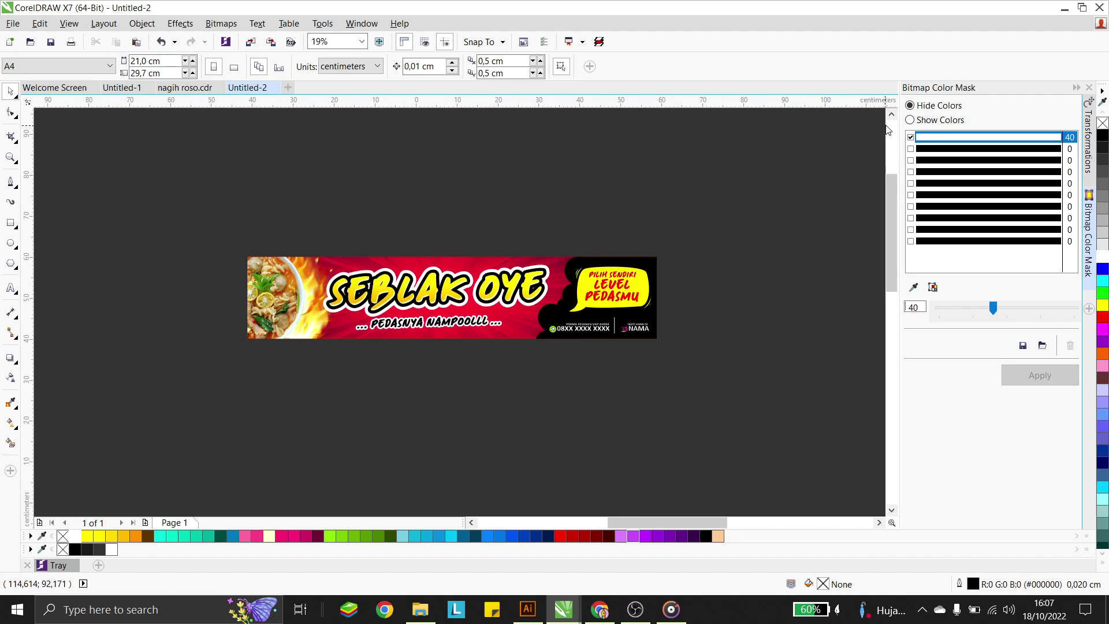
{"action": "scroll", "coordinate": [889, 129], "scroll_direction": "up", "scroll_amount": 4}
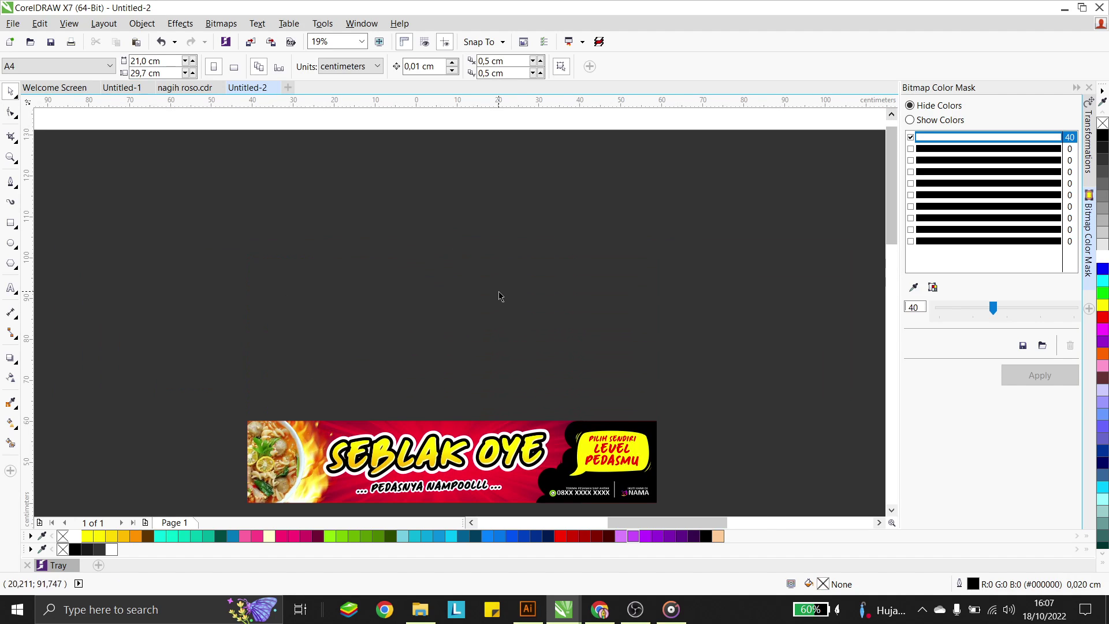
{"action": "scroll", "coordinate": [500, 296], "scroll_direction": "down", "scroll_amount": 4}
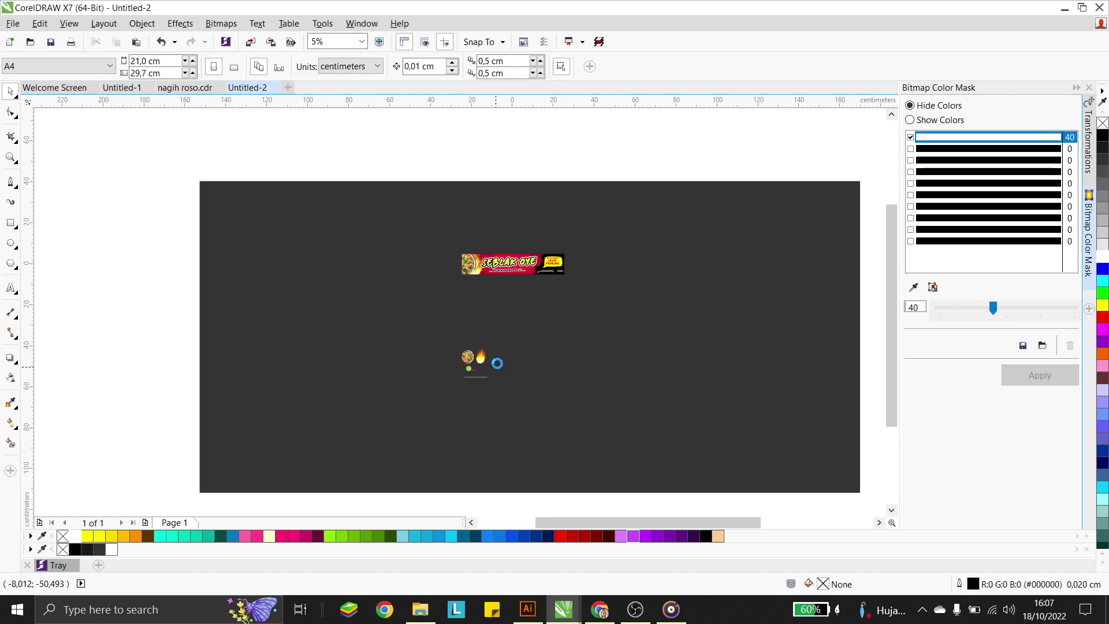
{"action": "scroll", "coordinate": [496, 363], "scroll_direction": "up", "scroll_amount": 2}
{"action": "scroll", "coordinate": [489, 383], "scroll_direction": "up", "scroll_amount": 4}
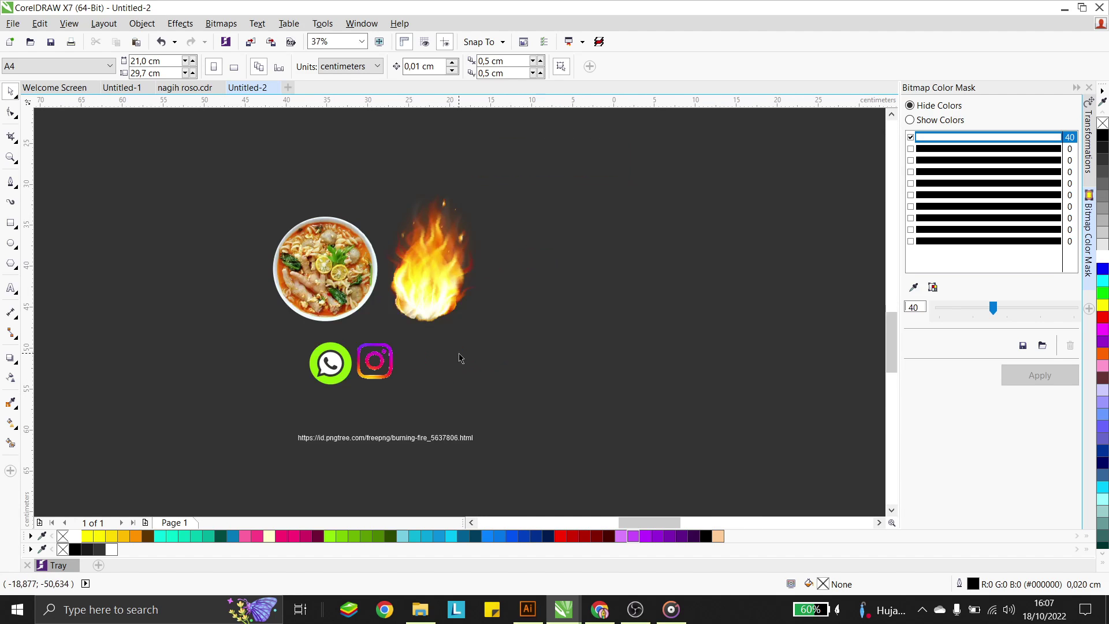
{"action": "left_click", "coordinate": [344, 283]}
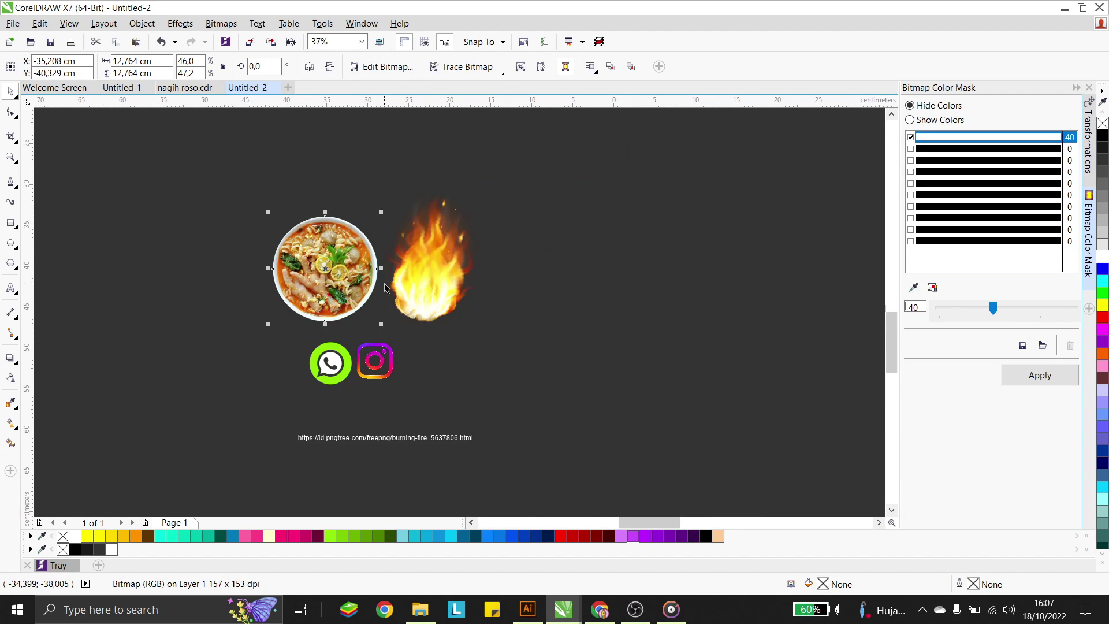
Try moving the flame image sideways, undoing the extra shift and bringing it back toward the noodle bowl
{"action": "left_click", "coordinate": [436, 287]}
{"action": "left_click_drag", "start_coordinate": [440, 263], "coordinate": [461, 263]}
{"action": "scroll", "coordinate": [468, 219], "scroll_direction": "up", "scroll_amount": 2}
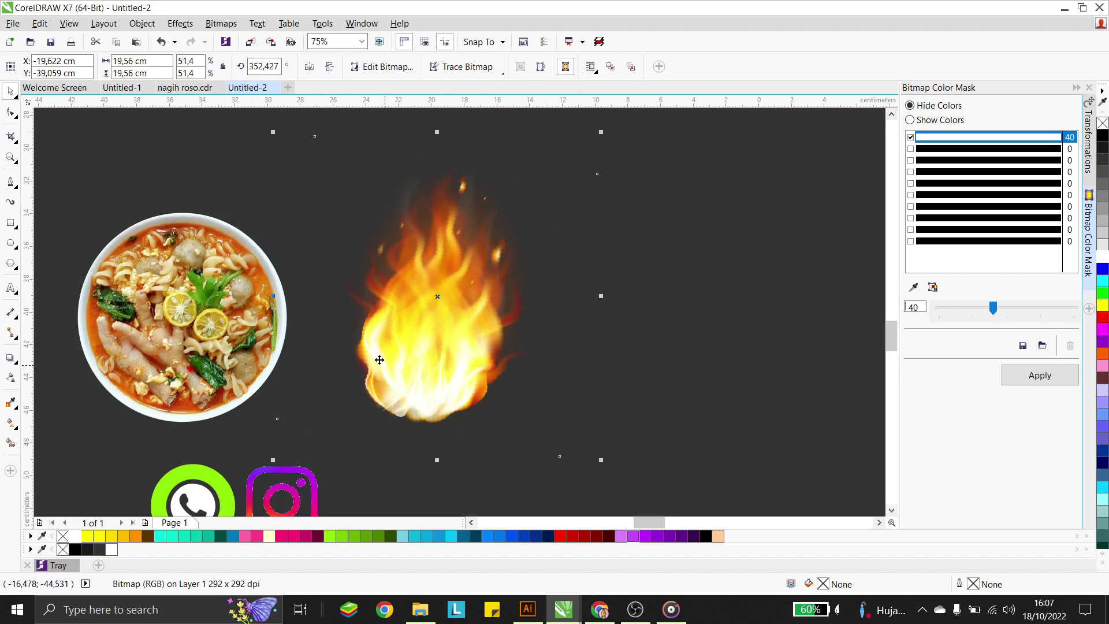
{"action": "left_click_drag", "start_coordinate": [418, 295], "coordinate": [429, 284]}
{"action": "key", "text": "ctrl+z"}
{"action": "left_click_drag", "start_coordinate": [478, 272], "coordinate": [458, 272]}
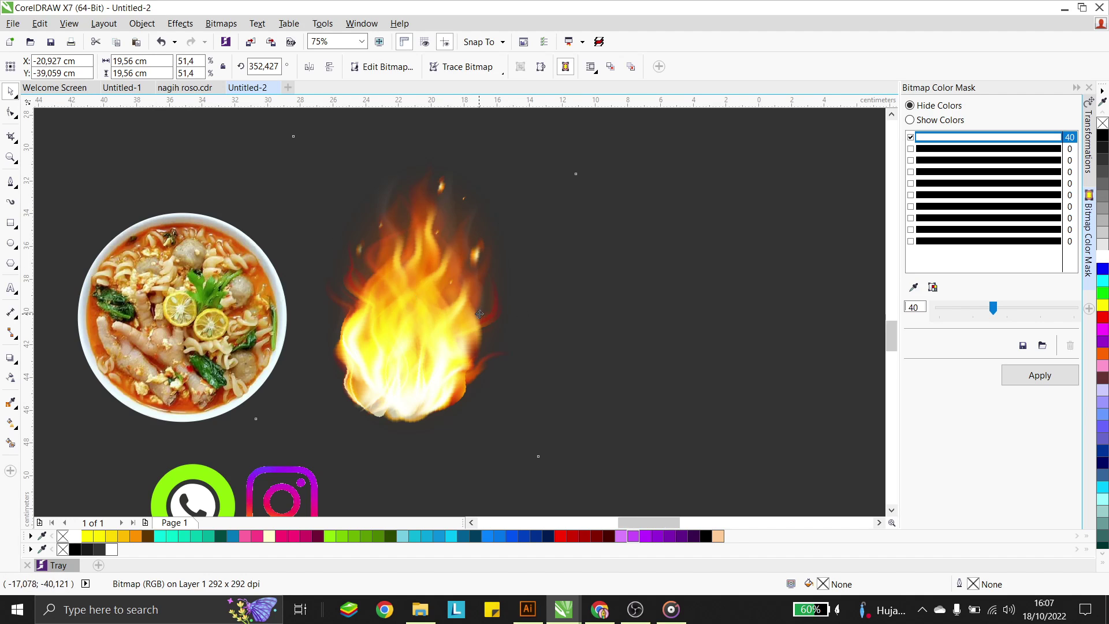
{"action": "scroll", "coordinate": [347, 272], "scroll_direction": "down", "scroll_amount": 2}
{"action": "scroll", "coordinate": [398, 255], "scroll_direction": "up", "scroll_amount": 2}
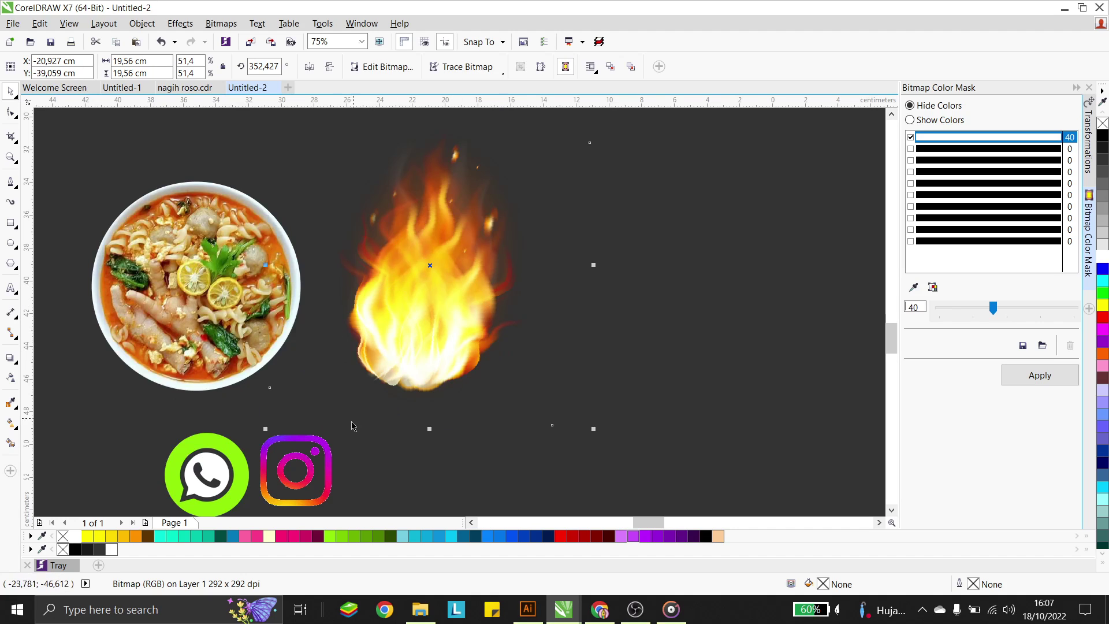
Inspect the WhatsApp icon, the Instagram icon and the flame image among the source materials
{"action": "left_click", "coordinate": [203, 463]}
{"action": "left_click", "coordinate": [305, 475]}
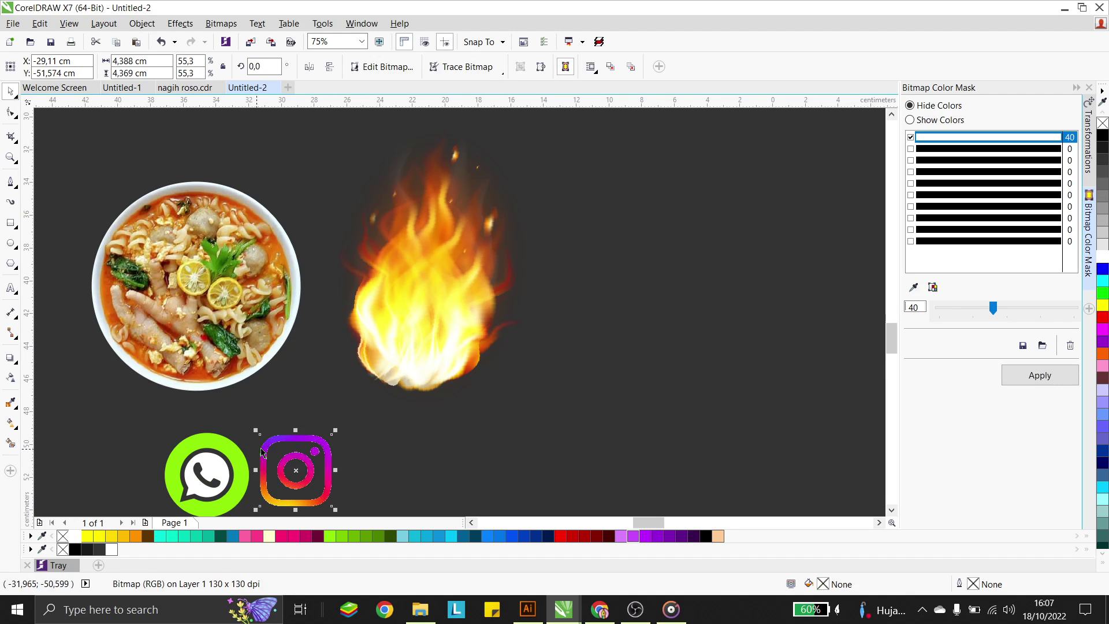
{"action": "left_click", "coordinate": [416, 450]}
{"action": "double_click", "coordinate": [435, 296]}
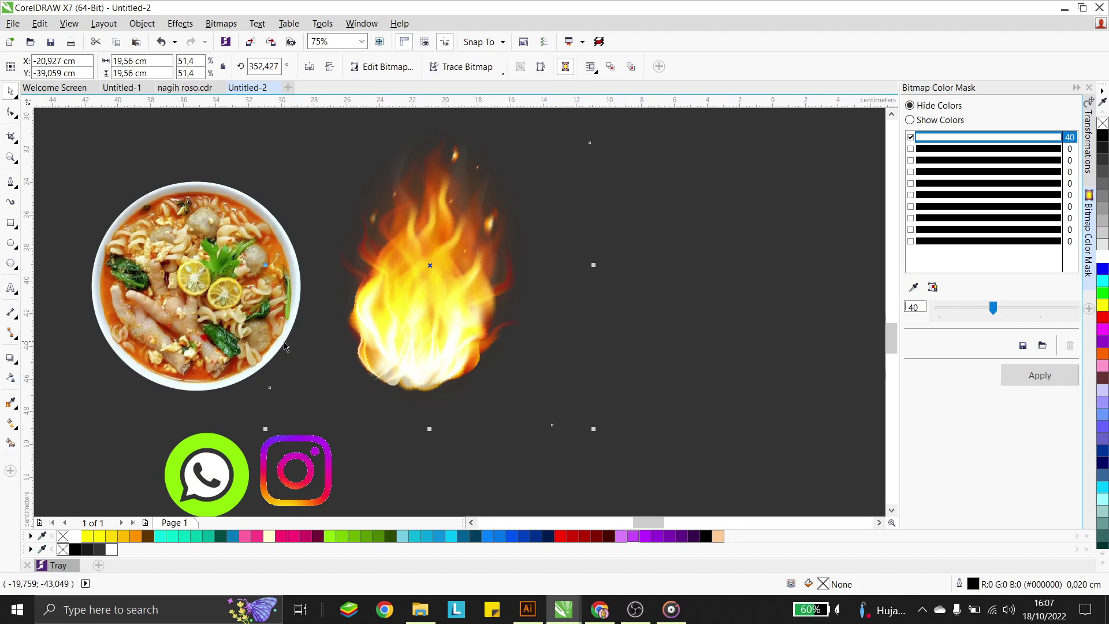
{"action": "scroll", "coordinate": [412, 283], "scroll_direction": "down", "scroll_amount": 2}
{"action": "left_click", "coordinate": [457, 329]}
{"action": "scroll", "coordinate": [451, 363], "scroll_direction": "down", "scroll_amount": 2}
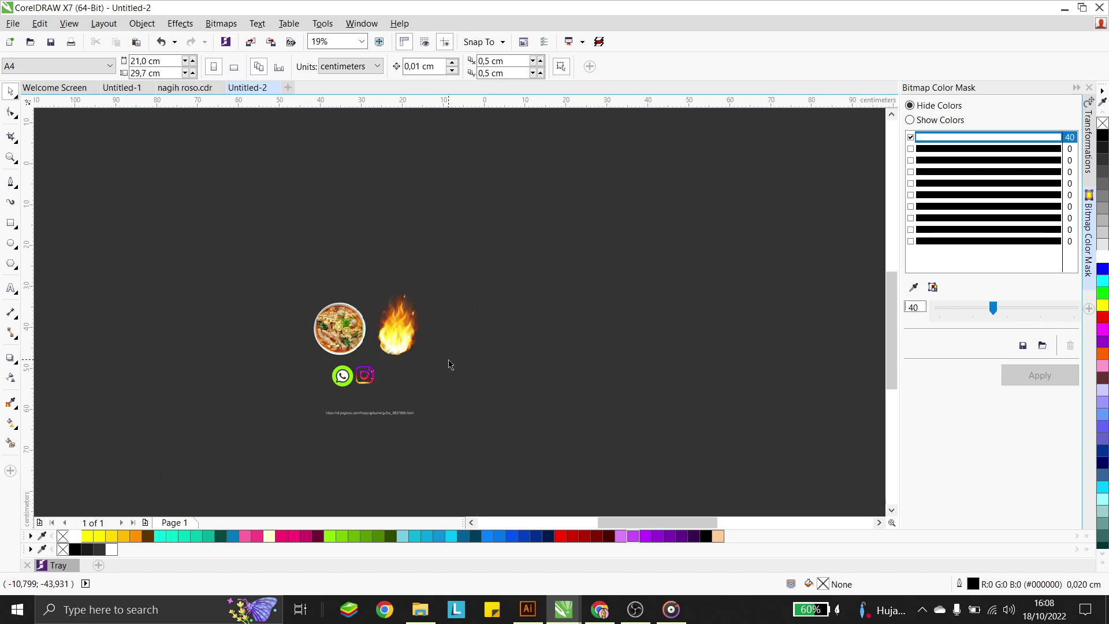
{"action": "scroll", "coordinate": [468, 282], "scroll_direction": "down", "scroll_amount": 2}
Draw a rectangle about 99.6 by 22.3 cm directly below the finished banner and give it a white outline
{"action": "left_click", "coordinate": [498, 128]}
{"action": "left_click", "coordinate": [670, 187]}
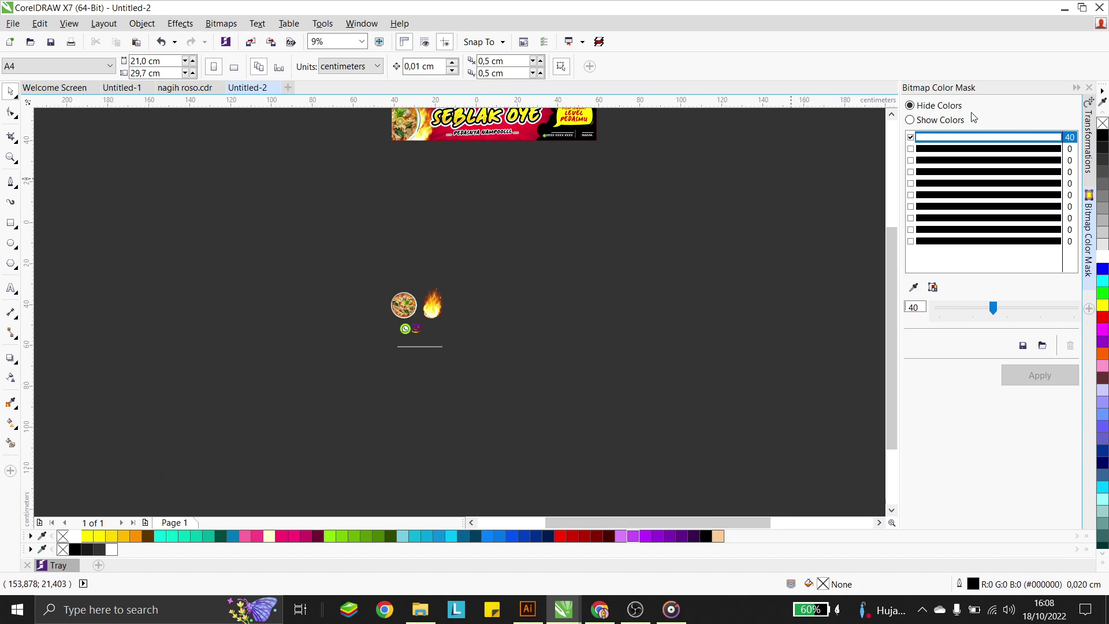
{"action": "left_click", "coordinate": [891, 115]}
{"action": "left_click", "coordinate": [891, 114]}
{"action": "scroll", "coordinate": [506, 172], "scroll_direction": "up", "scroll_amount": 1}
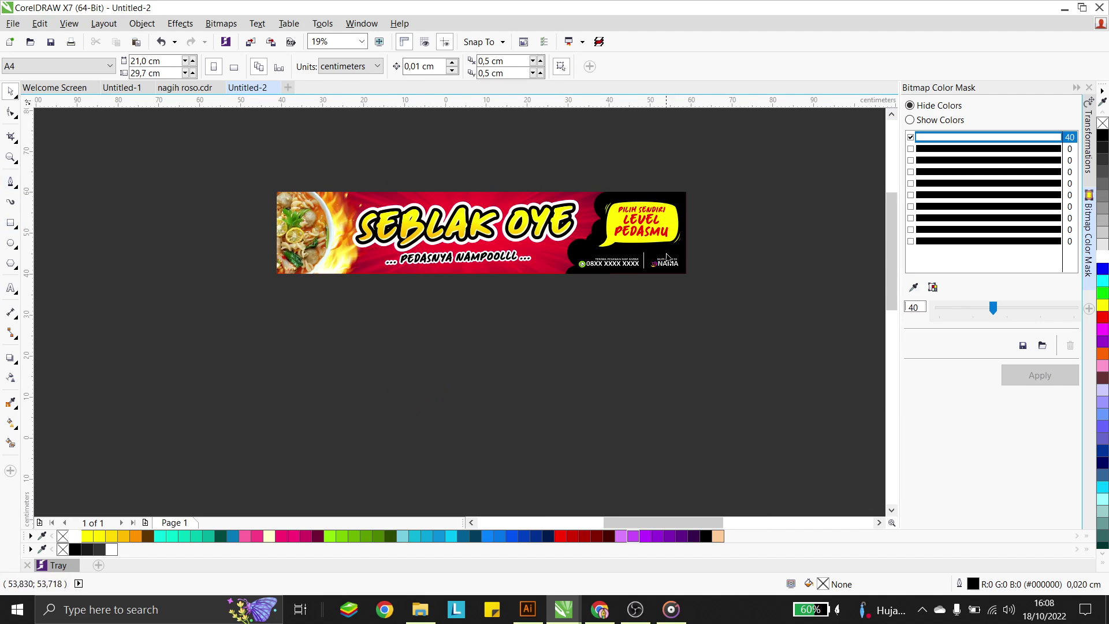
{"action": "left_click", "coordinate": [9, 224]}
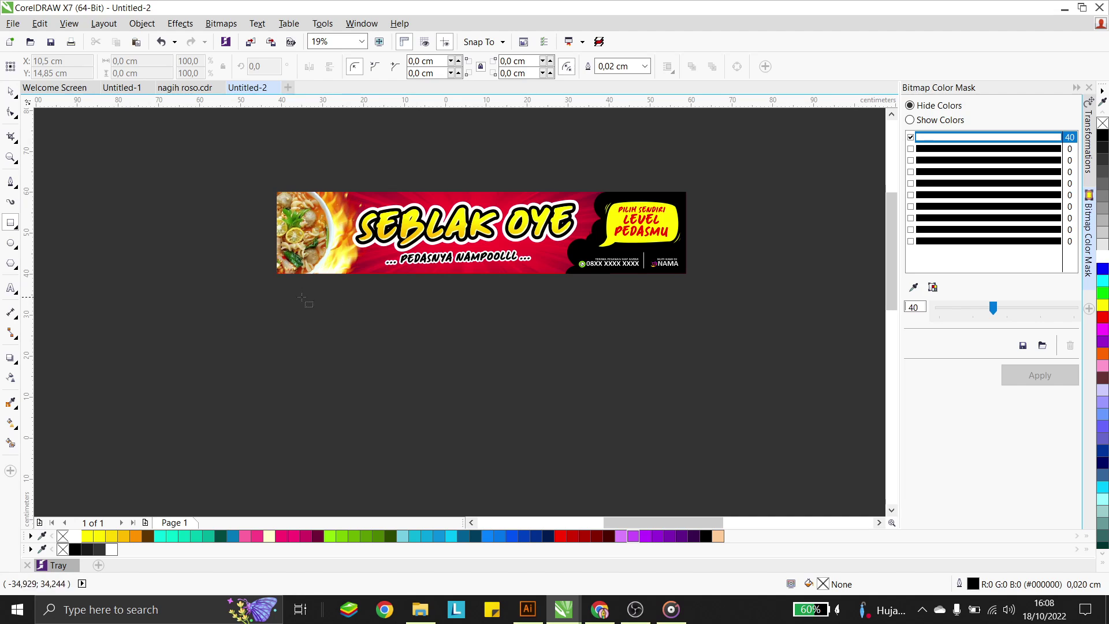
{"action": "left_click_drag", "start_coordinate": [277, 289], "coordinate": [686, 381]}
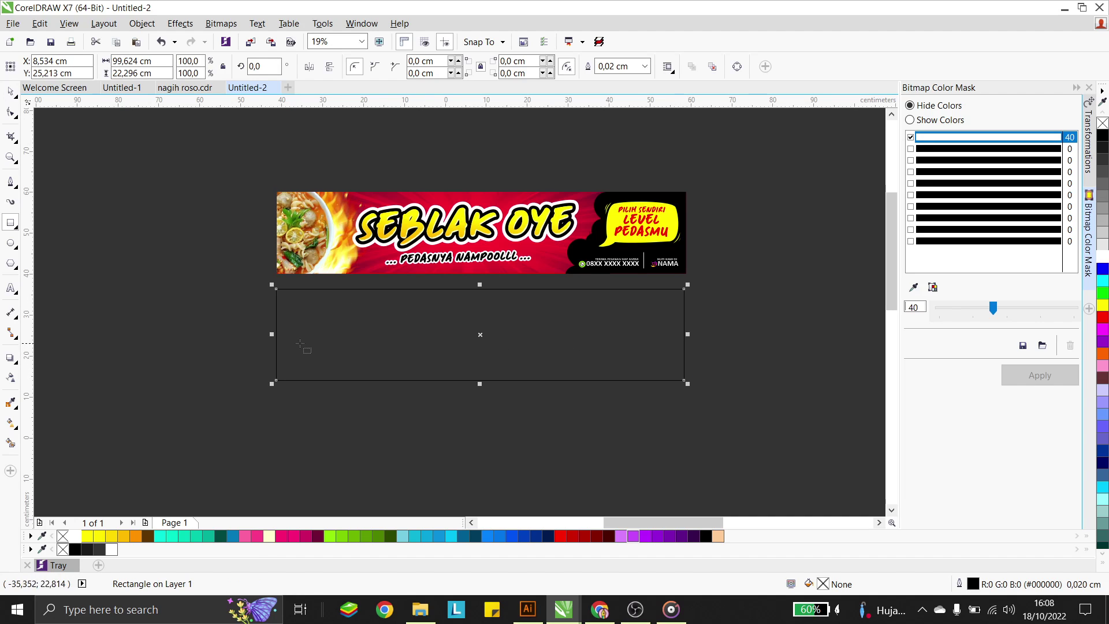
{"action": "right_click", "coordinate": [1103, 256]}
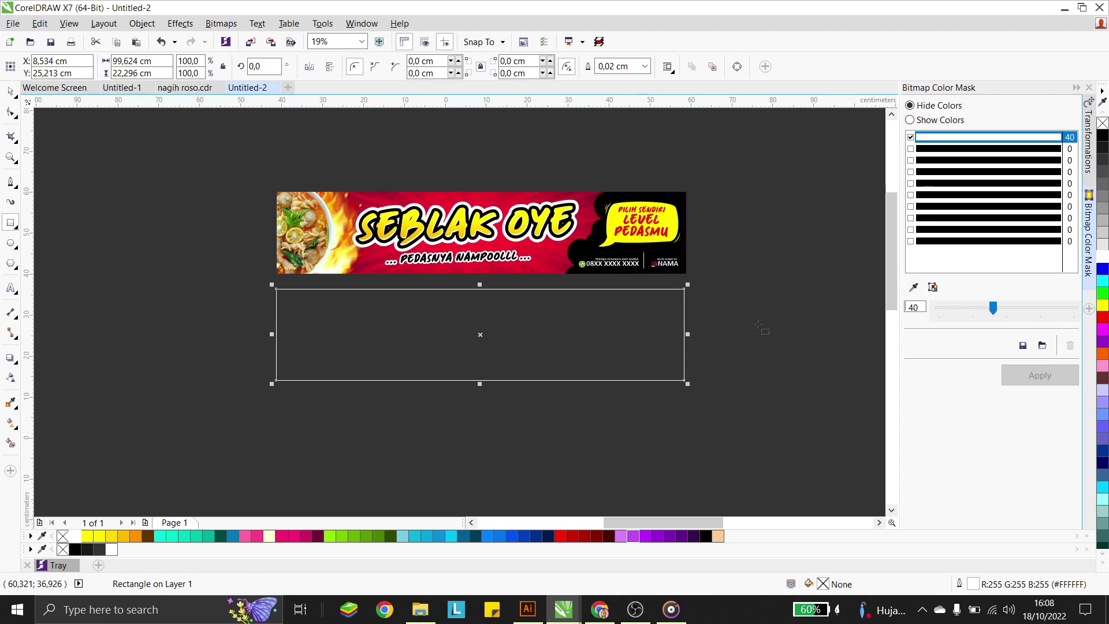
{"action": "left_click", "coordinate": [10, 91]}
{"action": "left_click", "coordinate": [200, 257]}
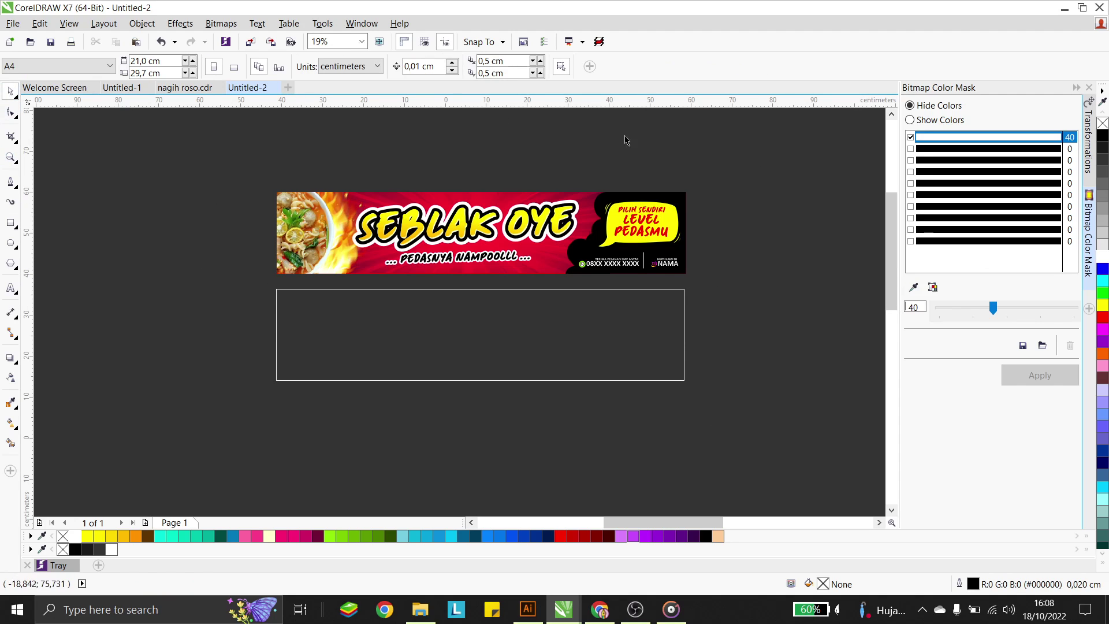
Set the empty rectangle's size to 100 cm wide and 20 cm high
{"action": "left_click", "coordinate": [532, 310]}
{"action": "scroll", "coordinate": [488, 357], "scroll_direction": "up", "scroll_amount": 2}
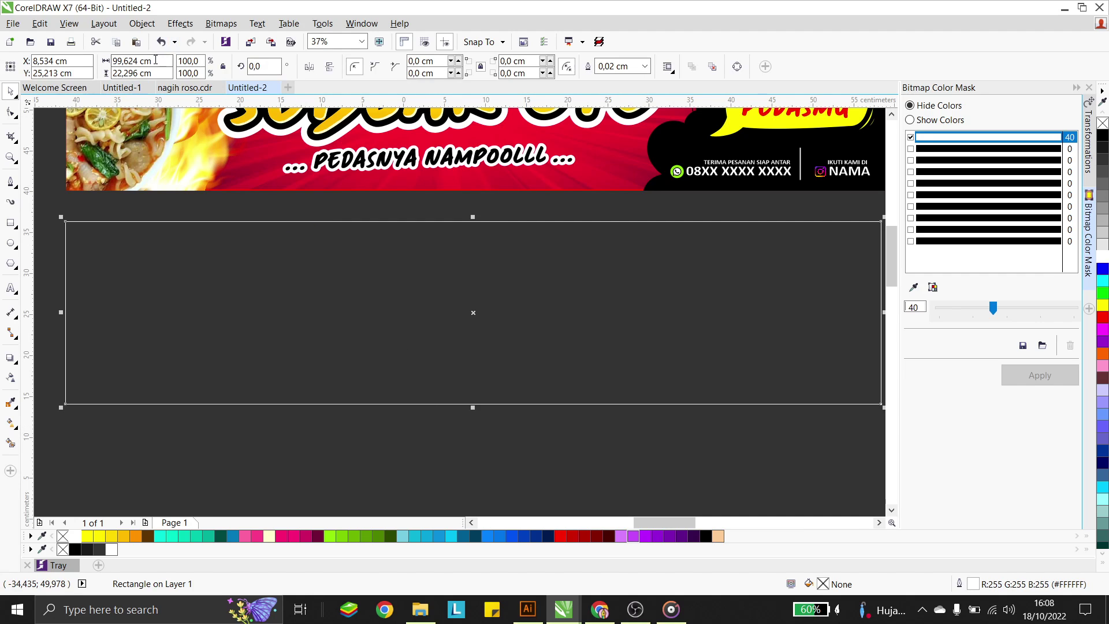
{"action": "left_click", "coordinate": [133, 61]}
{"action": "type", "text": "100"}
{"action": "key", "text": "Tab"}
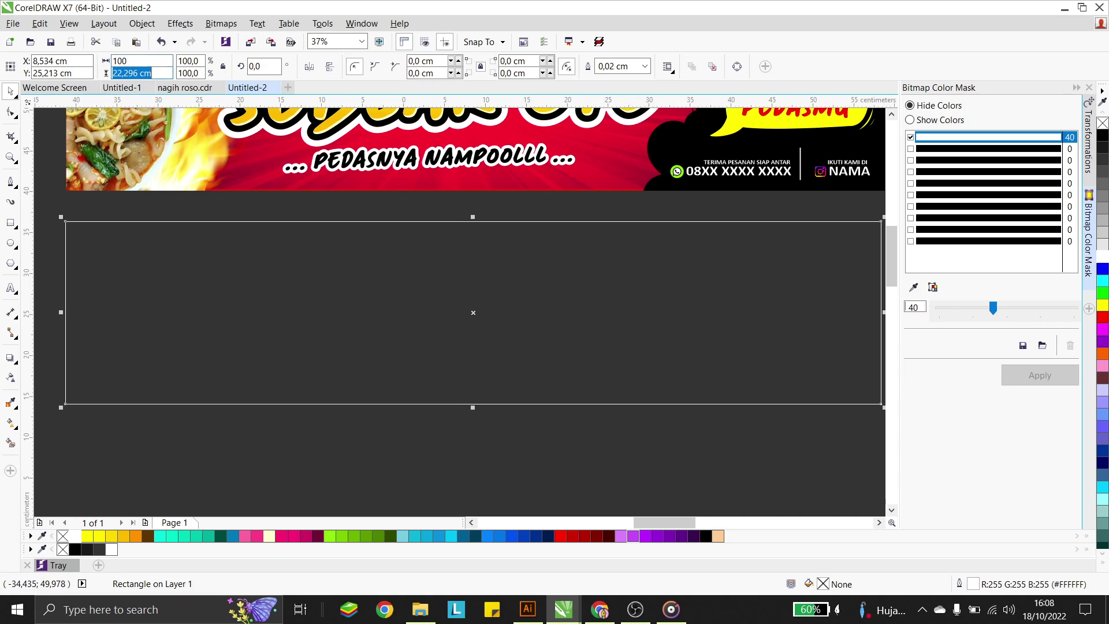
{"action": "type", "text": "200"}
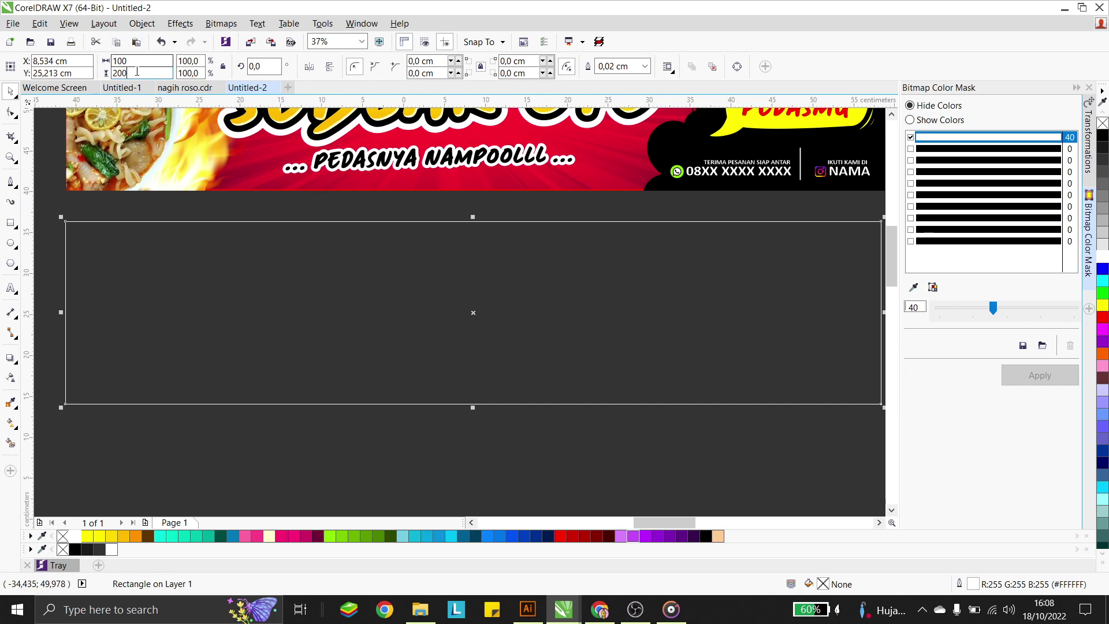
{"action": "key", "text": "Return"}
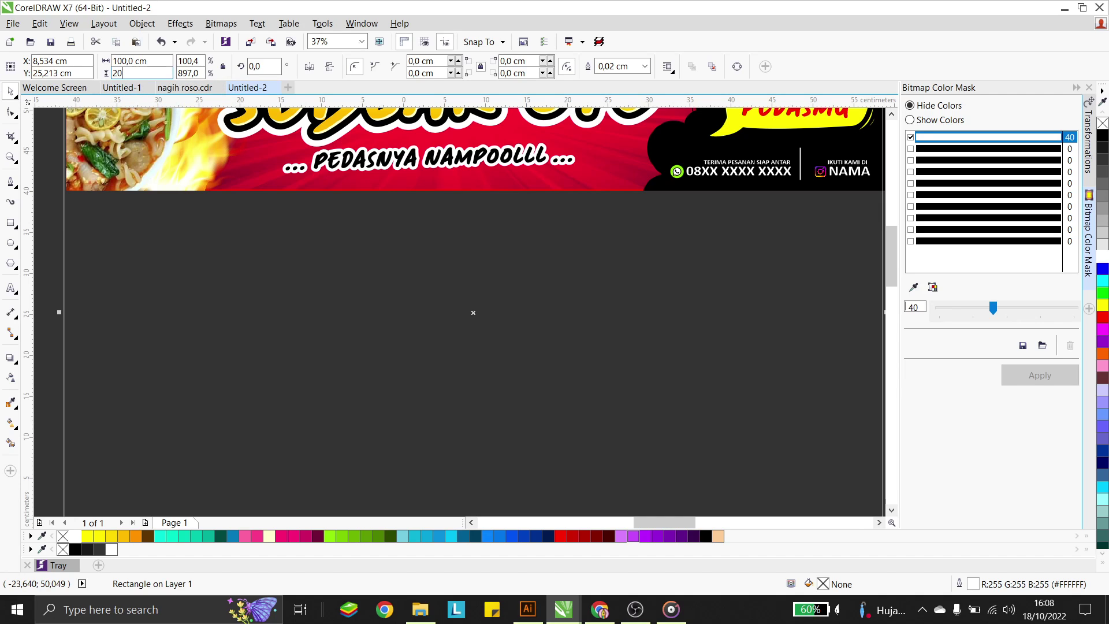
{"action": "key", "text": "Return"}
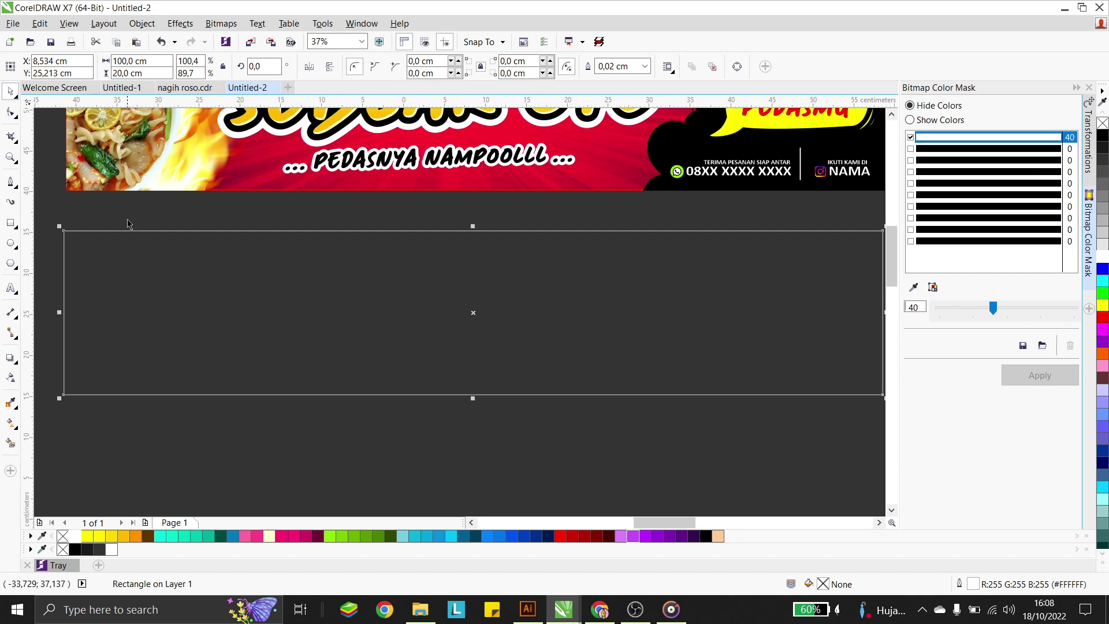
{"action": "left_click", "coordinate": [274, 287]}
{"action": "scroll", "coordinate": [283, 286], "scroll_direction": "down", "scroll_amount": 1}
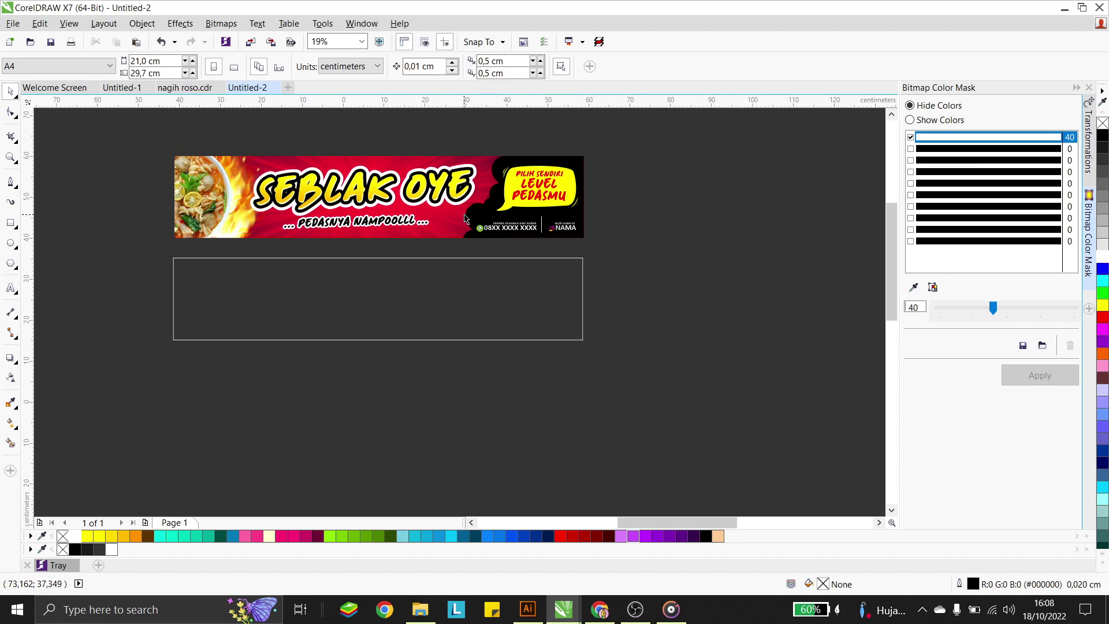
Ungroup the finished banner, open its PowerClip contents and copy the red sunburst background bitmap
{"action": "left_click", "coordinate": [466, 222]}
{"action": "key", "text": "ctrl+u"}
{"action": "left_click", "coordinate": [453, 246]}
{"action": "double_click", "coordinate": [437, 223]}
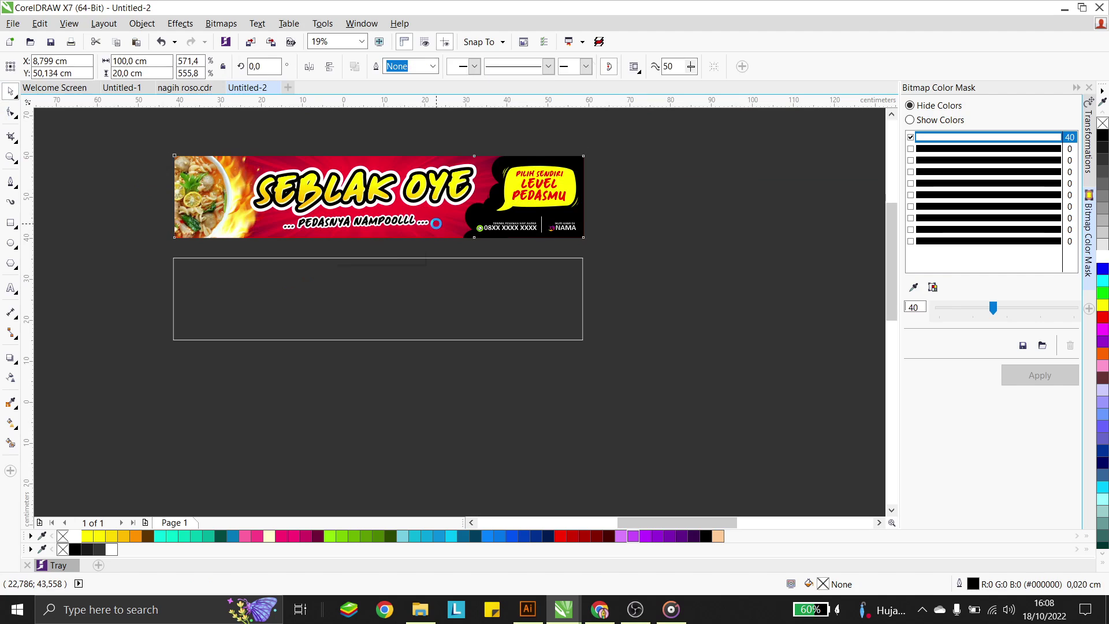
{"action": "left_click", "coordinate": [491, 180]}
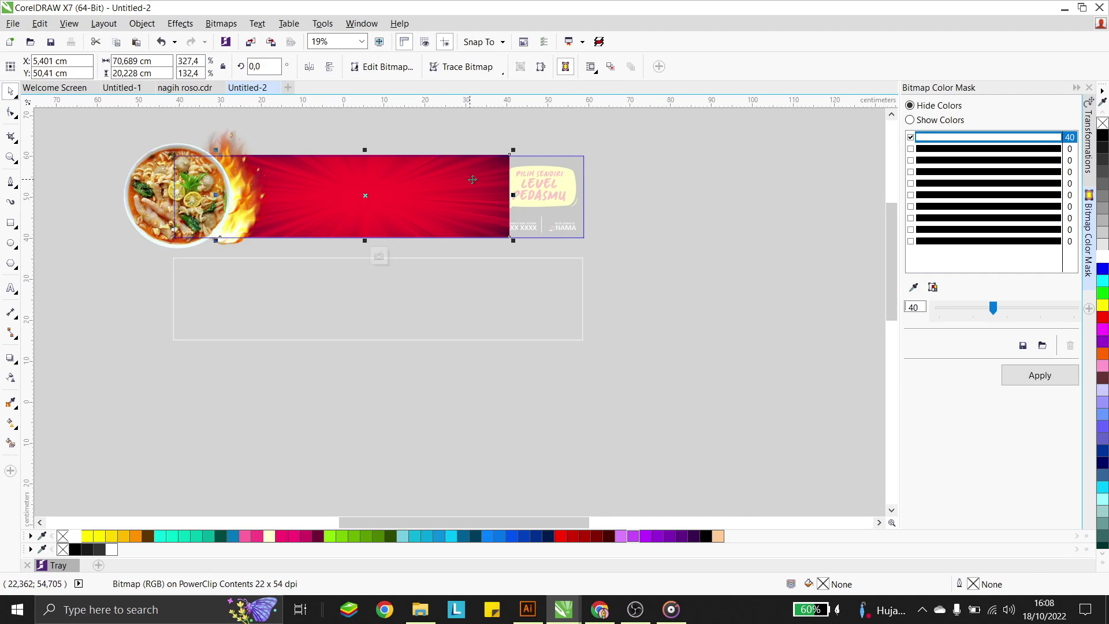
Leave the PowerClip, paste the red sunburst background into the drawing and place it below the empty rectangle
{"action": "left_click", "coordinate": [636, 248], "text": "ctrl"}
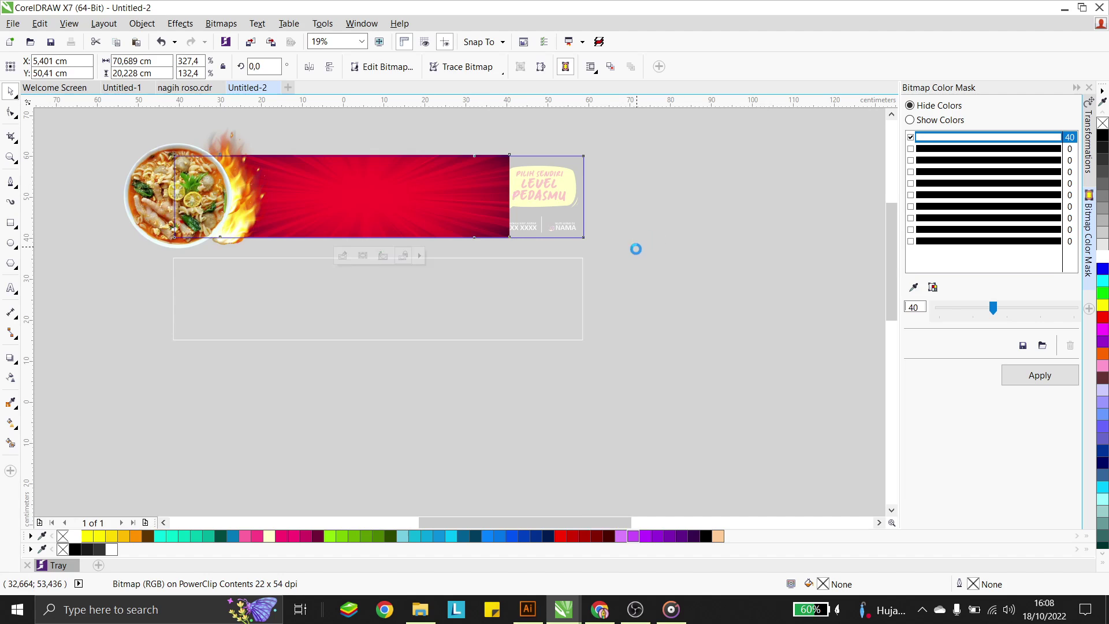
{"action": "left_click", "coordinate": [638, 269]}
{"action": "key", "text": "ctrl+v"}
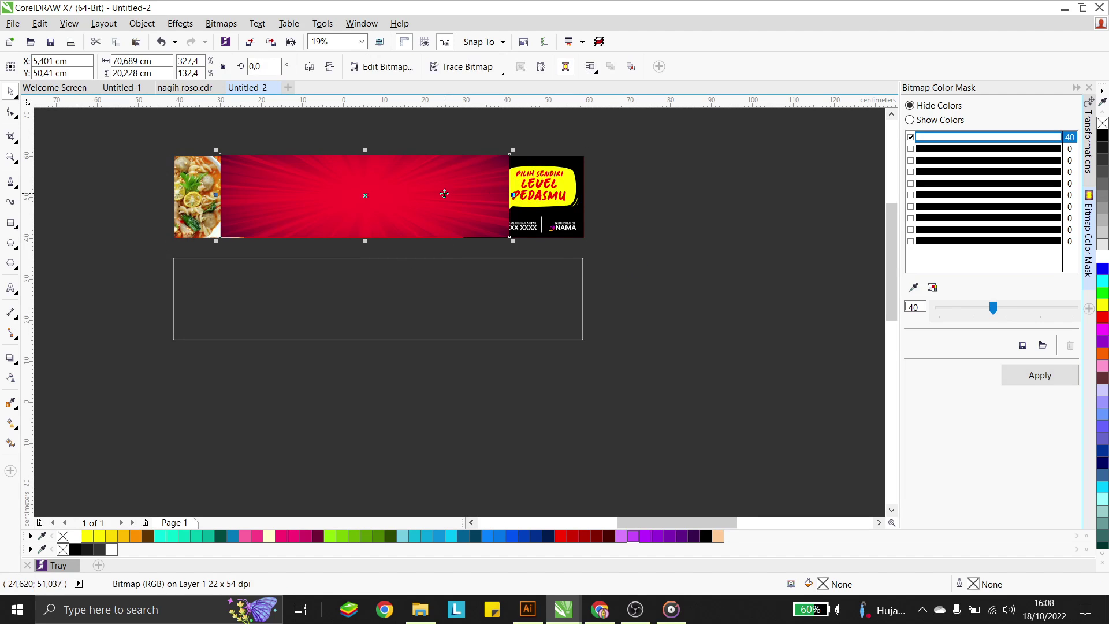
{"action": "left_click_drag", "start_coordinate": [443, 192], "coordinate": [438, 385]}
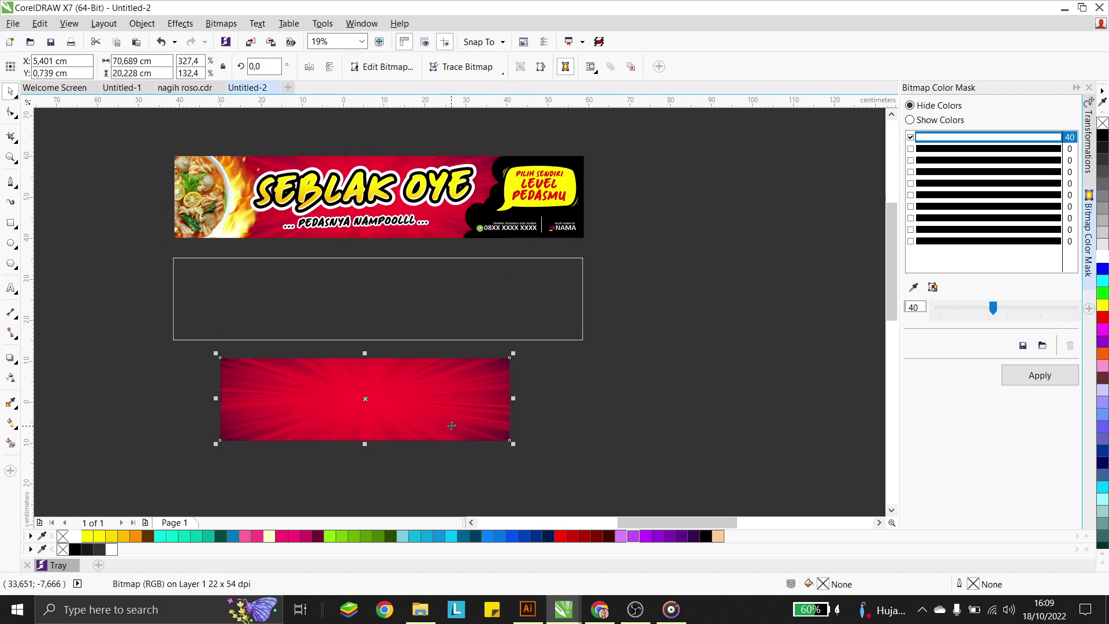
{"action": "left_click", "coordinate": [584, 410]}
{"action": "left_click", "coordinate": [455, 420]}
{"action": "left_click", "coordinate": [500, 327]}
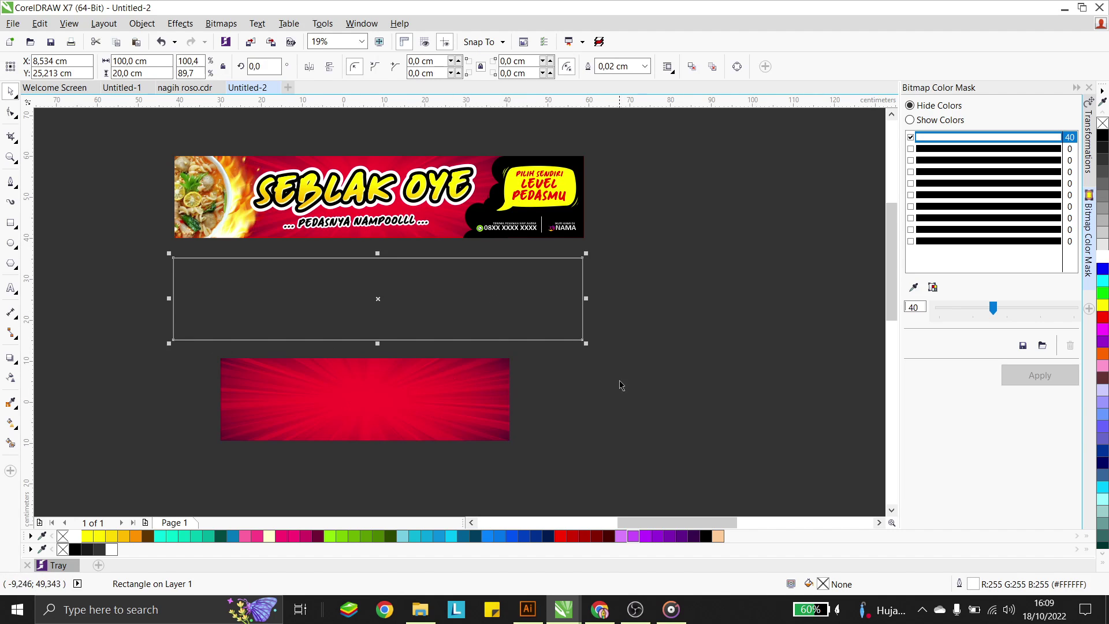
{"action": "left_click", "coordinate": [643, 393]}
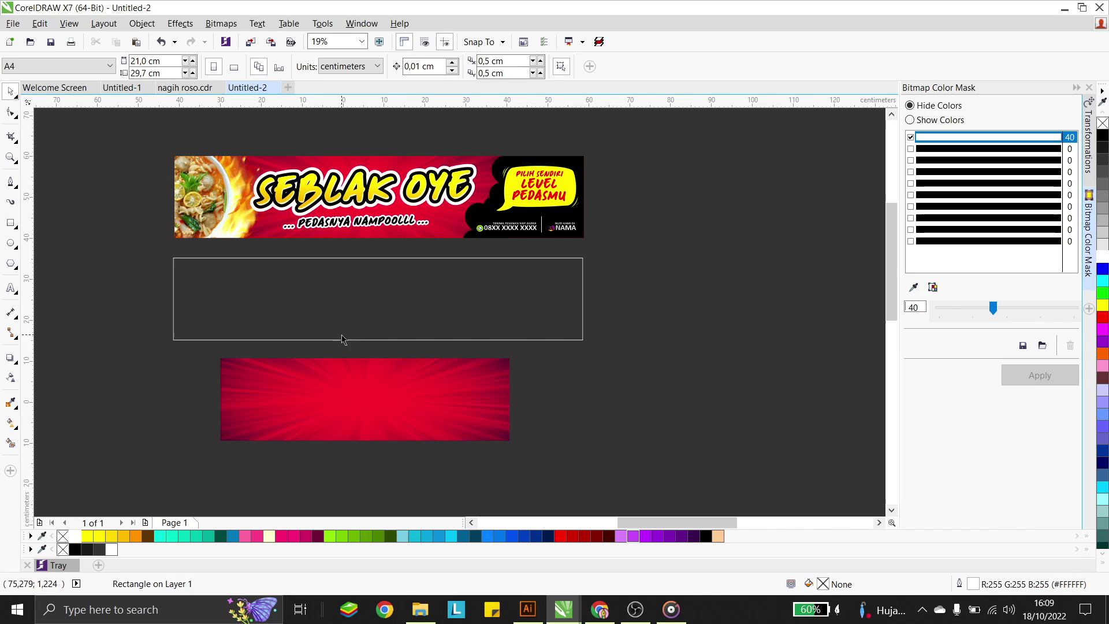
Add the artistic text "seblak oye" beside the empty rectangle and enlarge it to about 43 cm wide
{"action": "left_click", "coordinate": [11, 288]}
{"action": "left_click", "coordinate": [620, 279]}
{"action": "scroll", "coordinate": [621, 280], "scroll_direction": "up", "scroll_amount": 1}
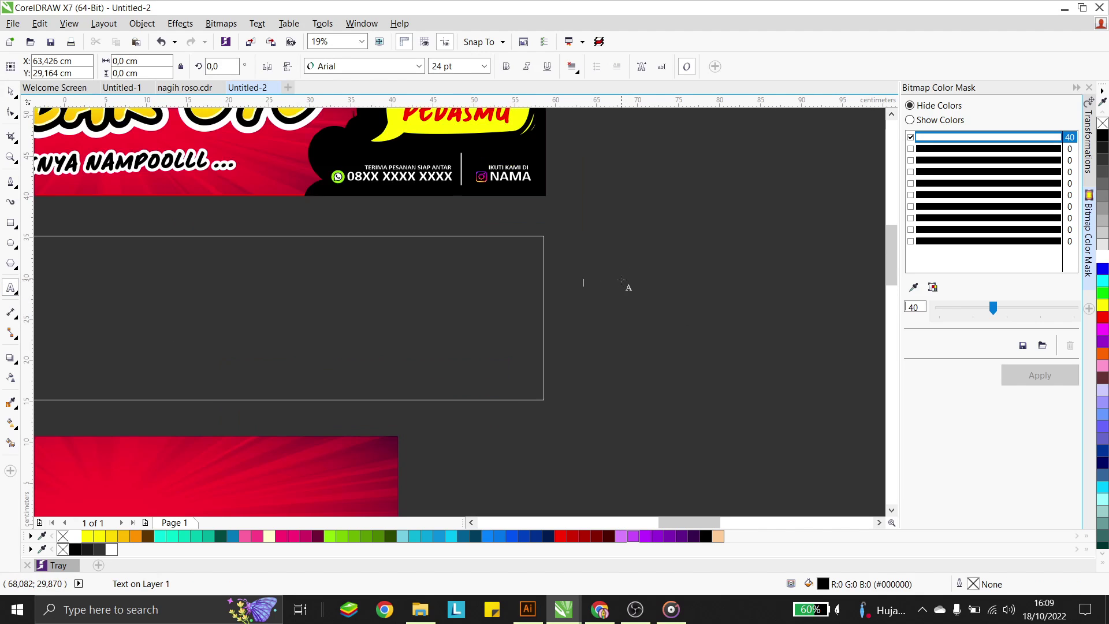
{"action": "type", "text": "seblak oye"}
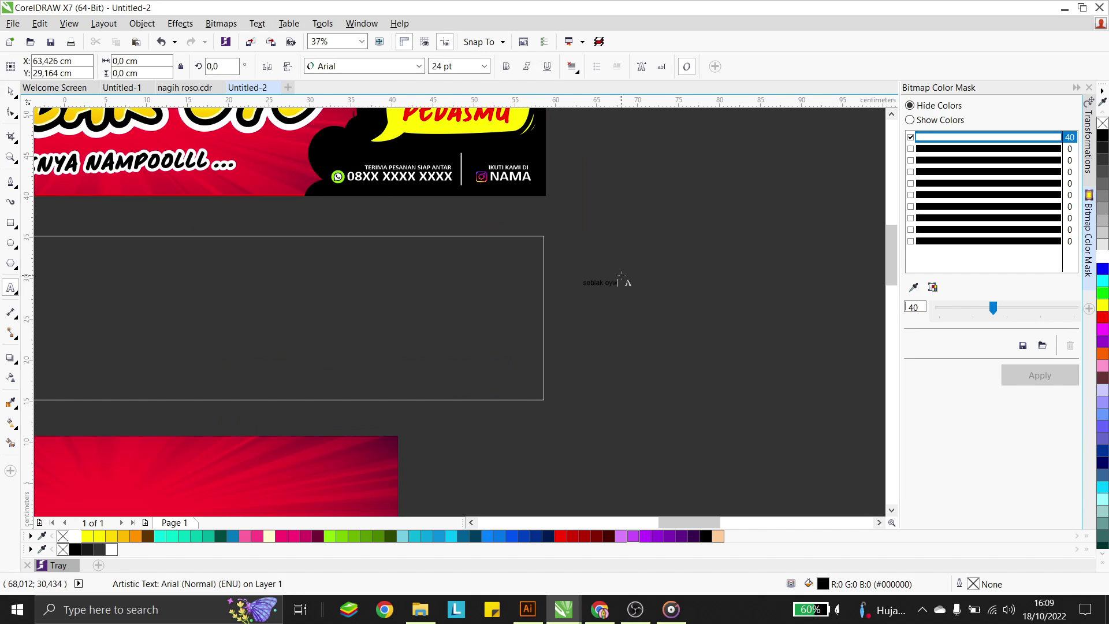
{"action": "key", "text": "ctrl+space"}
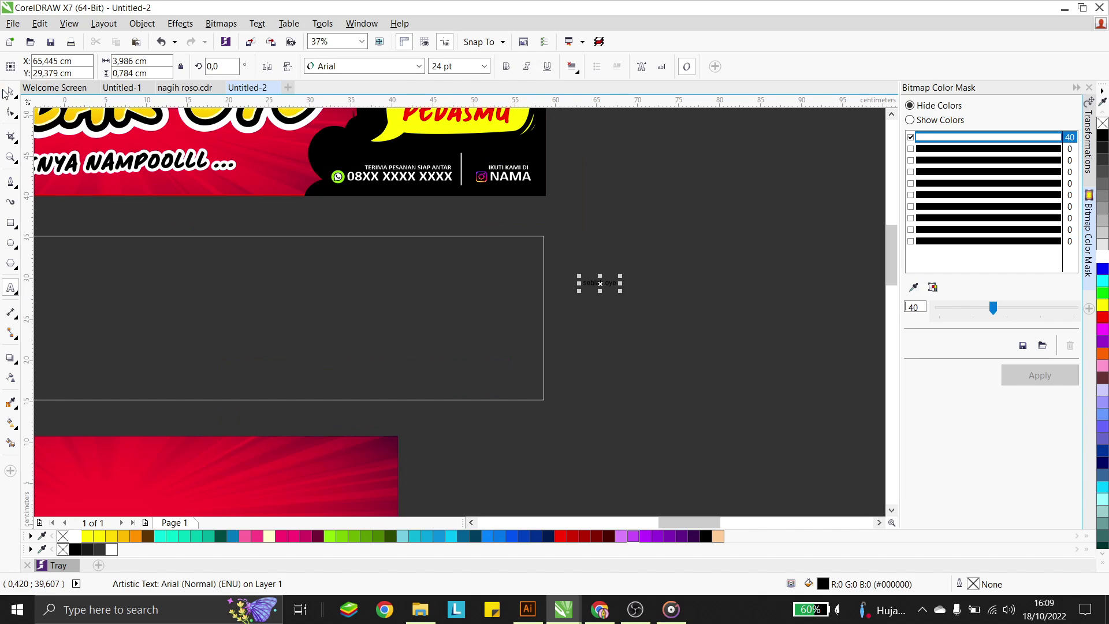
{"action": "left_click_drag", "start_coordinate": [622, 275], "coordinate": [780, 216]}
{"action": "scroll", "coordinate": [692, 276], "scroll_direction": "down", "scroll_amount": 1}
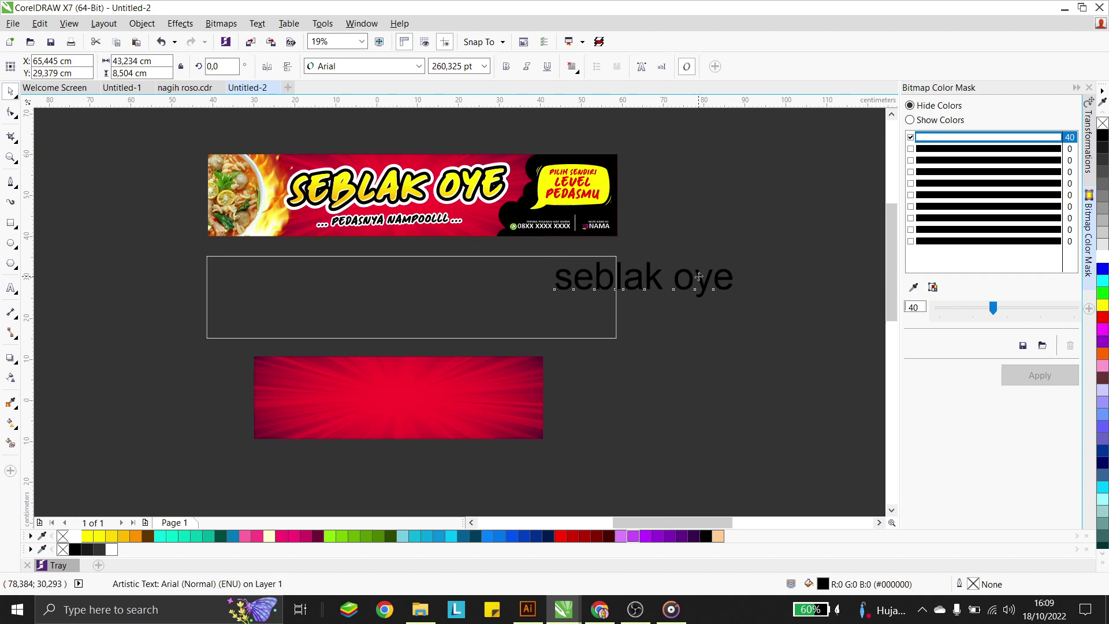
Shift the "seblak oye" text slightly down and to the right, and change its font to Cecep's Handwriting
{"action": "left_click_drag", "start_coordinate": [698, 276], "coordinate": [737, 314]}
{"action": "left_click", "coordinate": [353, 64]}
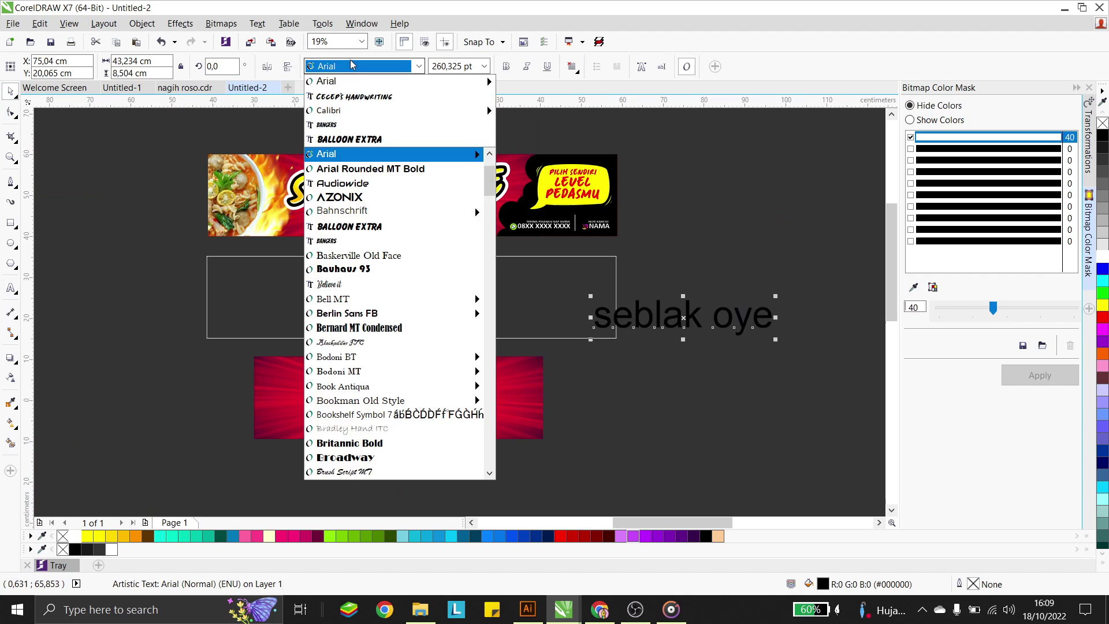
{"action": "left_click", "coordinate": [359, 97]}
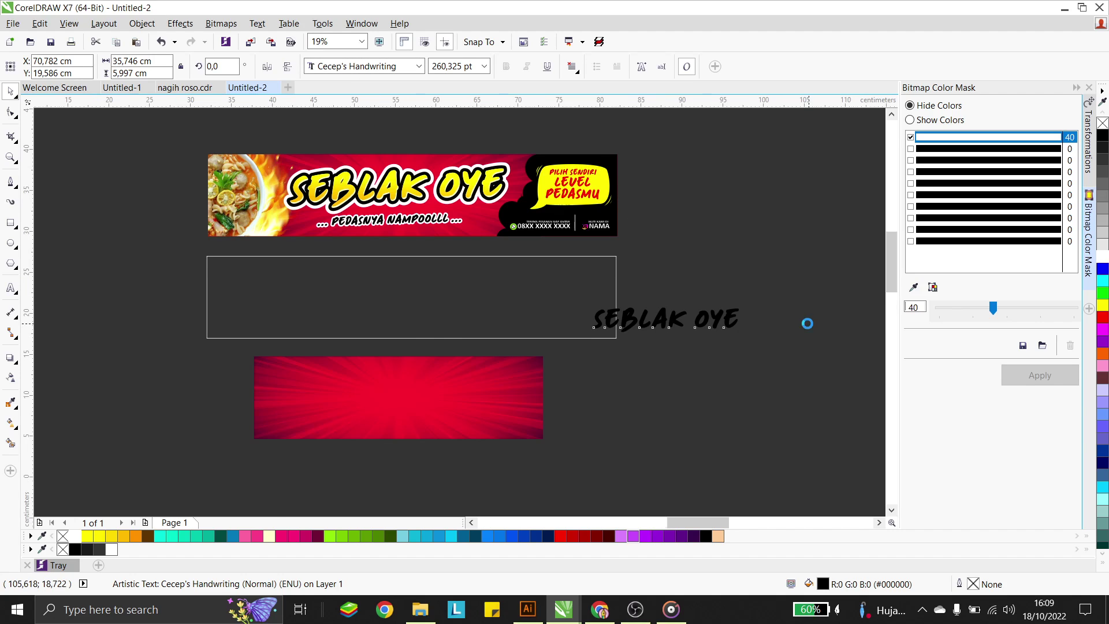
Enlarge the SEBLAK OYE text to about 52.5 cm wide and place it inside the empty rectangle beneath the finished banner's title
{"action": "scroll", "coordinate": [807, 321], "scroll_direction": "up", "scroll_amount": 2}
{"action": "left_click_drag", "start_coordinate": [676, 287], "coordinate": [737, 278]}
{"action": "scroll", "coordinate": [699, 292], "scroll_direction": "down", "scroll_amount": 2}
{"action": "left_click_drag", "start_coordinate": [681, 305], "coordinate": [775, 268]}
{"action": "key", "text": "ctrl+z"}
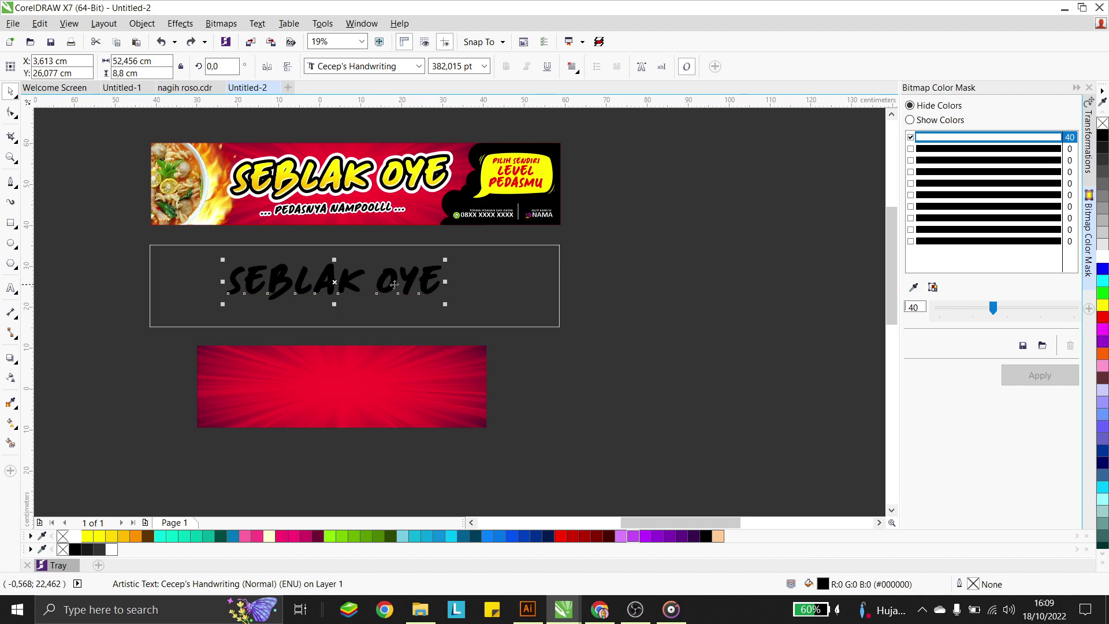
{"action": "left_click_drag", "start_coordinate": [410, 278], "coordinate": [414, 278]}
{"action": "scroll", "coordinate": [322, 210], "scroll_direction": "up", "scroll_amount": 2}
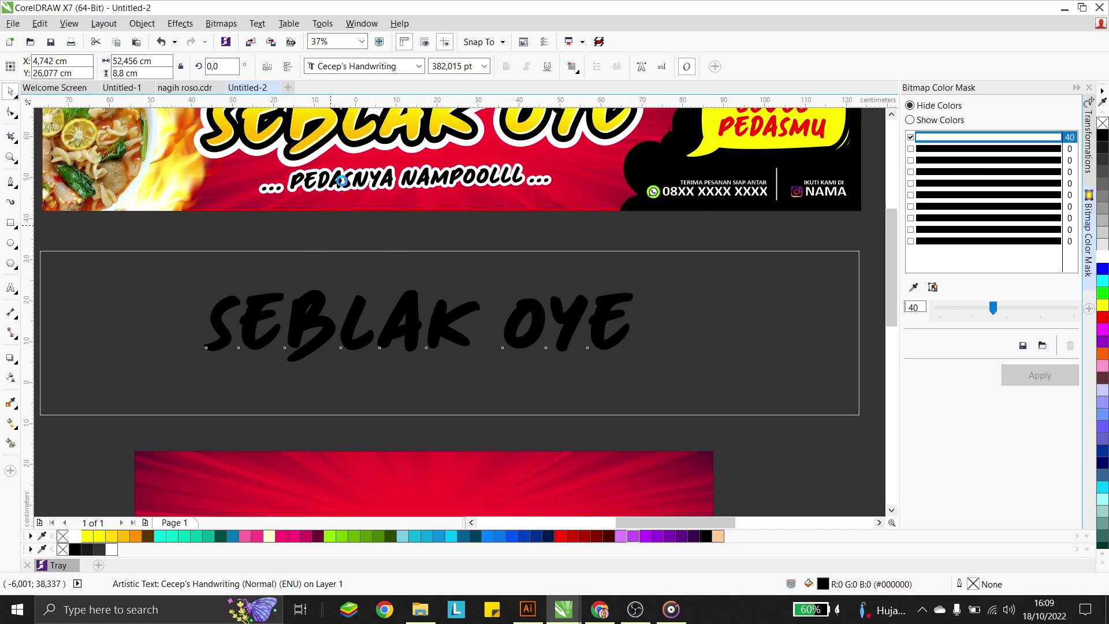
Duplicate the SEBLAK OYE text twice, placing one copy just above the original and one just below it
{"action": "scroll", "coordinate": [335, 160], "scroll_direction": "down", "scroll_amount": 2}
{"action": "scroll", "coordinate": [351, 180], "scroll_direction": "up", "scroll_amount": 2}
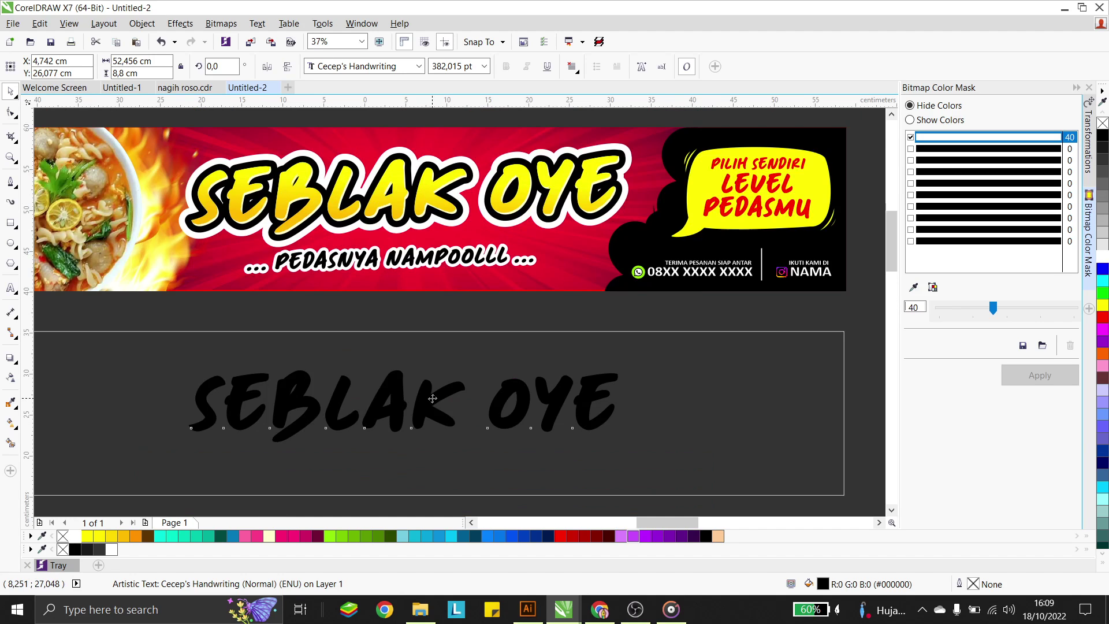
{"action": "left_click_drag", "start_coordinate": [433, 398], "coordinate": [437, 343]}
{"action": "right_click", "coordinate": [437, 343]}
{"action": "left_click", "coordinate": [442, 417]}
{"action": "left_click_drag", "start_coordinate": [433, 406], "coordinate": [428, 462]}
{"action": "right_click", "coordinate": [428, 462]}
Fill the middle SEBLAK OYE text with Pale Yellow and give it a black outline
{"action": "left_click", "coordinate": [447, 436]}
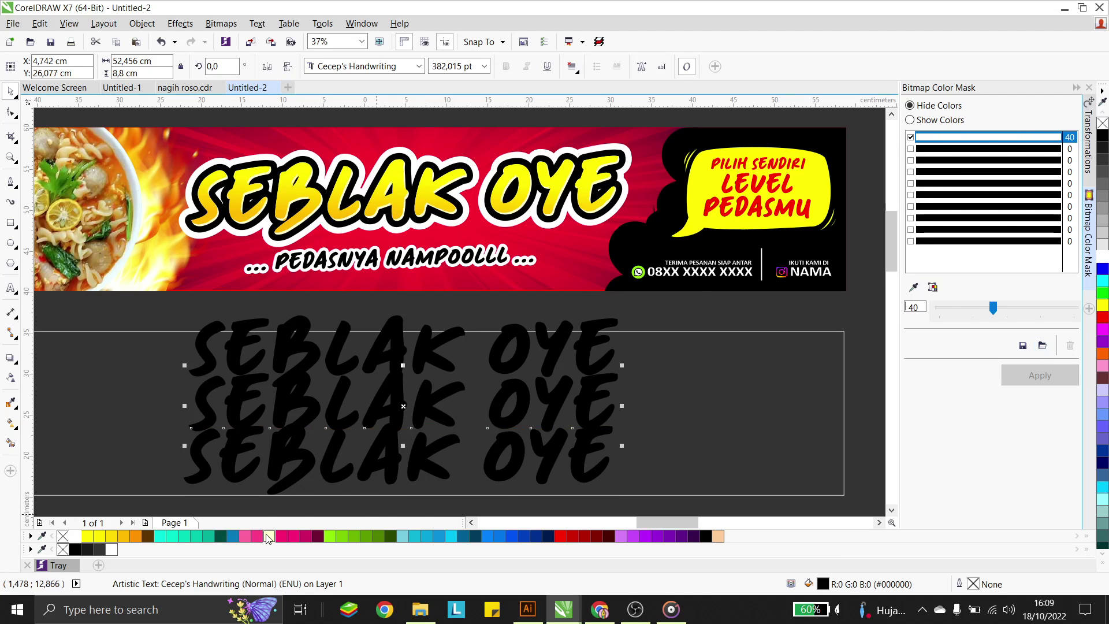
{"action": "left_click", "coordinate": [267, 537]}
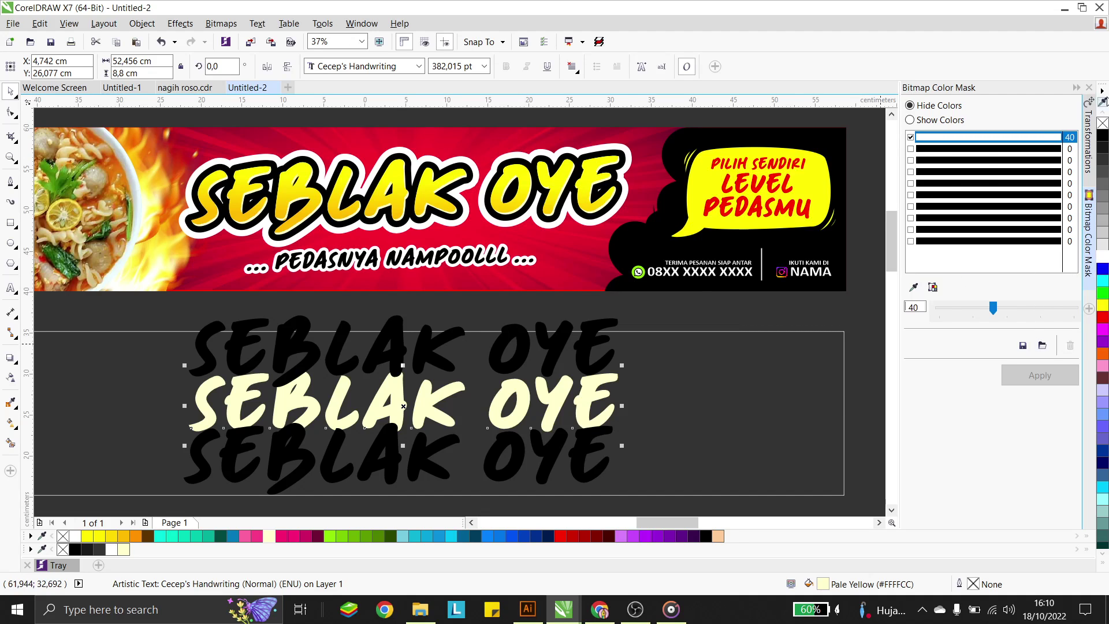
{"action": "right_click", "coordinate": [1102, 137]}
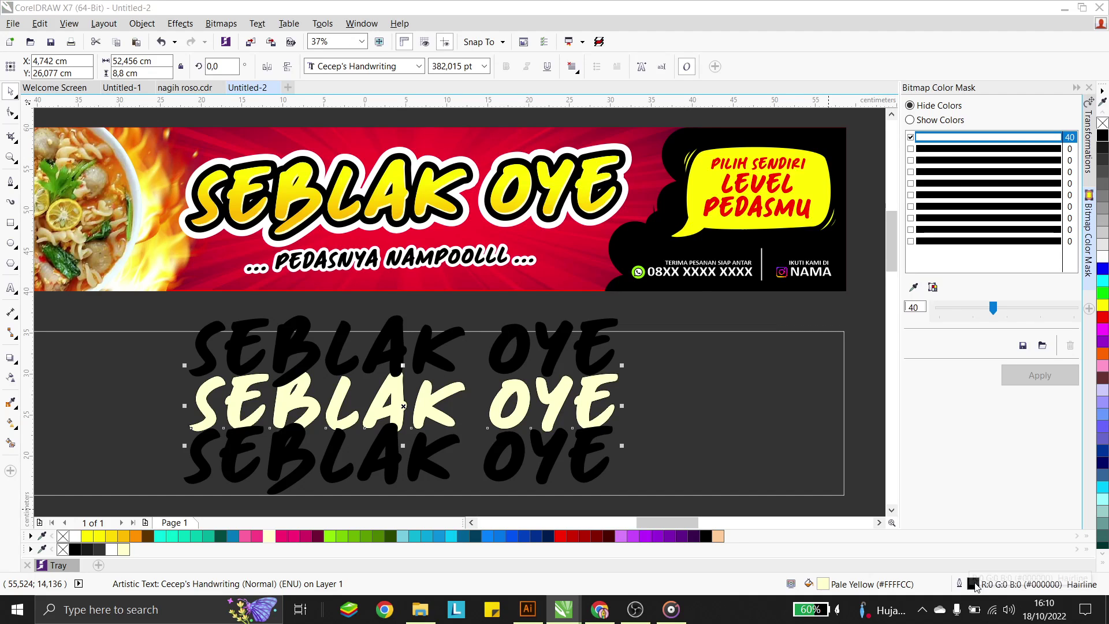
Set the pale yellow text's outline to 1 cm with rounded corners and line caps, placed behind the fill and scaled with the object
{"action": "double_click", "coordinate": [974, 584]}
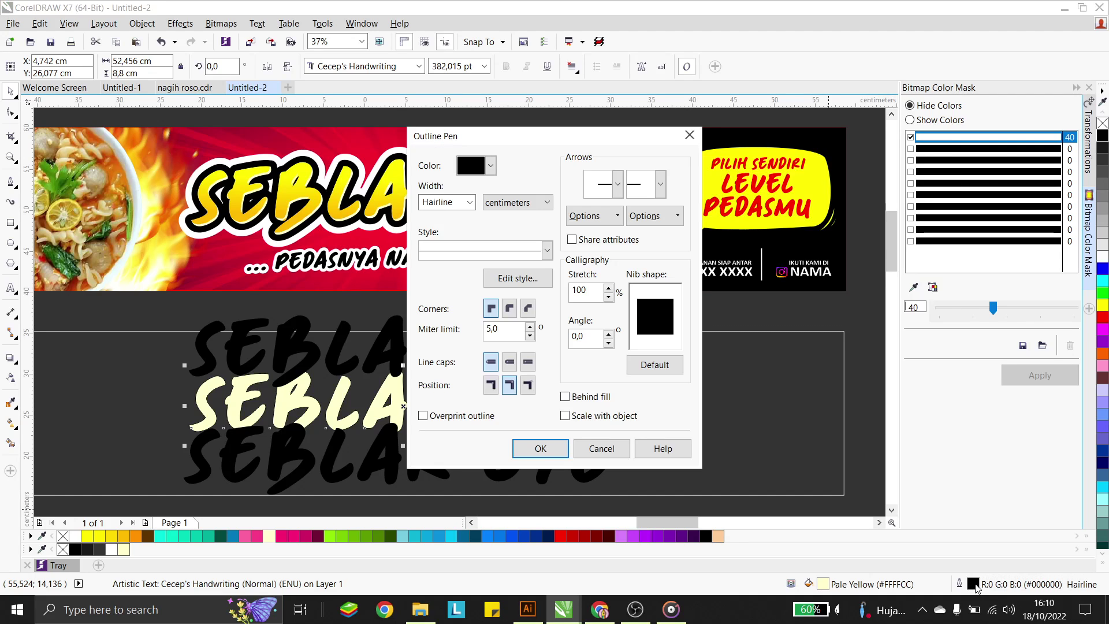
{"action": "left_click", "coordinate": [442, 202]}
{"action": "type", "text": "1"}
{"action": "left_click", "coordinate": [580, 400]}
{"action": "left_click", "coordinate": [509, 309]}
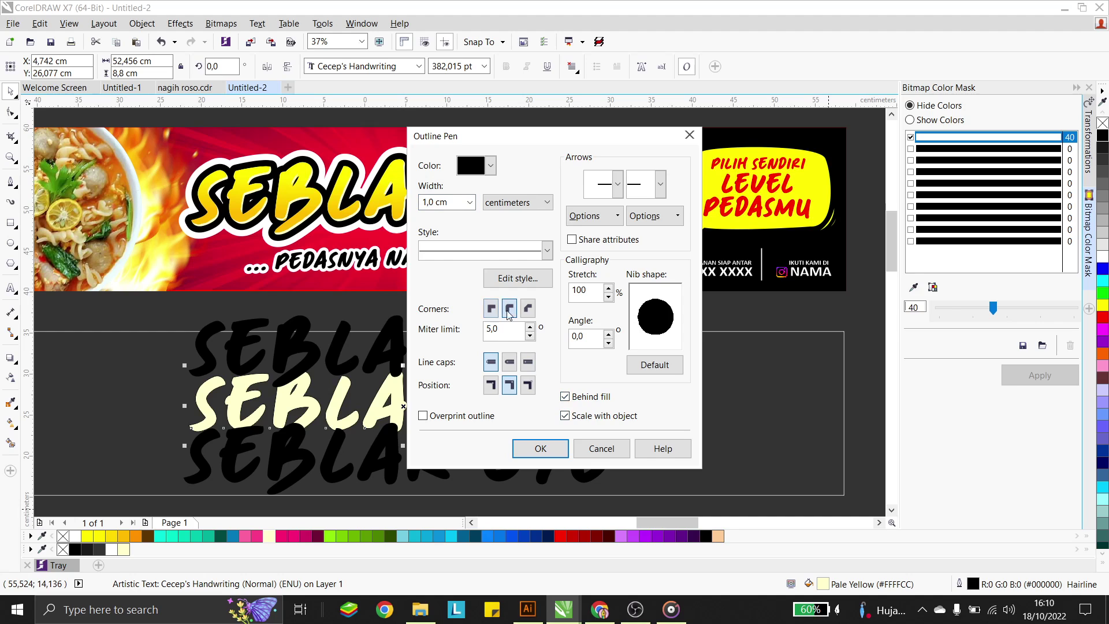
{"action": "left_click", "coordinate": [510, 365]}
{"action": "left_click", "coordinate": [541, 448]}
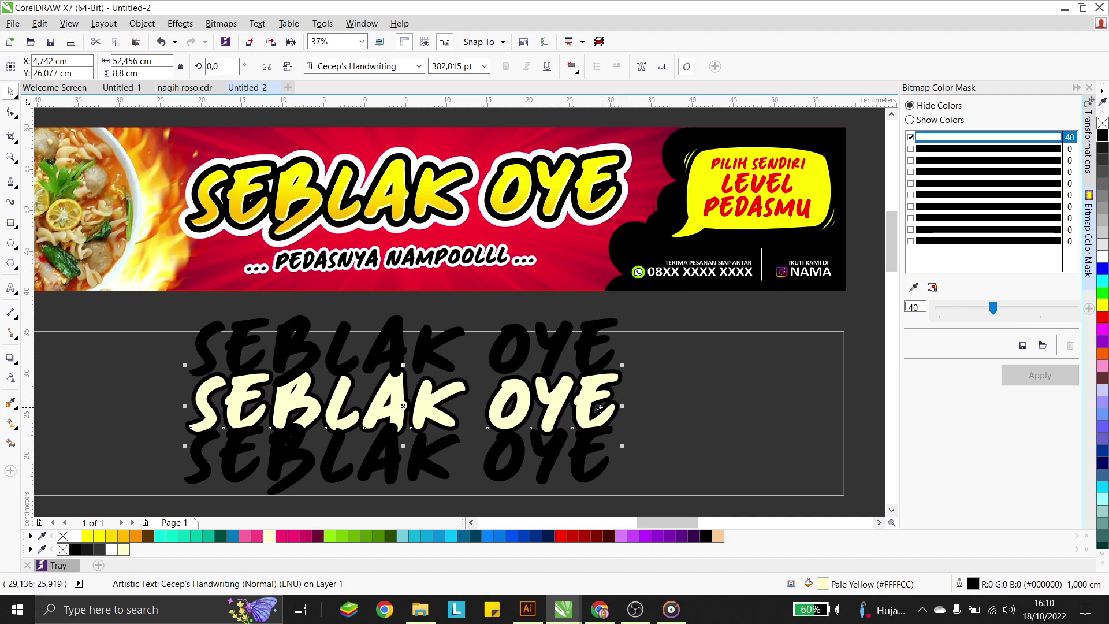
Move the pale yellow text onto the finished banner for comparison and try a 1.5 cm outline width
{"action": "left_click_drag", "start_coordinate": [581, 411], "coordinate": [585, 242]}
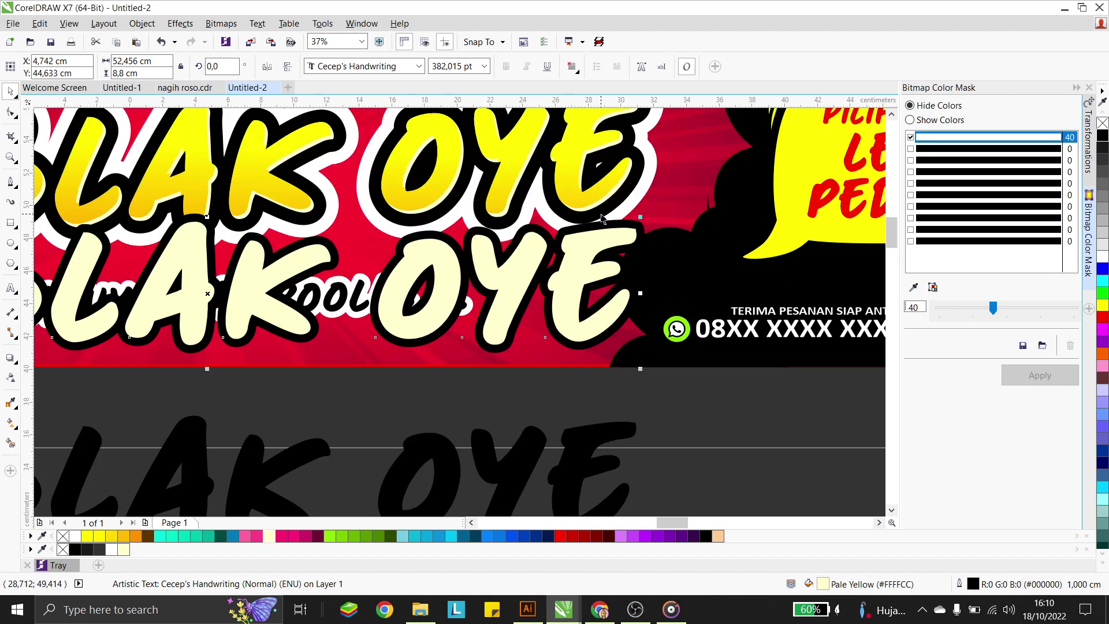
{"action": "scroll", "coordinate": [606, 220], "scroll_direction": "up", "scroll_amount": 2}
{"action": "double_click", "coordinate": [973, 584]}
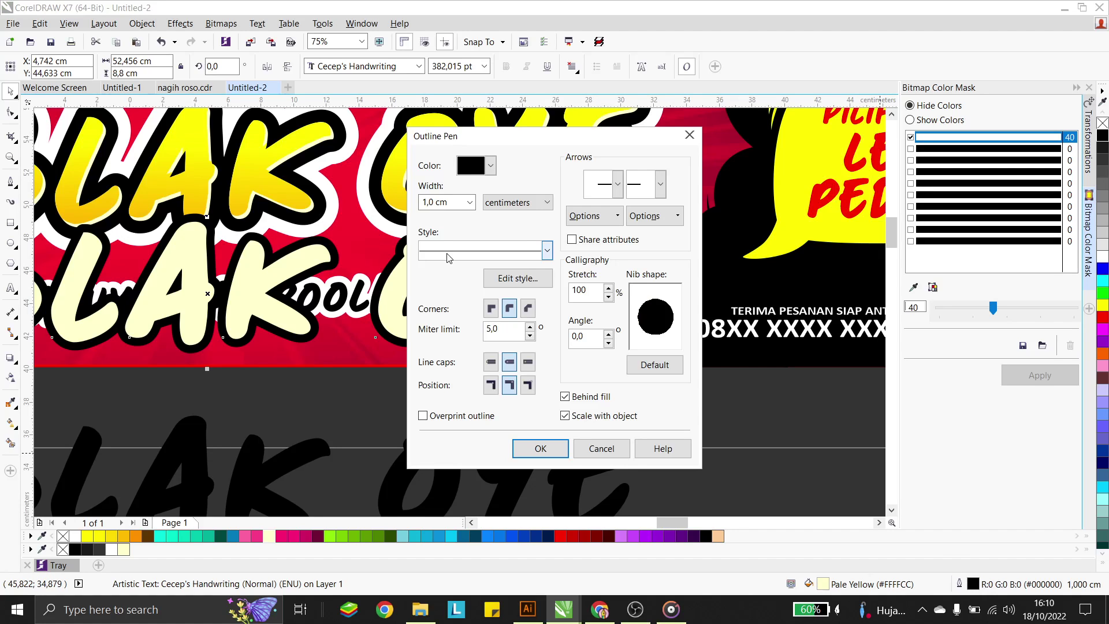
{"action": "left_click", "coordinate": [432, 202]}
{"action": "left_click_drag", "start_coordinate": [428, 202], "coordinate": [461, 207]}
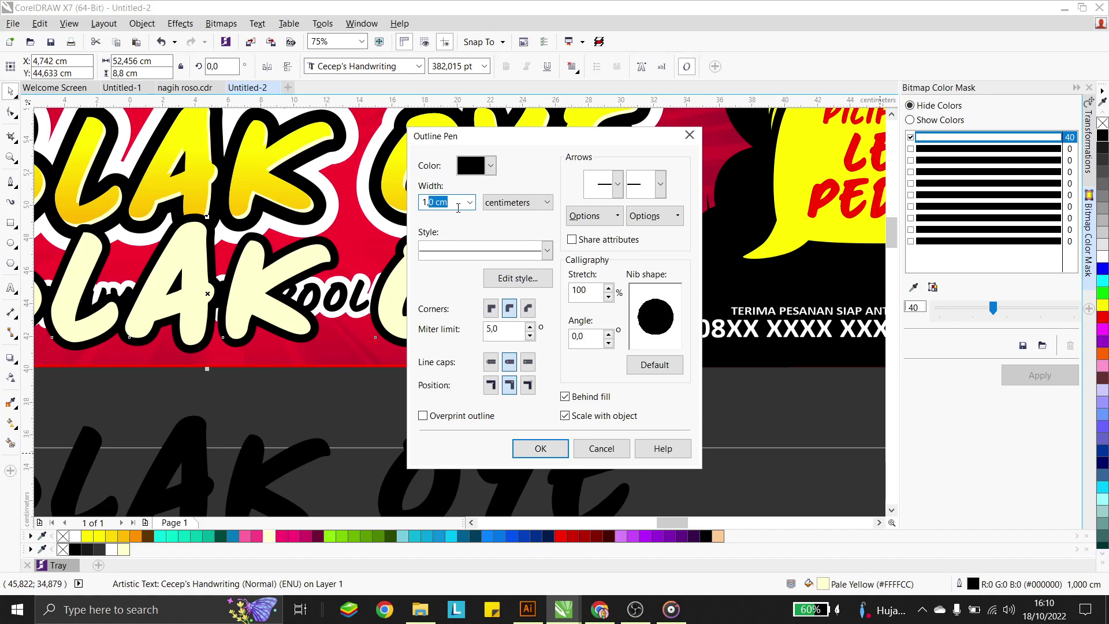
{"action": "left_click", "coordinate": [540, 449]}
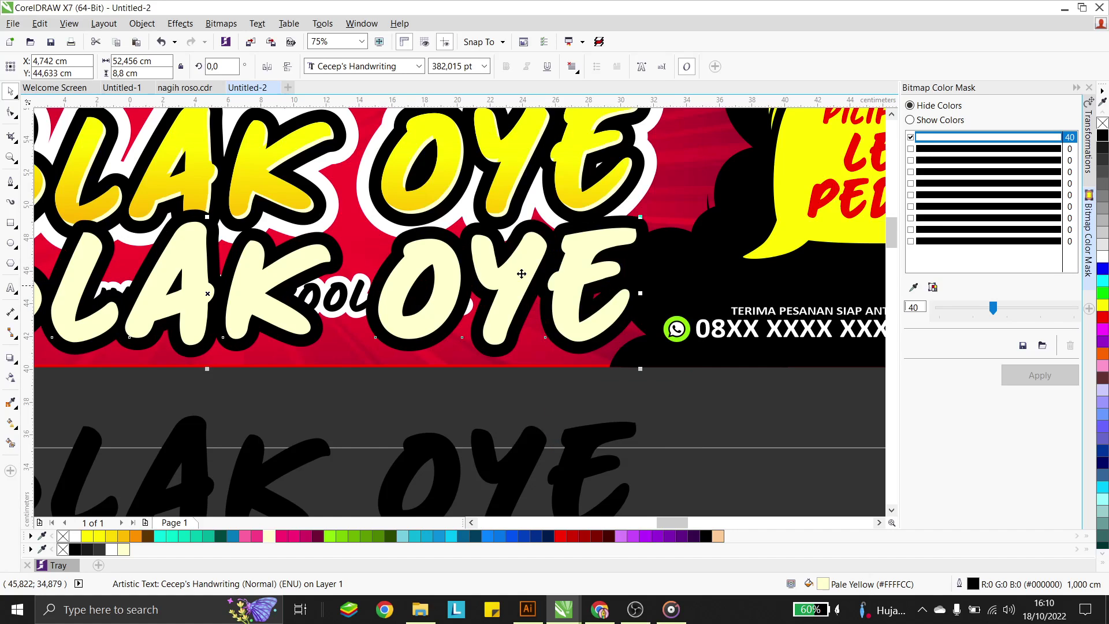
Set the pale yellow text's outline width to 1.3 cm
{"action": "double_click", "coordinate": [974, 584]}
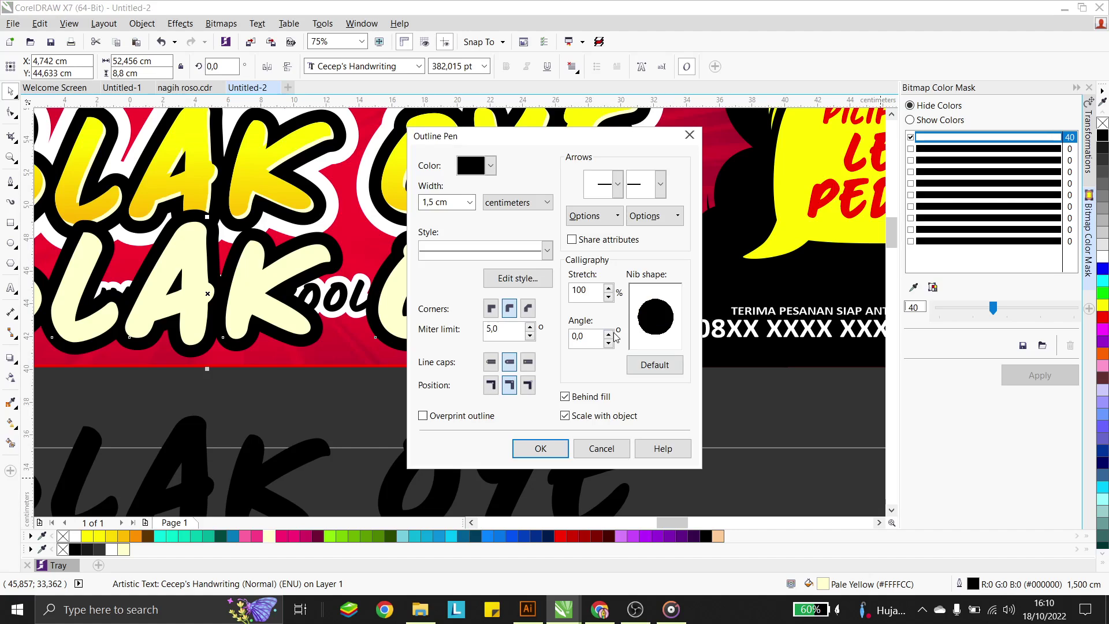
{"action": "left_click", "coordinate": [433, 205]}
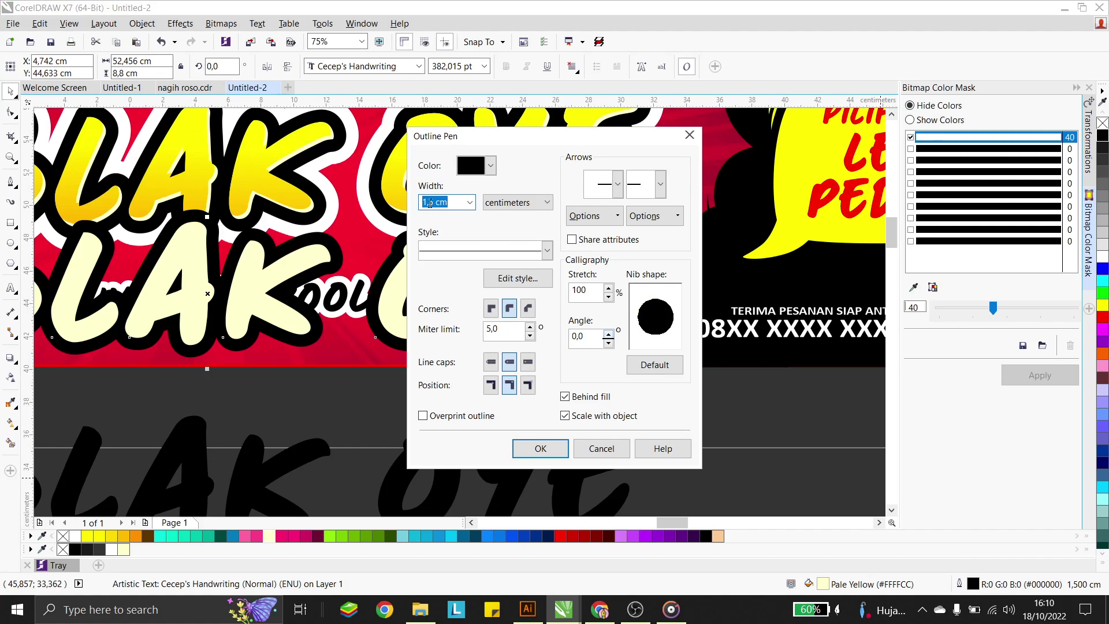
{"action": "type", "text": "3"}
{"action": "left_click", "coordinate": [540, 448]}
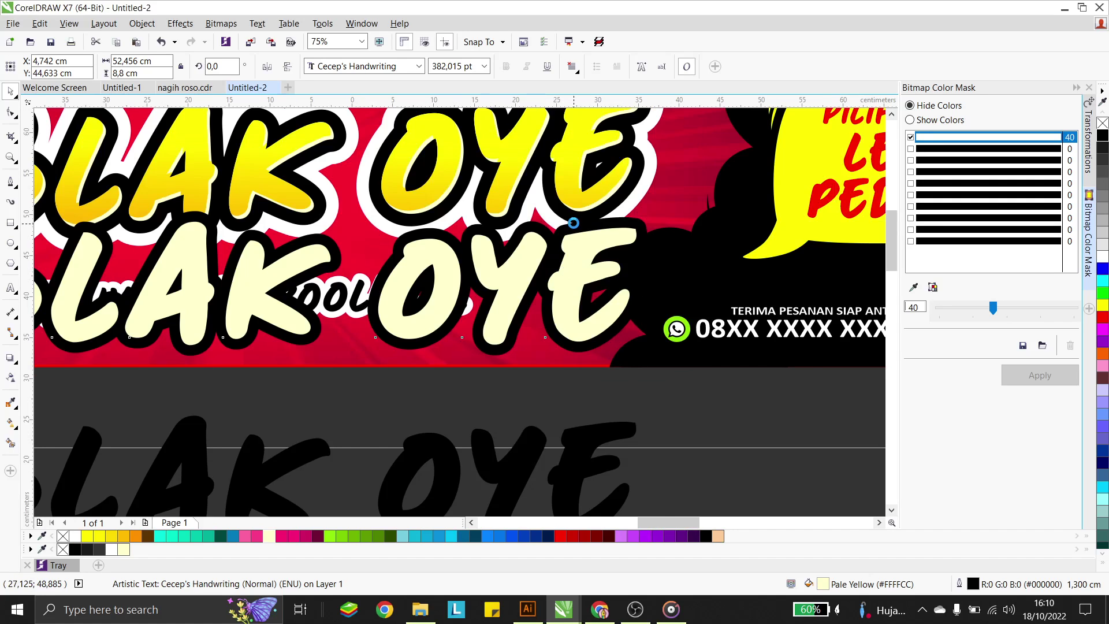
Move the pale yellow text back between the two black copies and send it back one level
{"action": "scroll", "coordinate": [578, 254], "scroll_direction": "down", "scroll_amount": 1}
{"action": "scroll", "coordinate": [580, 274], "scroll_direction": "down", "scroll_amount": 1}
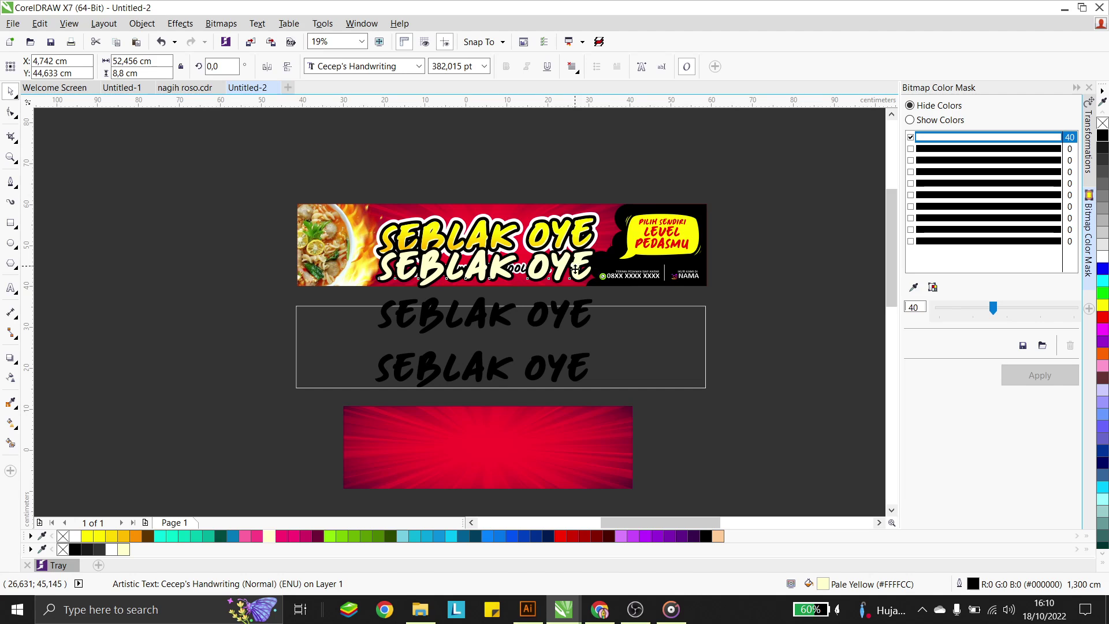
{"action": "left_click_drag", "start_coordinate": [581, 274], "coordinate": [576, 335]}
{"action": "key", "text": "ctrl+Page_Down"}
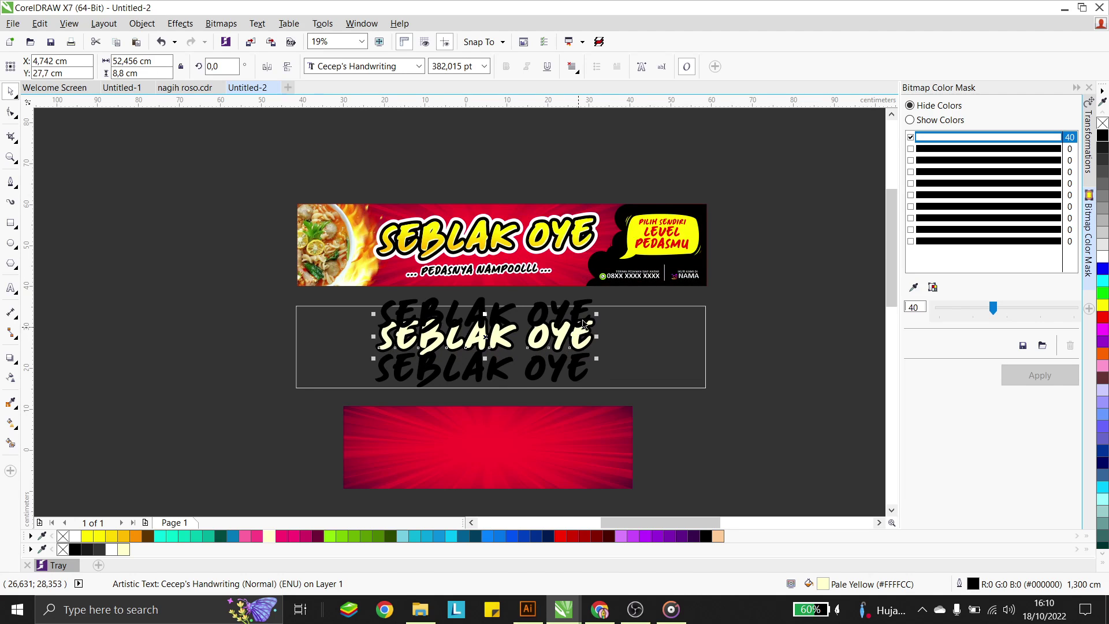
Apply a vertical linear fountain fill to the upper black SEBLAK OYE copy, running from the top of its letters downward
{"action": "scroll", "coordinate": [583, 314], "scroll_direction": "up", "scroll_amount": 1}
{"action": "left_click", "coordinate": [578, 307]}
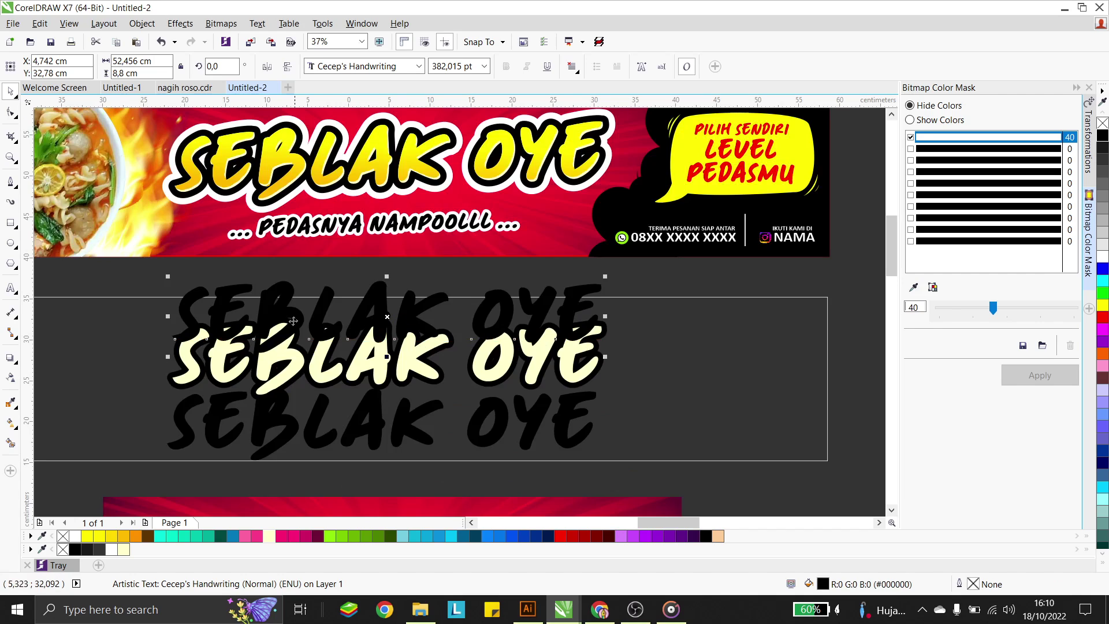
{"action": "left_click", "coordinate": [12, 424]}
{"action": "scroll", "coordinate": [390, 322], "scroll_direction": "up", "scroll_amount": 2}
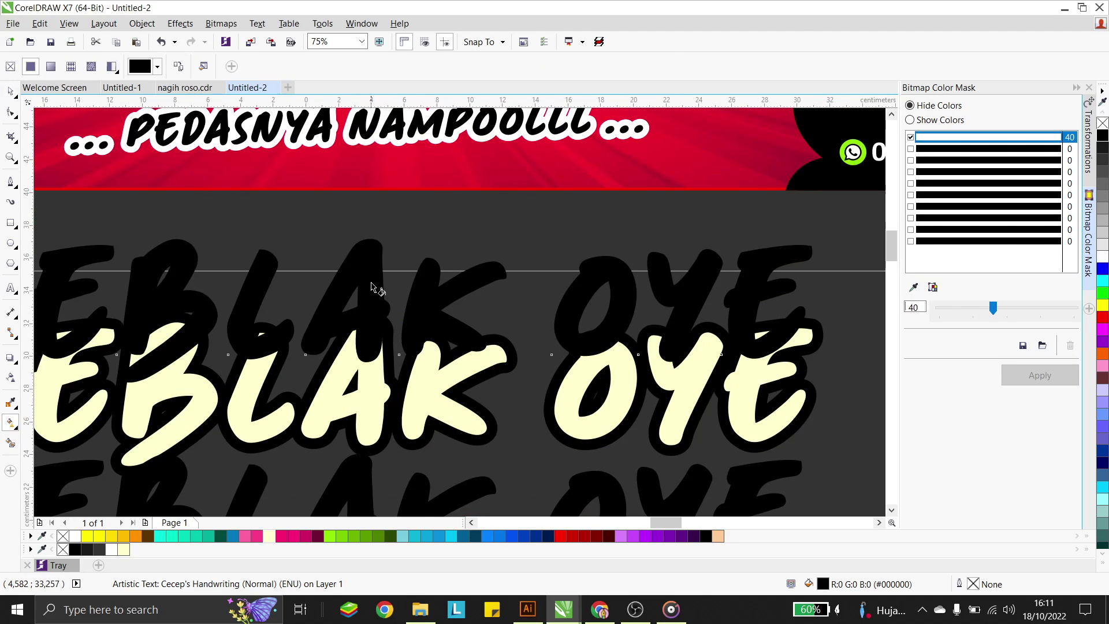
{"action": "left_click_drag", "start_coordinate": [369, 241], "coordinate": [362, 369]}
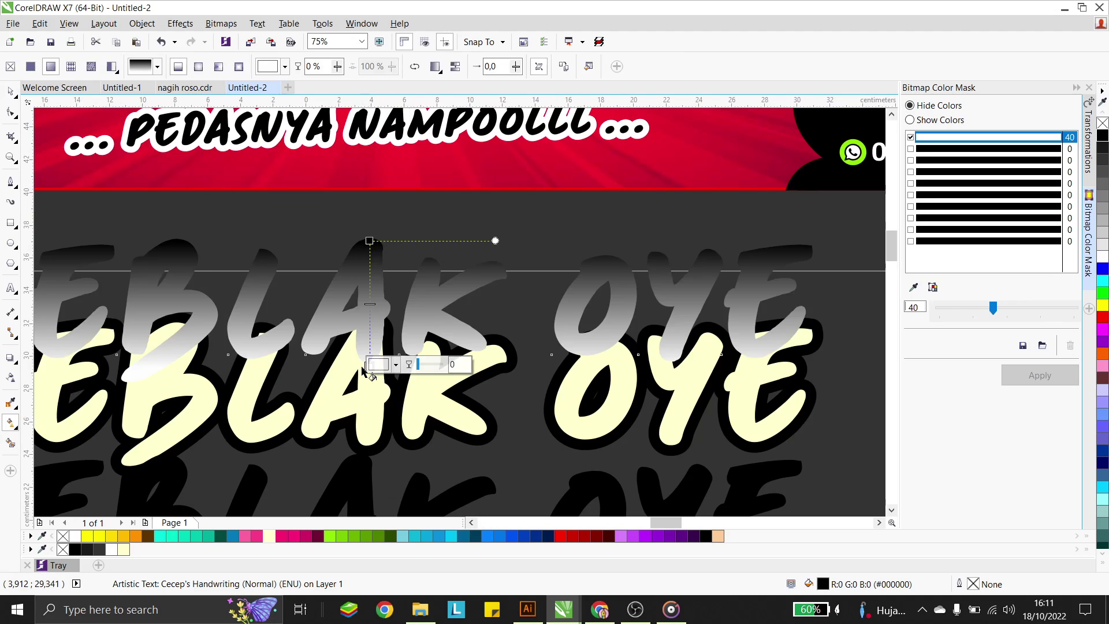
Color the upper text's gradient yellow at its top end and golden orange at its bottom end
{"action": "left_click", "coordinate": [369, 240]}
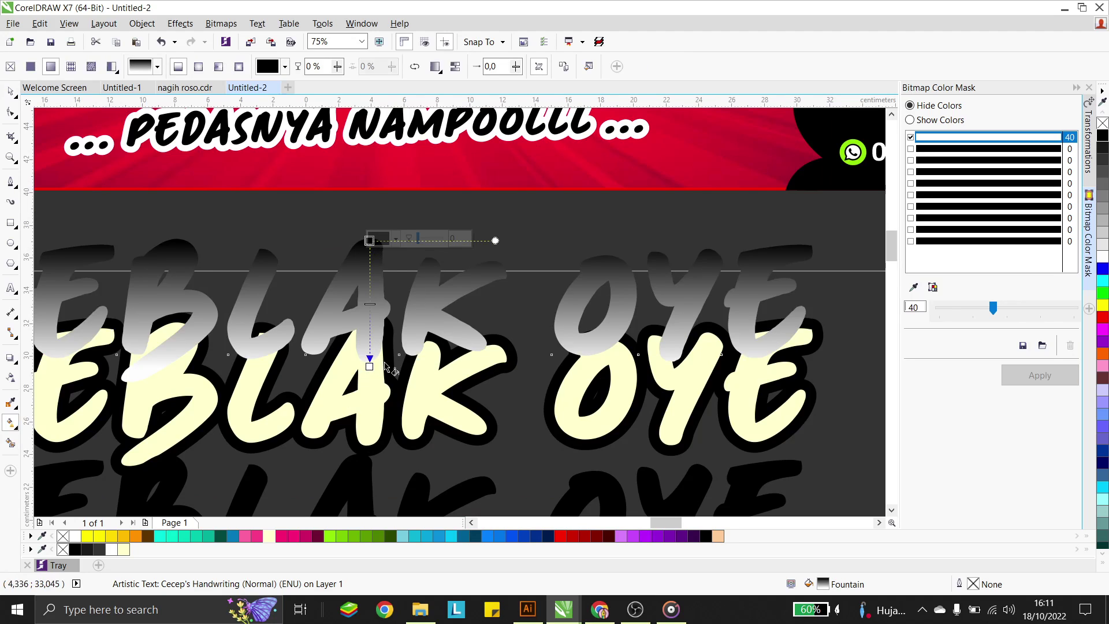
{"action": "left_click", "coordinate": [92, 537]}
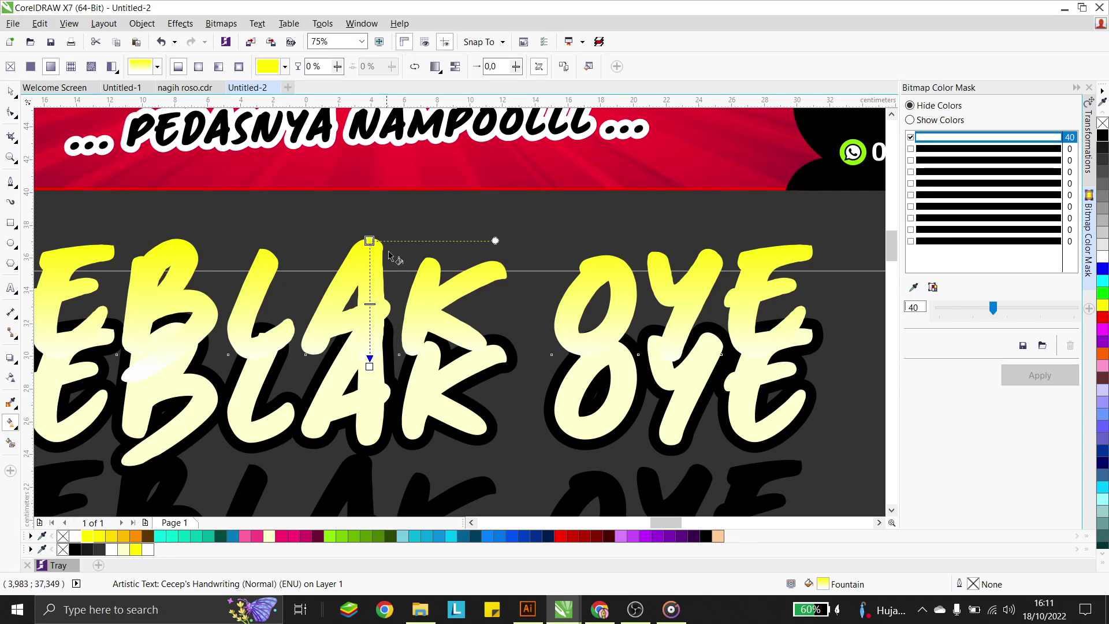
{"action": "left_click", "coordinate": [369, 366]}
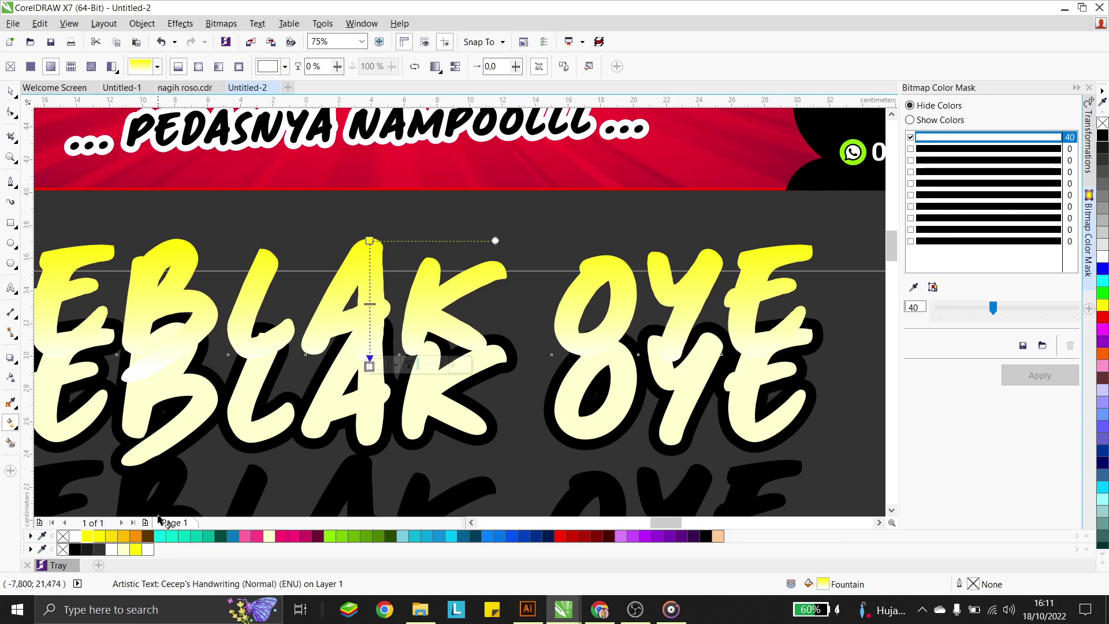
{"action": "left_click", "coordinate": [124, 537]}
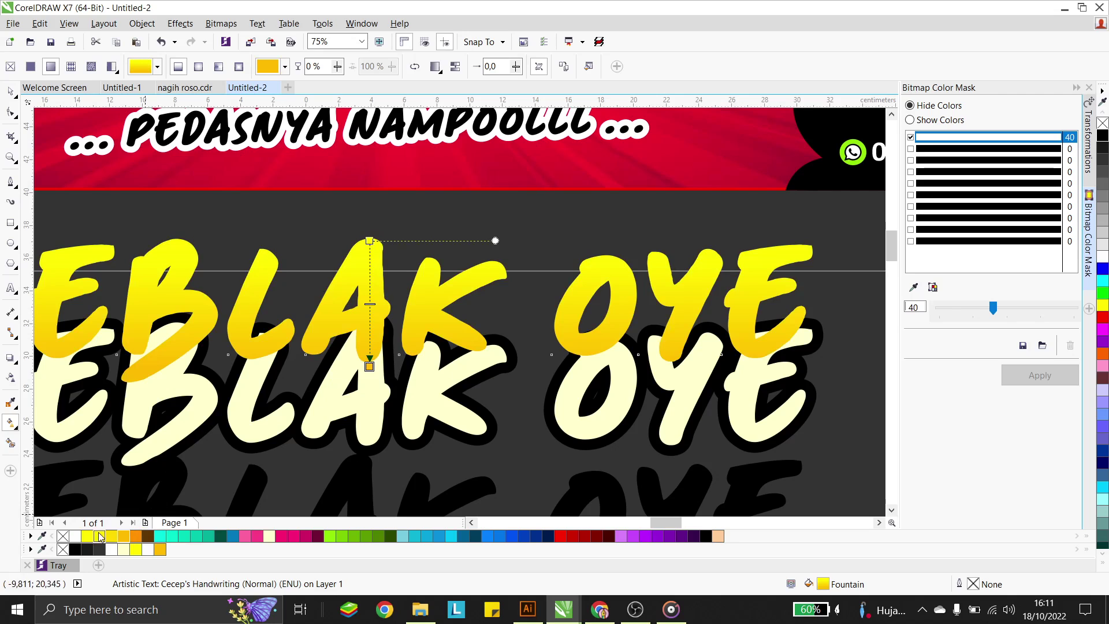
{"action": "left_click", "coordinate": [12, 91]}
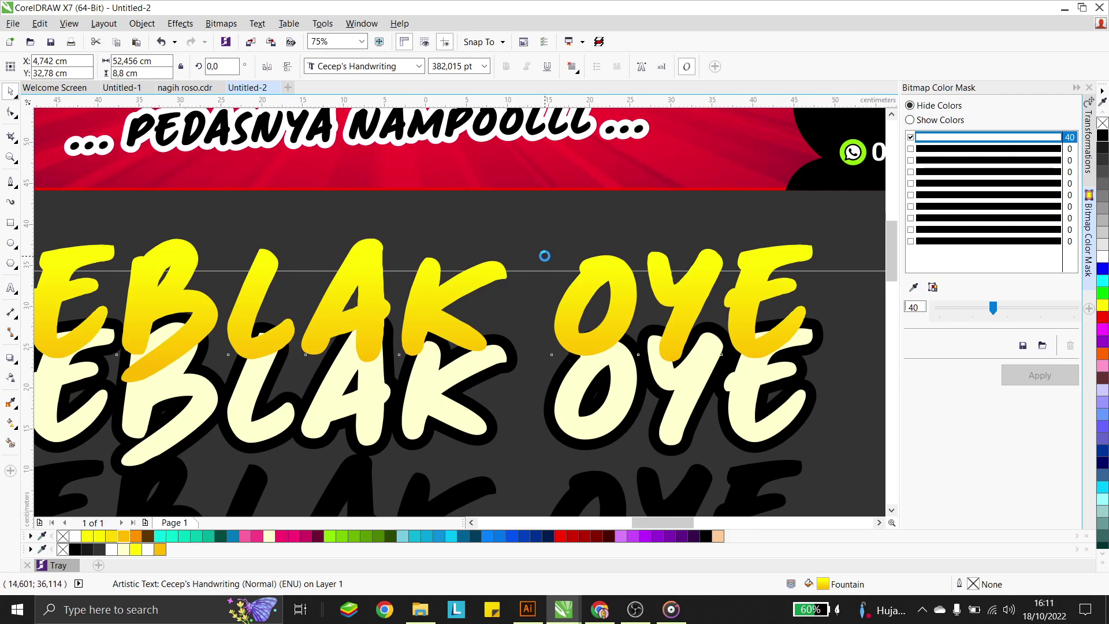
Move the gradient SEBLAK OYE text down onto the pale yellow copy, leaving a thin pale edge along the lower side of the letters
{"action": "scroll", "coordinate": [460, 284], "scroll_direction": "down", "scroll_amount": 2}
{"action": "left_click_drag", "start_coordinate": [485, 276], "coordinate": [484, 324]}
{"action": "scroll", "coordinate": [490, 312], "scroll_direction": "up", "scroll_amount": 5}
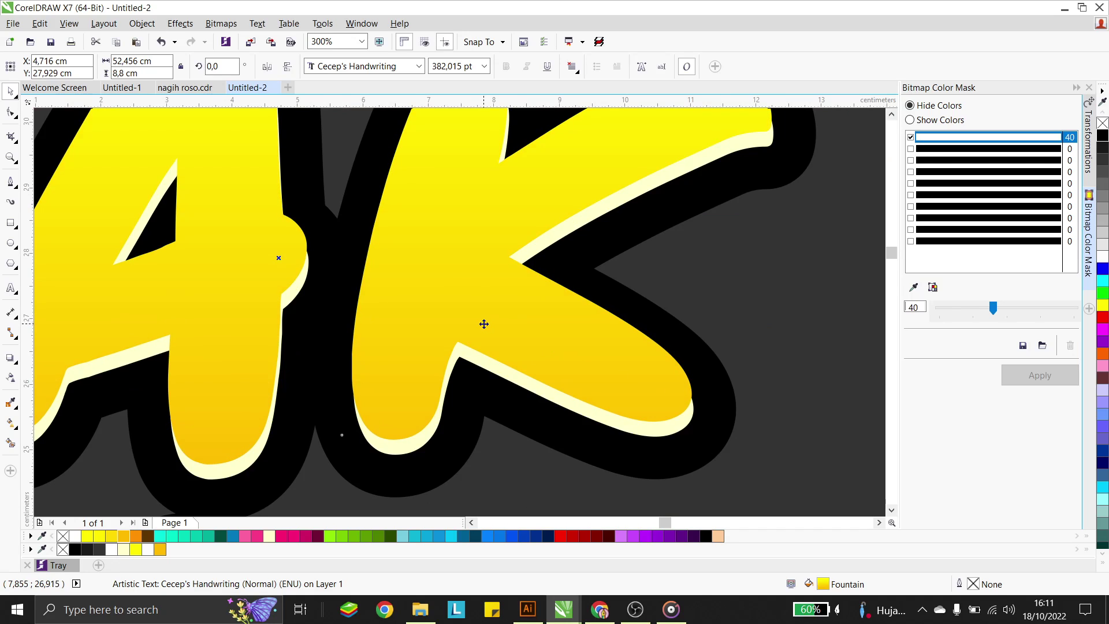
PowerClip the gradient text inside the pale yellow SEBLAK OYE text
{"action": "left_click", "coordinate": [142, 23]}
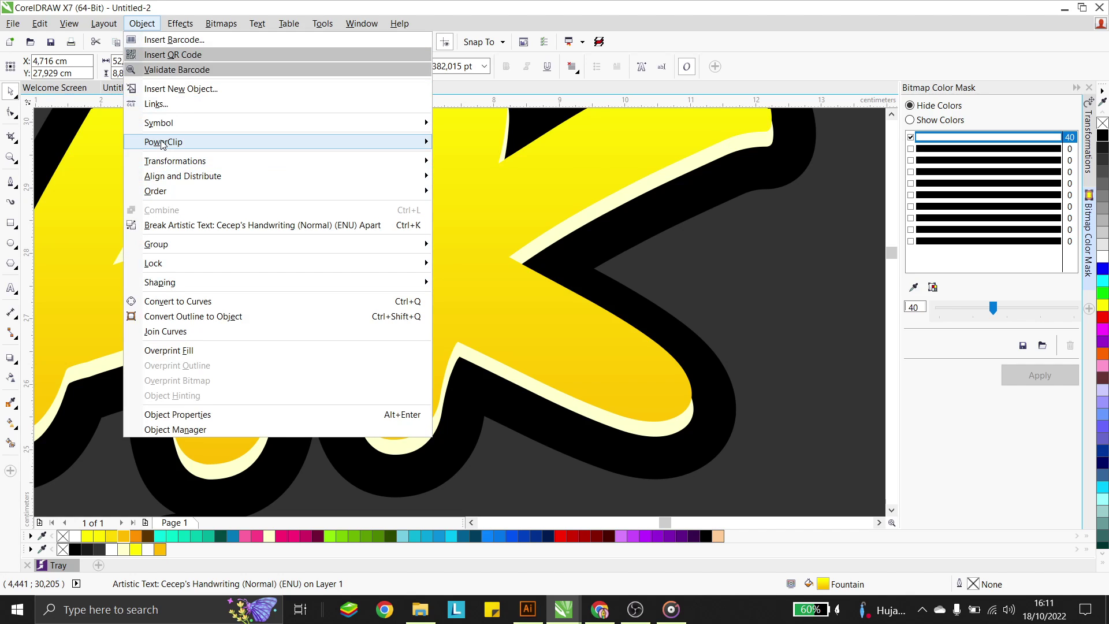
{"action": "mouse_move", "coordinate": [163, 141]}
{"action": "left_click", "coordinate": [471, 142]}
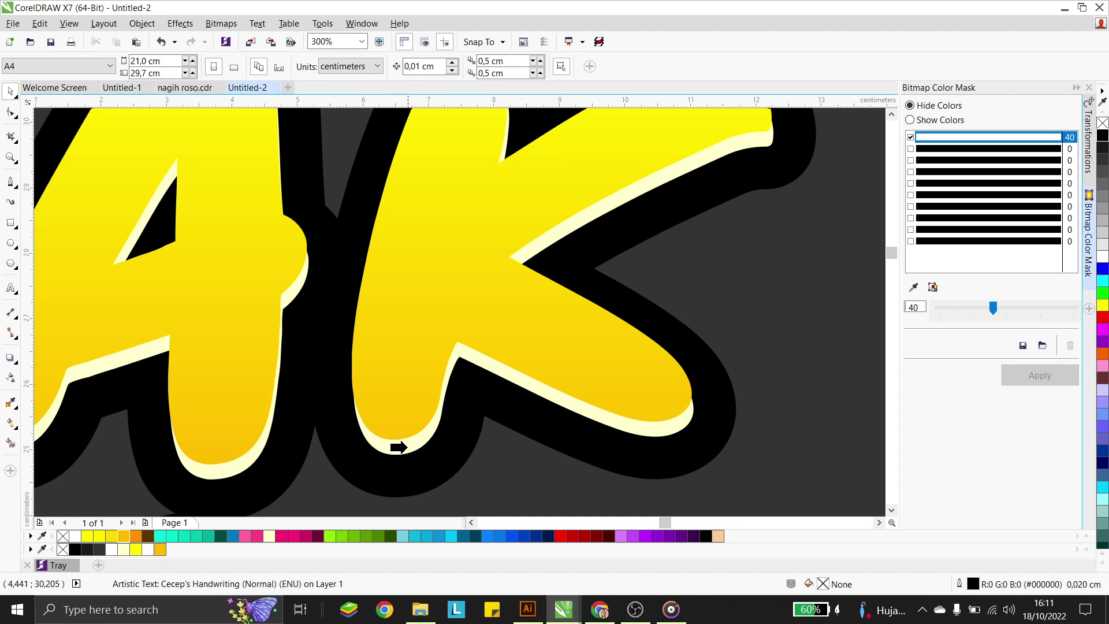
{"action": "left_click", "coordinate": [405, 448]}
{"action": "scroll", "coordinate": [457, 288], "scroll_direction": "down", "scroll_amount": 3}
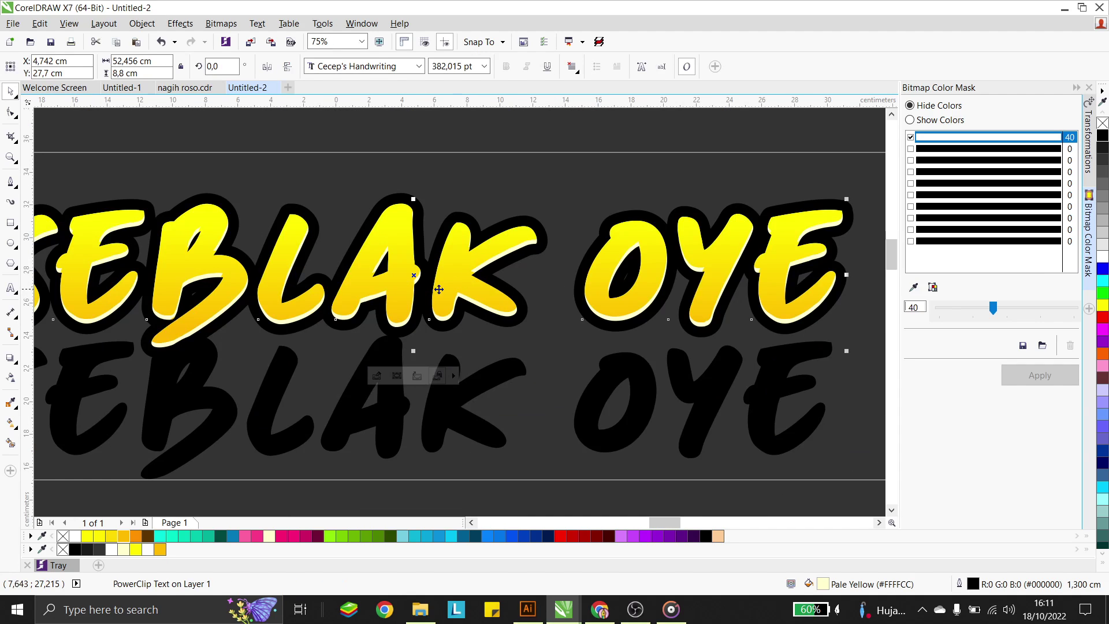
Move the remaining black SEBLAK OYE copy up so it overlaps the yellow title and give it a white outline
{"action": "left_click", "coordinate": [451, 404]}
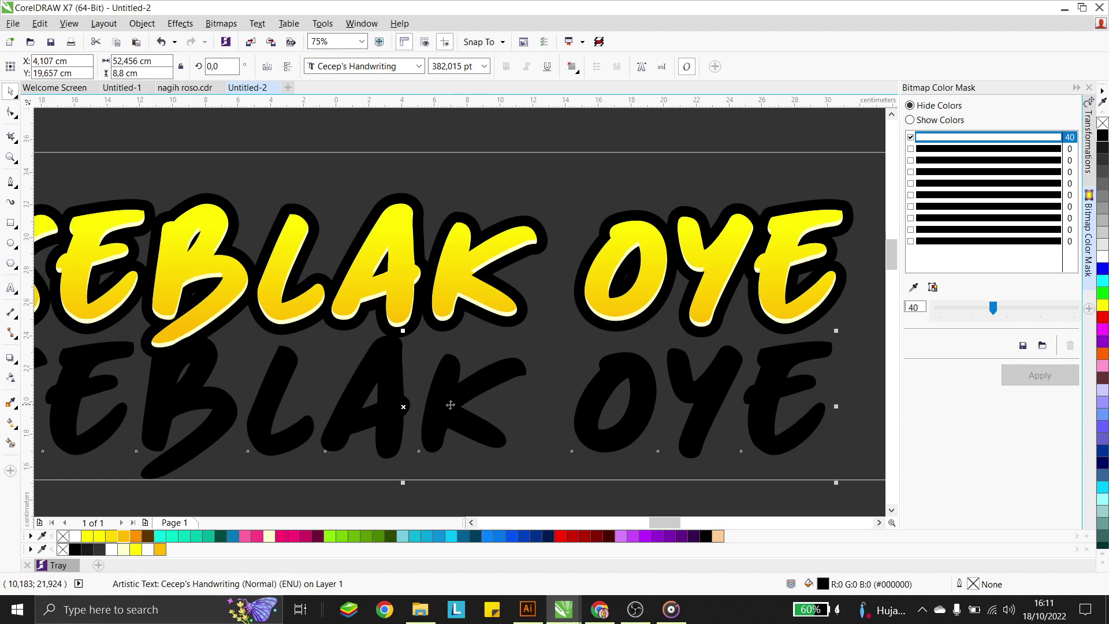
{"action": "left_click_drag", "start_coordinate": [451, 416], "coordinate": [449, 374]}
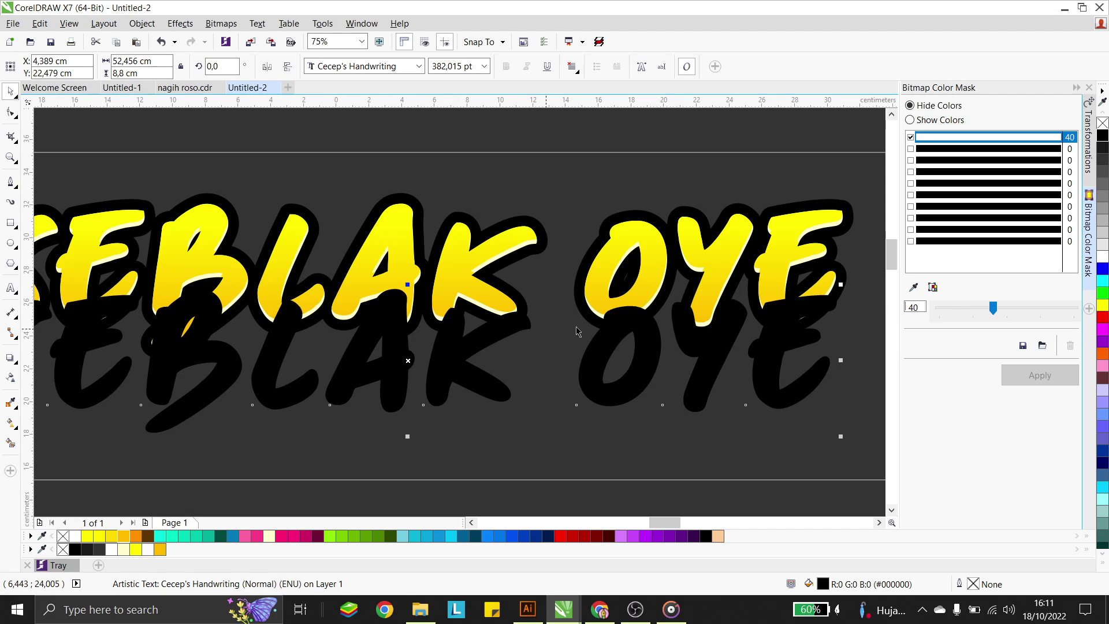
{"action": "right_click", "coordinate": [1102, 259]}
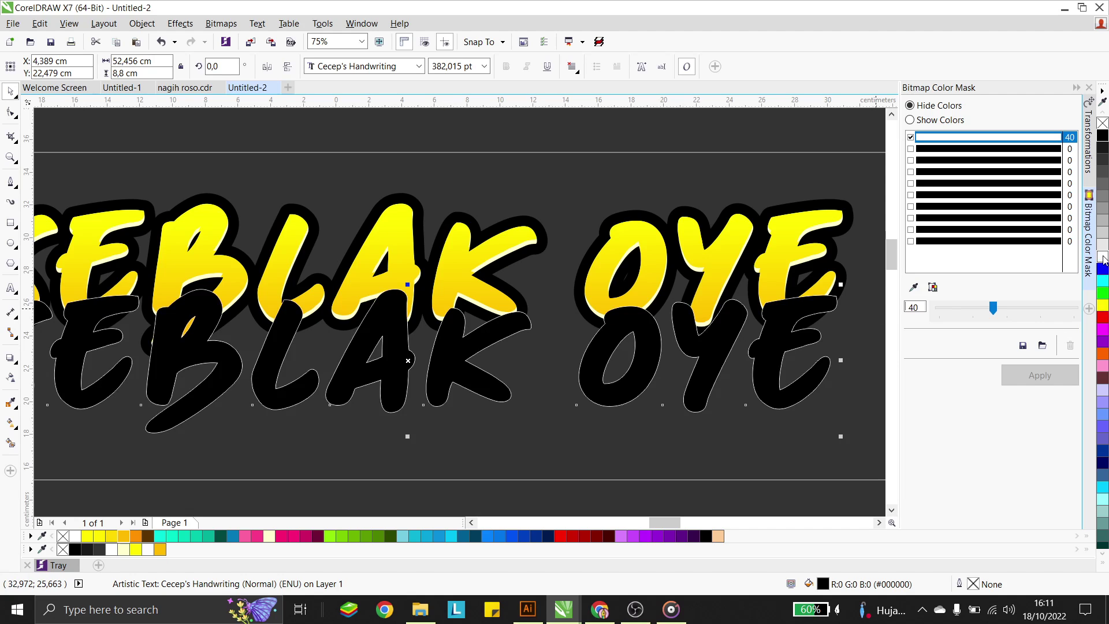
Set the white outline to 3 cm wide, behind fill, scaling with the object, with rounded corners and round line caps
{"action": "double_click", "coordinate": [974, 585]}
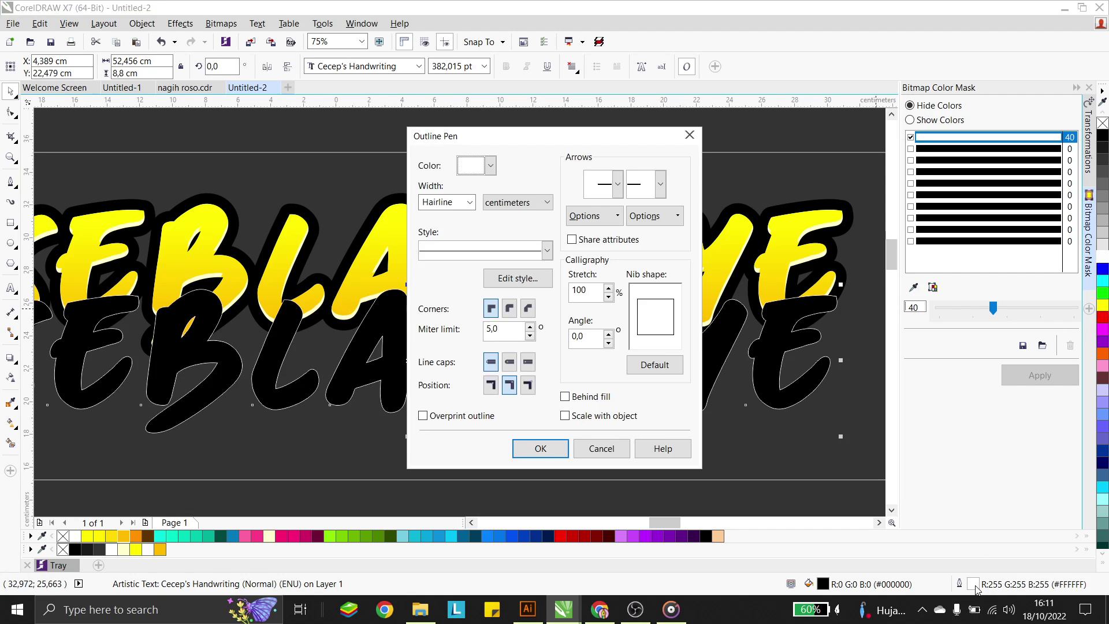
{"action": "key", "text": "Tab"}
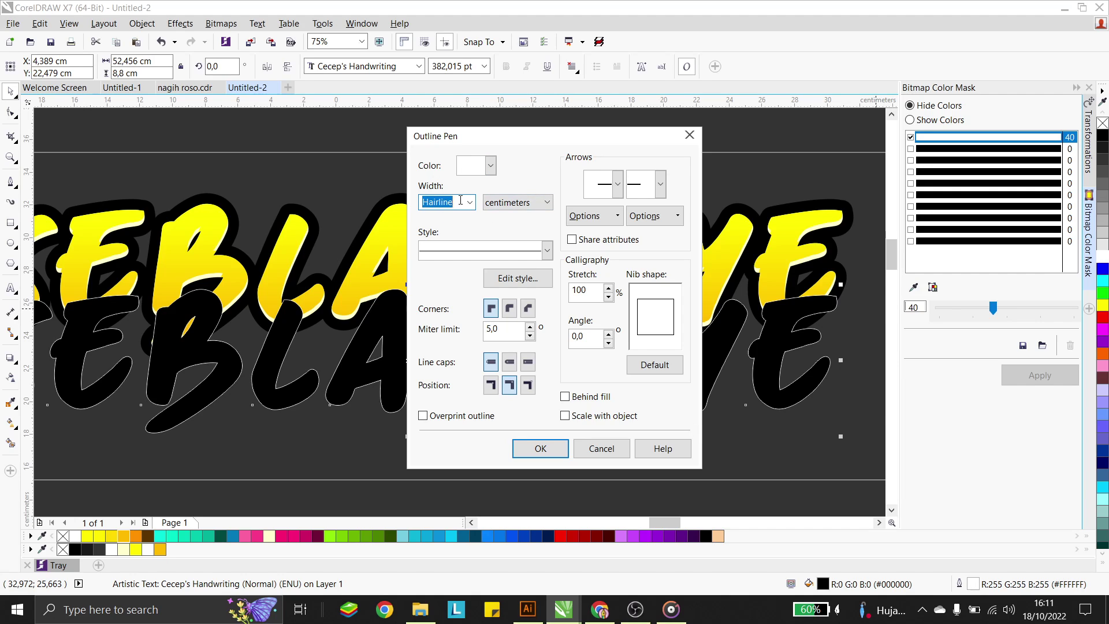
{"action": "type", "text": "3"}
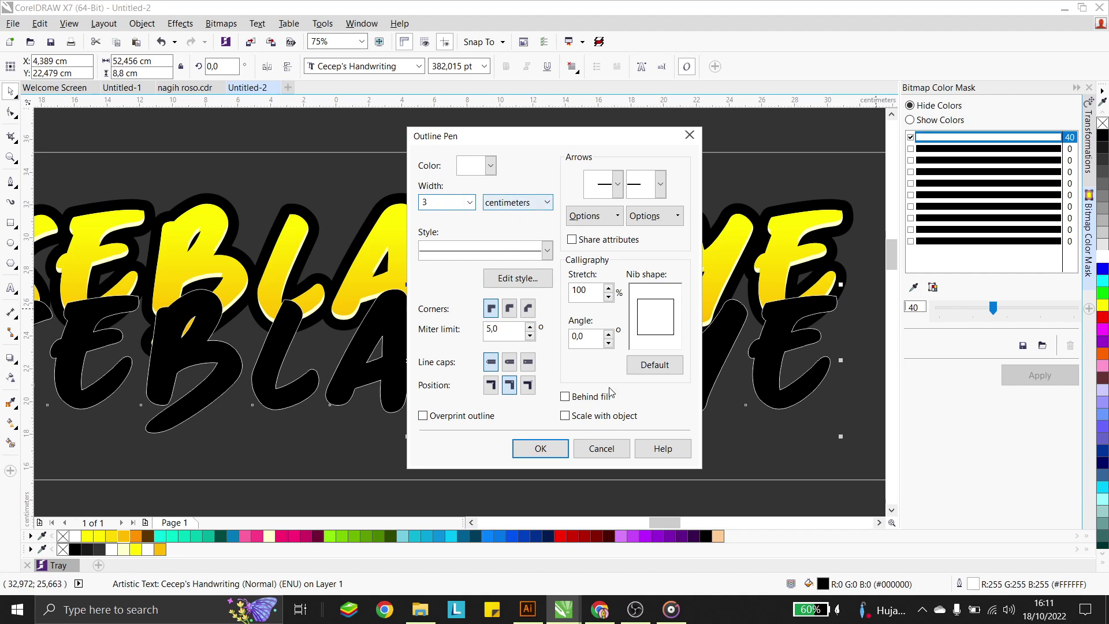
{"action": "left_click", "coordinate": [565, 396]}
{"action": "left_click", "coordinate": [580, 417]}
{"action": "left_click", "coordinate": [508, 308]}
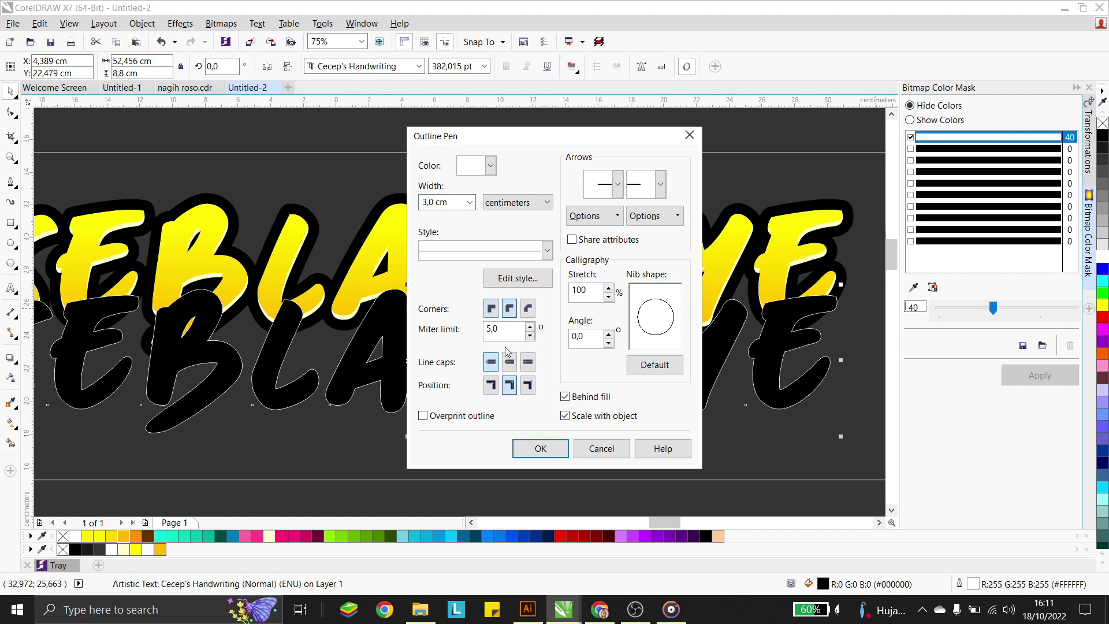
{"action": "left_click", "coordinate": [509, 362]}
{"action": "left_click", "coordinate": [540, 448]}
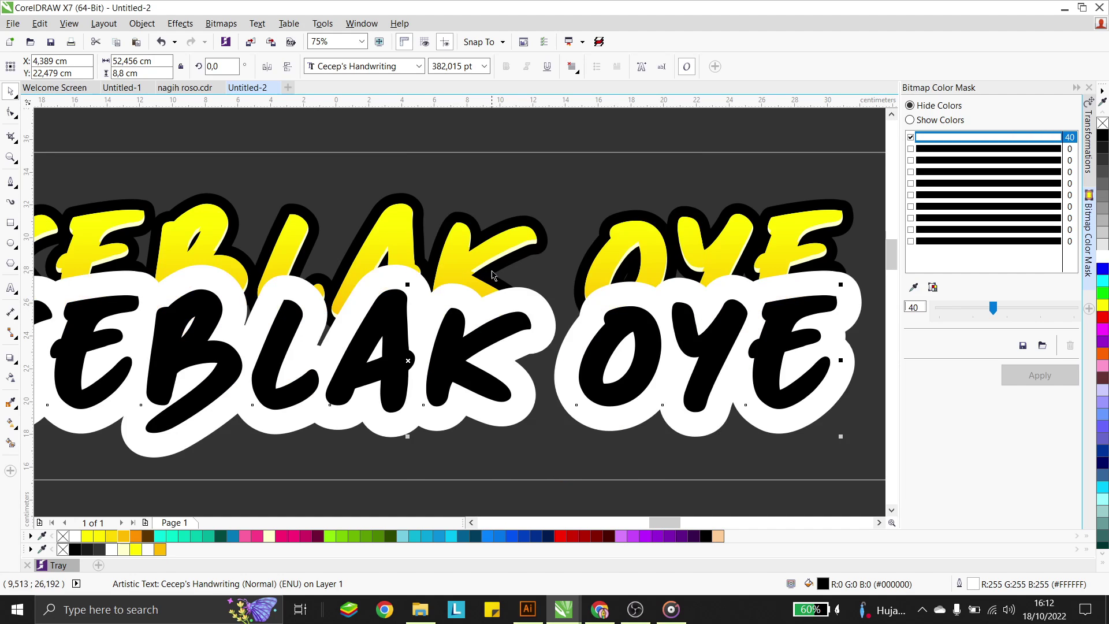
Bring the yellow title to the front and center it horizontally and vertically on the white-outlined copy
{"action": "left_click", "coordinate": [447, 256]}
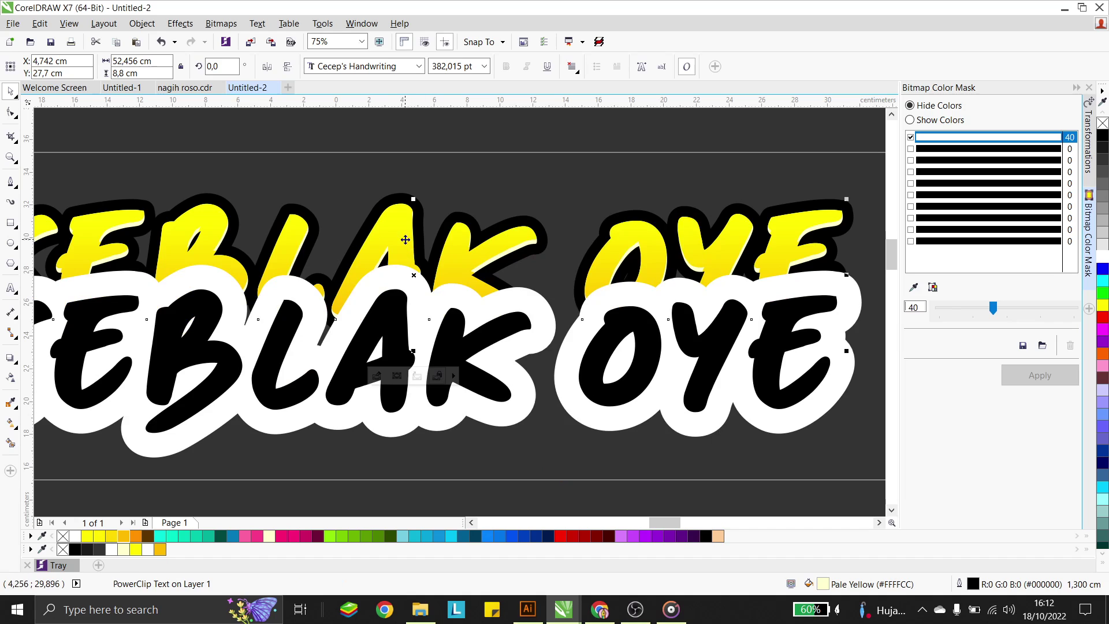
{"action": "key", "text": "shift+Page_Up"}
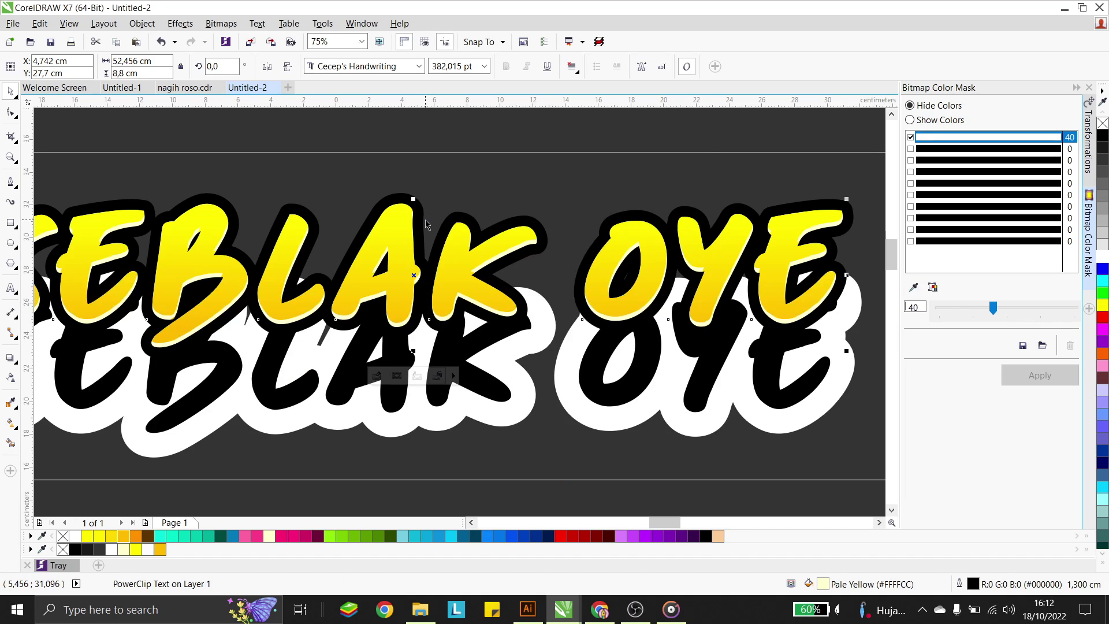
{"action": "left_click", "coordinate": [480, 395]}
{"action": "scroll", "coordinate": [503, 381], "scroll_direction": "down", "scroll_amount": 1}
{"action": "scroll", "coordinate": [502, 382], "scroll_direction": "down", "scroll_amount": 2}
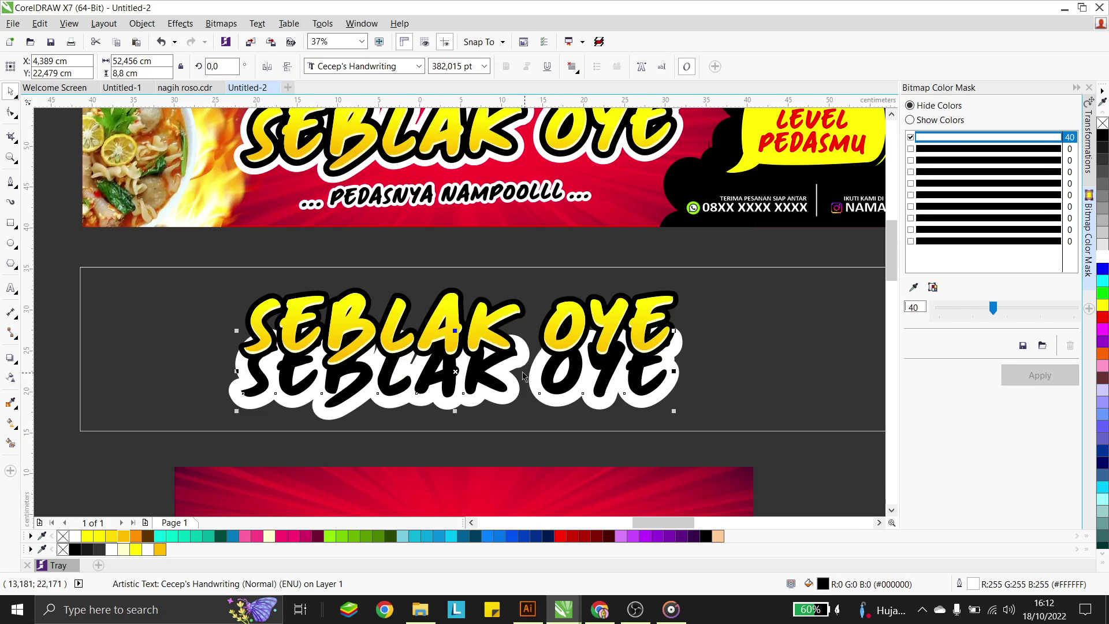
{"action": "left_click", "coordinate": [501, 316], "text": "shift"}
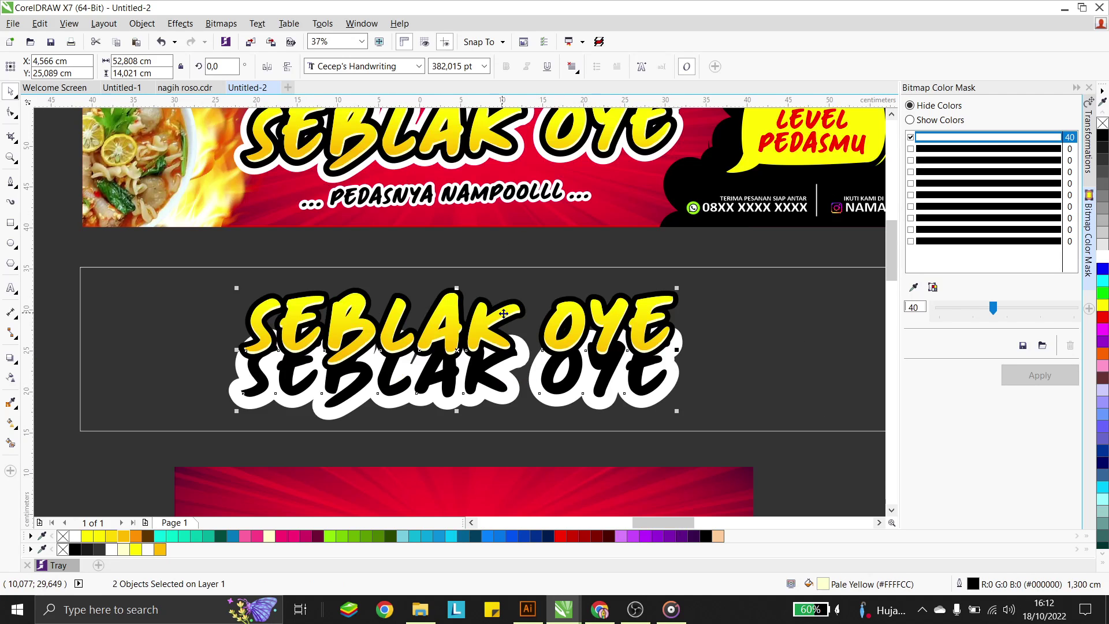
{"action": "left_click", "coordinate": [640, 460]}
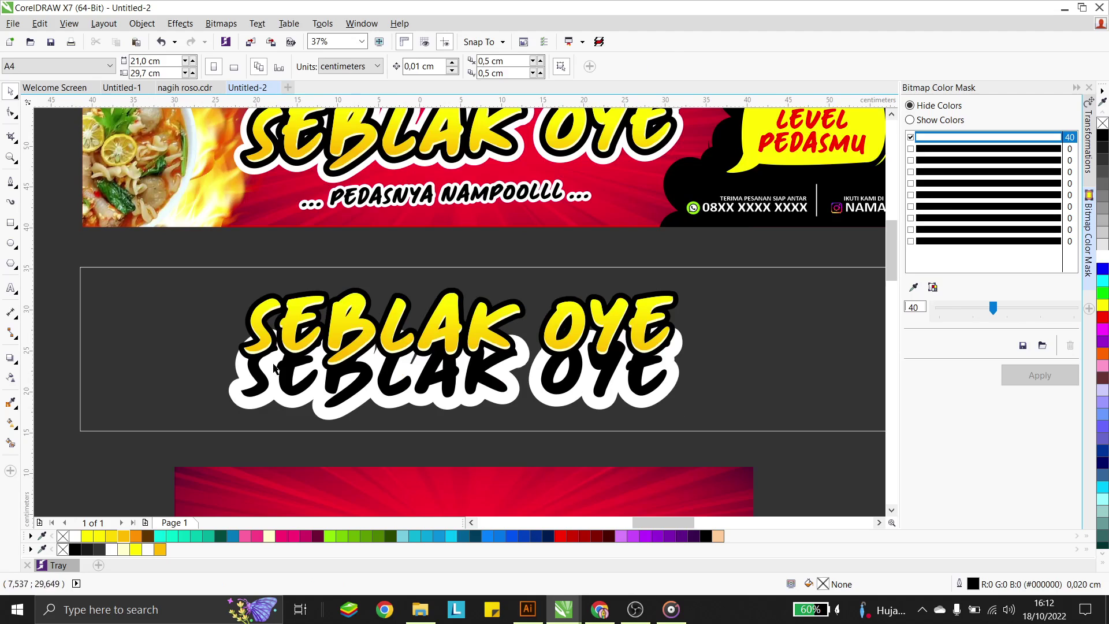
{"action": "left_click_drag", "start_coordinate": [736, 465], "coordinate": [174, 242]}
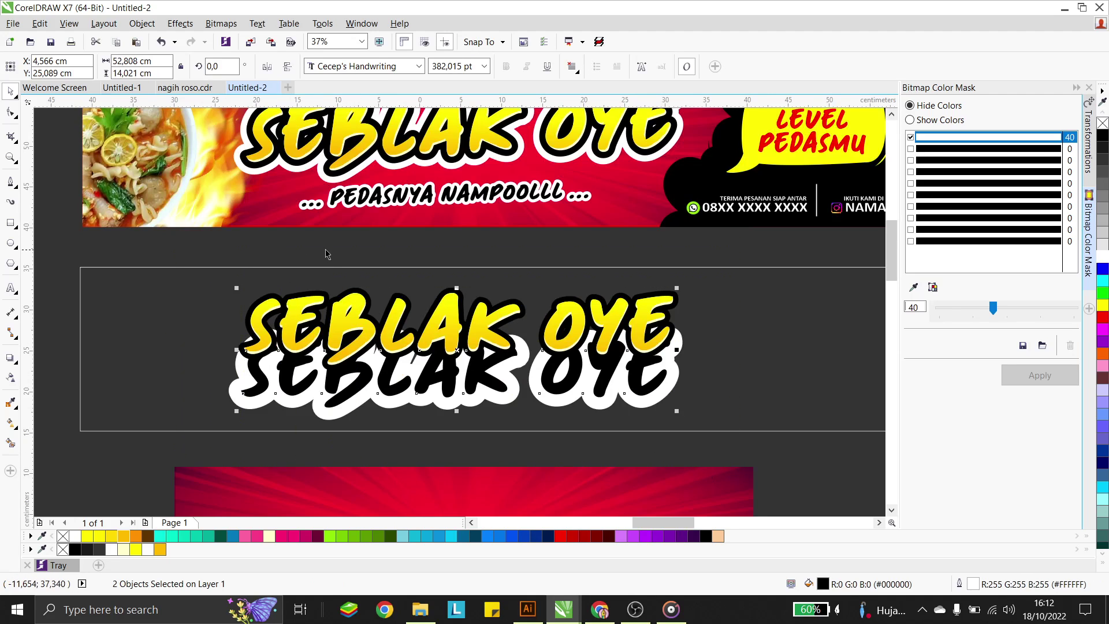
{"action": "key", "text": "c"}
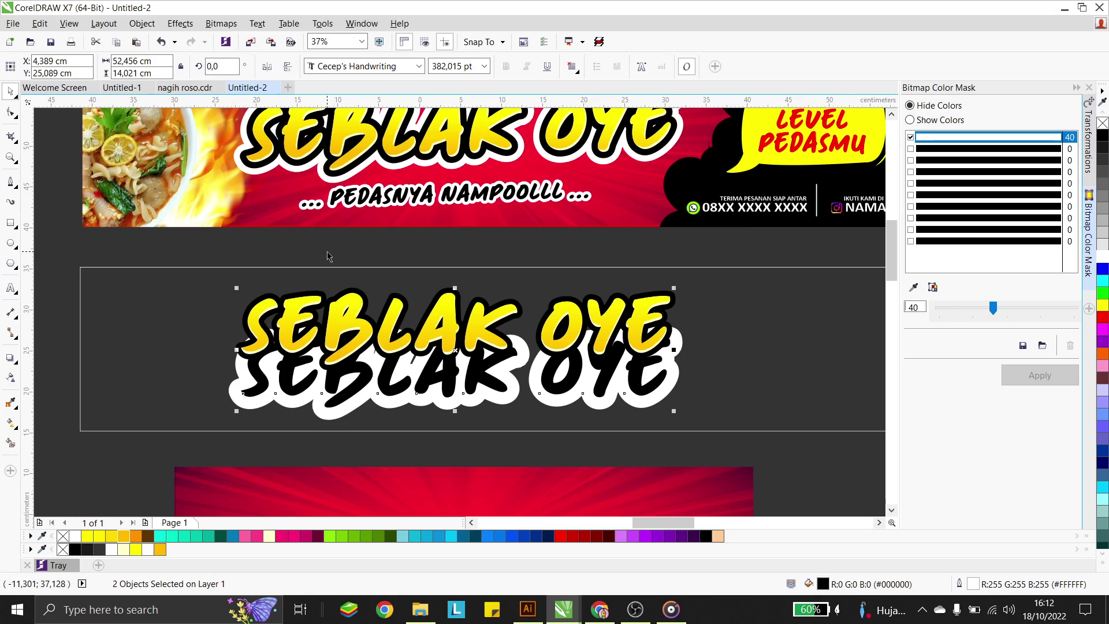
{"action": "key", "text": "e"}
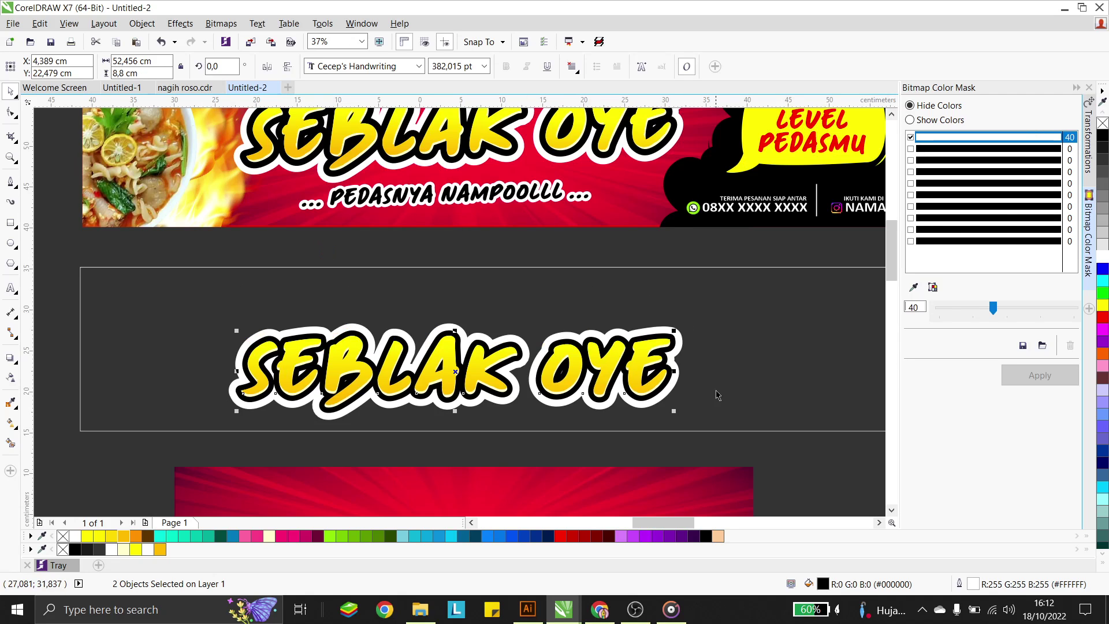
{"action": "left_click", "coordinate": [744, 445]}
Shift the yellow title aside to reach the copy beneath it and slightly reduce that copy's white outline width
{"action": "left_click", "coordinate": [623, 368]}
{"action": "scroll", "coordinate": [672, 400], "scroll_direction": "up", "scroll_amount": 1}
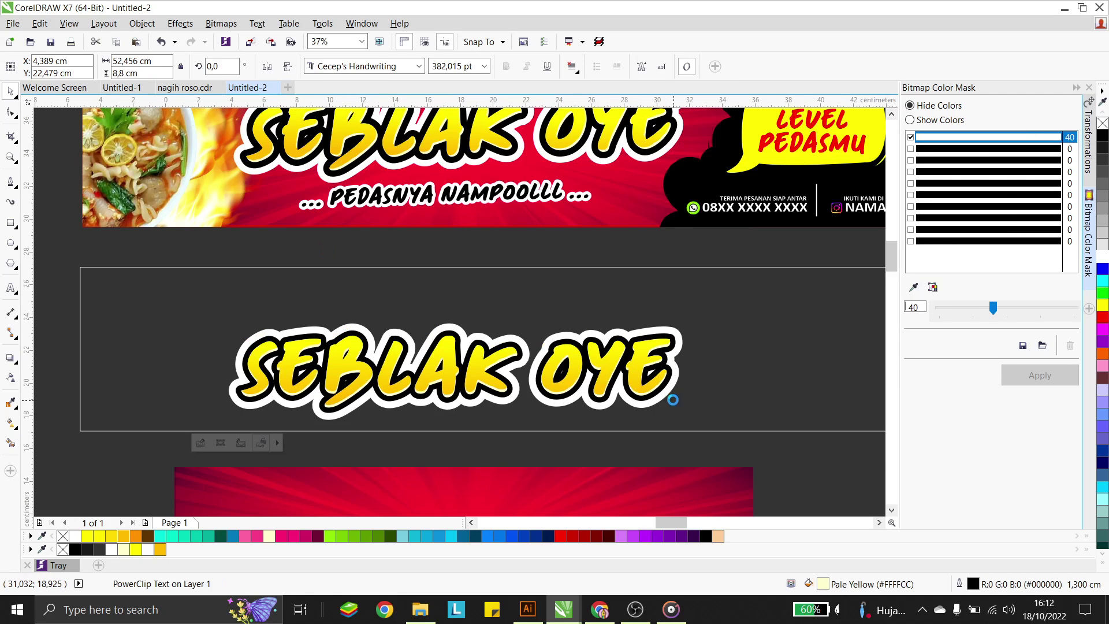
{"action": "left_click_drag", "start_coordinate": [624, 337], "coordinate": [576, 337]}
{"action": "left_click", "coordinate": [661, 319]}
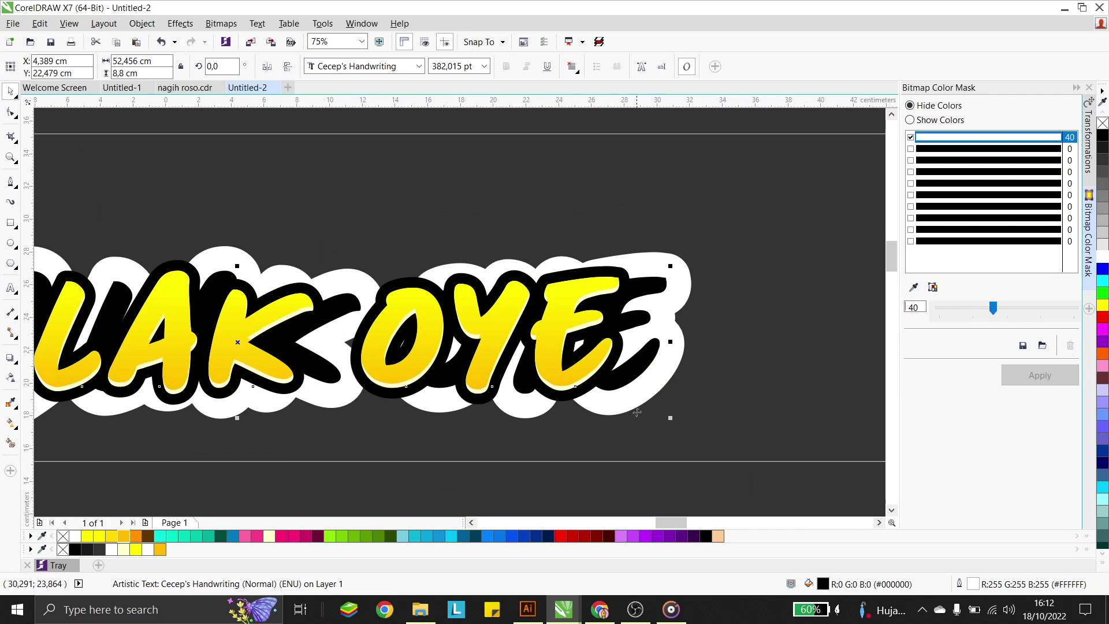
{"action": "double_click", "coordinate": [974, 587]}
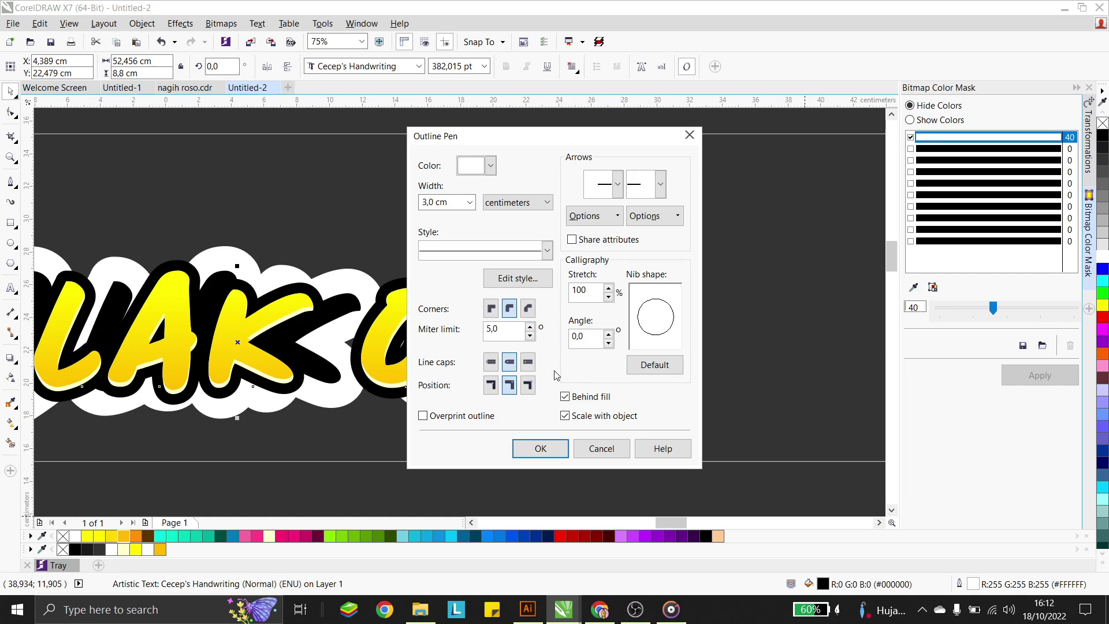
{"action": "left_click", "coordinate": [460, 202]}
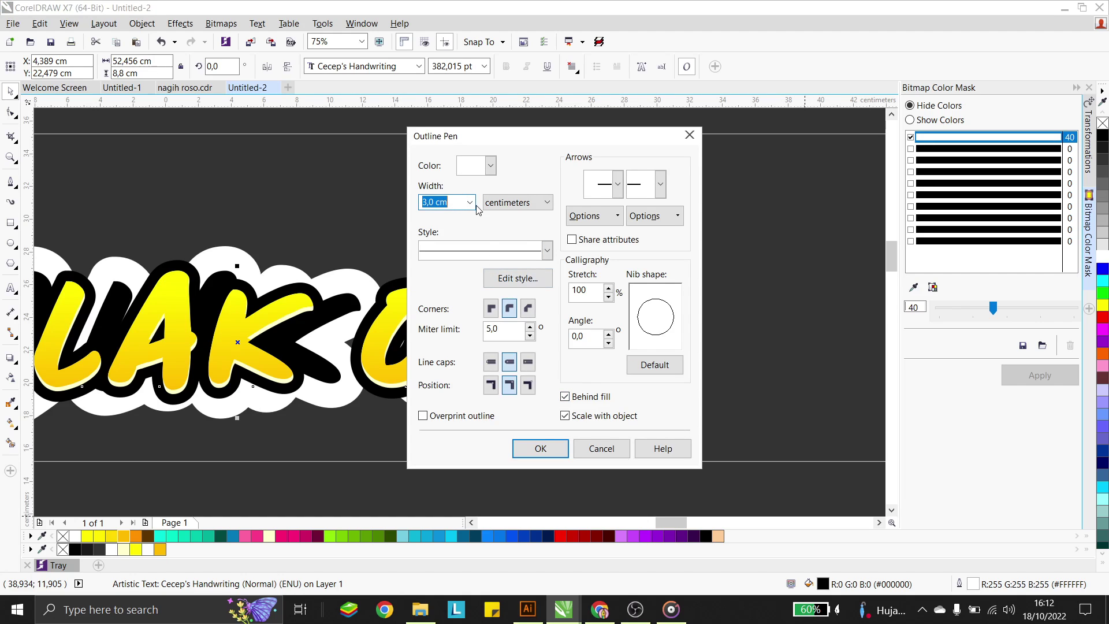
{"action": "type", "text": "2,8"}
{"action": "left_click", "coordinate": [542, 449]}
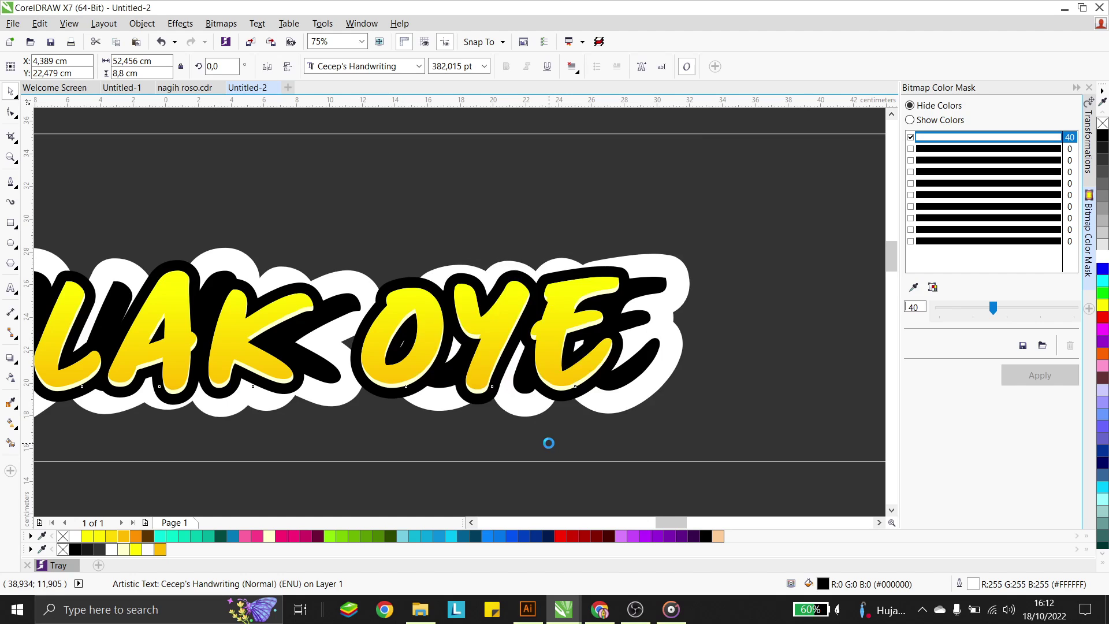
Center the yellow title horizontally on the white-outlined copy again
{"action": "left_click", "coordinate": [590, 324]}
{"action": "left_click", "coordinate": [662, 325], "text": "shift"}
{"action": "key", "text": "c"}
{"action": "scroll", "coordinate": [663, 307], "scroll_direction": "down", "scroll_amount": 1}
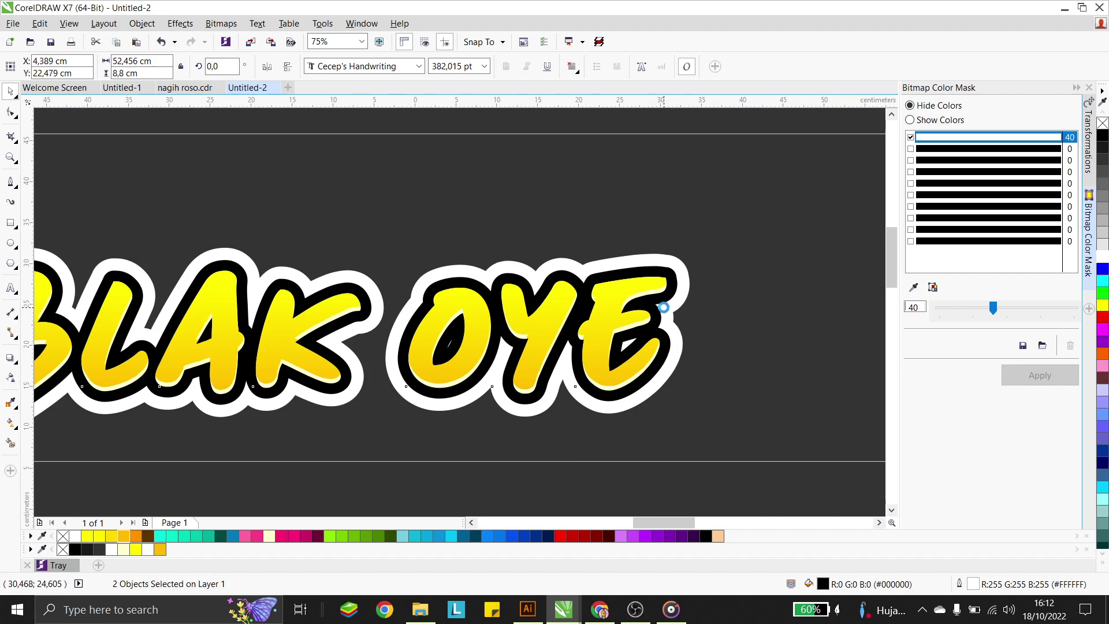
{"action": "scroll", "coordinate": [663, 306], "scroll_direction": "down", "scroll_amount": 5}
{"action": "left_click", "coordinate": [691, 355]}
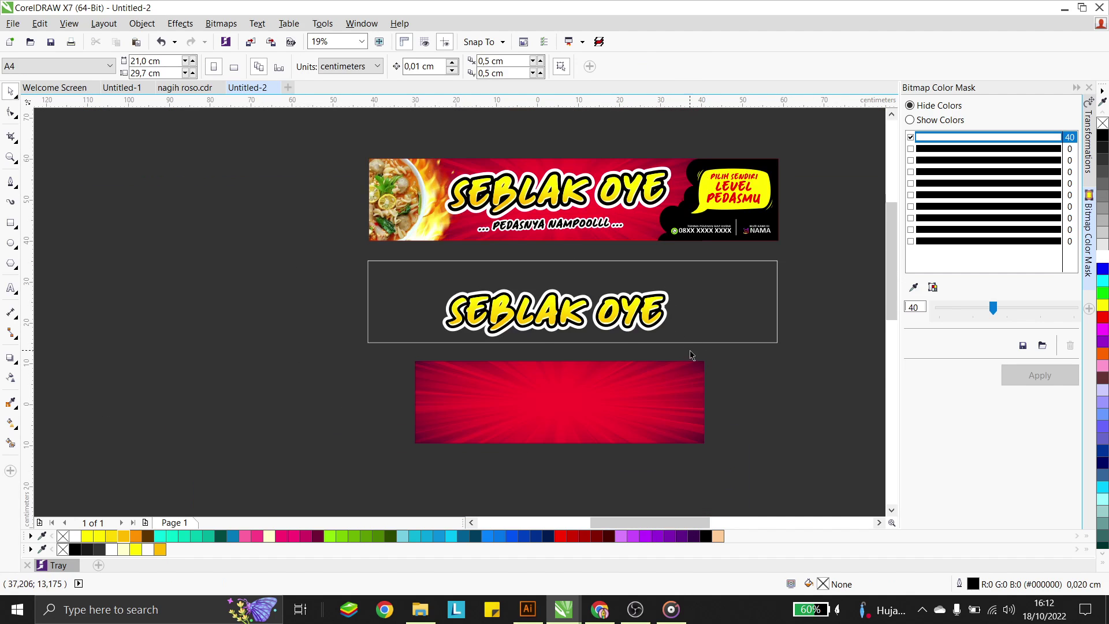
Move both title layers together slightly up within the empty banner frame, matching the title's placement in the reference banner
{"action": "left_click", "coordinate": [632, 312]}
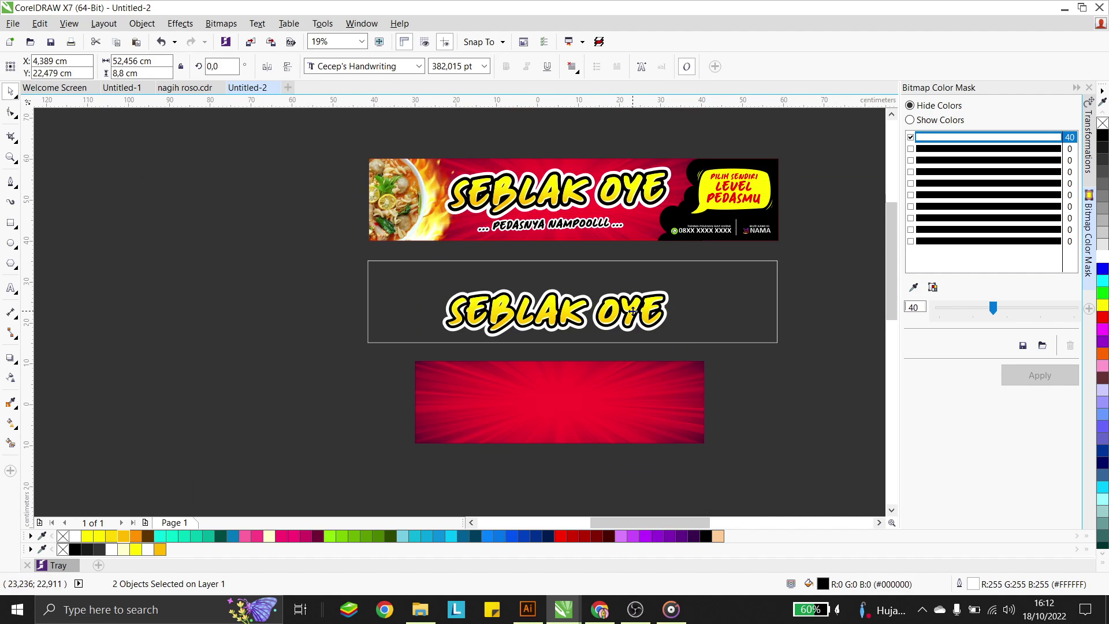
{"action": "left_click_drag", "start_coordinate": [633, 312], "coordinate": [636, 298]}
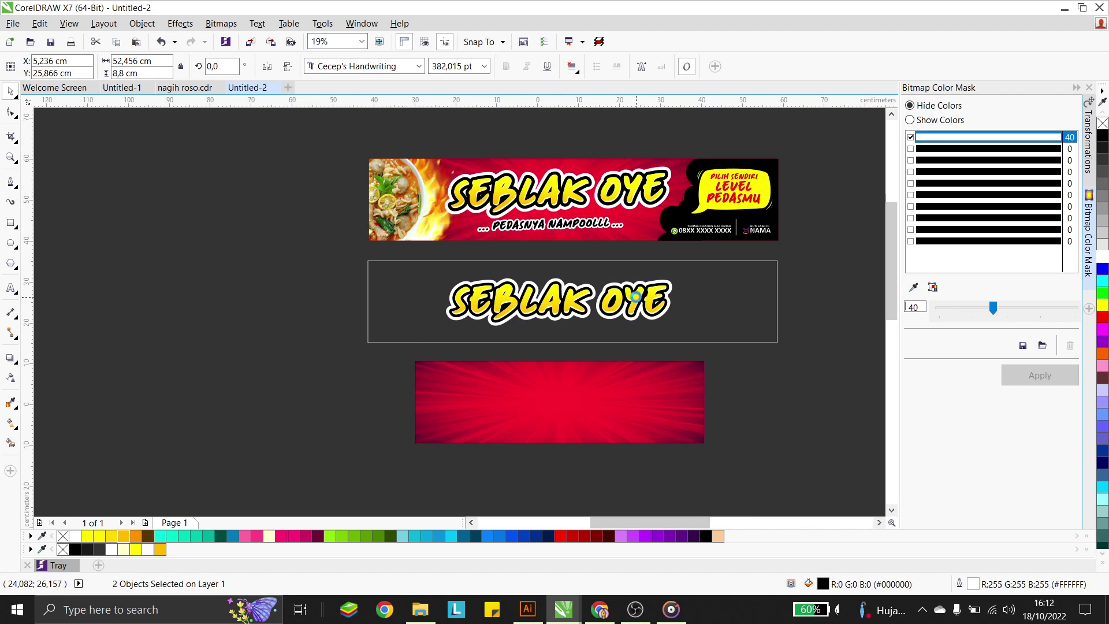
{"action": "left_click", "coordinate": [757, 404]}
Add the artistic text "... ppedasnya nampolll" as a tagline below the SEBLAK OYE title
{"action": "scroll", "coordinate": [648, 308], "scroll_direction": "up", "scroll_amount": 1}
{"action": "scroll", "coordinate": [647, 308], "scroll_direction": "up", "scroll_amount": 2}
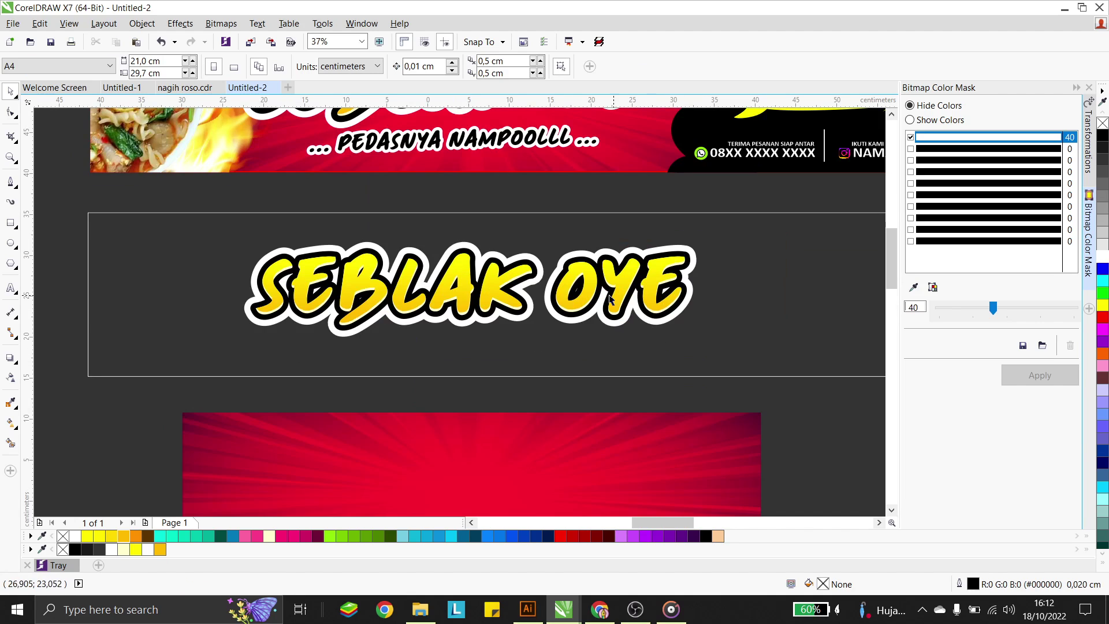
{"action": "left_click", "coordinate": [890, 115]}
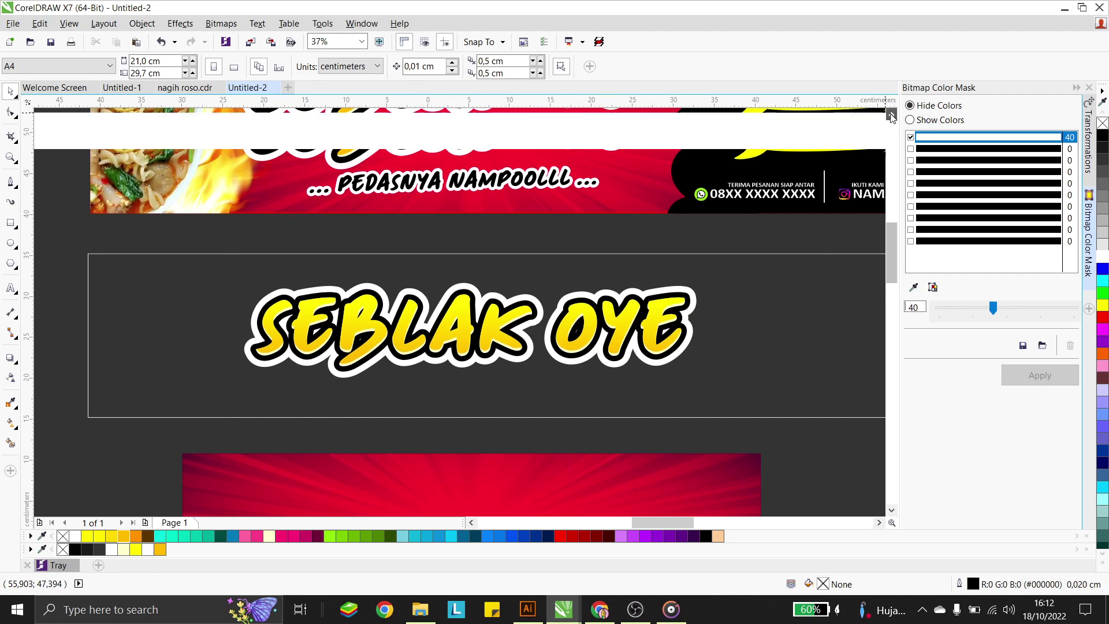
{"action": "left_click", "coordinate": [890, 115]}
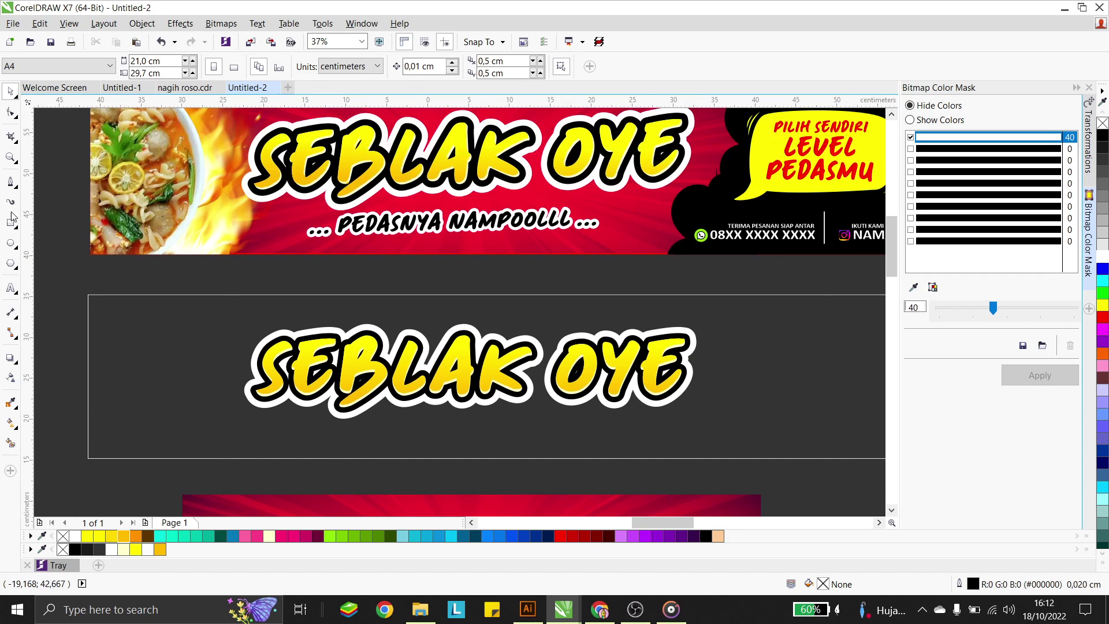
{"action": "left_click", "coordinate": [11, 288]}
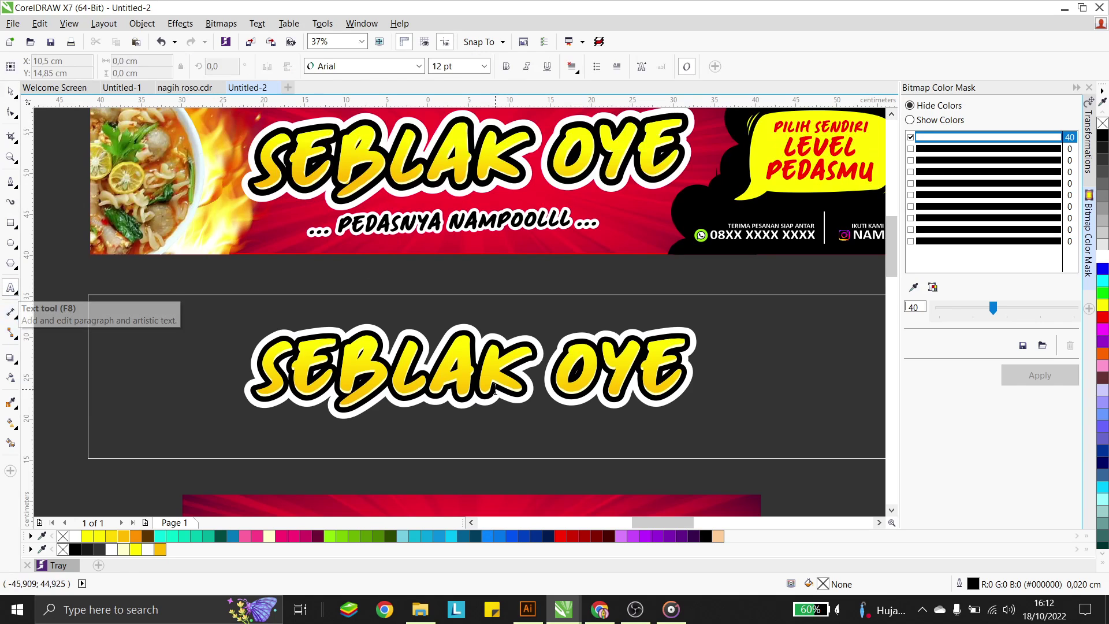
{"action": "left_click", "coordinate": [443, 418]}
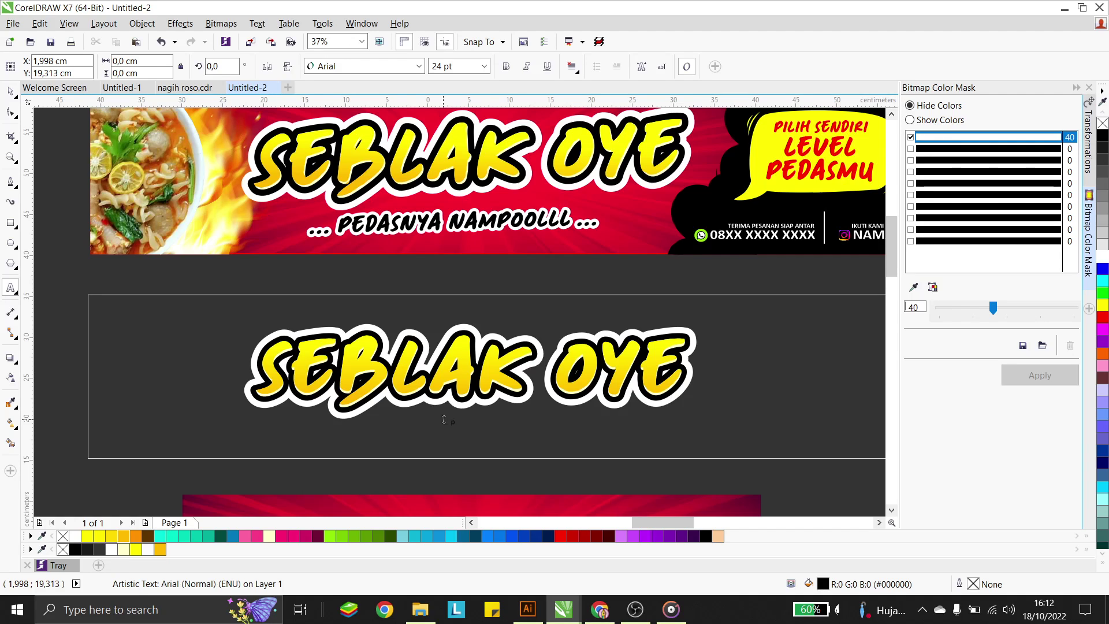
{"action": "type", "text": "ppedasnya nampollll"}
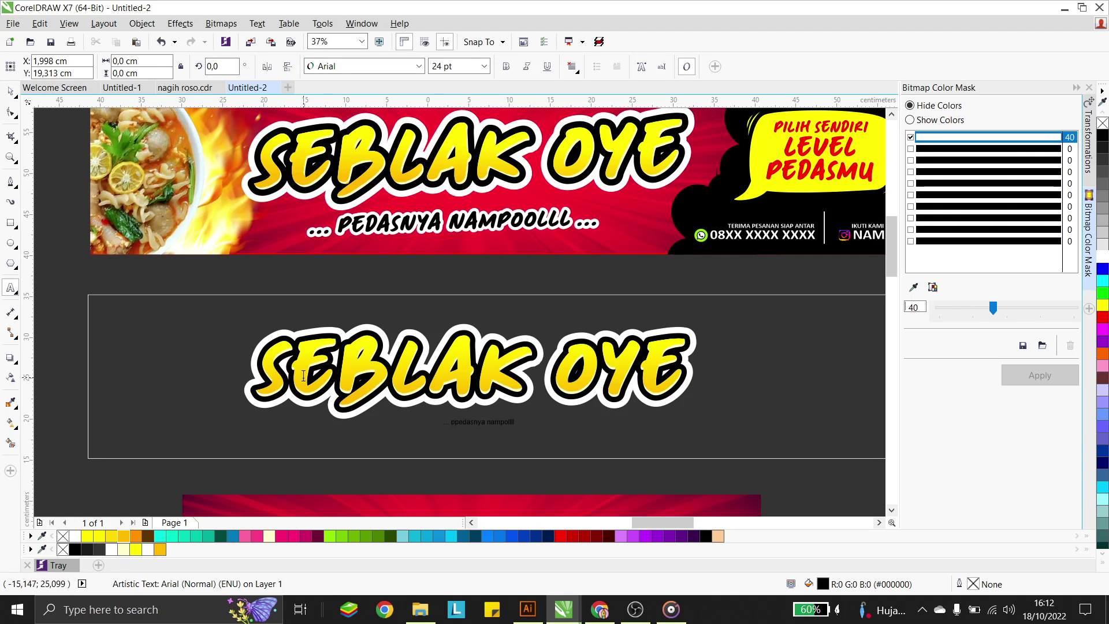
{"action": "type", "text": " ..."}
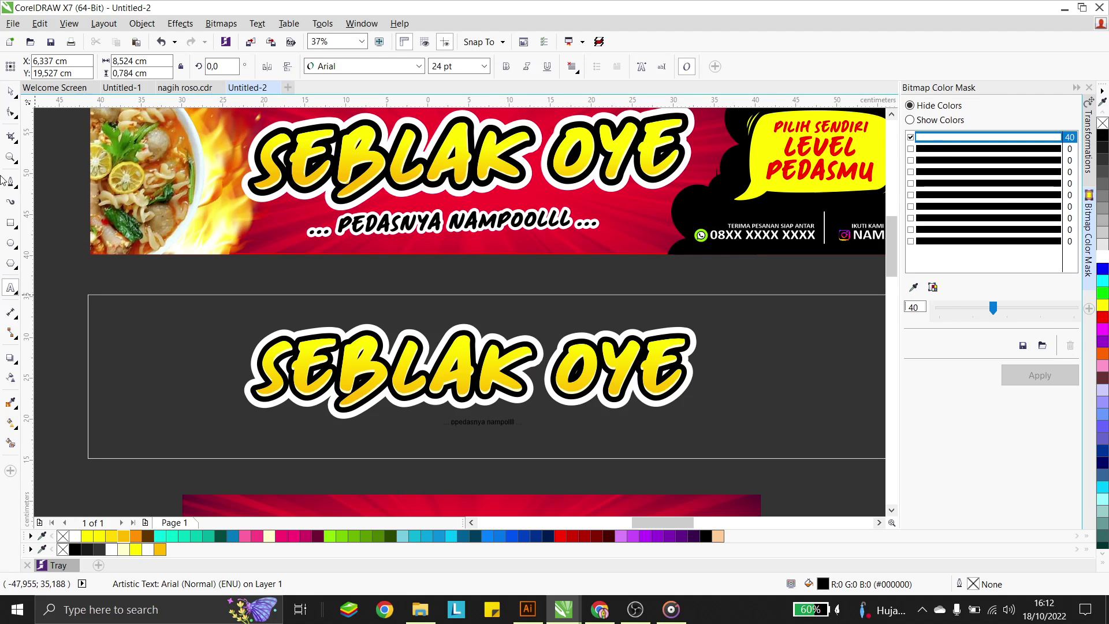
Complete the tagline with a trailing " ..." and enlarge it to about 43.9 cm wide beneath the SEBLAK OYE title
{"action": "left_click", "coordinate": [10, 91]}
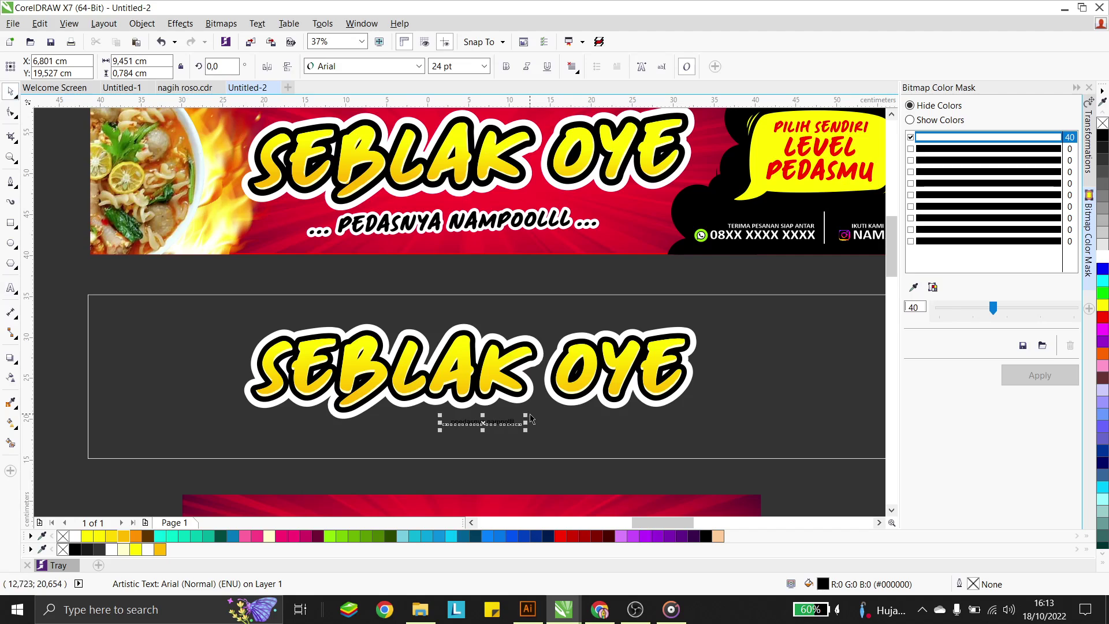
{"action": "left_click_drag", "start_coordinate": [528, 416], "coordinate": [668, 372]}
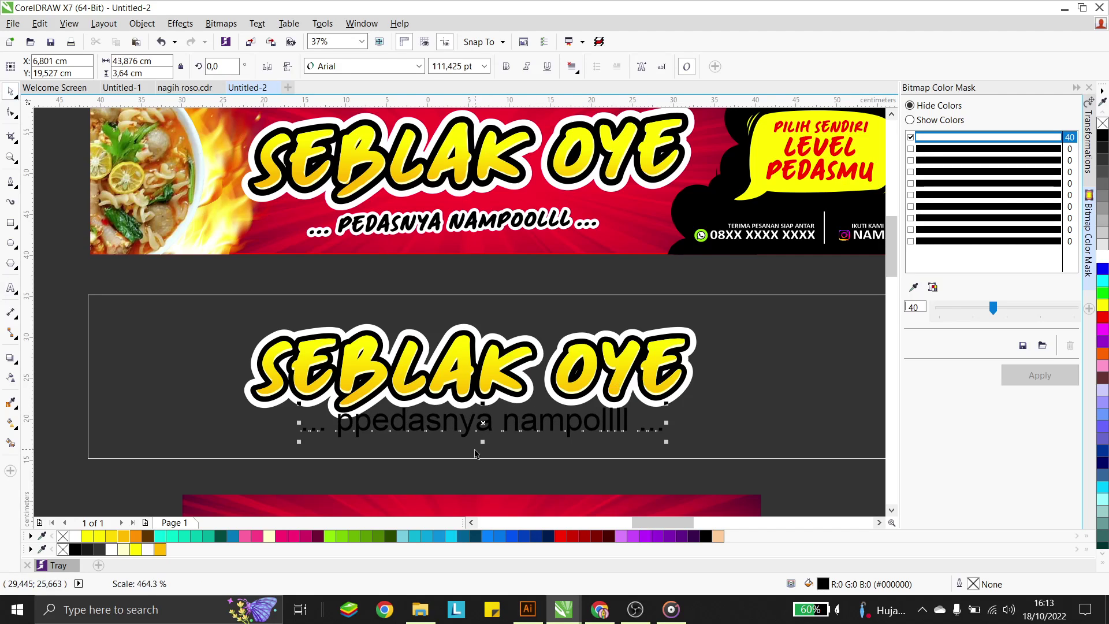
Correct the tagline's wording to "... pedasnya nampoolll ..." and shift it slightly down and right
{"action": "key", "text": "BackSpace"}
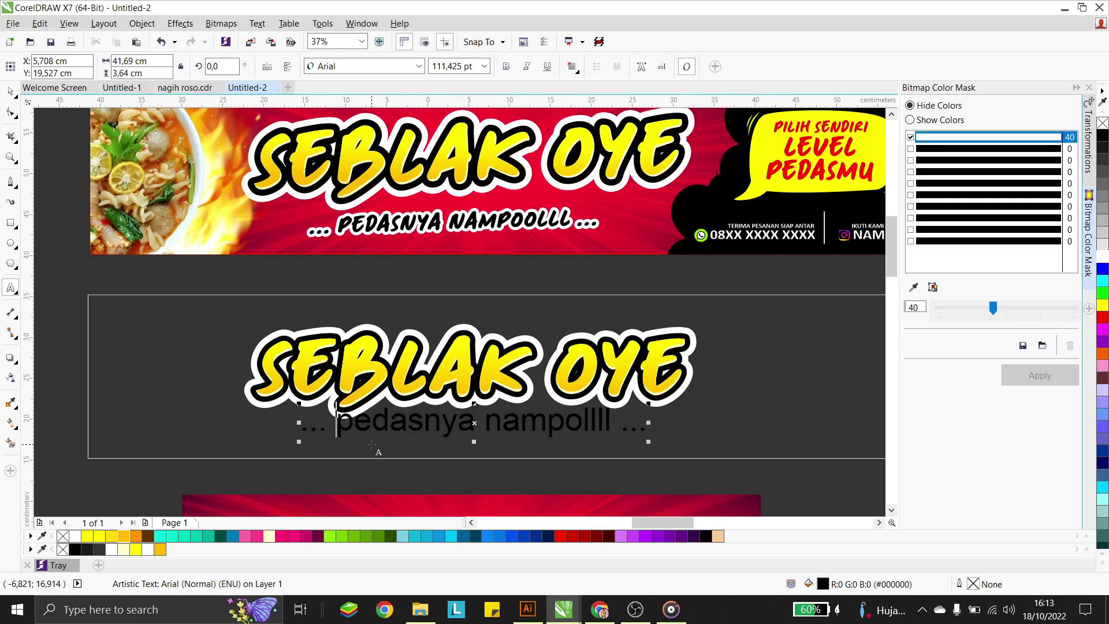
{"action": "left_click_drag", "start_coordinate": [594, 432], "coordinate": [605, 439]}
{"action": "double_click", "coordinate": [605, 437]}
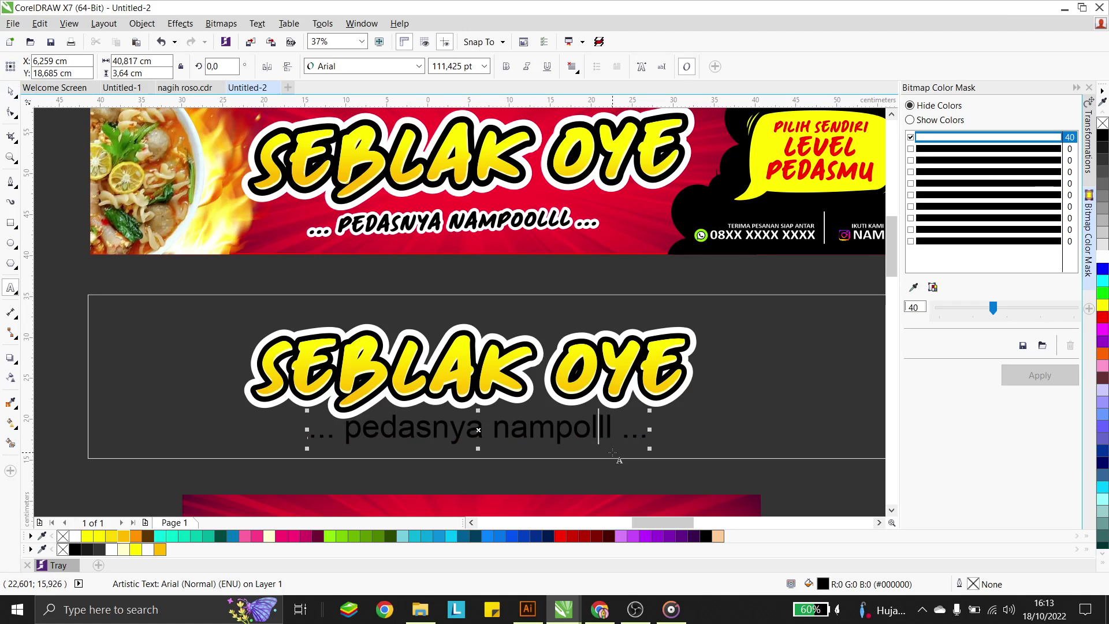
{"action": "type", "text": "o"}
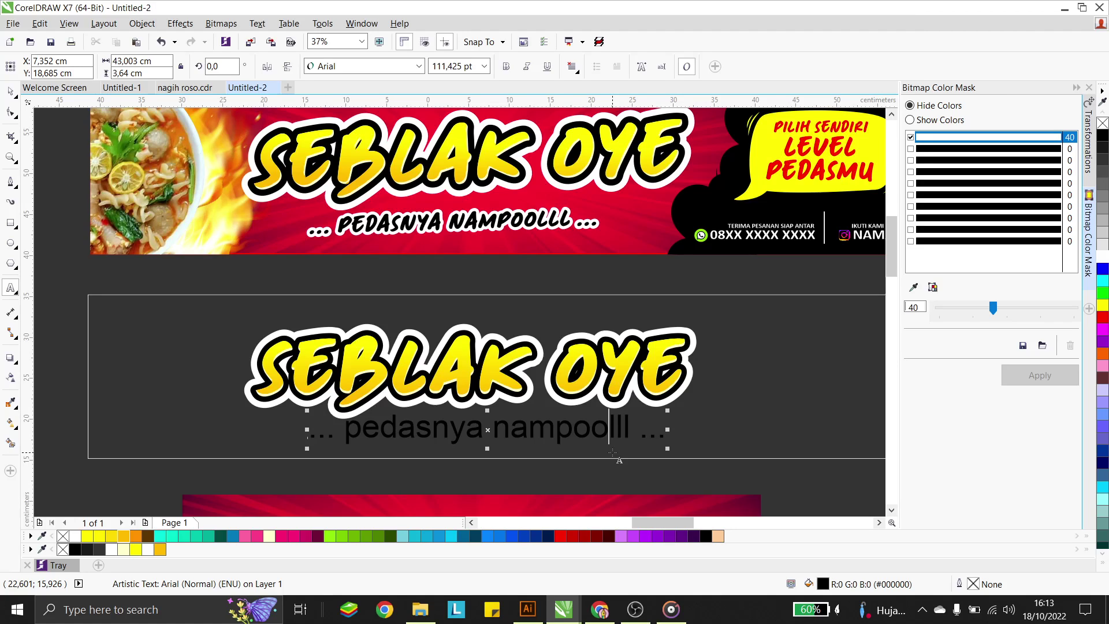
Set the tagline's font to Cecep's Handwriting and reposition it centrally beneath the title
{"action": "left_click", "coordinate": [10, 91]}
{"action": "left_click", "coordinate": [395, 67]}
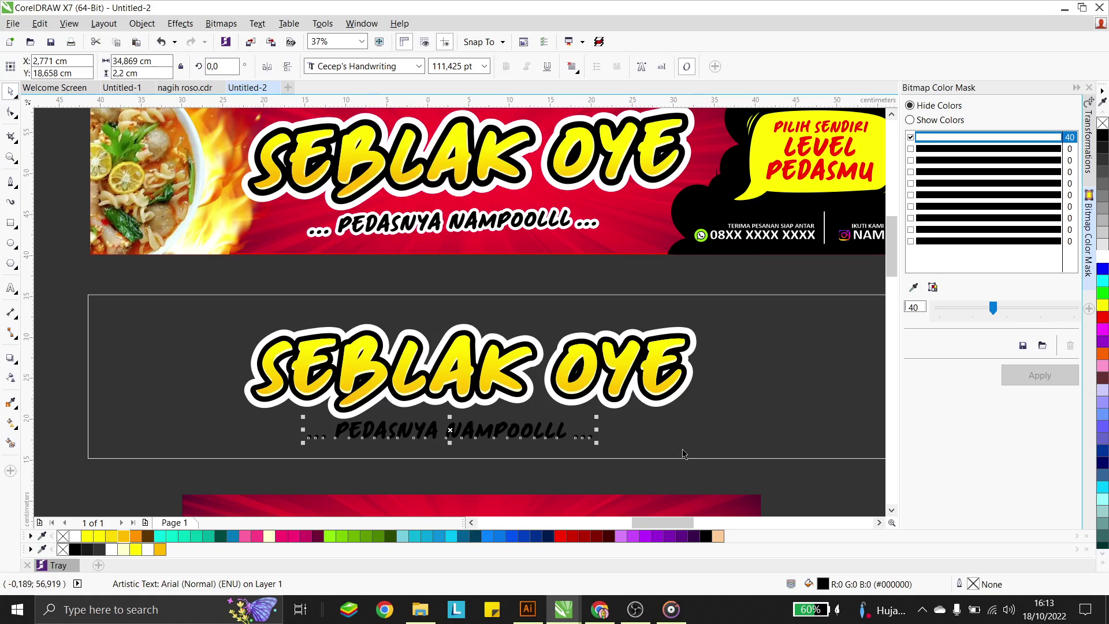
{"action": "left_click_drag", "start_coordinate": [558, 430], "coordinate": [575, 434]}
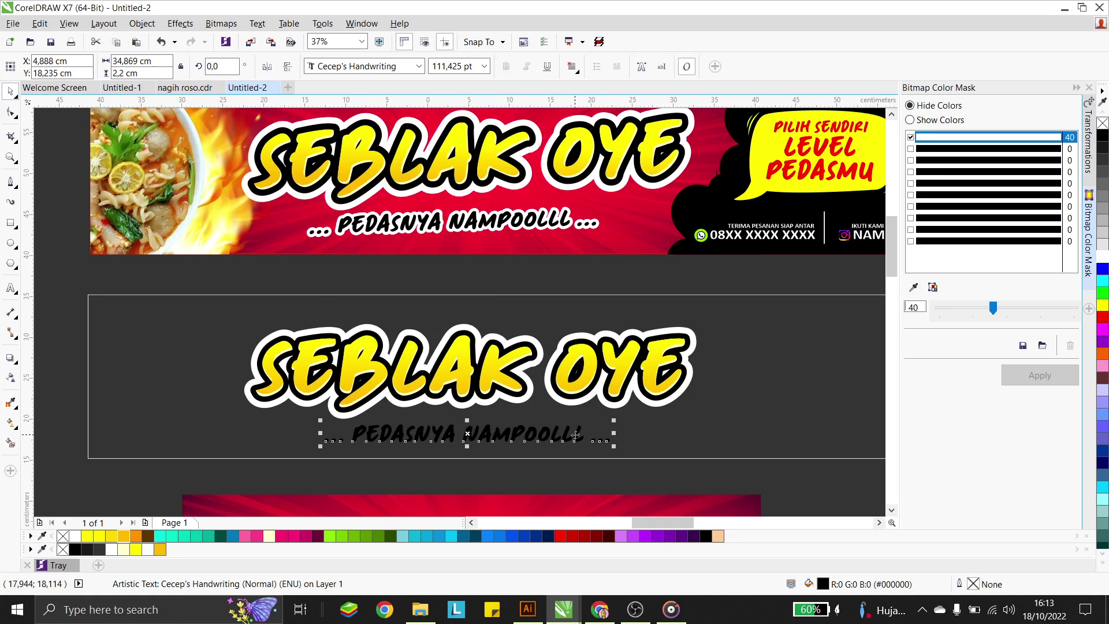
Rotate the tagline text slightly counterclockwise, by about 1.4 degrees
{"action": "left_click", "coordinate": [604, 443]}
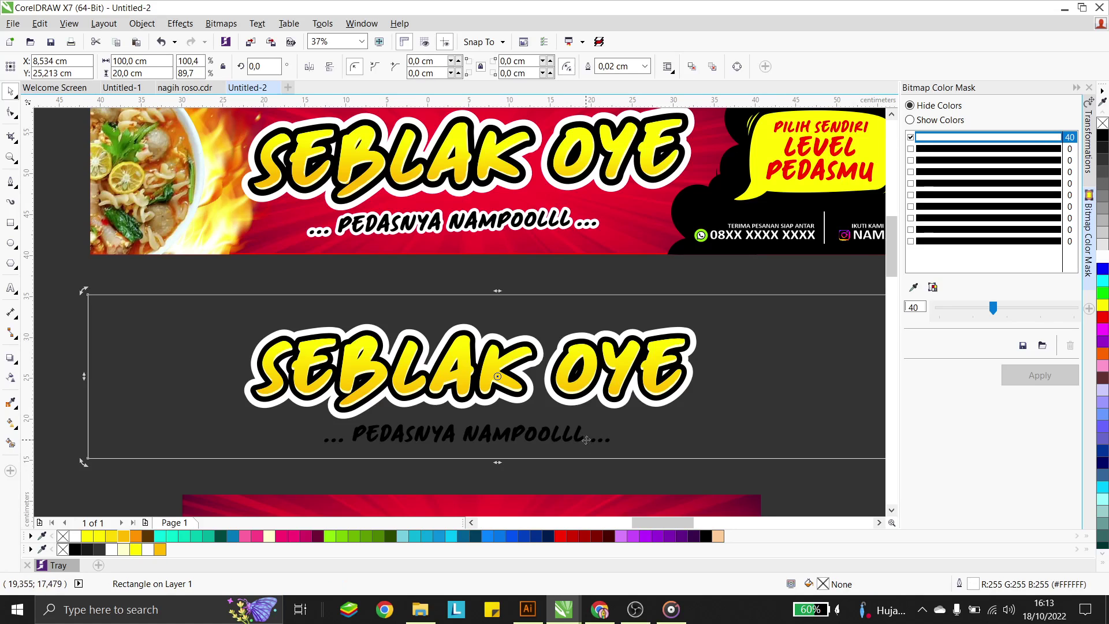
{"action": "left_click", "coordinate": [585, 440]}
{"action": "left_click_drag", "start_coordinate": [614, 433], "coordinate": [619, 426]}
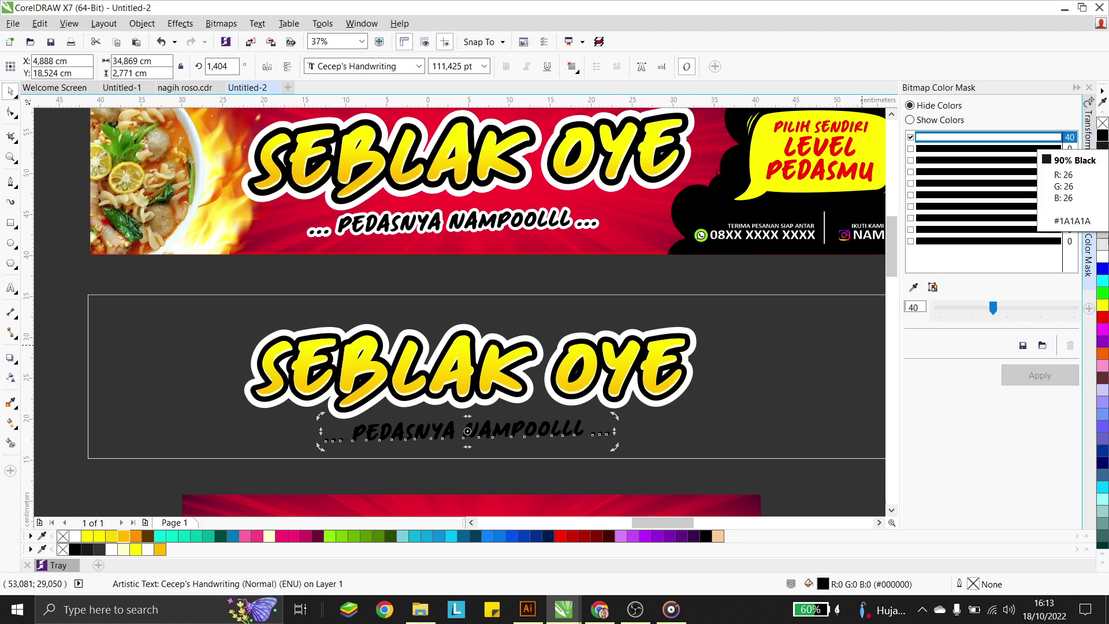
Give the tagline a white 1.0 cm outline with rounded corners, placed behind the fill and scaling with the object
{"action": "right_click", "coordinate": [1103, 255]}
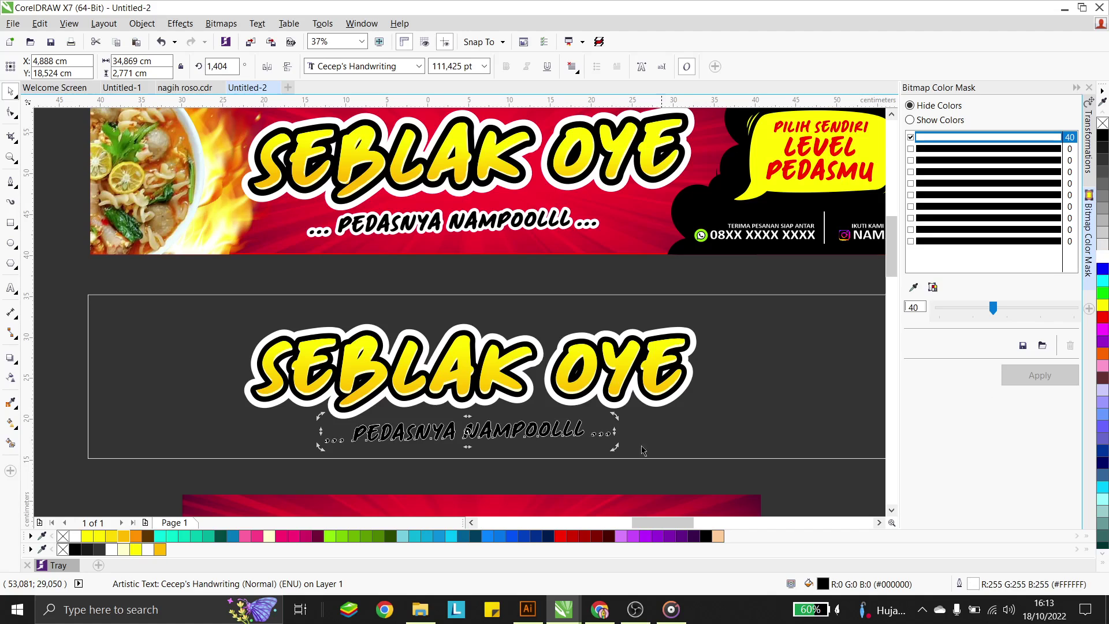
{"action": "double_click", "coordinate": [974, 584]}
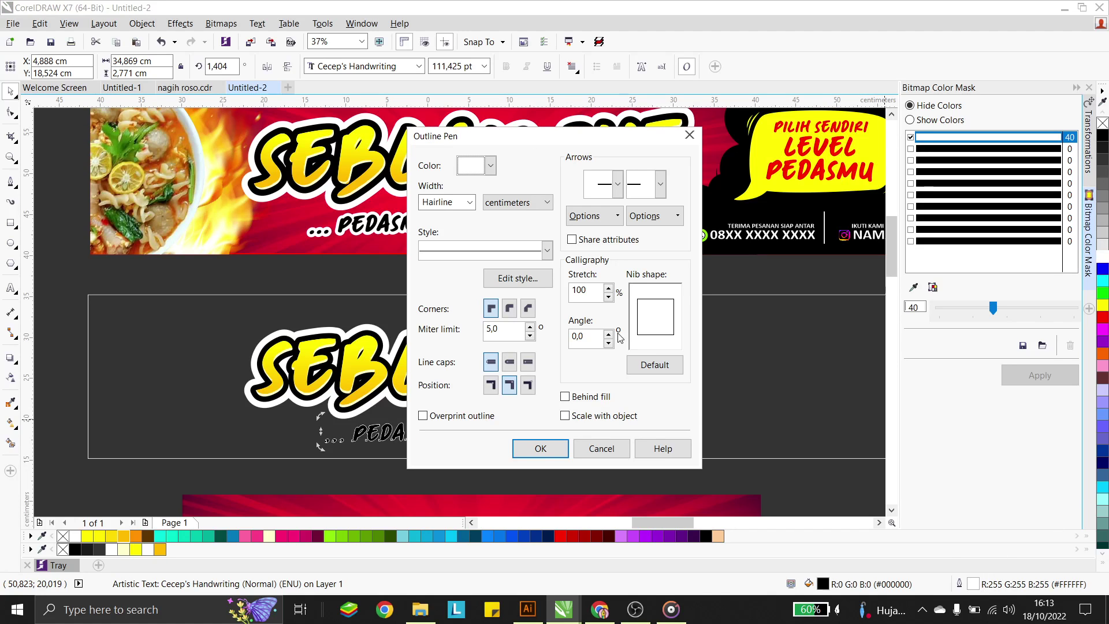
{"action": "left_click", "coordinate": [469, 202]}
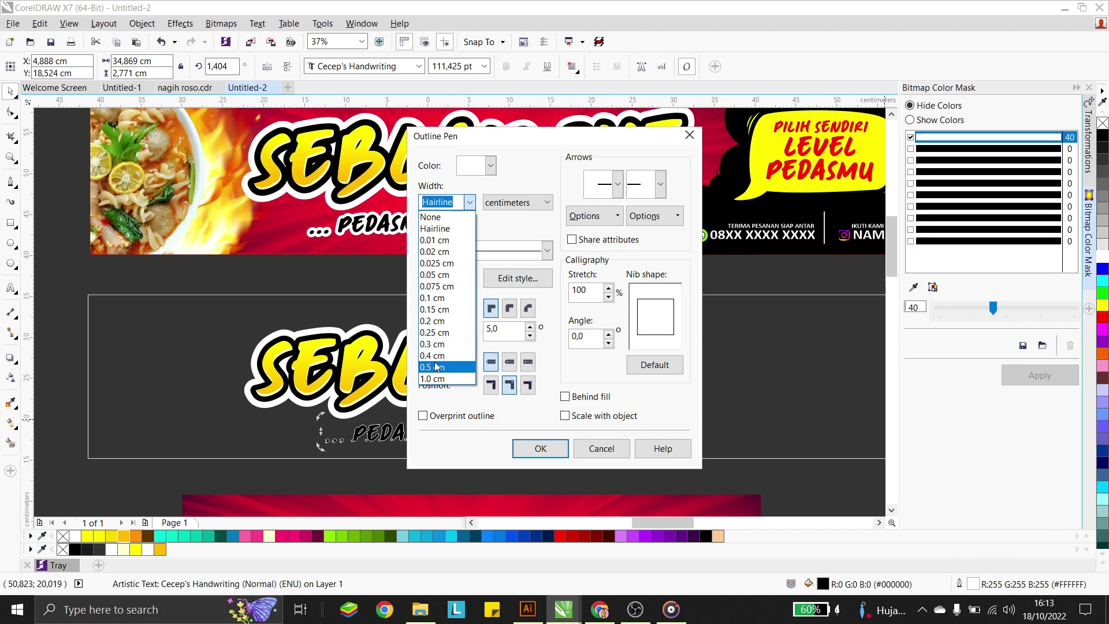
{"action": "left_click", "coordinate": [454, 381]}
{"action": "left_click", "coordinate": [509, 308]}
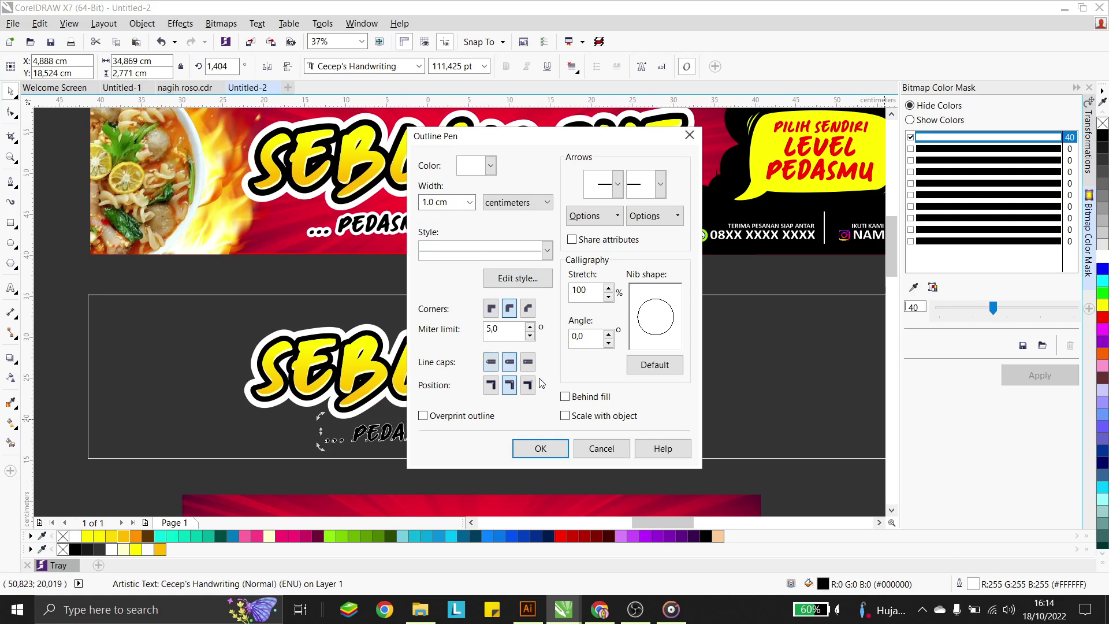
{"action": "left_click", "coordinate": [540, 448]}
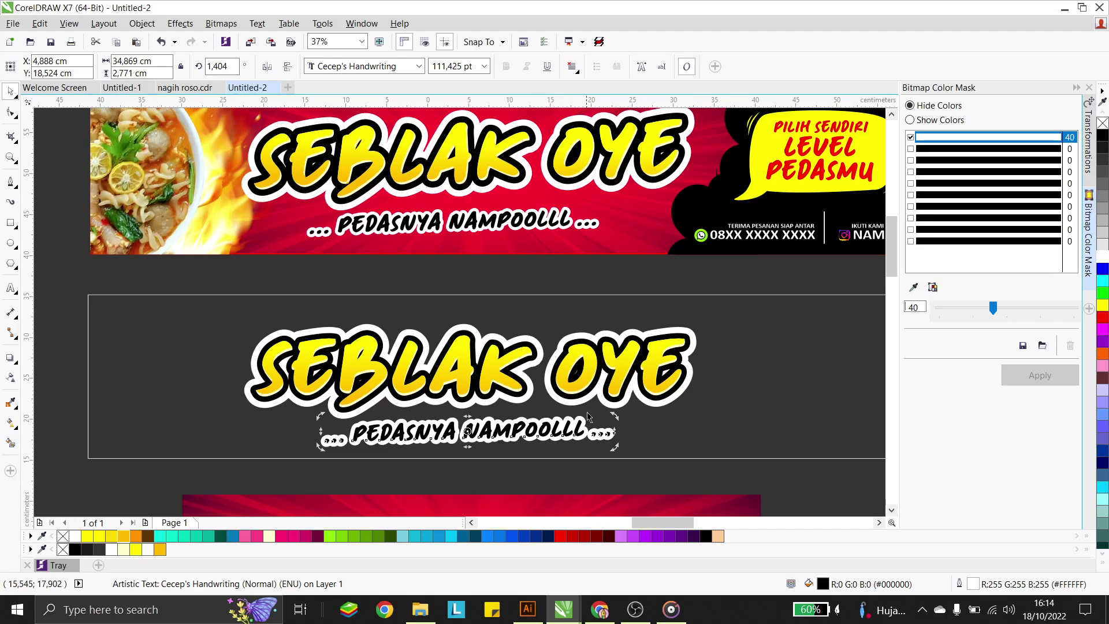
Reduce the tagline's white outline width to 0.8 cm
{"action": "left_click", "coordinate": [547, 454]}
{"action": "left_click", "coordinate": [545, 437]}
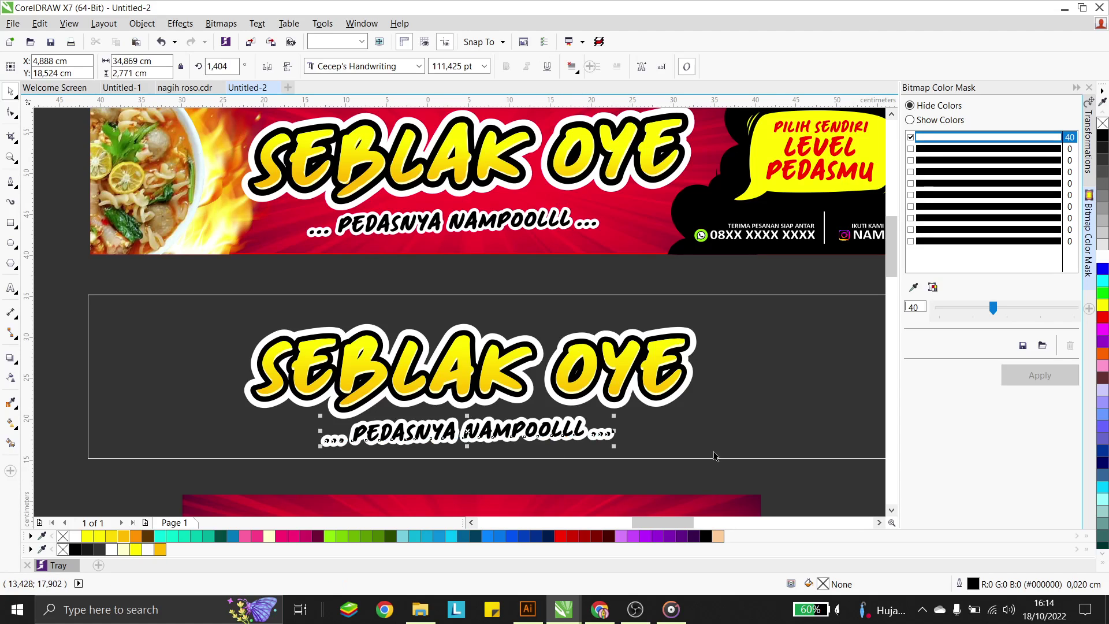
{"action": "double_click", "coordinate": [975, 586]}
{"action": "left_click", "coordinate": [448, 202]}
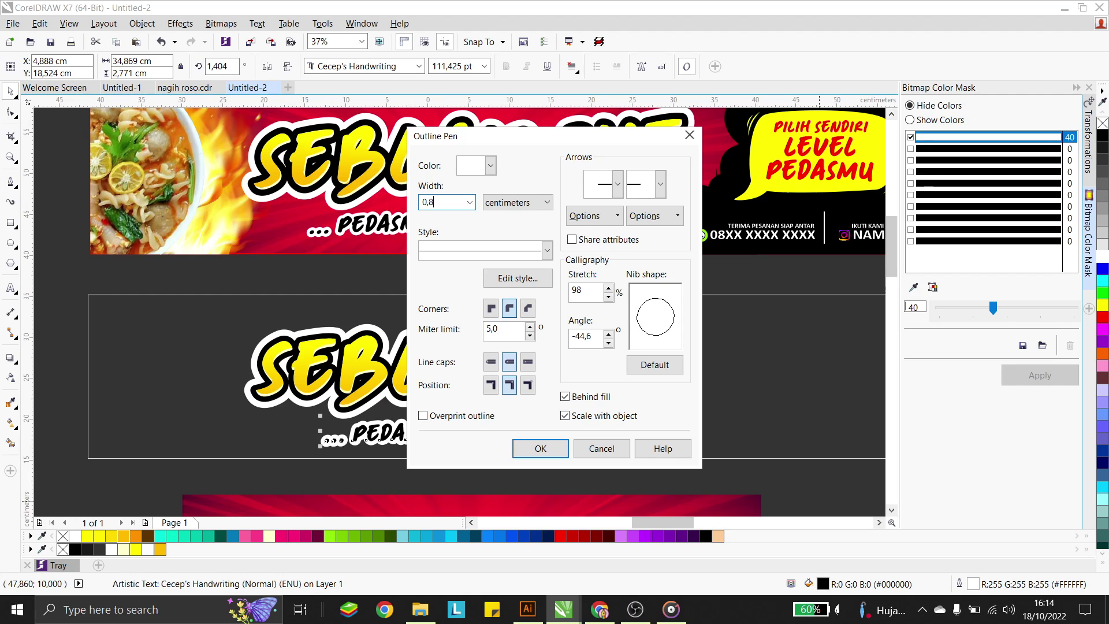
{"action": "left_click", "coordinate": [519, 450]}
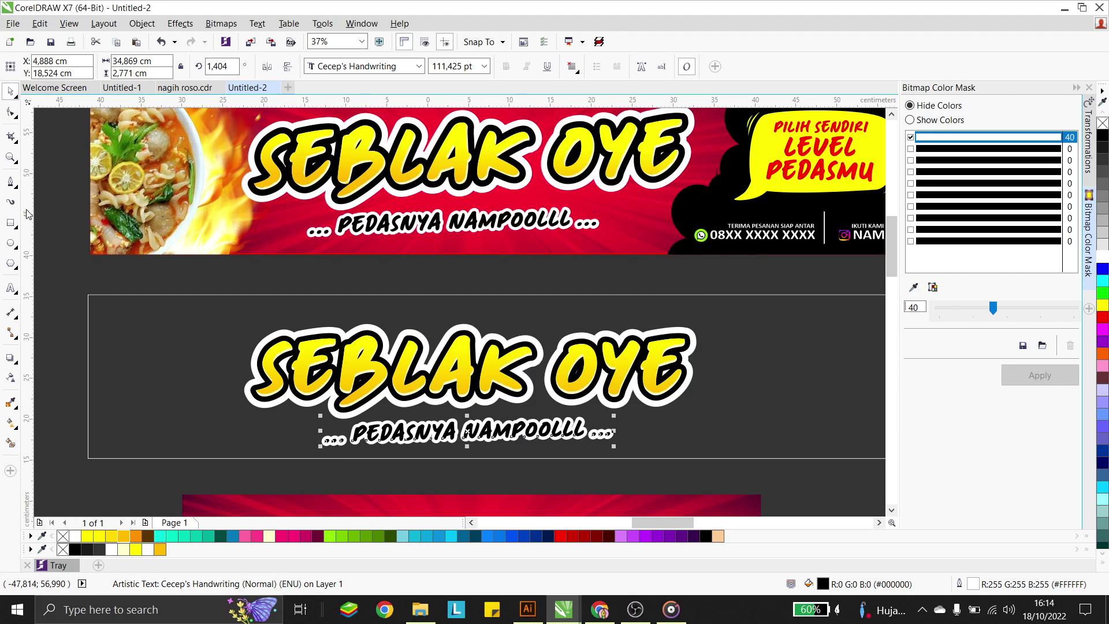
Group both title layers with the tagline and move the group slightly up within the banner frame
{"action": "left_click", "coordinate": [343, 362]}
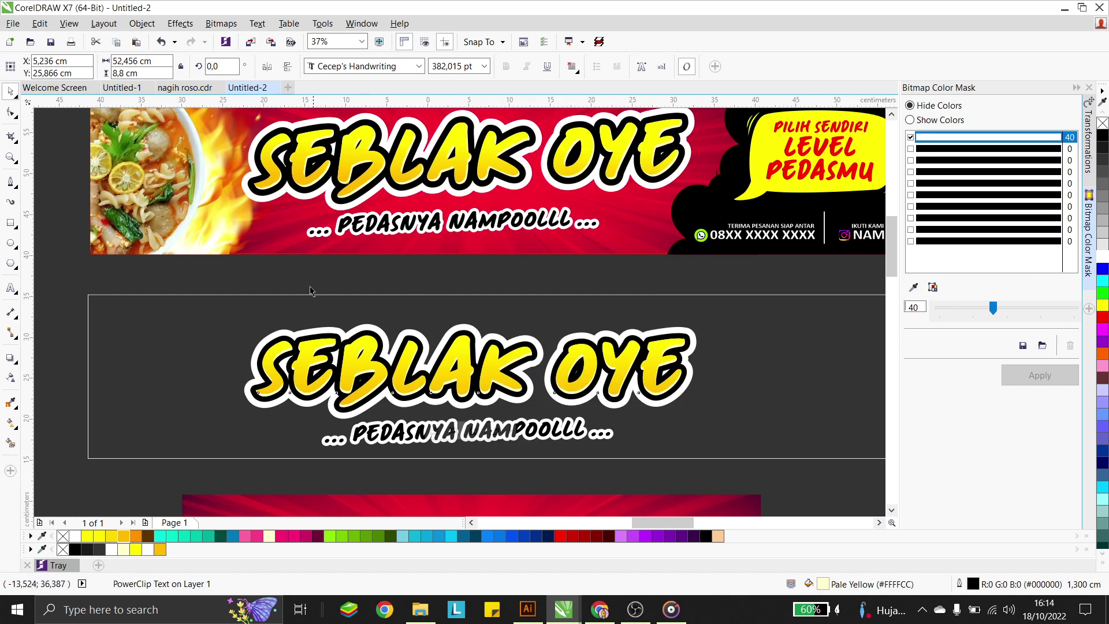
{"action": "left_click_drag", "start_coordinate": [222, 289], "coordinate": [745, 467]}
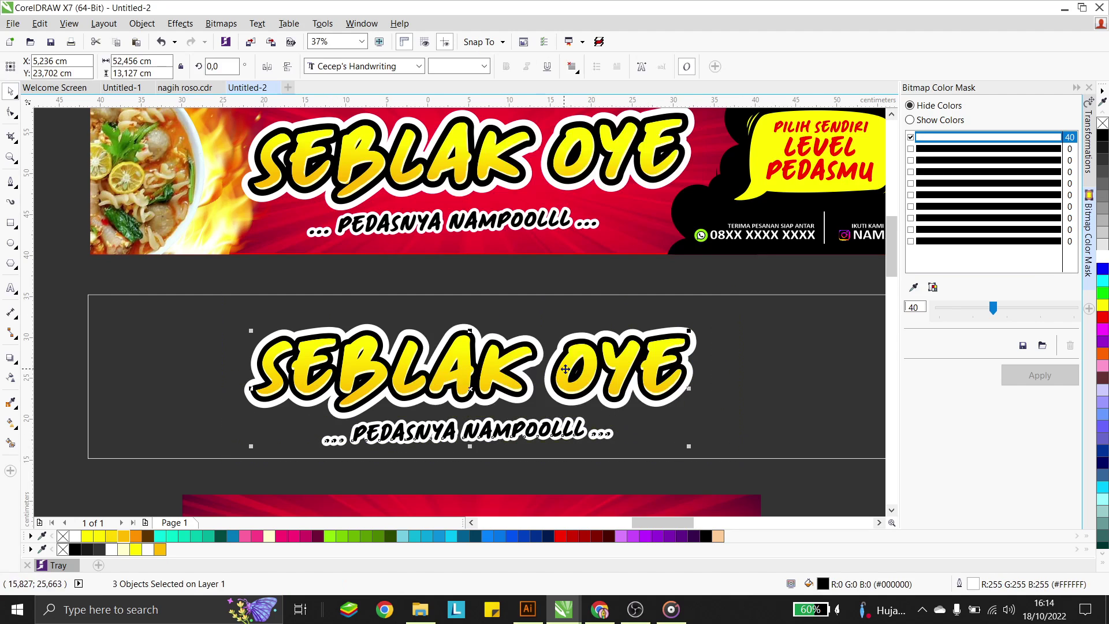
{"action": "left_click_drag", "start_coordinate": [573, 355], "coordinate": [574, 350]}
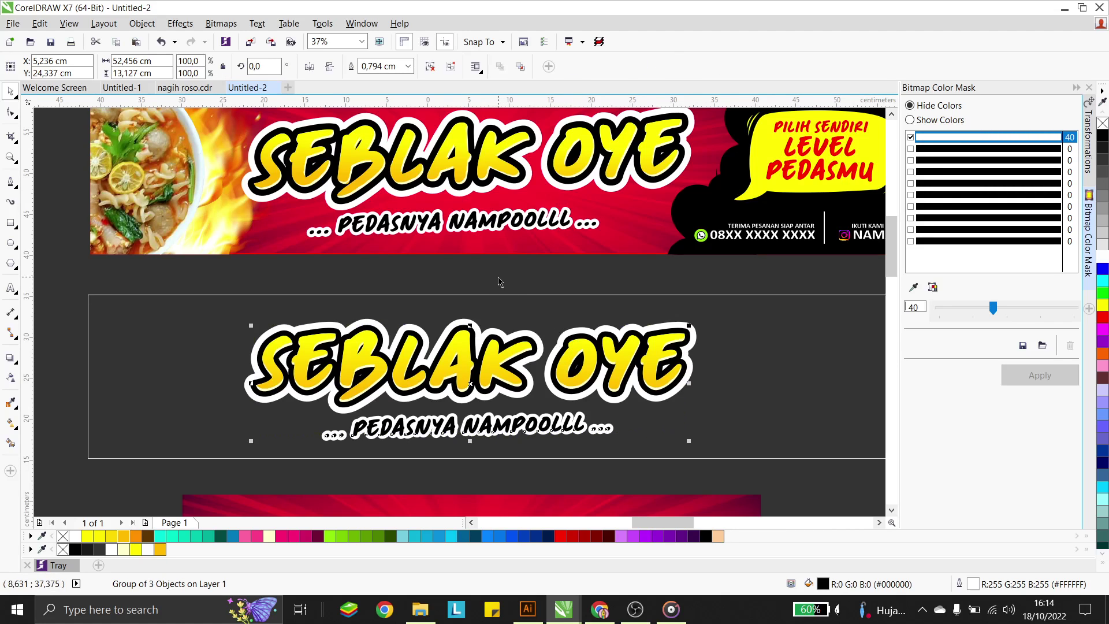
{"action": "left_click", "coordinate": [434, 320]}
Move the red sunburst background image onto the banner frame behind the title and enlarge it to about 72.5 × 20.7 cm
{"action": "scroll", "coordinate": [434, 320], "scroll_direction": "down", "scroll_amount": 1}
{"action": "scroll", "coordinate": [435, 319], "scroll_direction": "down", "scroll_amount": 2}
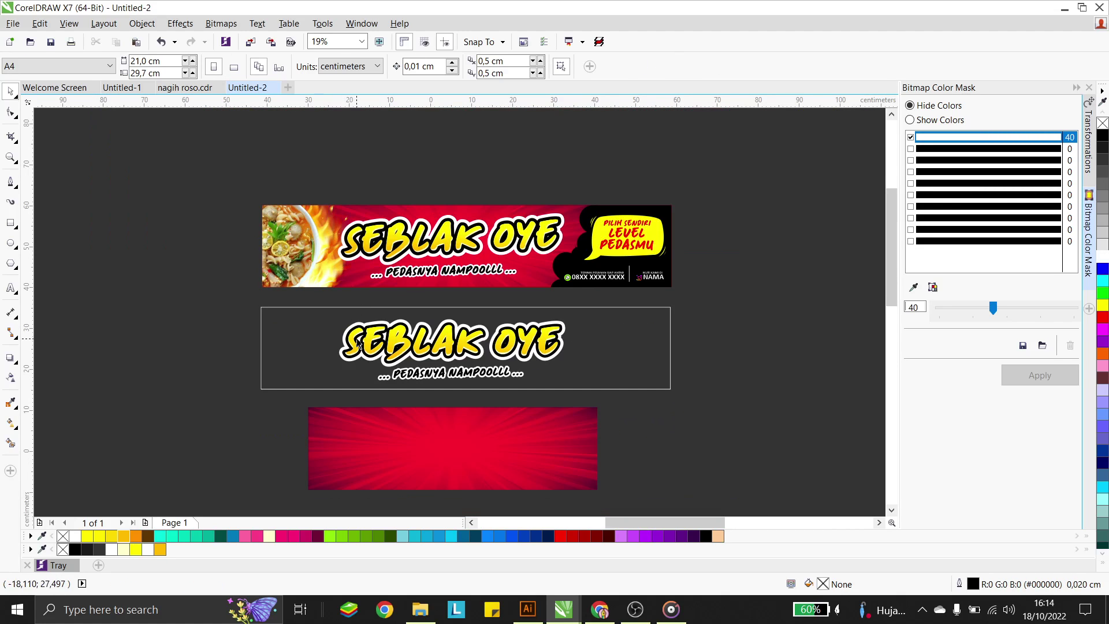
{"action": "left_click", "coordinate": [495, 428]}
{"action": "left_click_drag", "start_coordinate": [505, 433], "coordinate": [507, 342]}
{"action": "scroll", "coordinate": [633, 319], "scroll_direction": "up", "scroll_amount": 2}
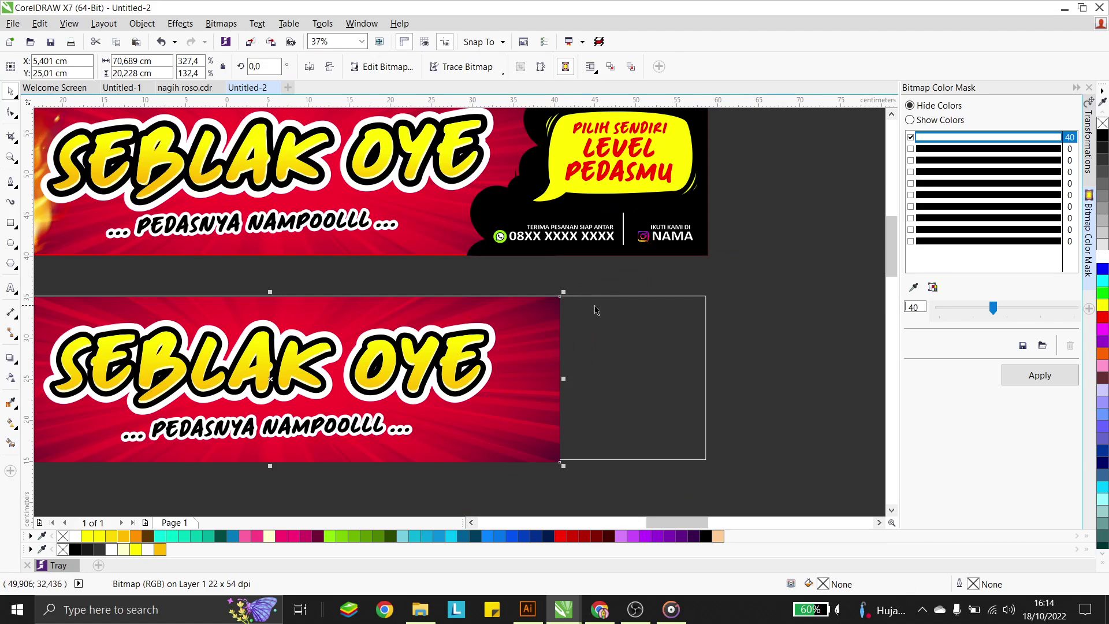
{"action": "left_click_drag", "start_coordinate": [563, 293], "coordinate": [571, 290]}
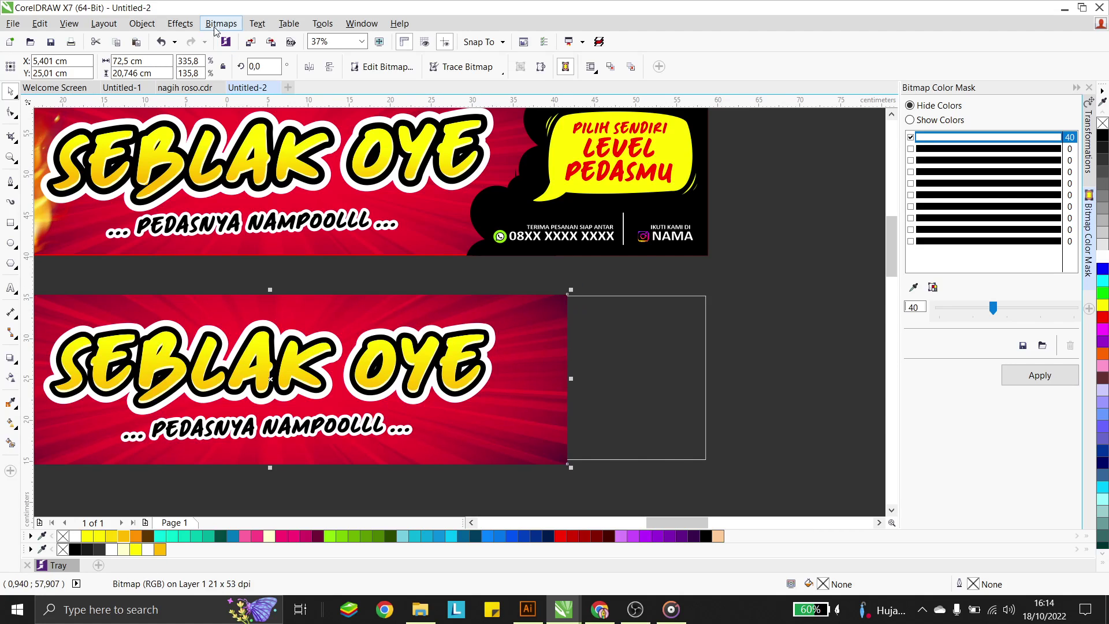
PowerClip the red sunburst background inside the empty 100 × 20 cm banner frame
{"action": "left_click", "coordinate": [149, 23]}
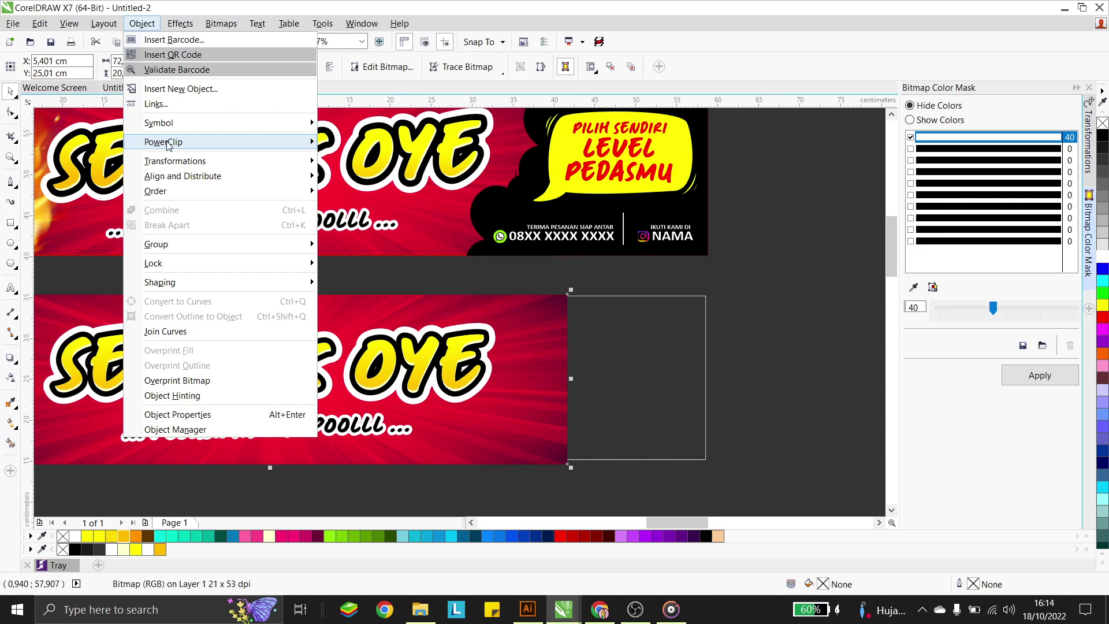
{"action": "mouse_move", "coordinate": [310, 141]}
{"action": "left_click", "coordinate": [396, 145]}
{"action": "left_click", "coordinate": [658, 352]}
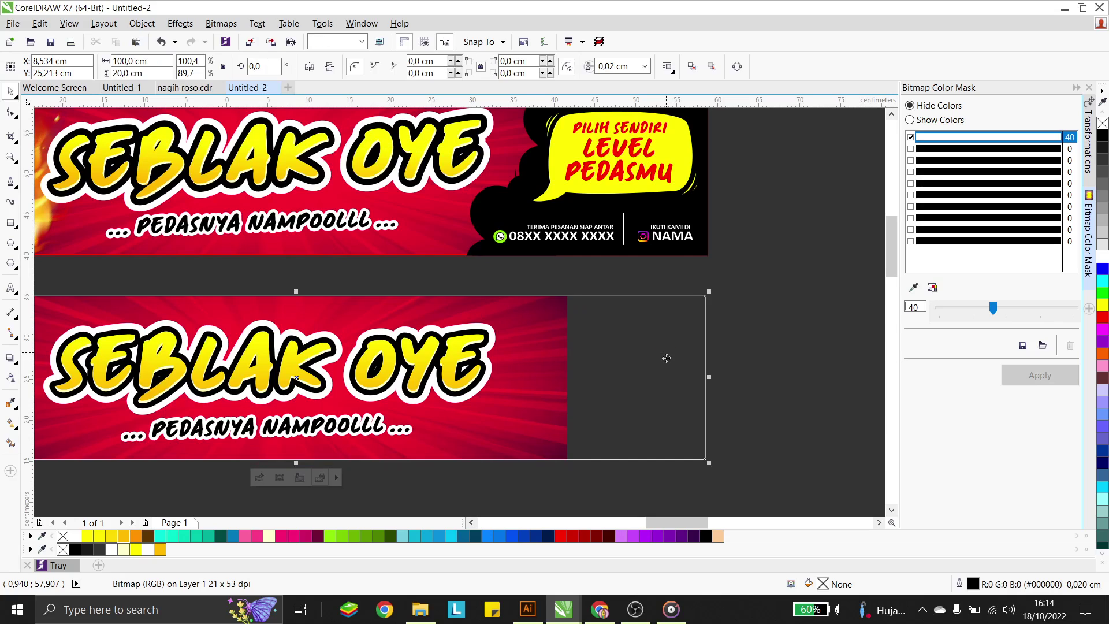
{"action": "left_click", "coordinate": [814, 361]}
{"action": "left_click", "coordinate": [633, 349]}
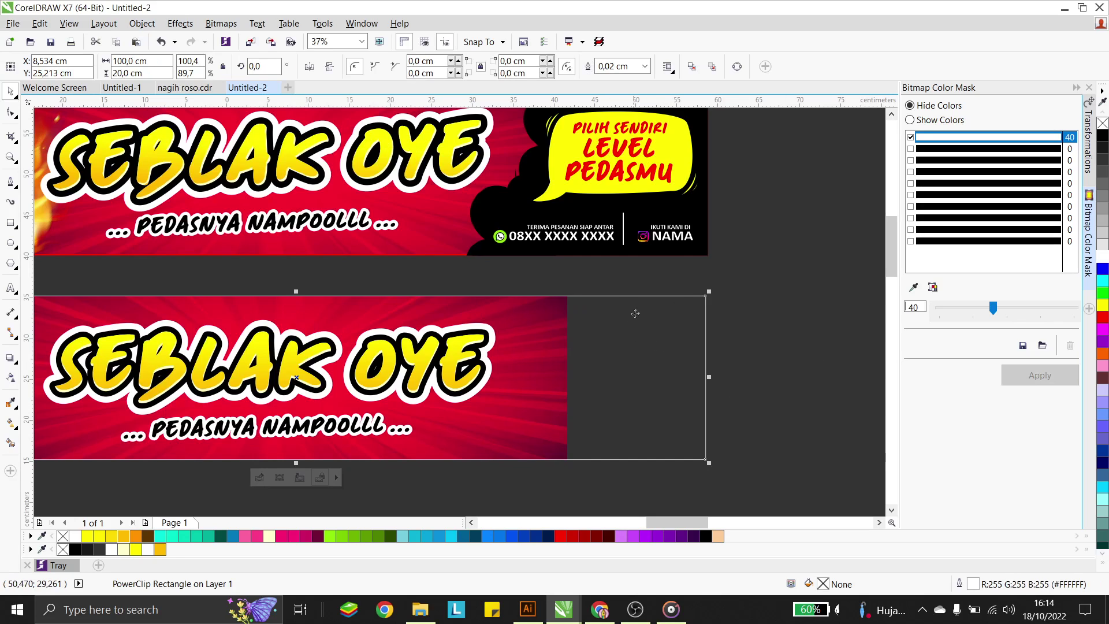
{"action": "left_click", "coordinate": [730, 379]}
Ungroup the title and tagline, then enlarge the tagline to about 38.2 cm wide
{"action": "scroll", "coordinate": [599, 340], "scroll_direction": "down", "scroll_amount": 1}
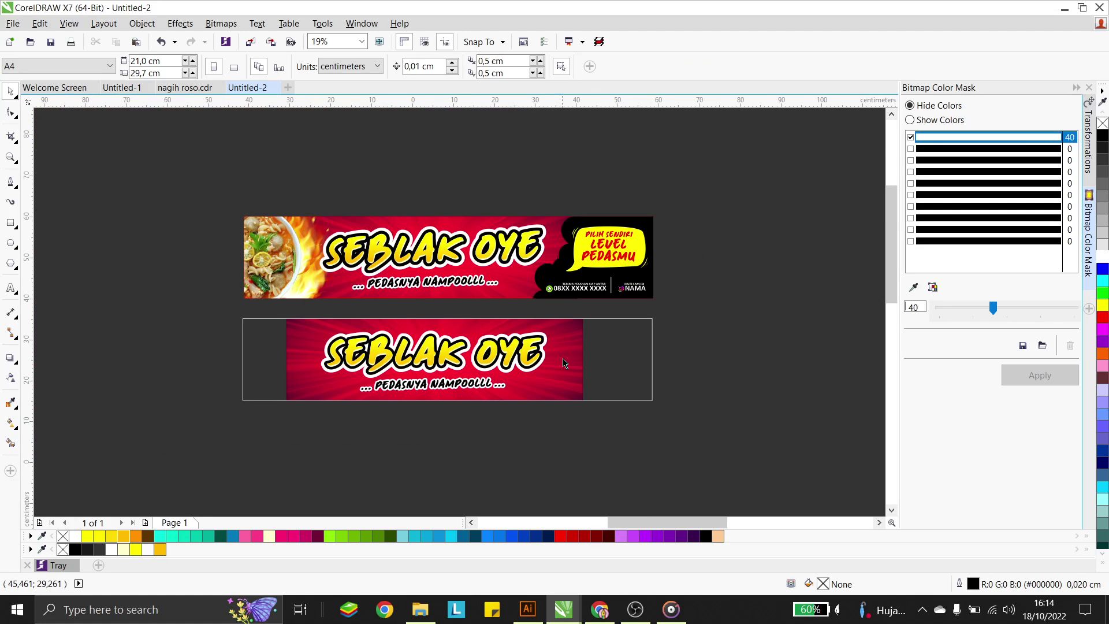
{"action": "left_click", "coordinate": [433, 386]}
{"action": "scroll", "coordinate": [488, 383], "scroll_direction": "up", "scroll_amount": 1}
{"action": "key", "text": "ctrl+u"}
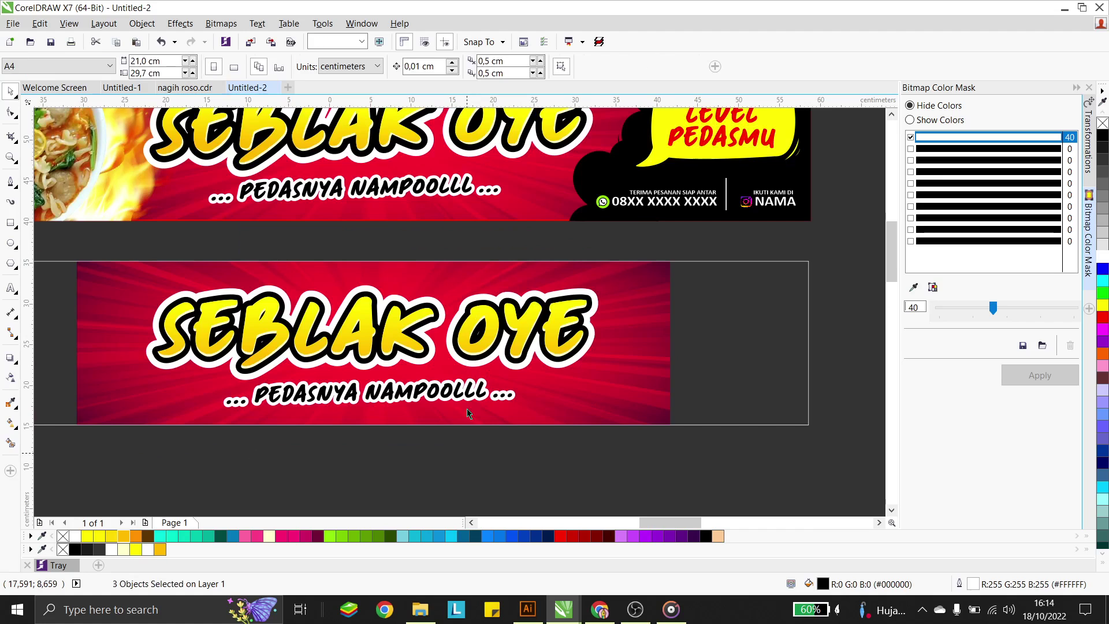
{"action": "left_click", "coordinate": [488, 396]}
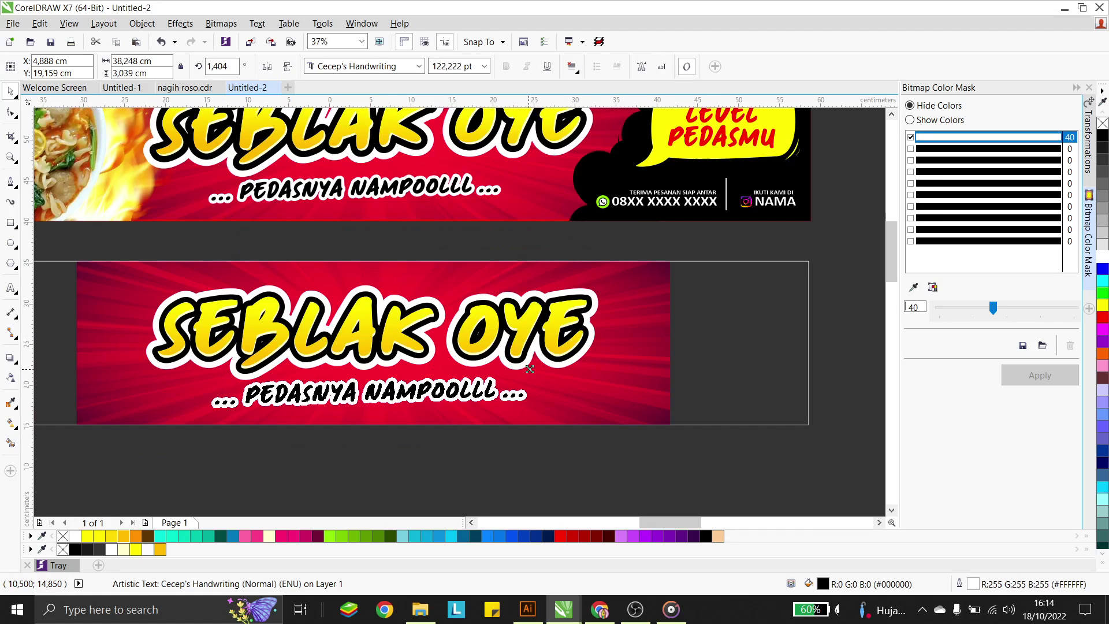
{"action": "left_click", "coordinate": [477, 462]}
Move the seblak bowl image onto the left end of the new banner and resize it to about 22.6 cm wide
{"action": "scroll", "coordinate": [462, 396], "scroll_direction": "down", "scroll_amount": 1}
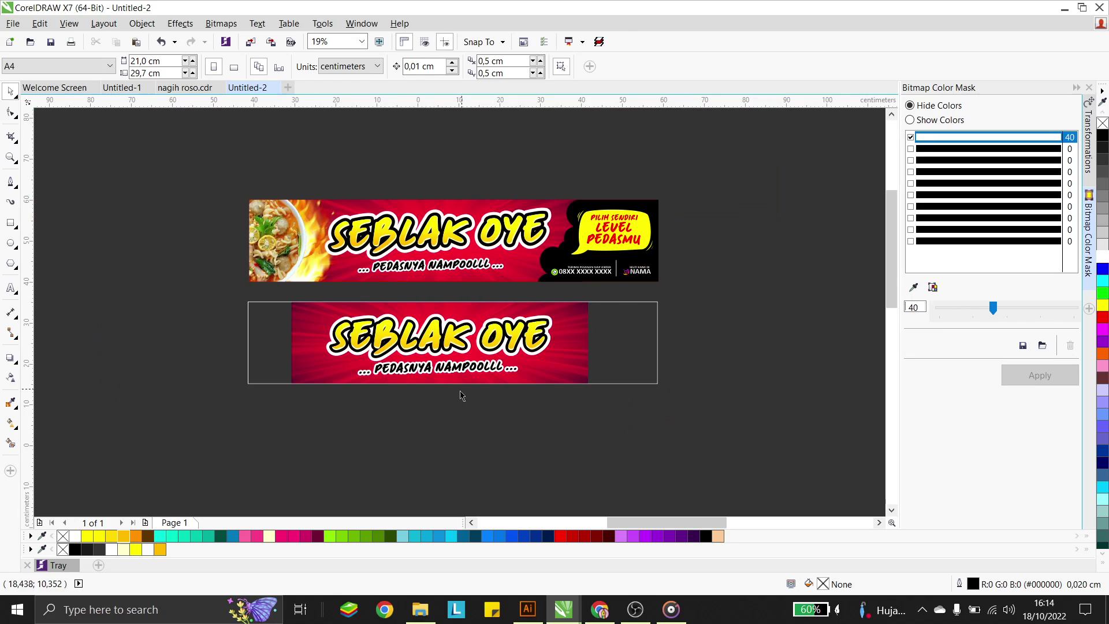
{"action": "left_click", "coordinate": [287, 243]}
{"action": "left_click", "coordinate": [206, 376]}
{"action": "scroll", "coordinate": [398, 309], "scroll_direction": "down", "scroll_amount": 1}
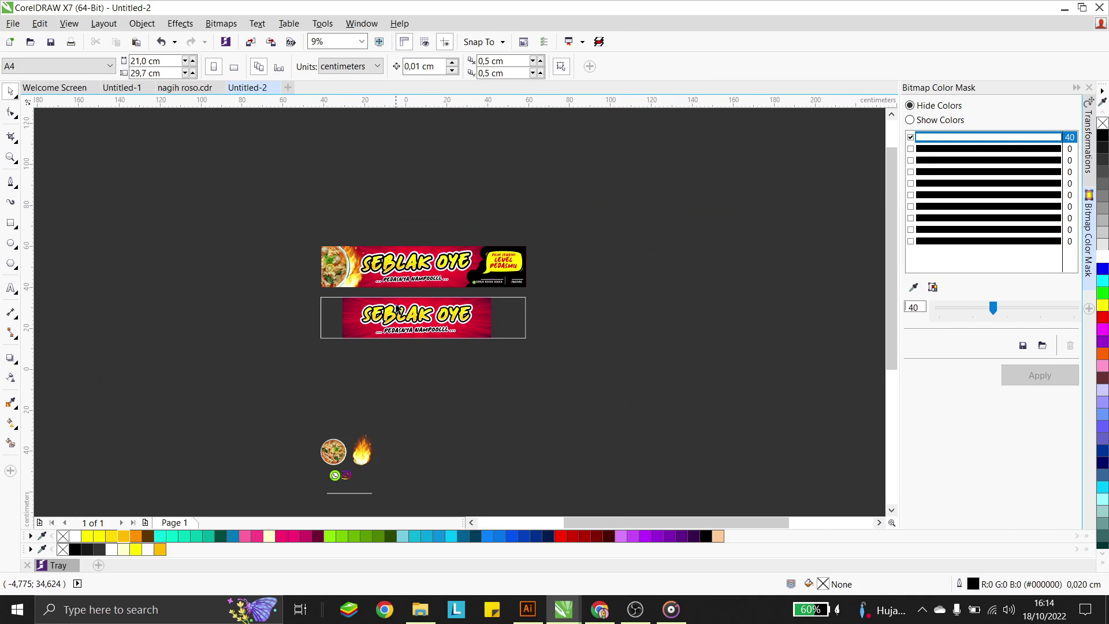
{"action": "left_click_drag", "start_coordinate": [333, 454], "coordinate": [371, 284]}
{"action": "scroll", "coordinate": [321, 317], "scroll_direction": "up", "scroll_amount": 2}
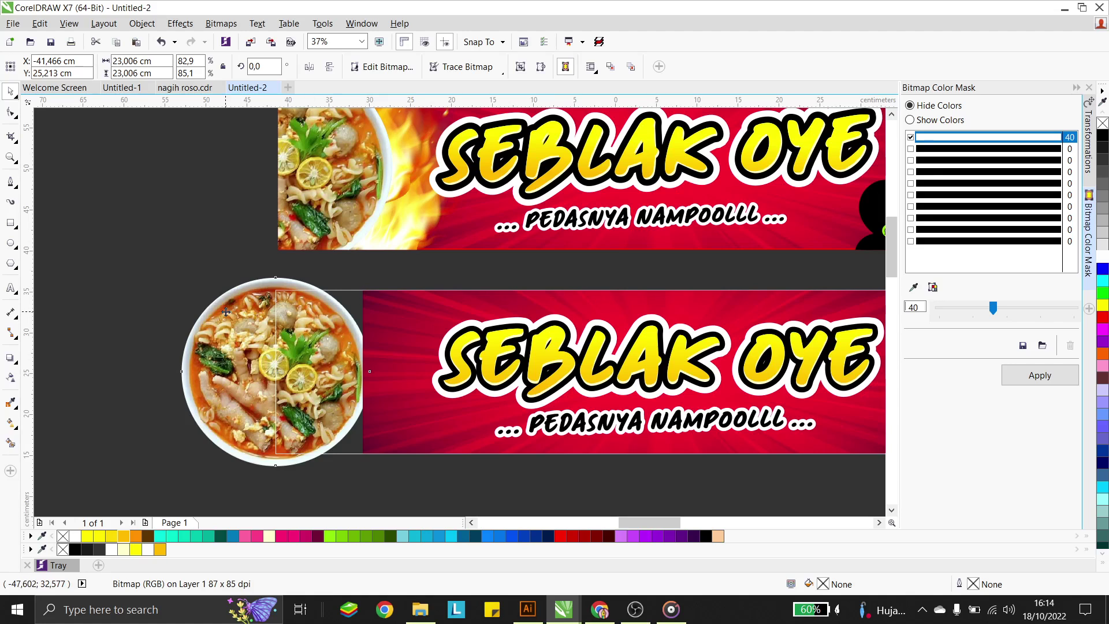
{"action": "left_click_drag", "start_coordinate": [226, 311], "coordinate": [236, 312]}
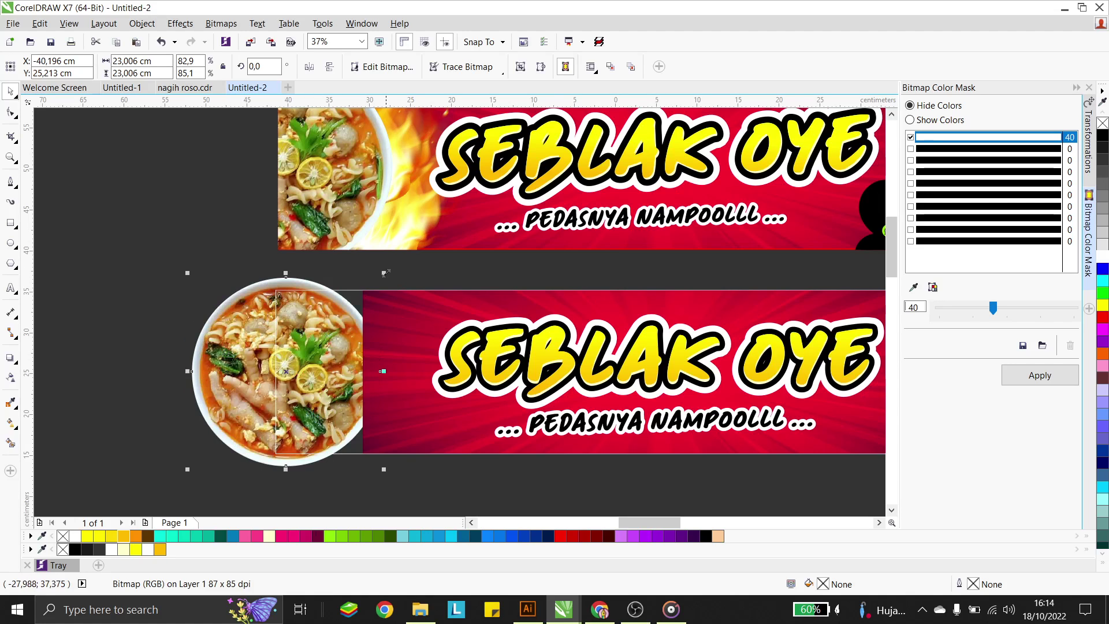
{"action": "left_click_drag", "start_coordinate": [385, 272], "coordinate": [382, 274]}
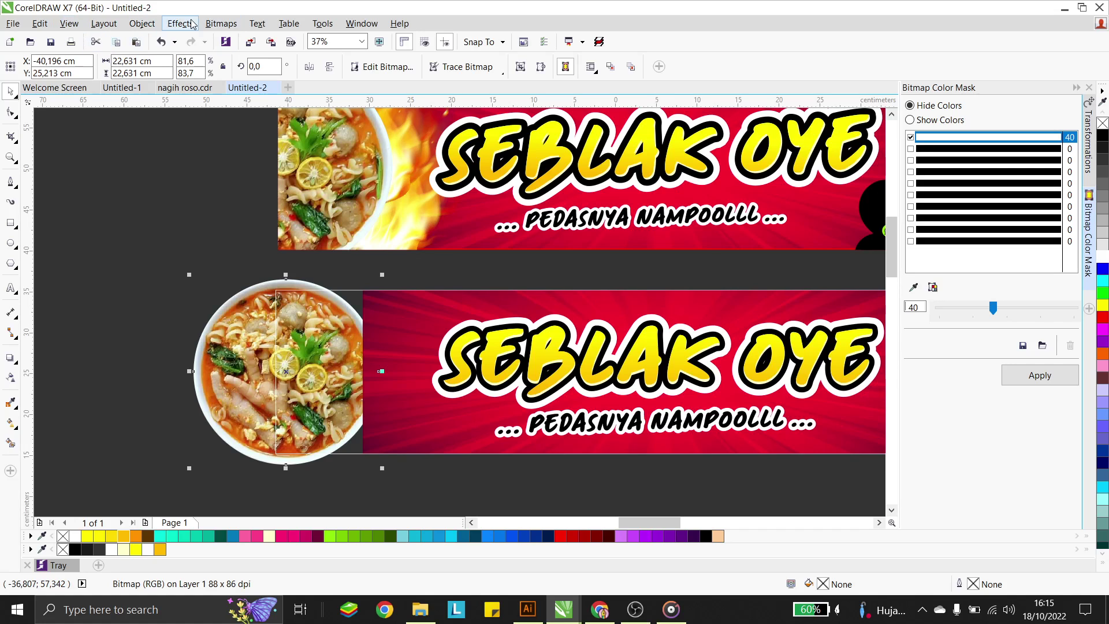
PowerClip the seblak bowl image inside the 100 × 20 cm banner frame
{"action": "left_click", "coordinate": [142, 23]}
{"action": "mouse_move", "coordinate": [207, 144]}
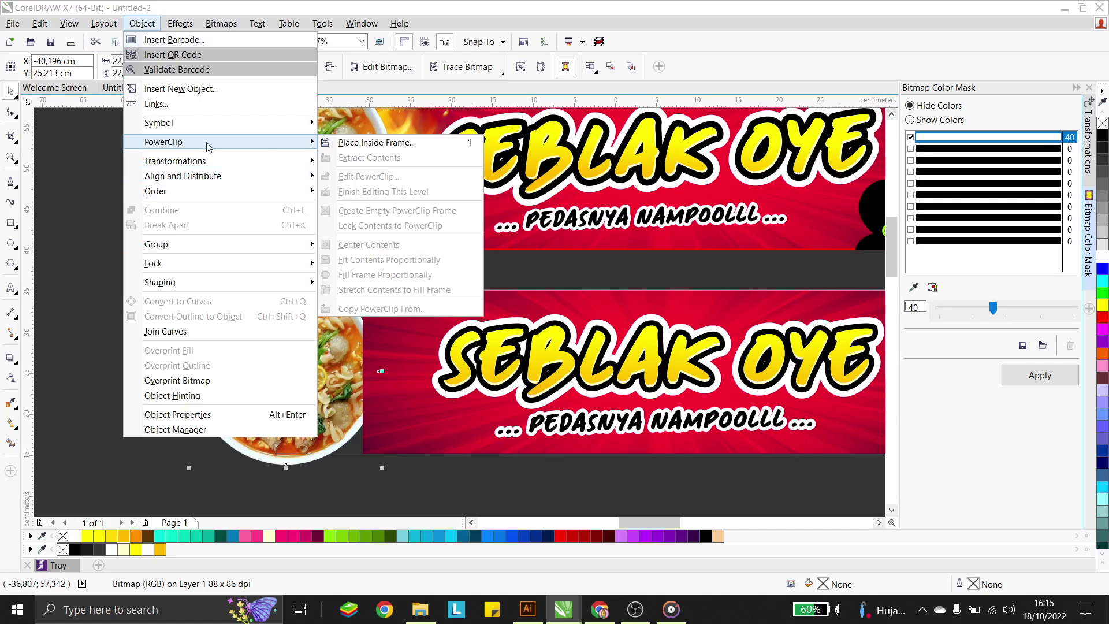
{"action": "left_click", "coordinate": [470, 144]}
{"action": "left_click", "coordinate": [400, 309]}
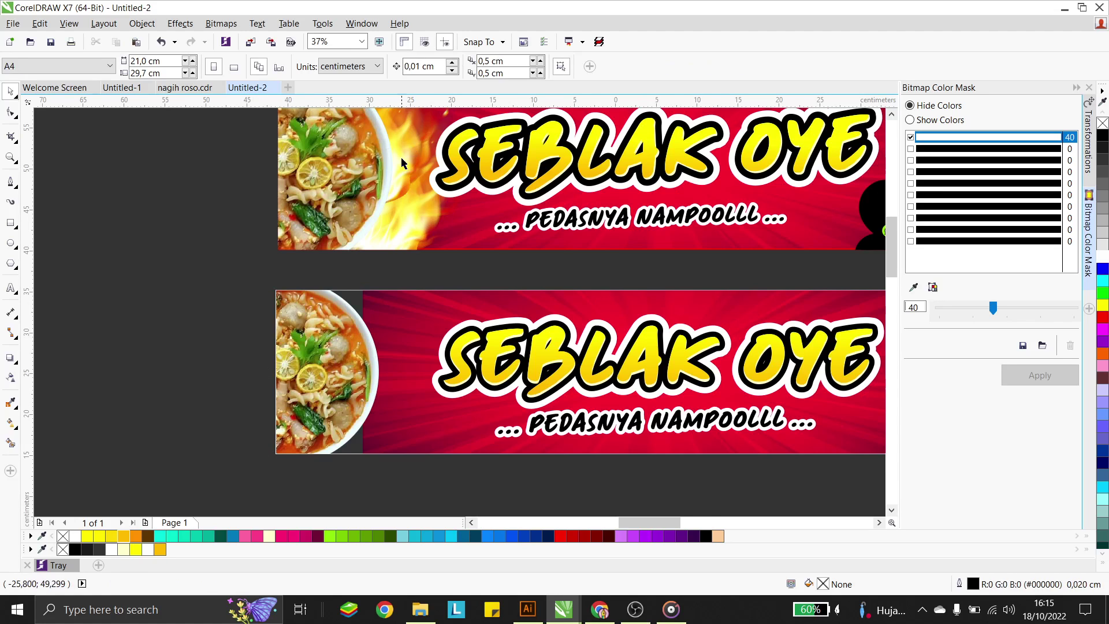
Move the flame image just below the new banner's bowl and place a second copy to its right
{"action": "scroll", "coordinate": [397, 217], "scroll_direction": "down", "scroll_amount": 2}
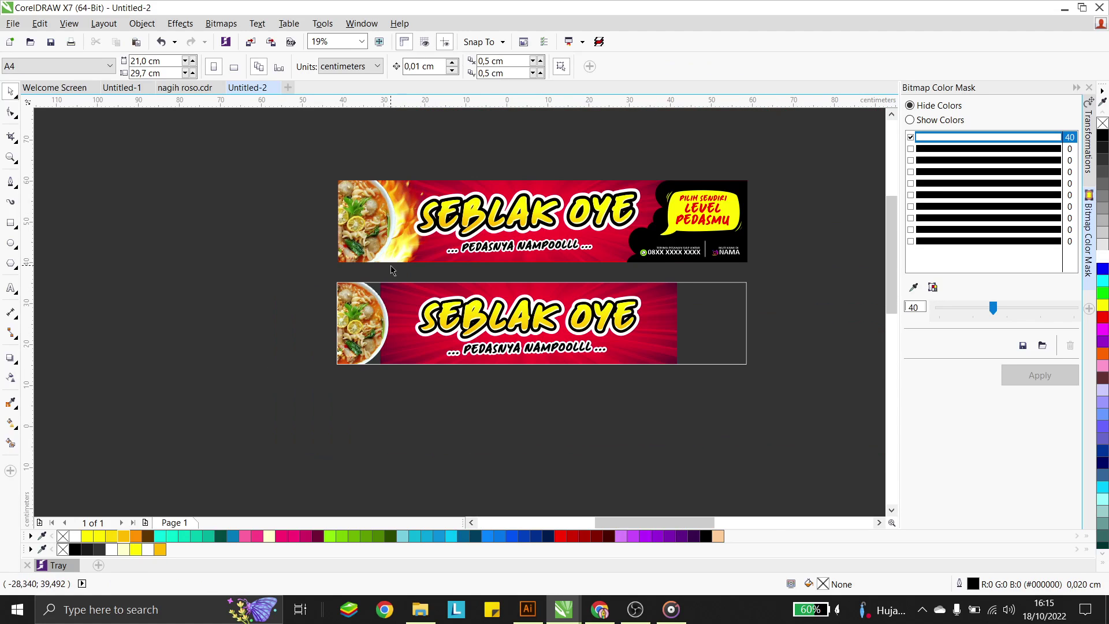
{"action": "scroll", "coordinate": [392, 270], "scroll_direction": "down", "scroll_amount": 1}
{"action": "left_click", "coordinate": [405, 444]}
{"action": "left_click_drag", "start_coordinate": [404, 445], "coordinate": [319, 371]}
{"action": "scroll", "coordinate": [391, 329], "scroll_direction": "up", "scroll_amount": 1}
{"action": "right_click", "coordinate": [320, 371]}
{"action": "left_click", "coordinate": [413, 396]}
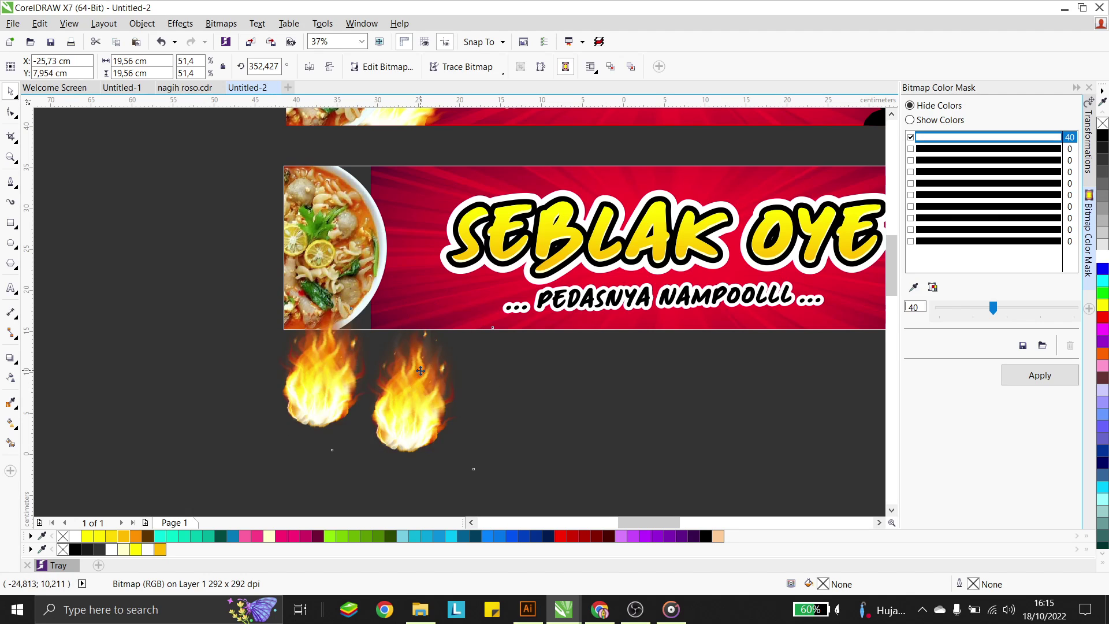
Rotate the right flame to about 339.3° and the left one to about 345.3°, overlapping the pair below the bowl
{"action": "left_click_drag", "start_coordinate": [497, 306], "coordinate": [515, 325]}
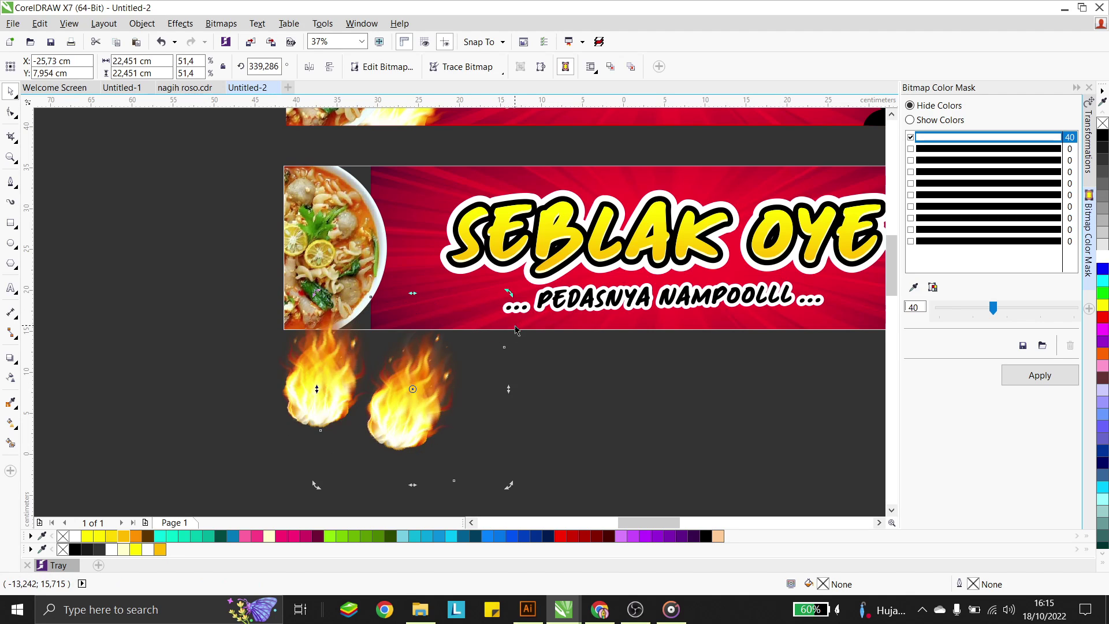
{"action": "left_click", "coordinate": [538, 368]}
{"action": "left_click", "coordinate": [316, 384]}
{"action": "left_click_drag", "start_coordinate": [316, 385], "coordinate": [347, 359]}
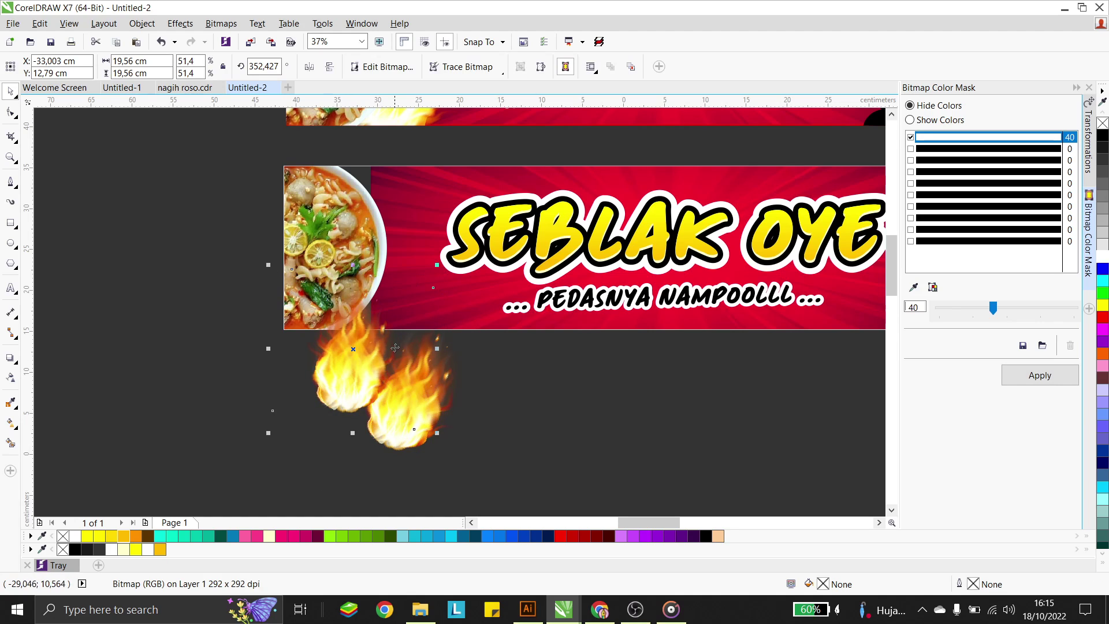
{"action": "left_click_drag", "start_coordinate": [440, 268], "coordinate": [448, 280]}
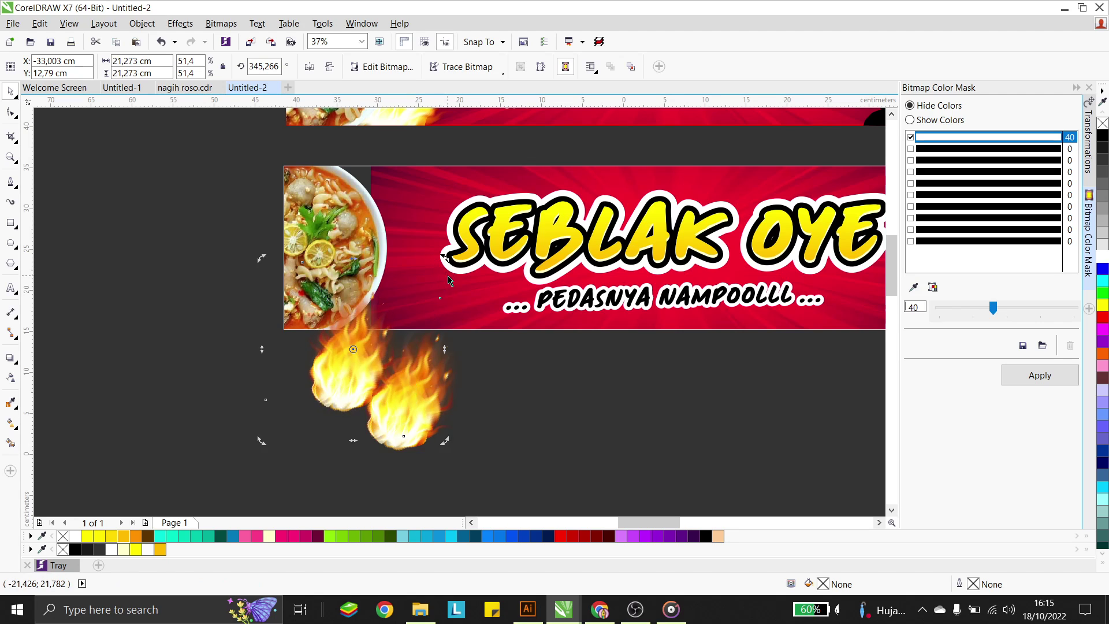
{"action": "left_click", "coordinate": [352, 367]}
{"action": "left_click_drag", "start_coordinate": [353, 348], "coordinate": [365, 345]}
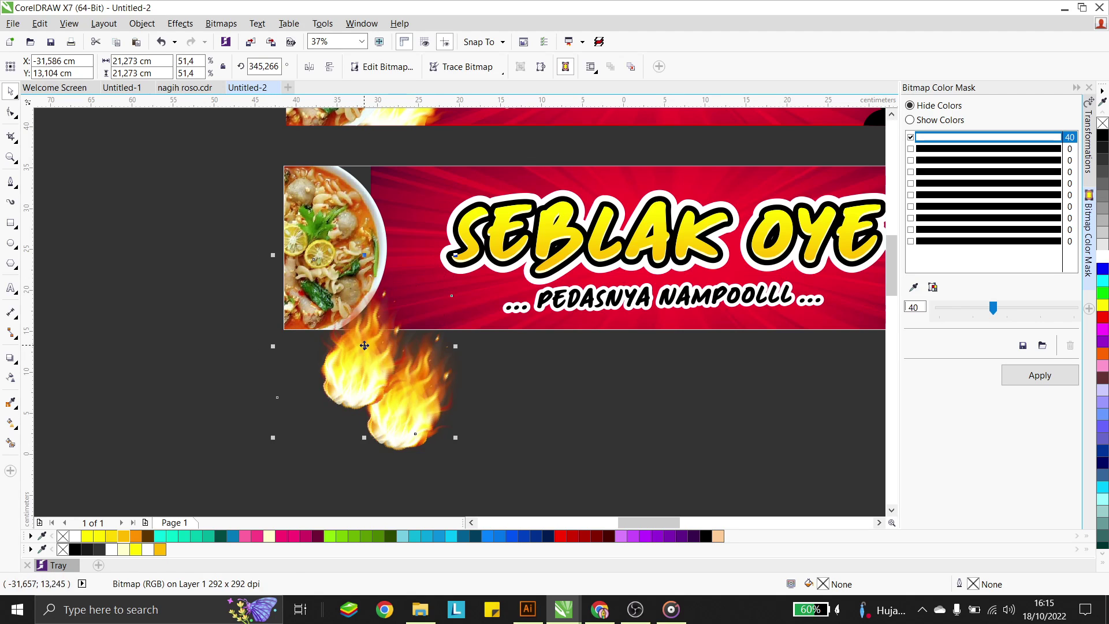
Shift the two flames slightly left as a pair and PowerClip them inside the banner frame
{"action": "left_click", "coordinate": [445, 410], "text": "shift"}
{"action": "scroll", "coordinate": [454, 408], "scroll_direction": "down", "scroll_amount": 2}
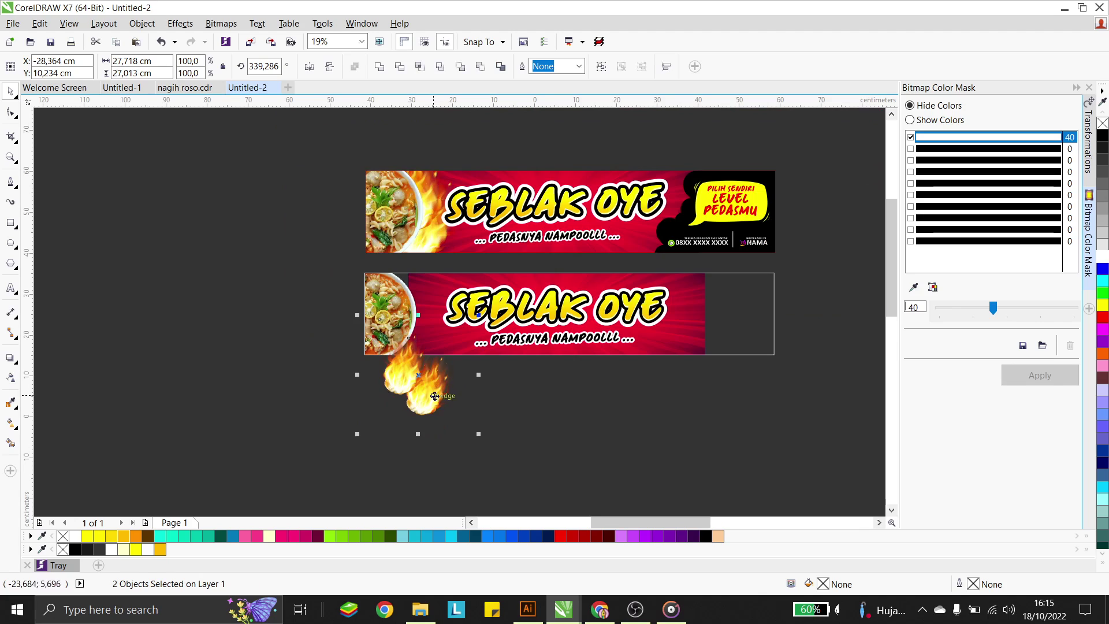
{"action": "left_click_drag", "start_coordinate": [439, 344], "coordinate": [423, 349]}
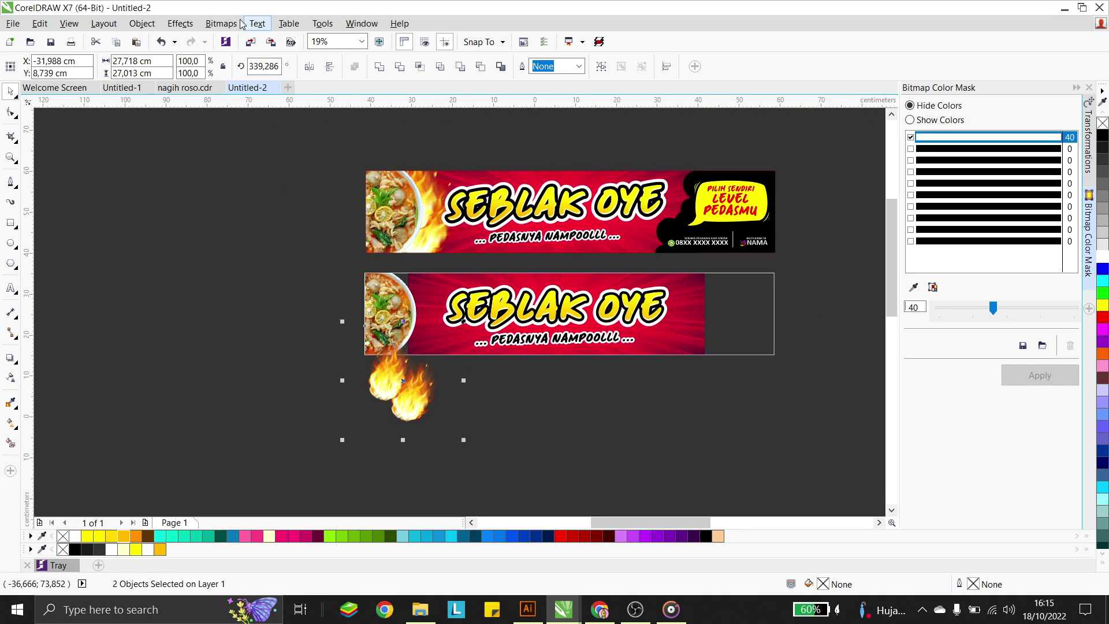
{"action": "left_click", "coordinate": [180, 23]}
{"action": "left_click", "coordinate": [180, 23]}
{"action": "left_click", "coordinate": [152, 27]}
{"action": "mouse_move", "coordinate": [175, 143]}
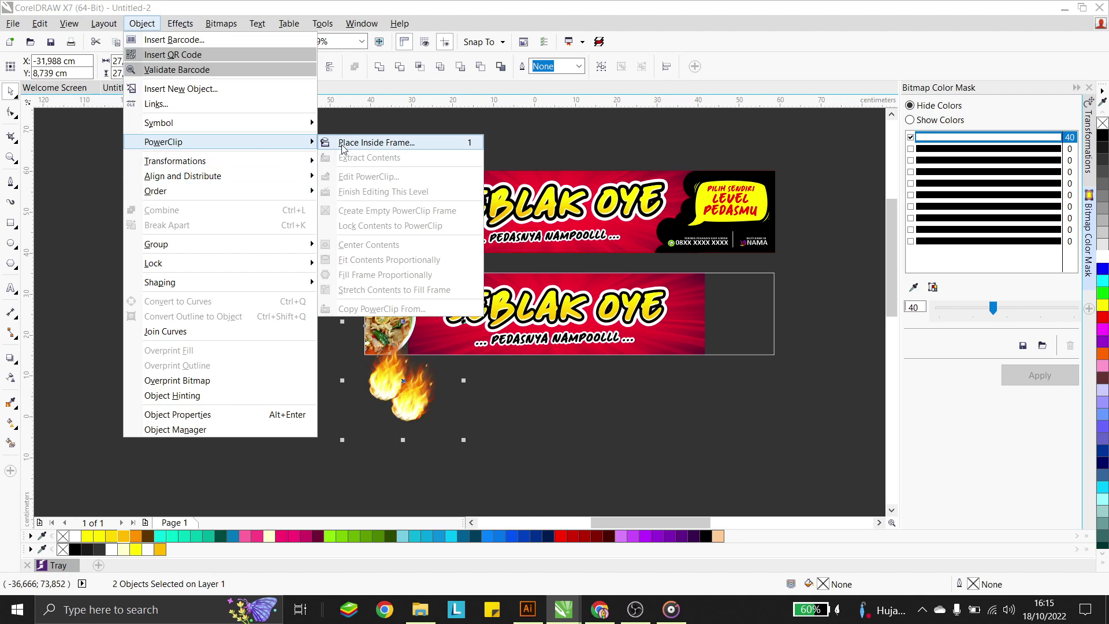
{"action": "left_click", "coordinate": [342, 148]}
{"action": "left_click", "coordinate": [417, 287]}
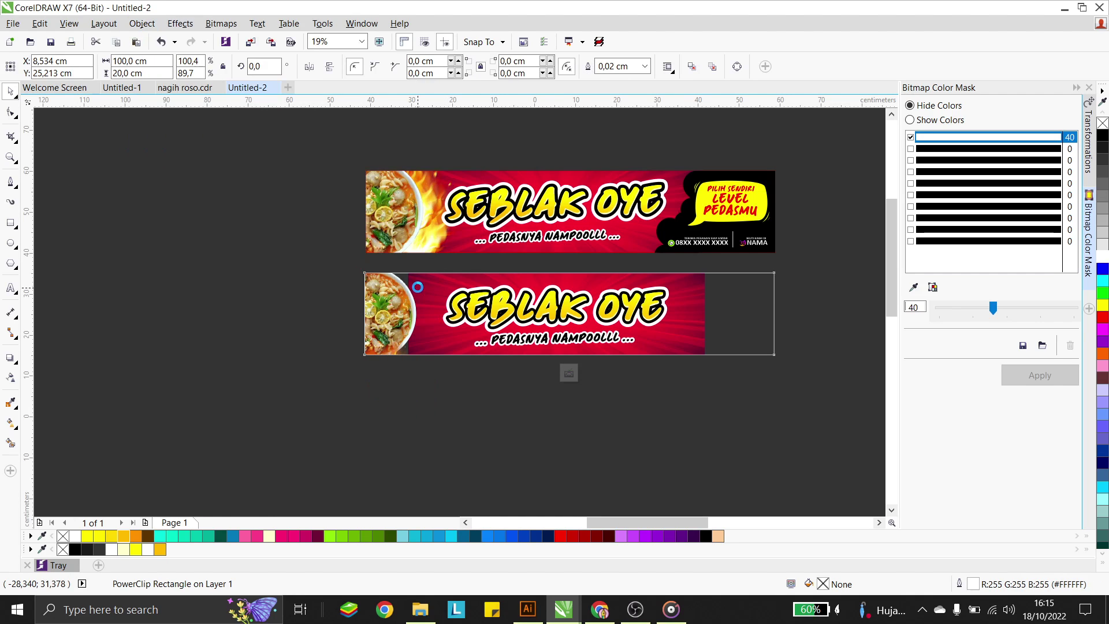
Edit the frame contents, placing both flames over the bowl's right rim and enlarging the pair to about 36.6 cm wide
{"action": "left_click", "coordinate": [418, 287], "text": "ctrl"}
{"action": "left_click", "coordinate": [404, 395]}
{"action": "left_click_drag", "start_coordinate": [411, 403], "coordinate": [419, 331]}
{"action": "key", "text": "ctrl+z"}
{"action": "left_click", "coordinate": [422, 412], "text": "shift"}
{"action": "scroll", "coordinate": [439, 276], "scroll_direction": "up", "scroll_amount": 2}
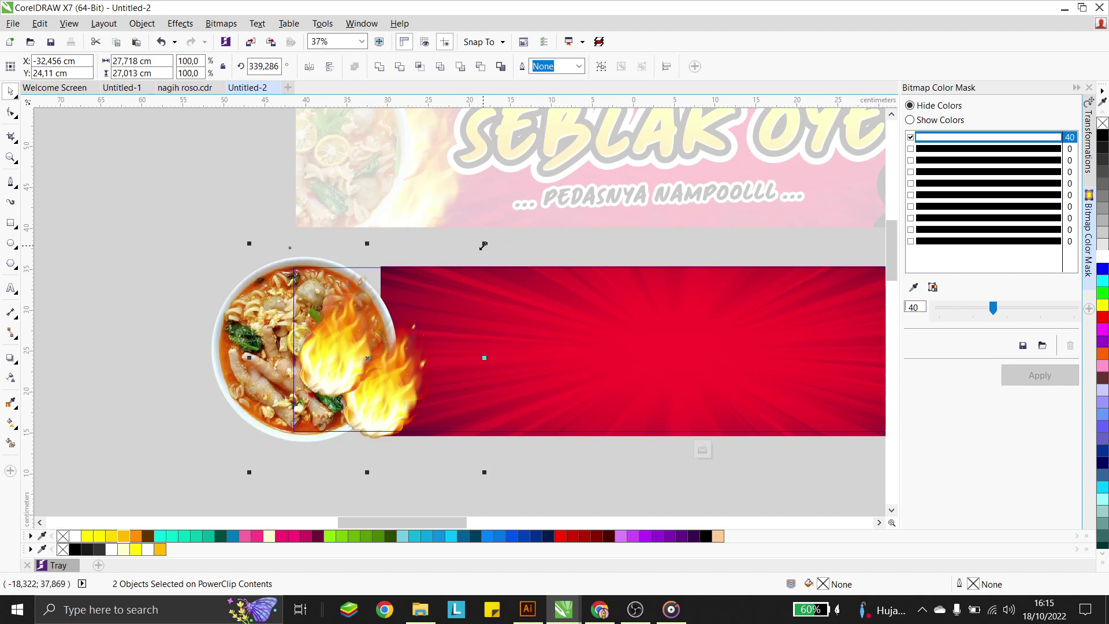
{"action": "mouse_move", "coordinate": [484, 245]}
{"action": "left_mouse_down"}
{"action": "mouse_move", "coordinate": [507, 210]}
{"action": "mouse_move", "coordinate": [495, 228]}
{"action": "left_mouse_up"}
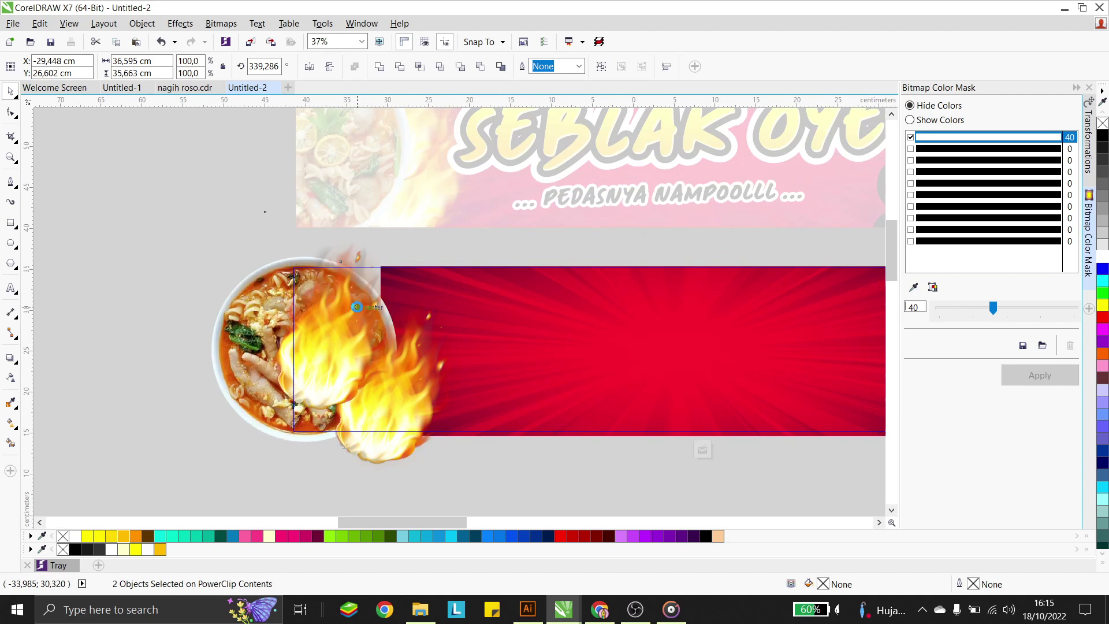
{"action": "left_click_drag", "start_coordinate": [357, 306], "coordinate": [364, 301]}
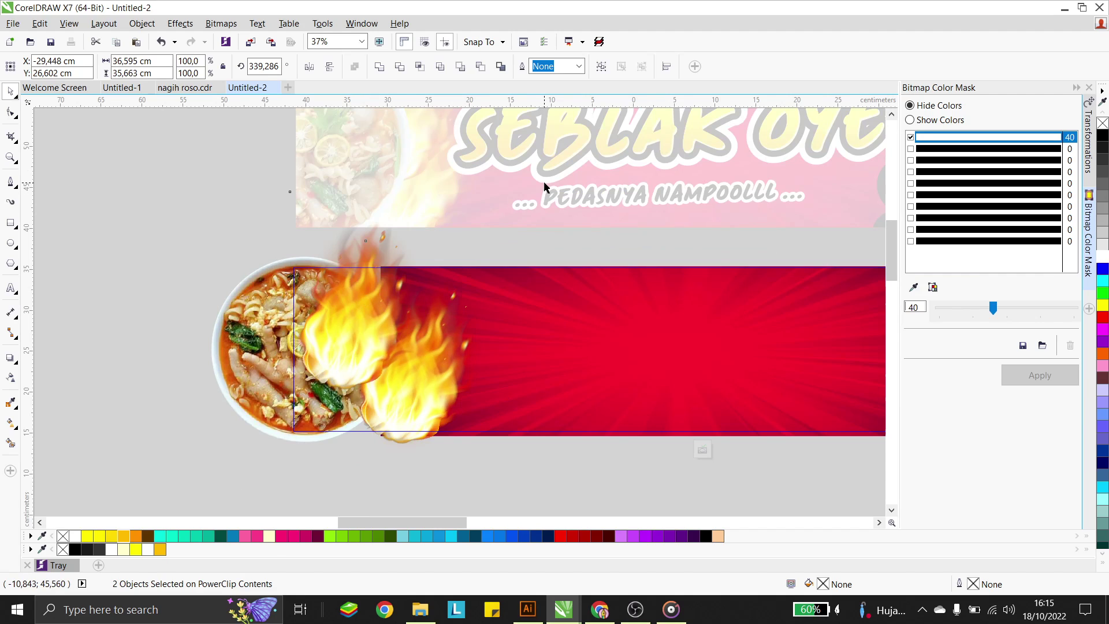
Rotate the two flames together clockwise by about 10.5° and shift them slightly right along the bowl's edge
{"action": "left_click", "coordinate": [544, 183]}
{"action": "left_click", "coordinate": [421, 385]}
{"action": "key", "text": "Escape"}
{"action": "left_click", "coordinate": [426, 376]}
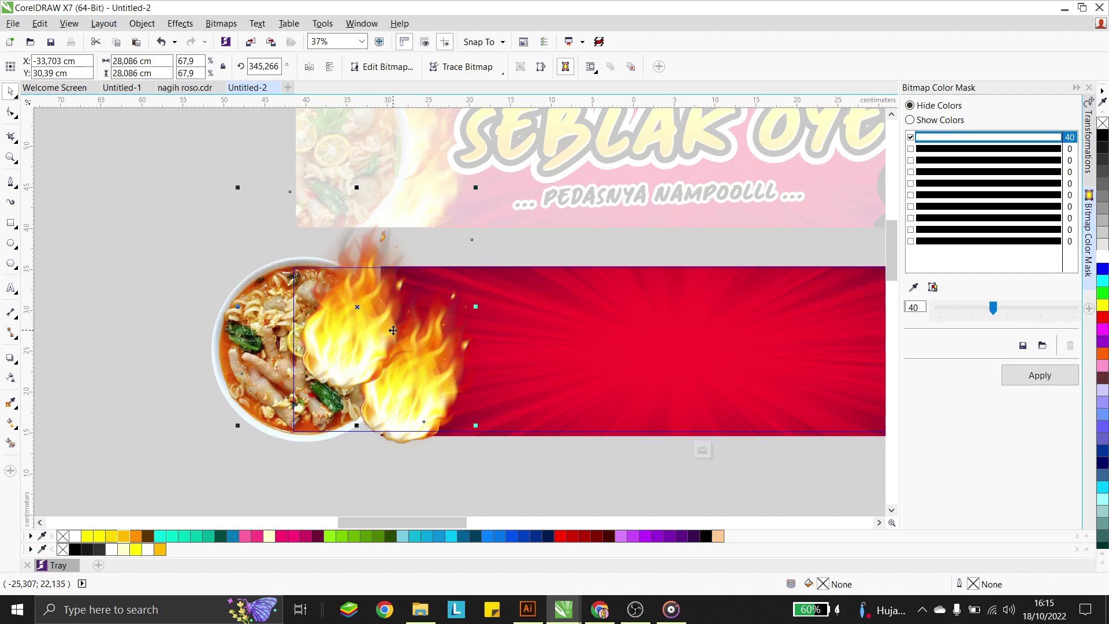
{"action": "left_click", "coordinate": [416, 428], "text": "shift"}
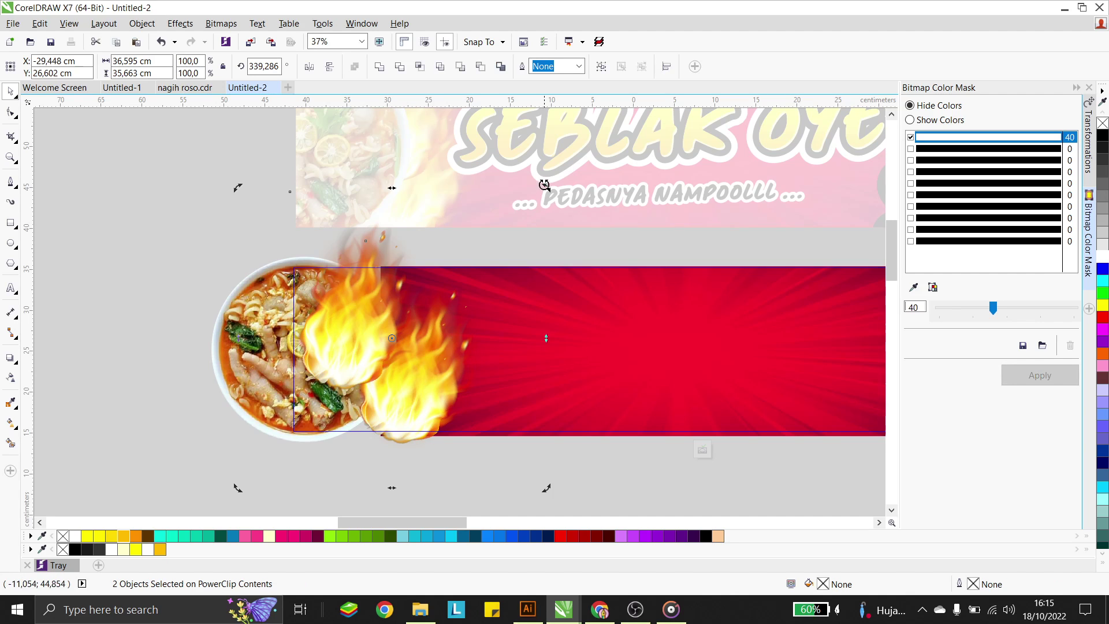
{"action": "left_click_drag", "start_coordinate": [544, 189], "coordinate": [542, 234]}
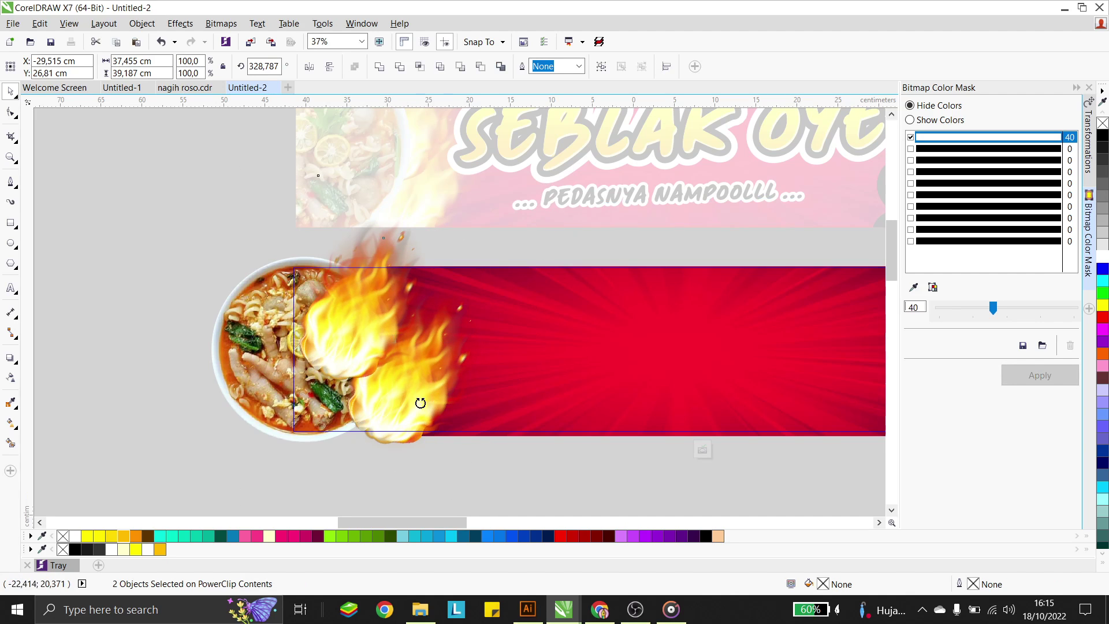
{"action": "left_click_drag", "start_coordinate": [427, 375], "coordinate": [441, 379]}
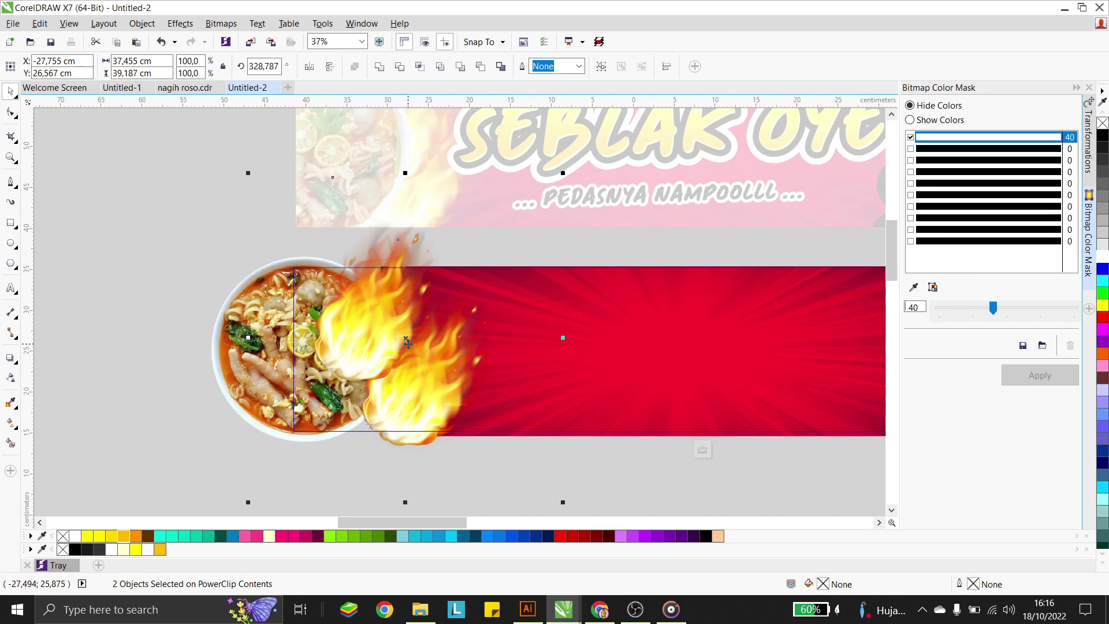
Send the two flames backward behind the seblak bowl
{"action": "key", "text": "ctrl+Page_Down"}
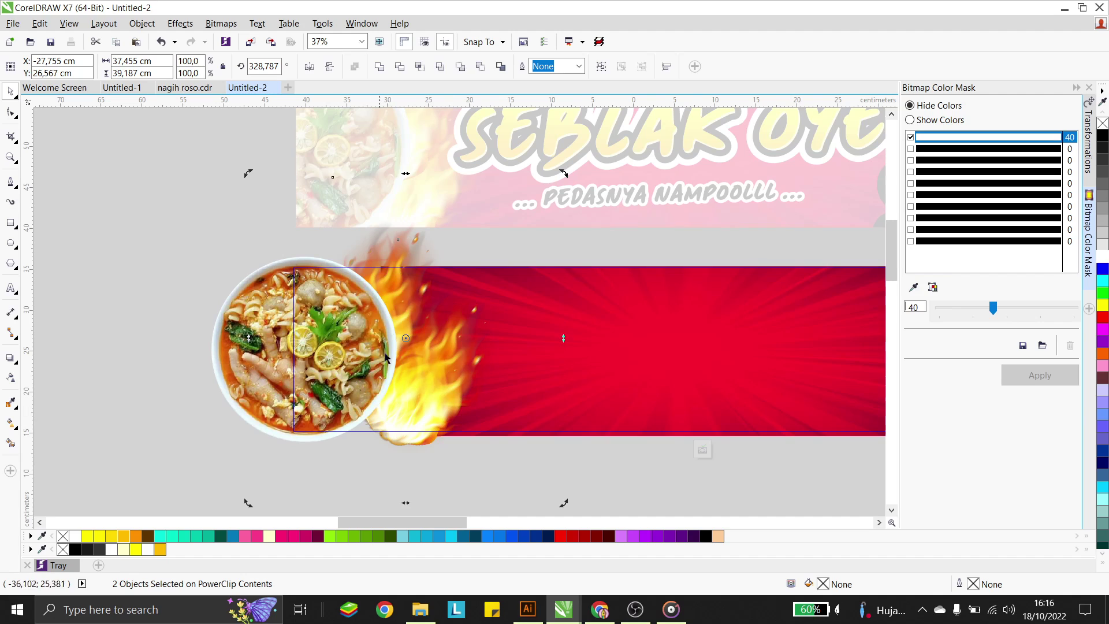
{"action": "left_click", "coordinate": [151, 431]}
{"action": "left_click", "coordinate": [336, 357]}
{"action": "left_click", "coordinate": [433, 379]}
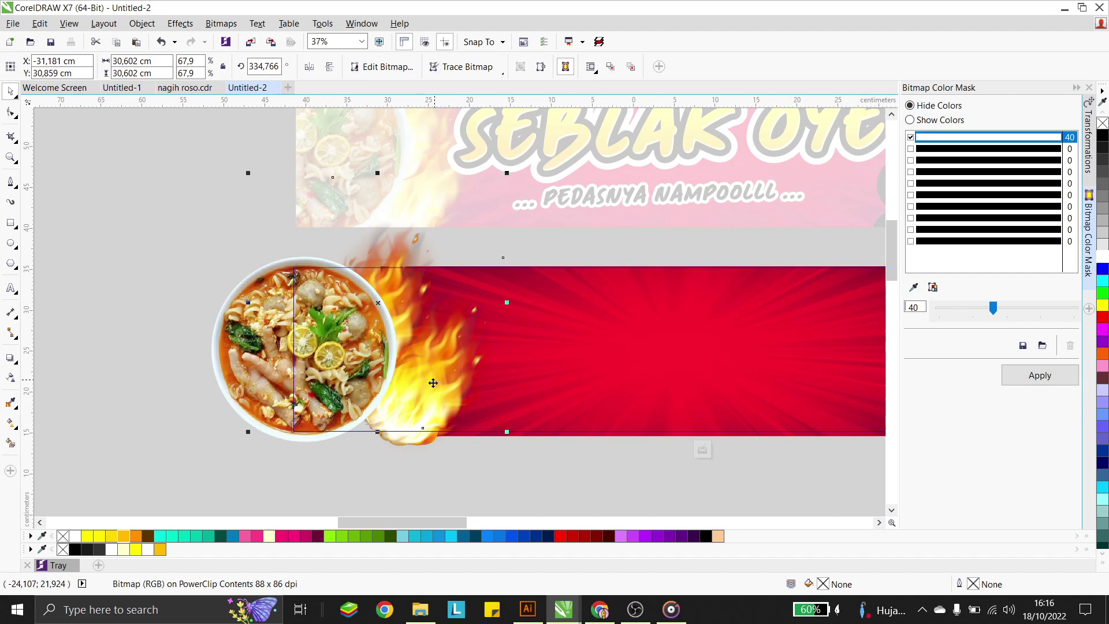
{"action": "left_click_drag", "start_coordinate": [424, 391], "coordinate": [411, 396]}
{"action": "key", "text": "ctrl+z"}
{"action": "left_click", "coordinate": [420, 422]}
{"action": "key", "text": "ctrl+z"}
{"action": "key", "text": "ctrl+z"}
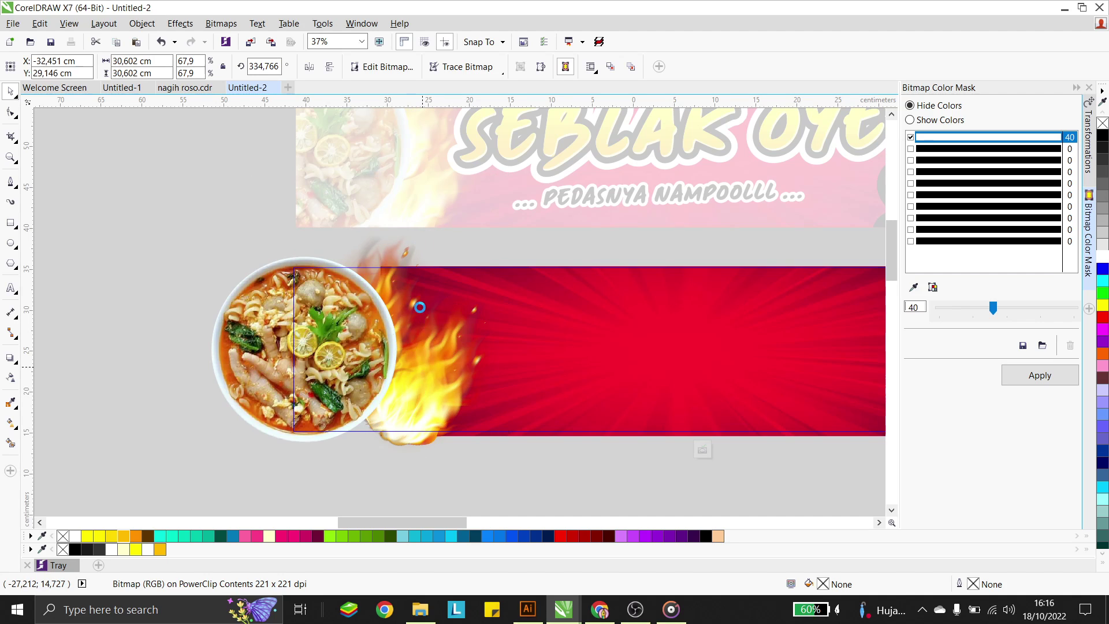
{"action": "key", "text": "ctrl+shift+z"}
{"action": "key", "text": "ctrl+shift+z"}
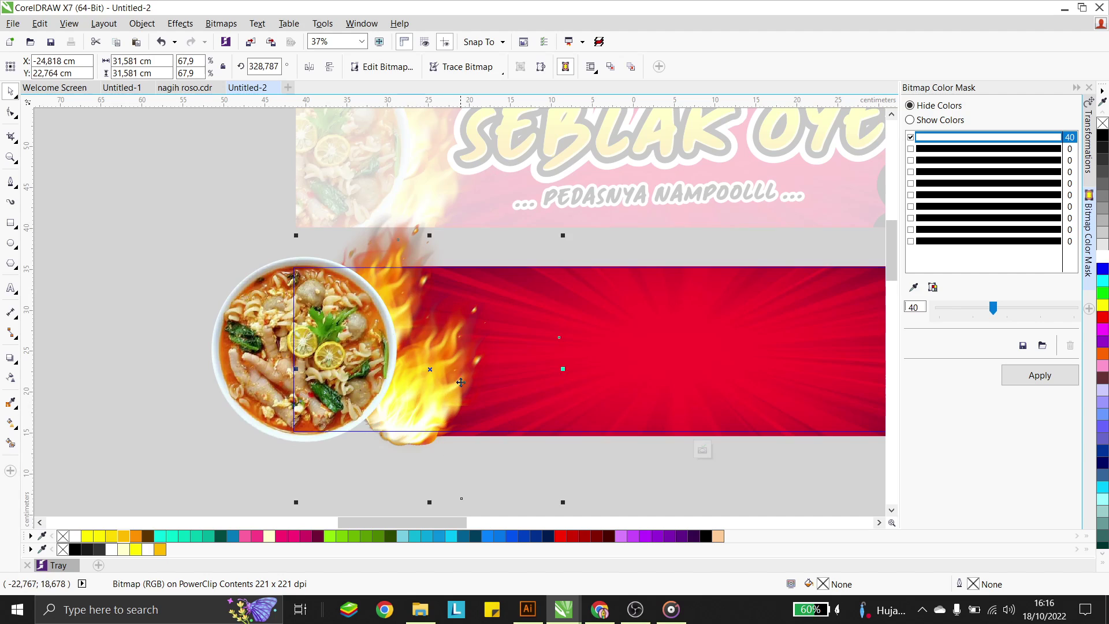
Reposition the lower and upper flames individually along the bowl's right rim and finish editing the frame contents
{"action": "mouse_move", "coordinate": [460, 382]}
{"action": "left_mouse_down"}
{"action": "mouse_move", "coordinate": [449, 394]}
{"action": "mouse_move", "coordinate": [454, 379]}
{"action": "left_mouse_up"}
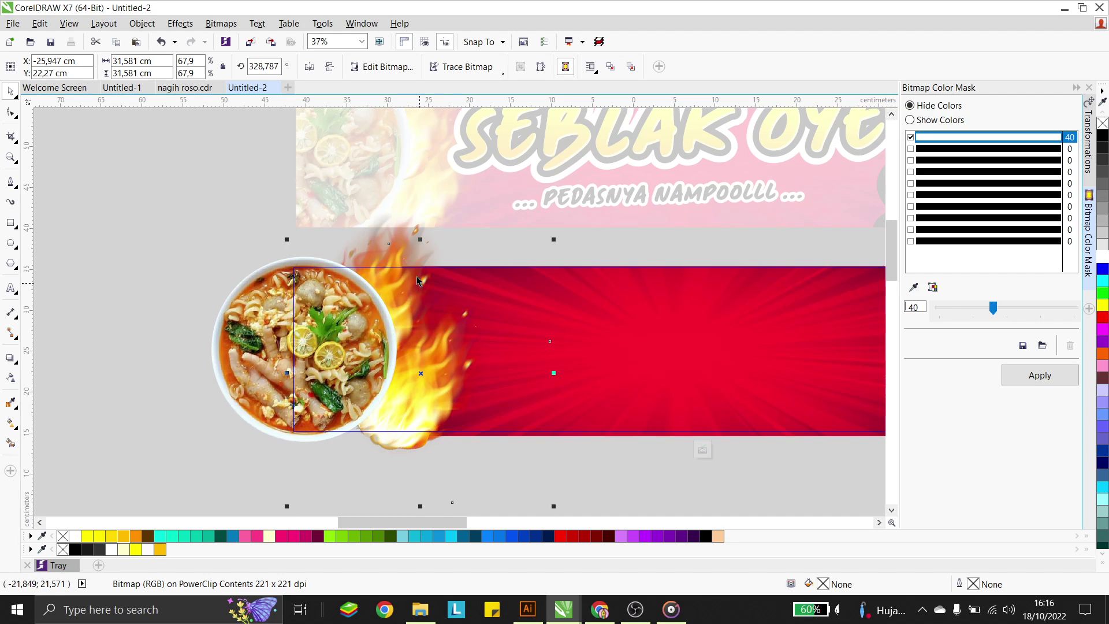
{"action": "mouse_move", "coordinate": [393, 250]}
{"action": "left_mouse_down"}
{"action": "mouse_move", "coordinate": [411, 241]}
{"action": "mouse_move", "coordinate": [407, 252]}
{"action": "left_mouse_up"}
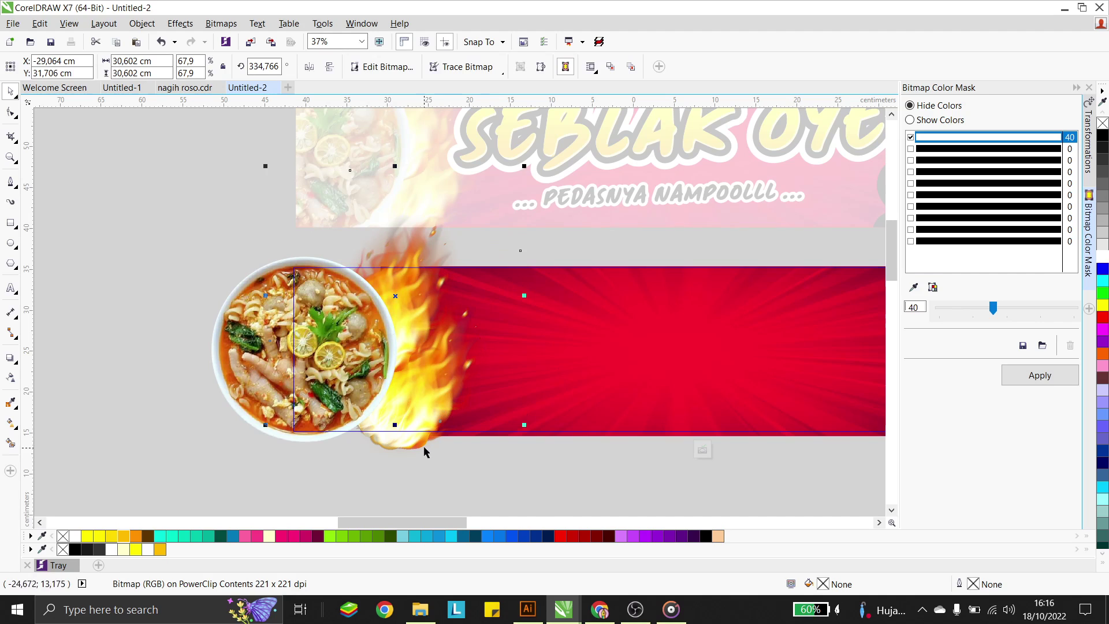
{"action": "key", "text": "ctrl+z"}
{"action": "left_click", "coordinate": [466, 211], "text": "ctrl"}
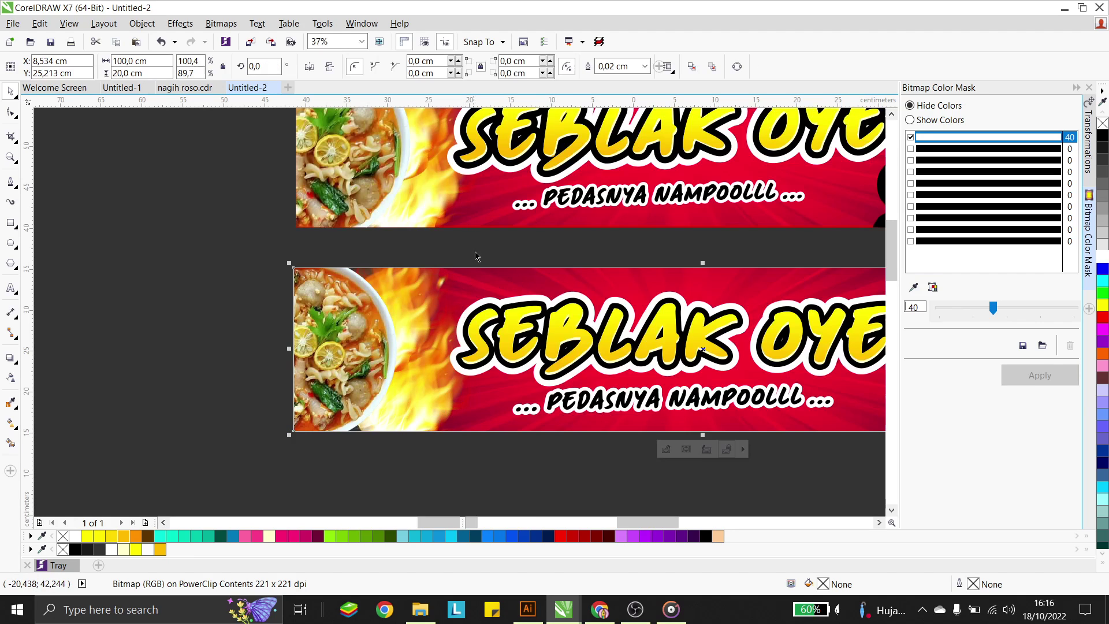
{"action": "left_click", "coordinate": [473, 251]}
{"action": "scroll", "coordinate": [416, 341], "scroll_direction": "down", "scroll_amount": 2}
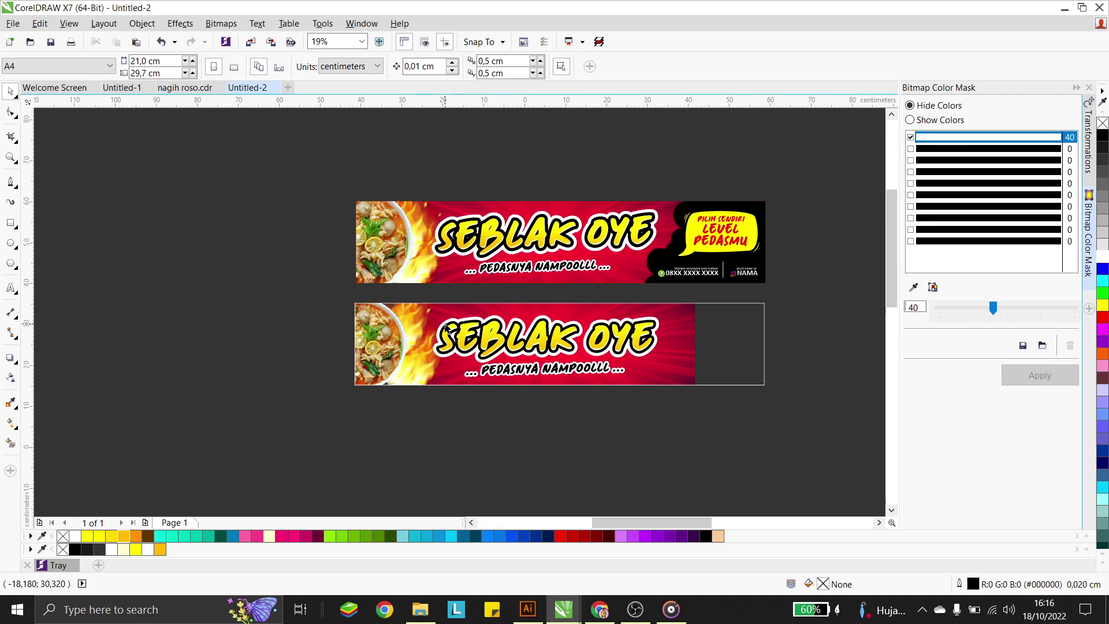
Reopen the frame contents, rotate the upper flame to about 345.3° and shrink it to about 24.1 cm wide beside the bowl
{"action": "left_click", "coordinate": [434, 323]}
{"action": "left_click", "coordinate": [424, 317], "text": "ctrl"}
{"action": "left_click", "coordinate": [420, 311]}
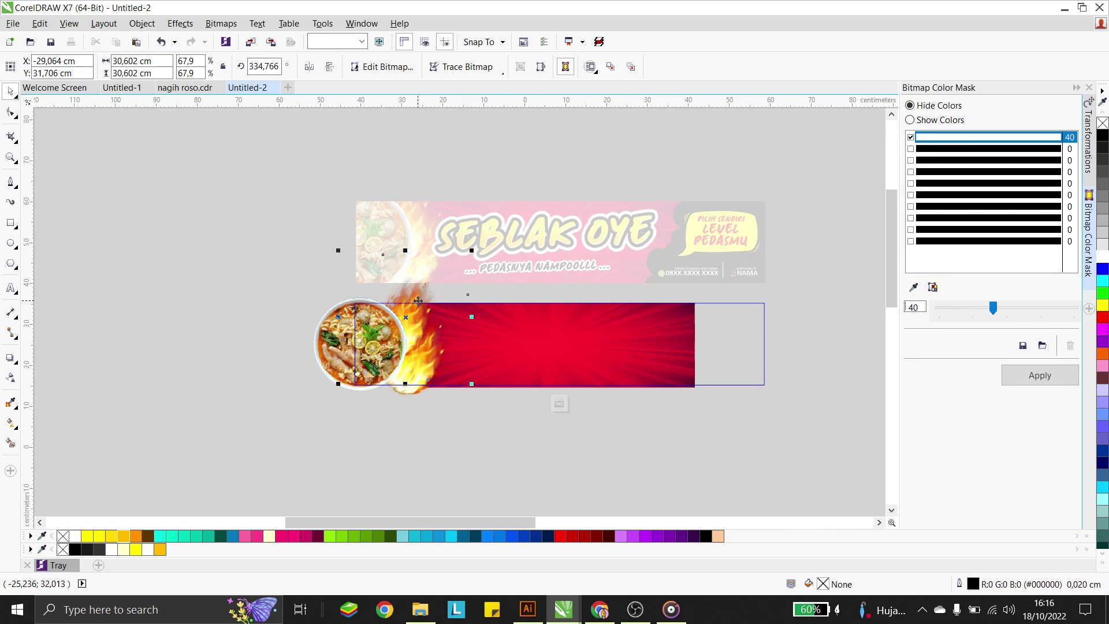
{"action": "left_click", "coordinate": [418, 300]}
{"action": "mouse_move", "coordinate": [471, 253]}
{"action": "left_mouse_down"}
{"action": "mouse_move", "coordinate": [447, 234]}
{"action": "mouse_move", "coordinate": [459, 242]}
{"action": "left_mouse_up"}
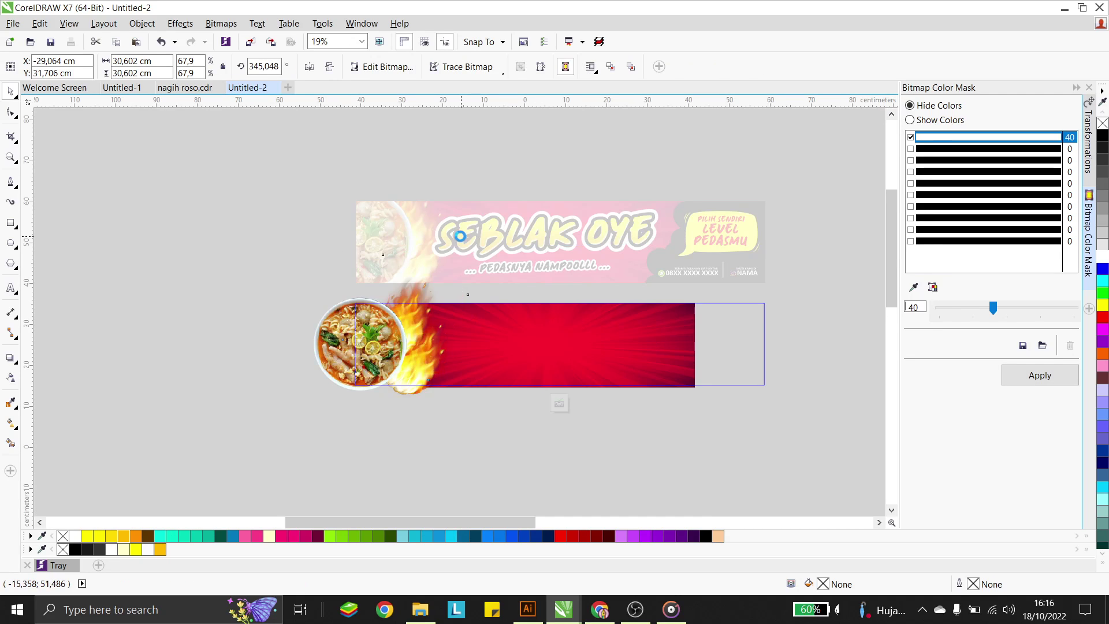
{"action": "left_click", "coordinate": [413, 283]}
{"action": "left_click_drag", "start_coordinate": [413, 283], "coordinate": [406, 295]}
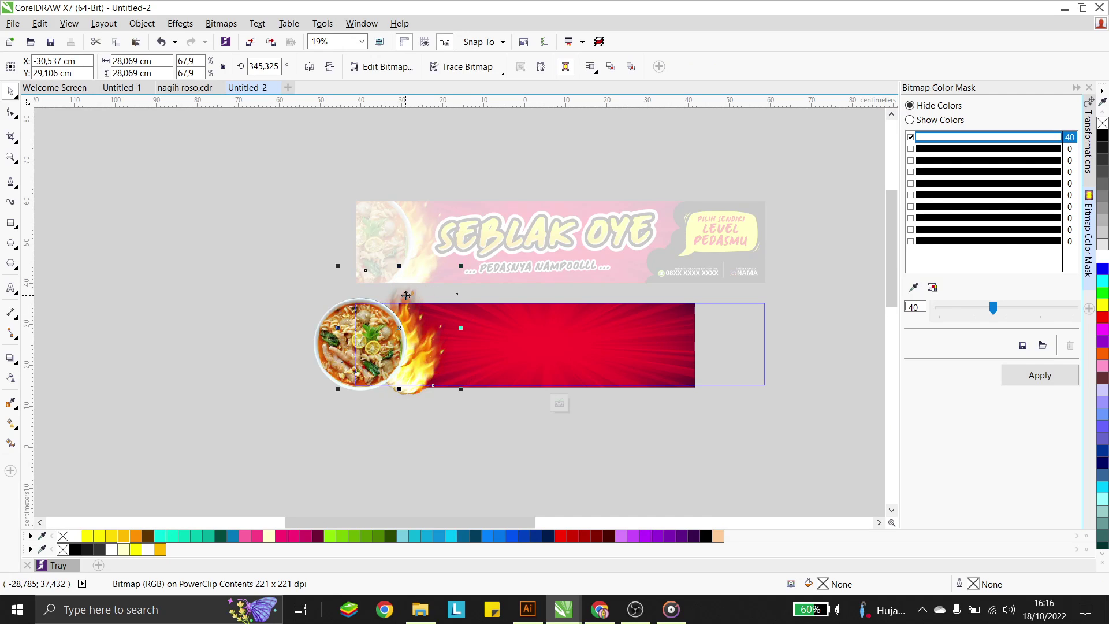
{"action": "left_click_drag", "start_coordinate": [462, 267], "coordinate": [449, 277]}
{"action": "scroll", "coordinate": [410, 306], "scroll_direction": "up", "scroll_amount": 2}
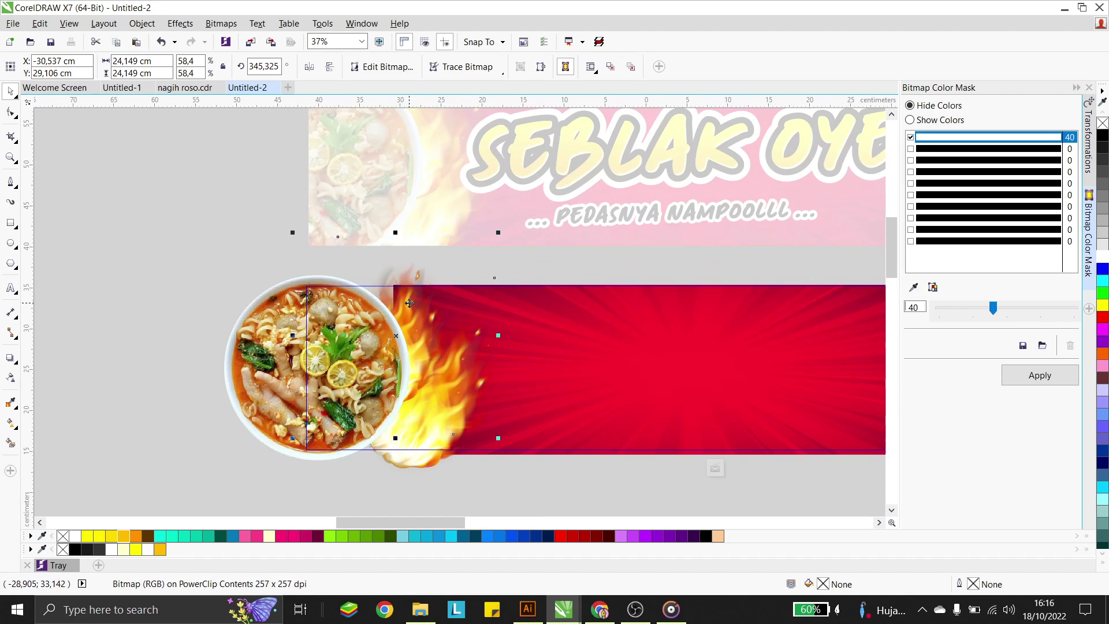
Nudge the bowl slightly right against the flames and finish editing the frame contents
{"action": "left_click", "coordinate": [280, 312]}
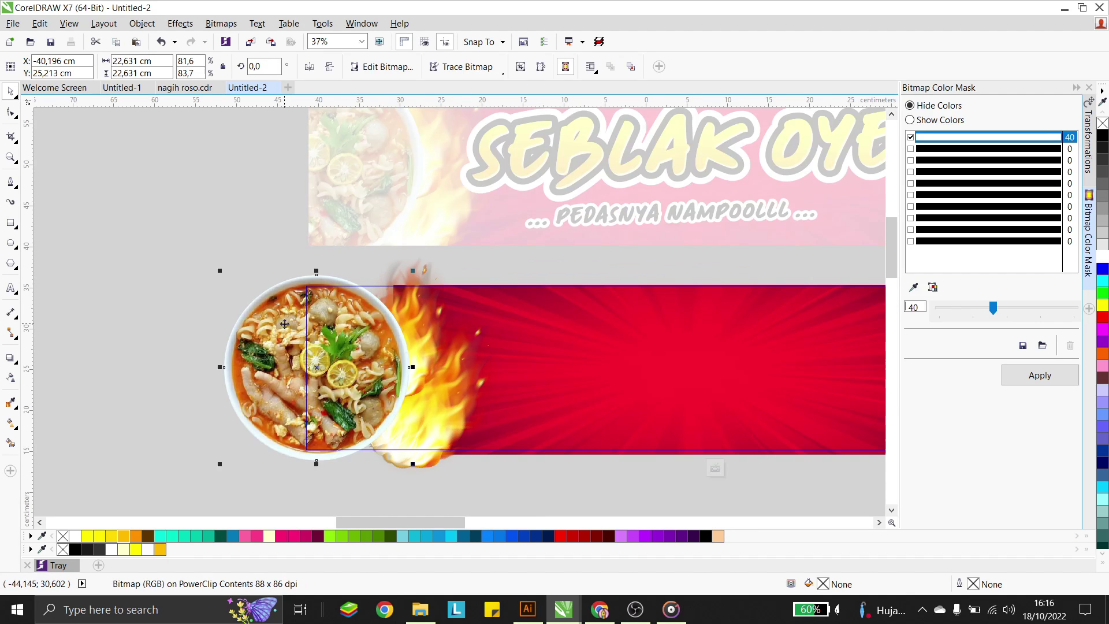
{"action": "left_click_drag", "start_coordinate": [280, 312], "coordinate": [294, 311]}
{"action": "left_click", "coordinate": [193, 237], "text": "ctrl"}
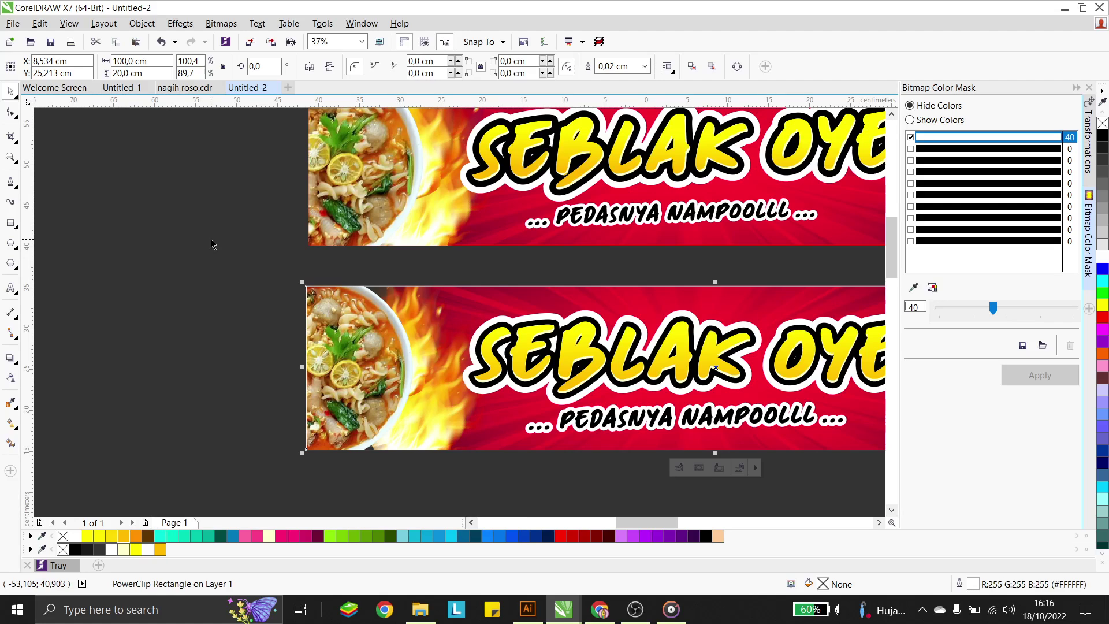
Reopen the frame contents and stretch the red sunburst background leftward behind the bowl to about 77.4 cm wide
{"action": "left_click", "coordinate": [446, 378], "text": "ctrl"}
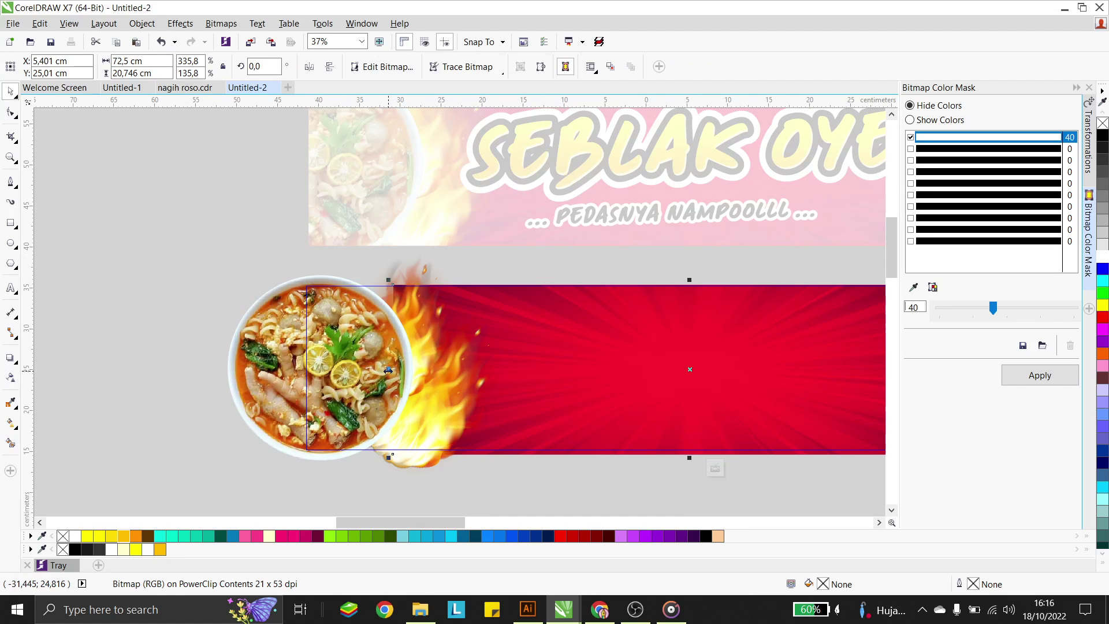
{"action": "left_click_drag", "start_coordinate": [388, 370], "coordinate": [347, 370]}
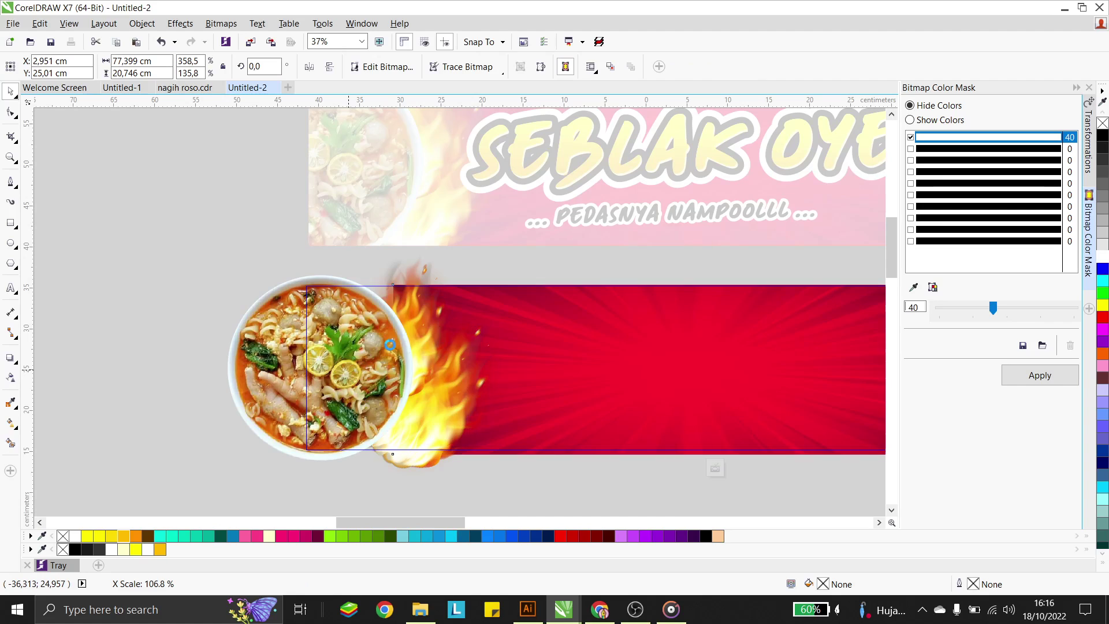
Finish editing the frame contents to return to the complete banner layout
{"action": "left_click", "coordinate": [232, 234], "text": "ctrl"}
{"action": "left_click", "coordinate": [232, 235]}
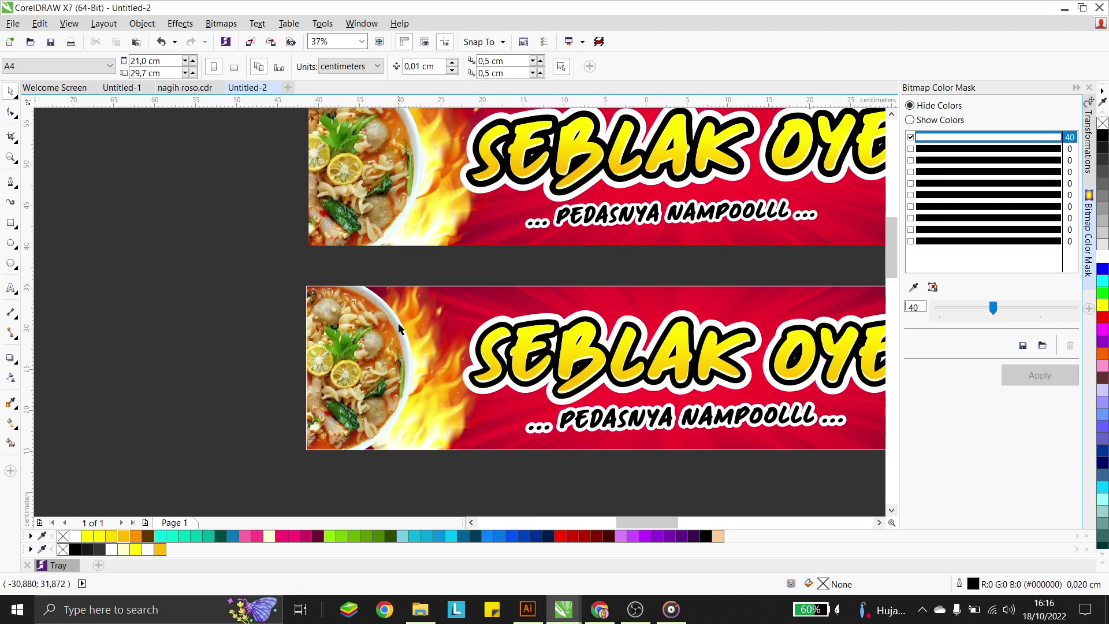
{"action": "scroll", "coordinate": [435, 420], "scroll_direction": "down", "scroll_amount": 2}
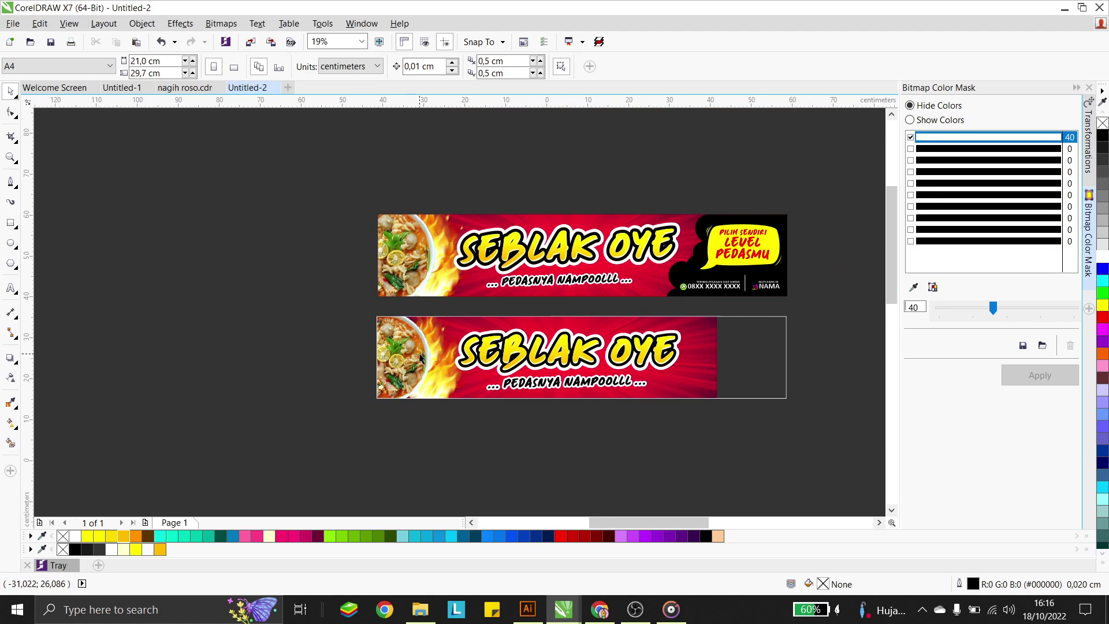
Reopen the frame contents, enlarge the upper flame to about 26.8 cm wide, nudge it right and finish editing the contents
{"action": "left_click", "coordinate": [453, 377]}
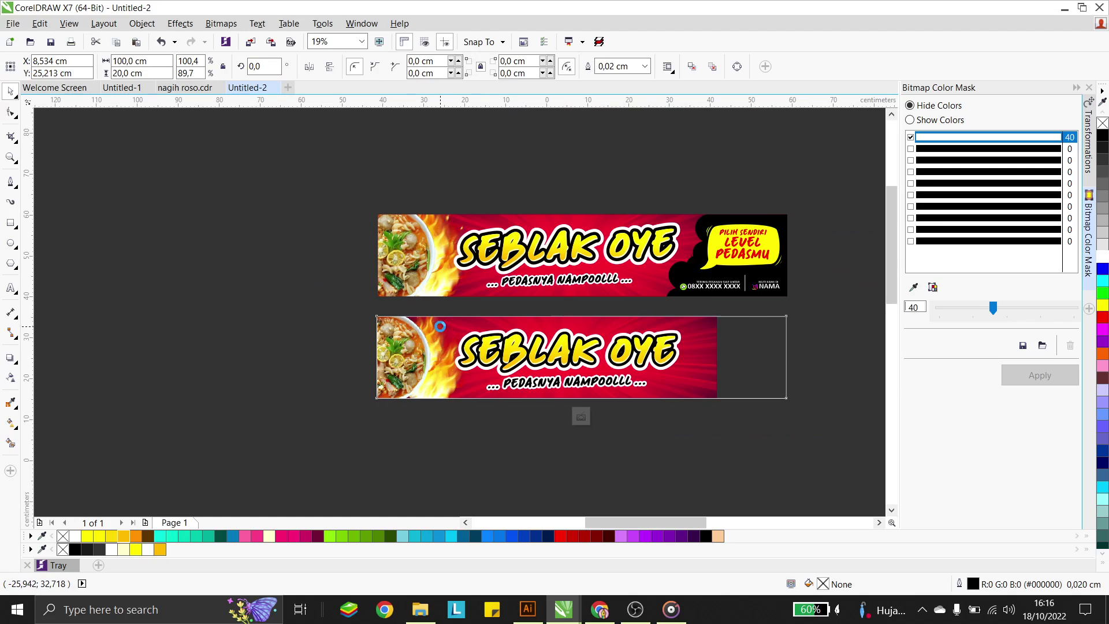
{"action": "left_click", "coordinate": [579, 414]}
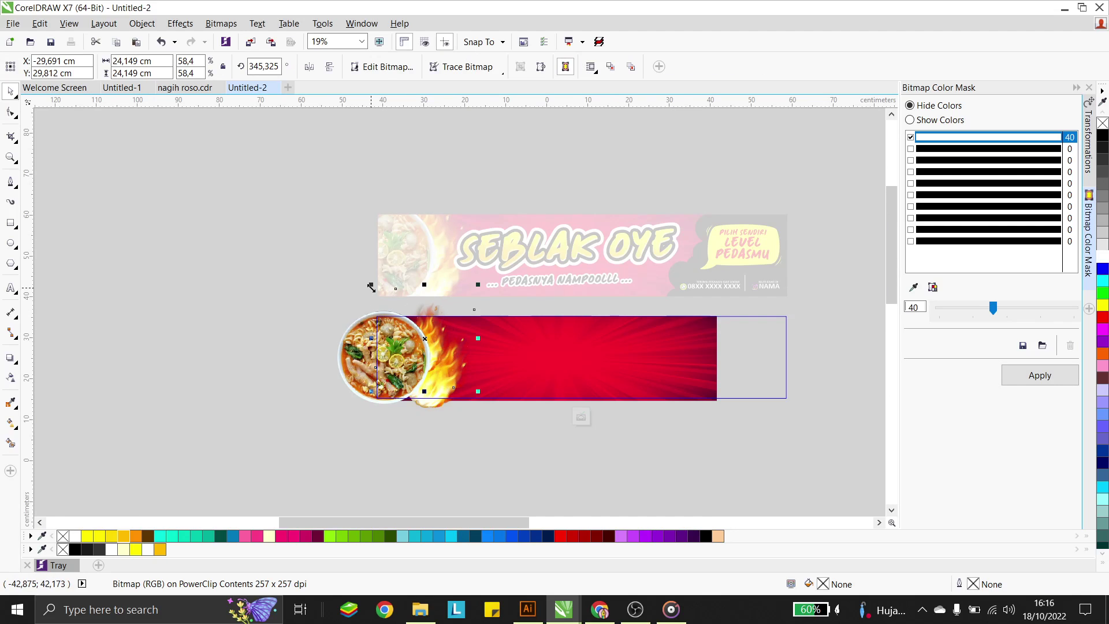
{"action": "left_click_drag", "start_coordinate": [371, 287], "coordinate": [360, 273]}
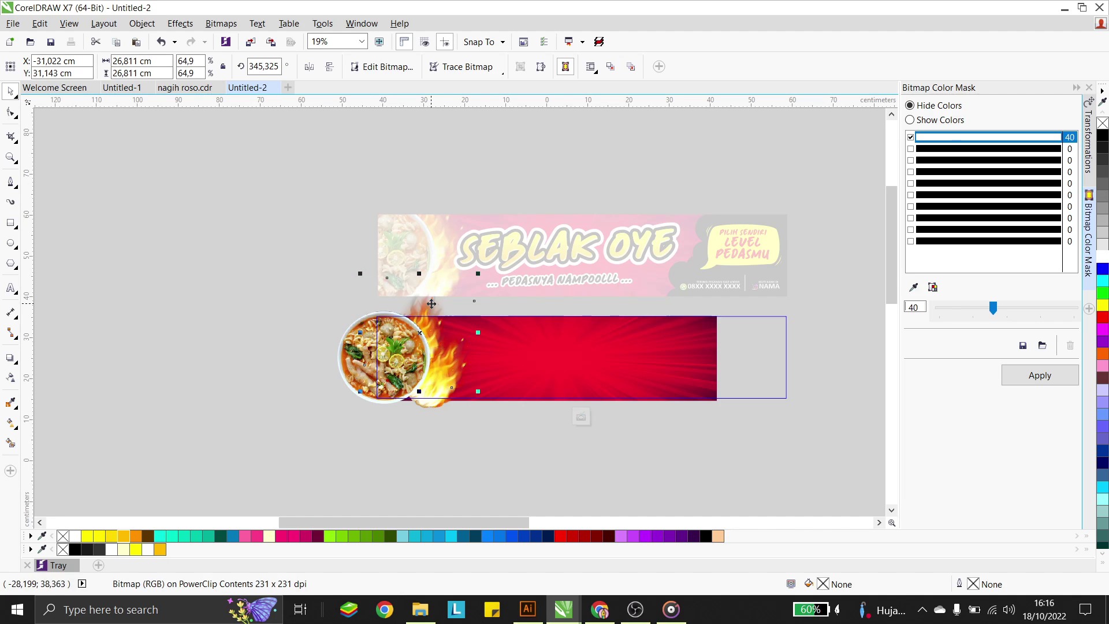
{"action": "key", "text": "Right"}
{"action": "key", "text": "Right"}
{"action": "key", "text": "Right"}
{"action": "key", "text": "Right"}
{"action": "key", "text": "Right"}
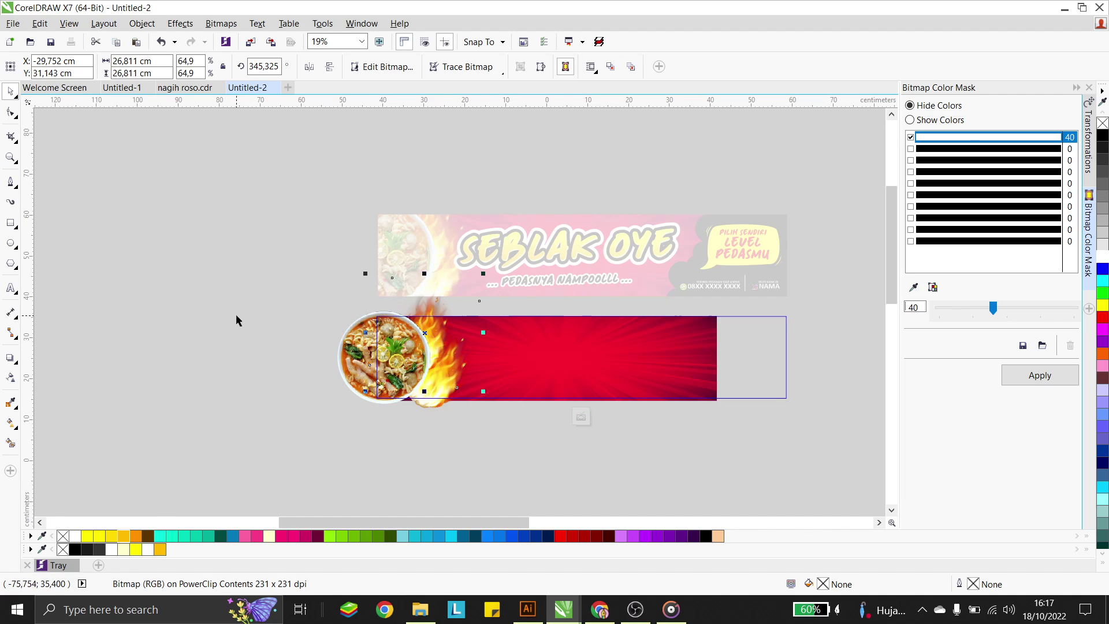
{"action": "left_click", "coordinate": [236, 318], "text": "ctrl"}
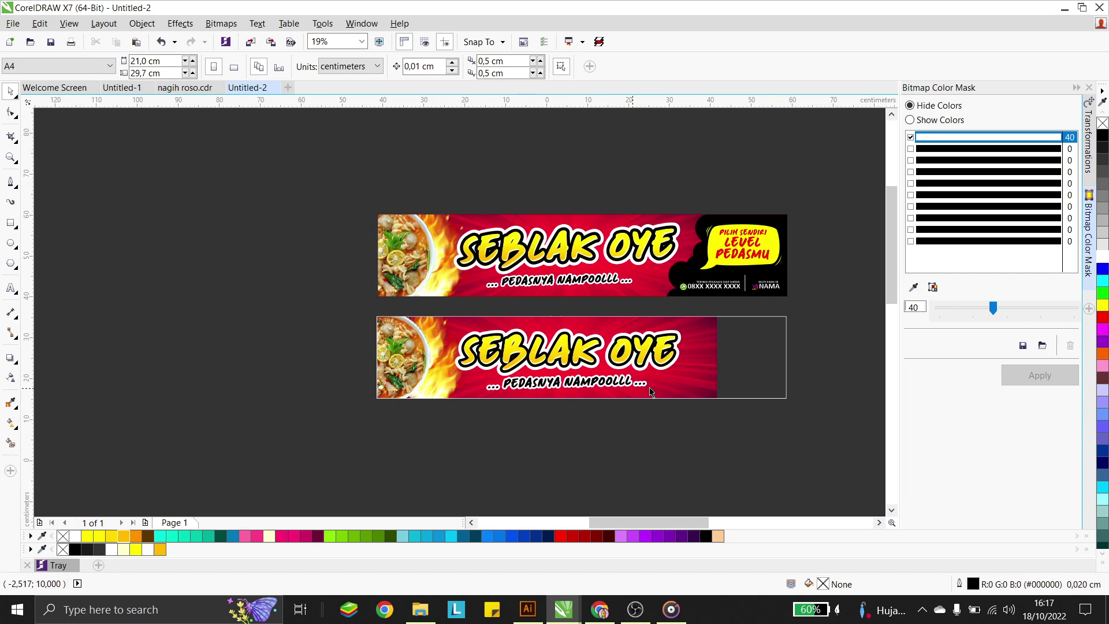
Draw a circle about 7.8 cm wide over the top right corner of the lower banner's red background
{"action": "scroll", "coordinate": [825, 354], "scroll_direction": "up", "scroll_amount": 2}
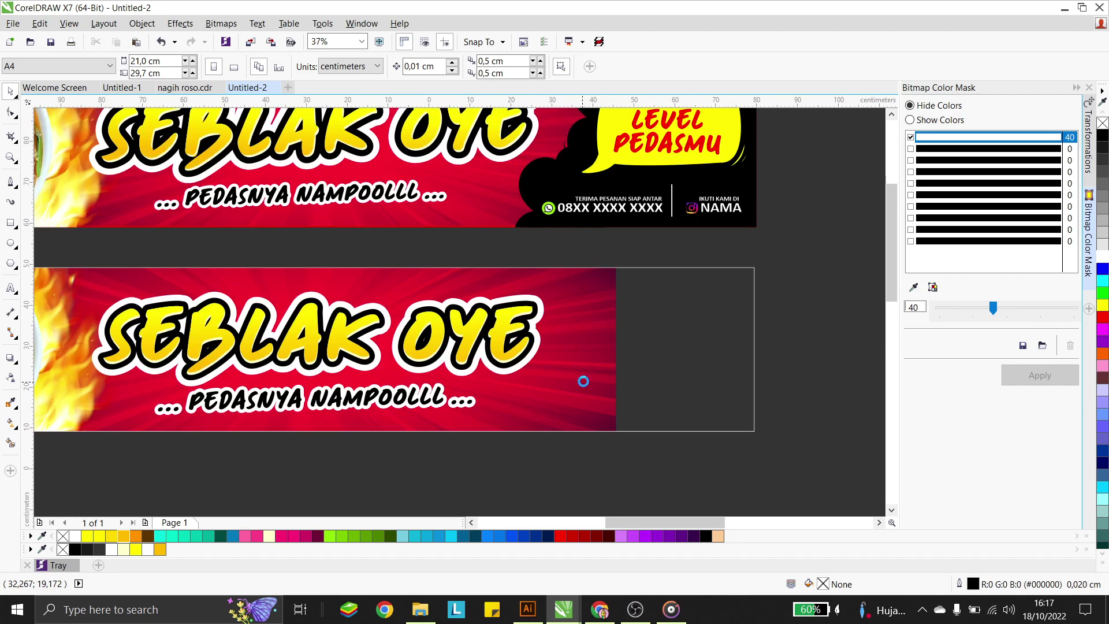
{"action": "scroll", "coordinate": [582, 379], "scroll_direction": "down", "scroll_amount": 4}
{"action": "scroll", "coordinate": [641, 326], "scroll_direction": "up", "scroll_amount": 1}
{"action": "scroll", "coordinate": [569, 312], "scroll_direction": "up", "scroll_amount": 1}
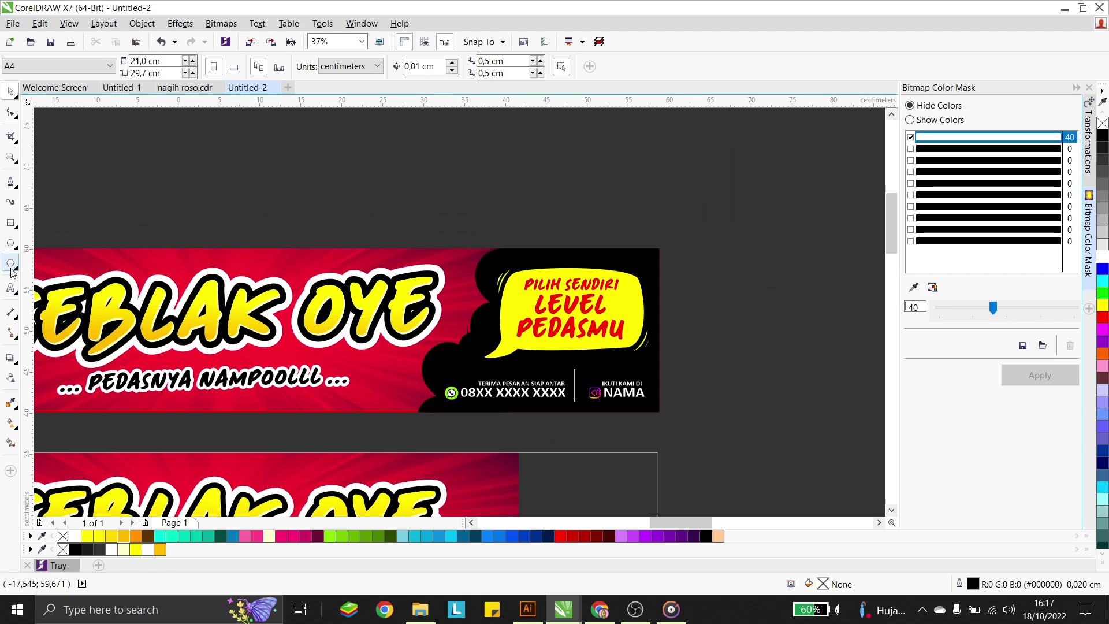
{"action": "left_click", "coordinate": [11, 243]}
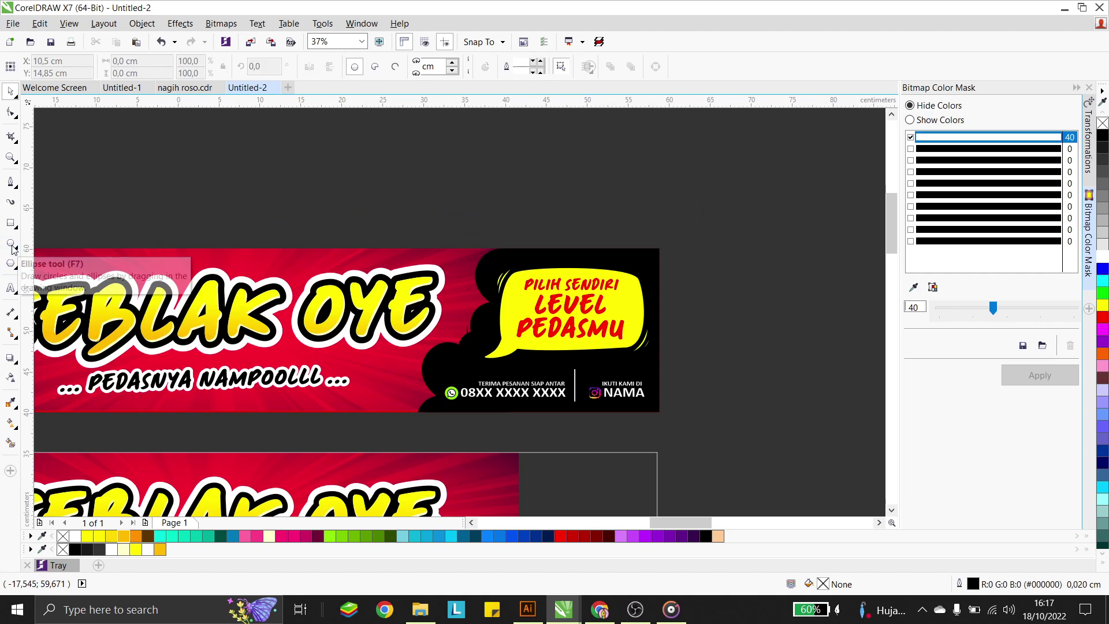
{"action": "scroll", "coordinate": [530, 313], "scroll_direction": "up", "scroll_amount": 1}
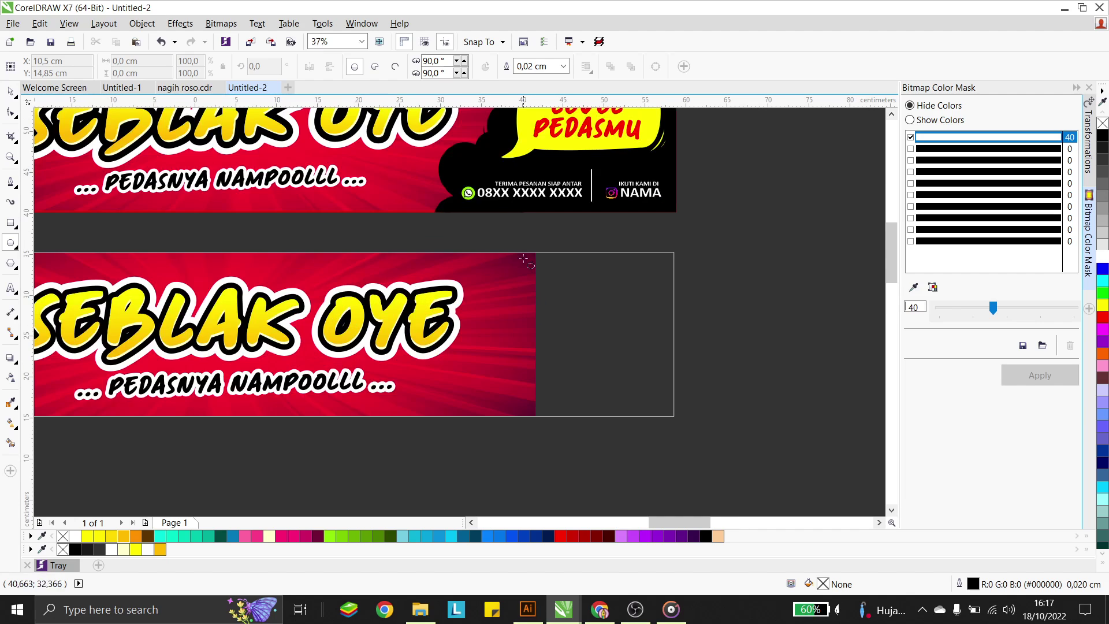
{"action": "scroll", "coordinate": [881, 127], "scroll_direction": "up", "scroll_amount": 2}
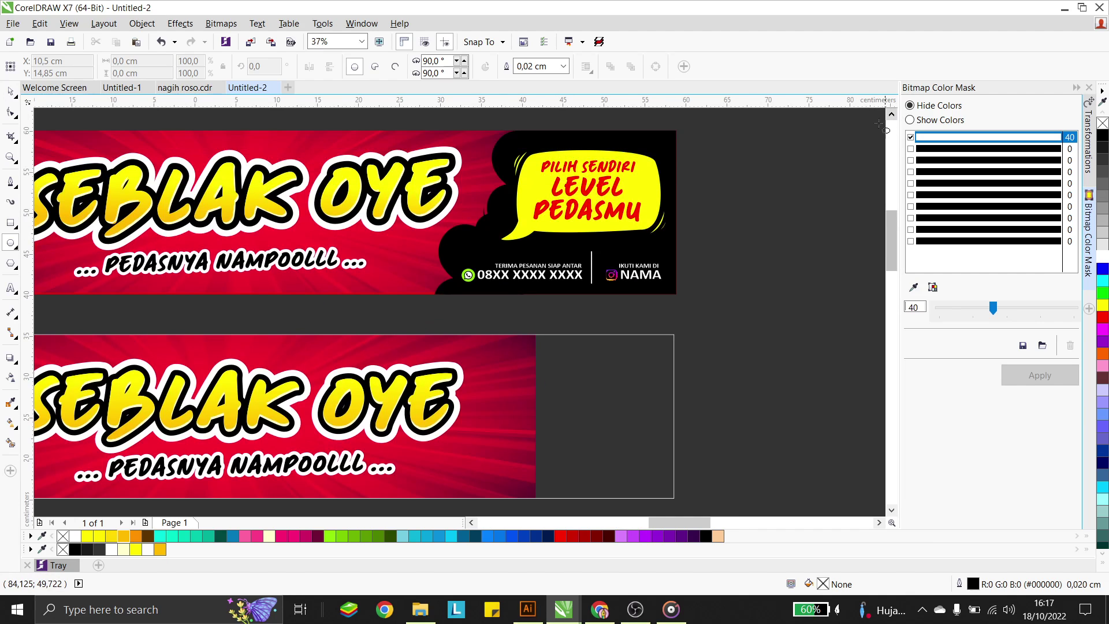
{"action": "left_click_drag", "start_coordinate": [506, 322], "coordinate": [574, 392]}
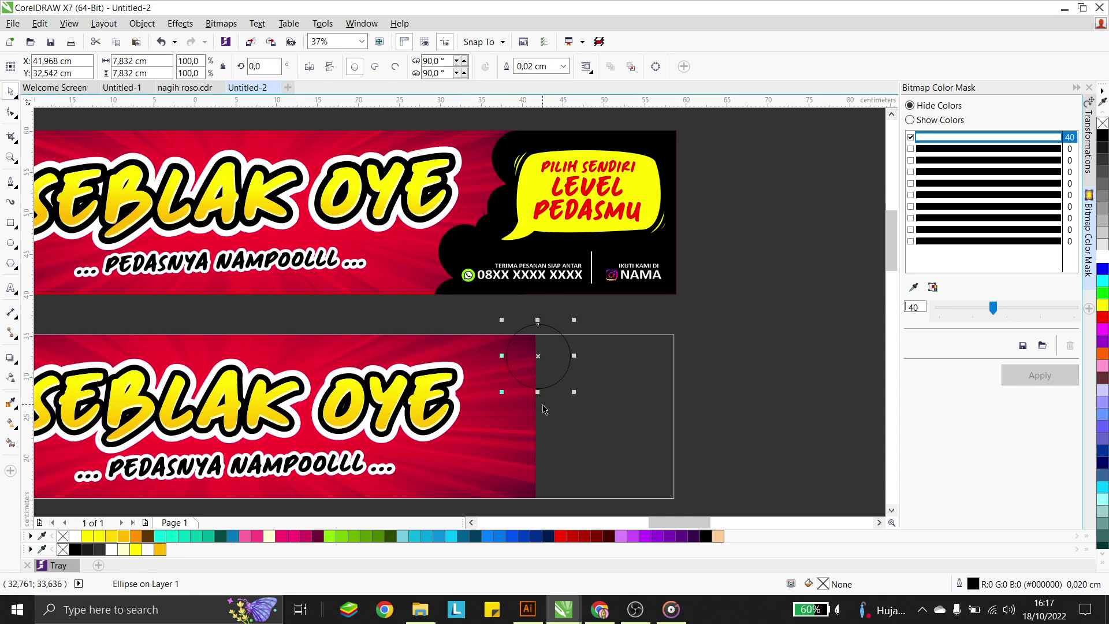
Add smaller and similar-sized circle copies in a chain running down and left to the lower banner's bottom edge
{"action": "left_click_drag", "start_coordinate": [561, 344], "coordinate": [482, 449]}
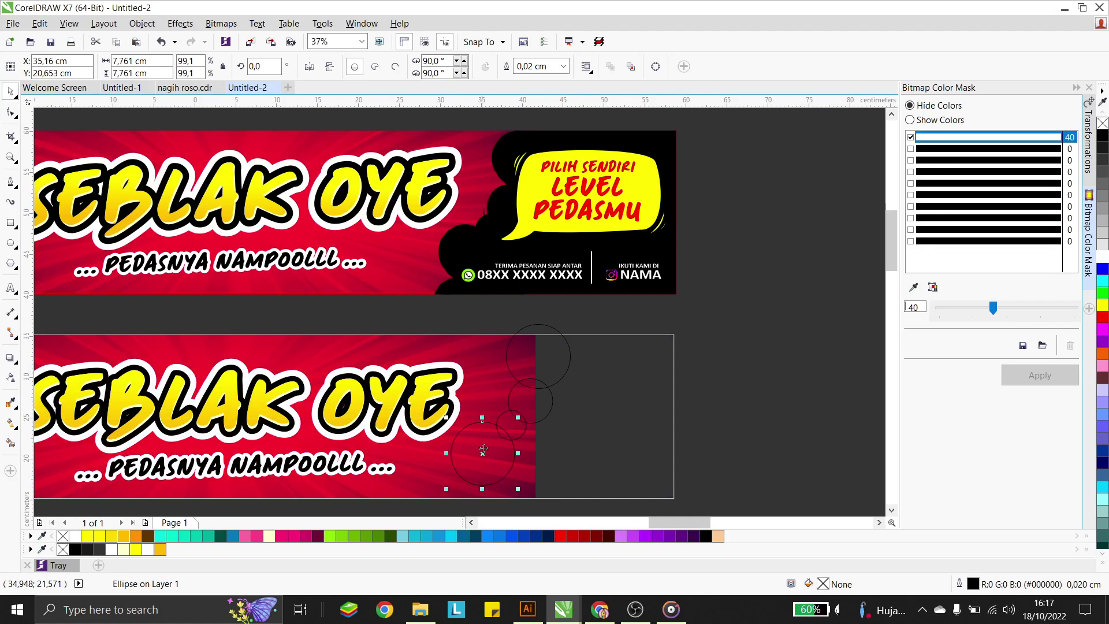
{"action": "left_click", "coordinate": [528, 402]}
{"action": "left_click_drag", "start_coordinate": [530, 400], "coordinate": [472, 502]}
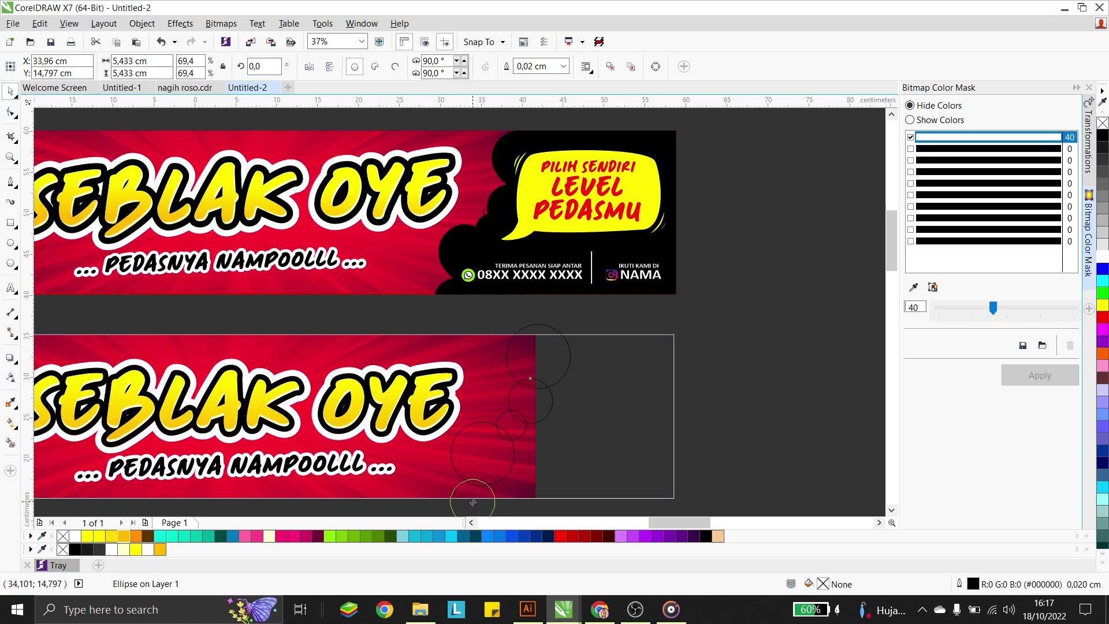
{"action": "scroll", "coordinate": [509, 371], "scroll_direction": "down", "scroll_amount": 3}
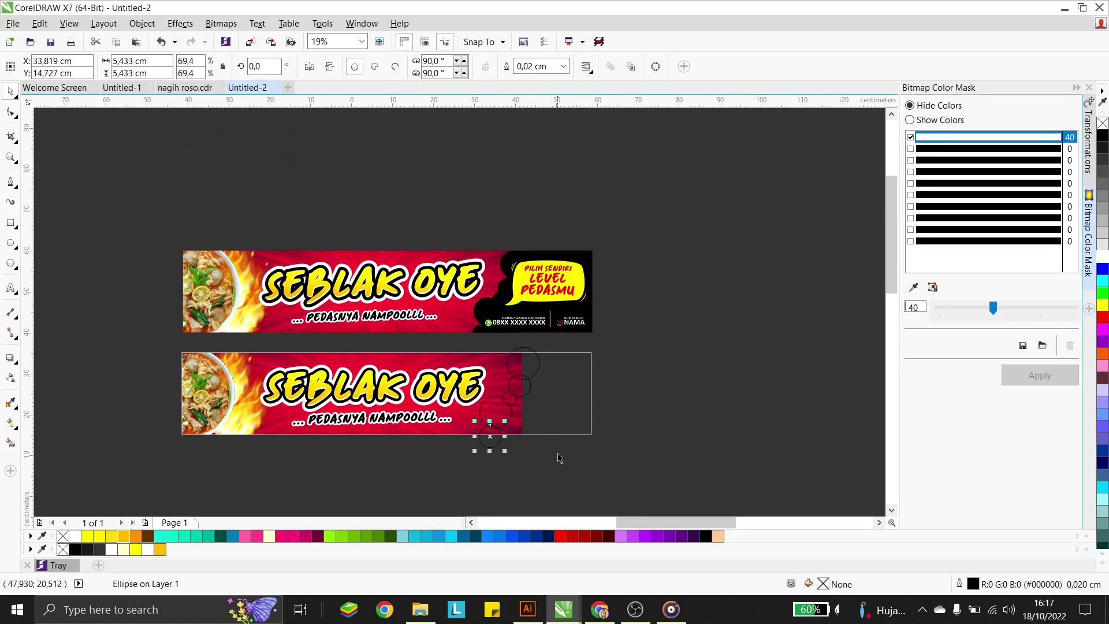
Fill all five circles black without an outline and PowerClip them inside the lower banner's frame
{"action": "left_click_drag", "start_coordinate": [561, 472], "coordinate": [455, 333]}
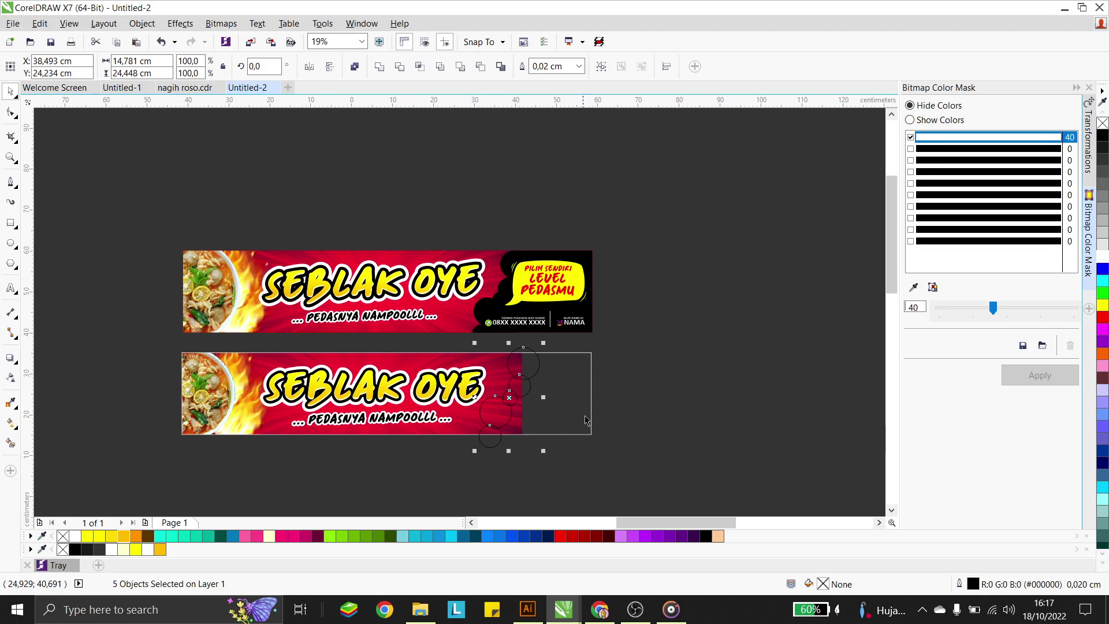
{"action": "left_click", "coordinate": [1102, 138]}
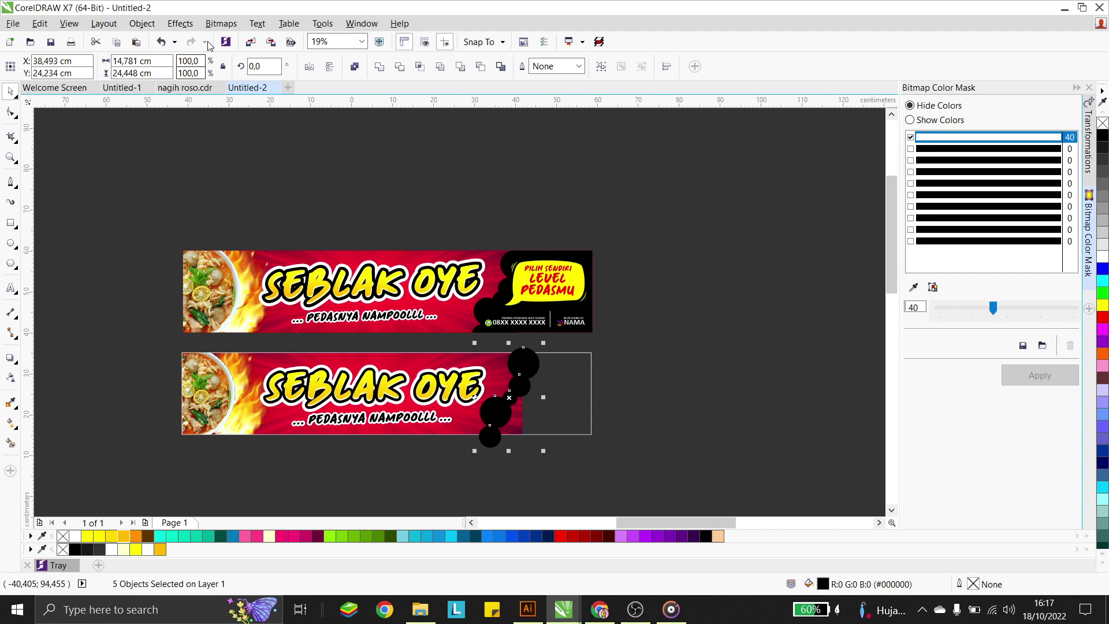
{"action": "left_click", "coordinate": [142, 24]}
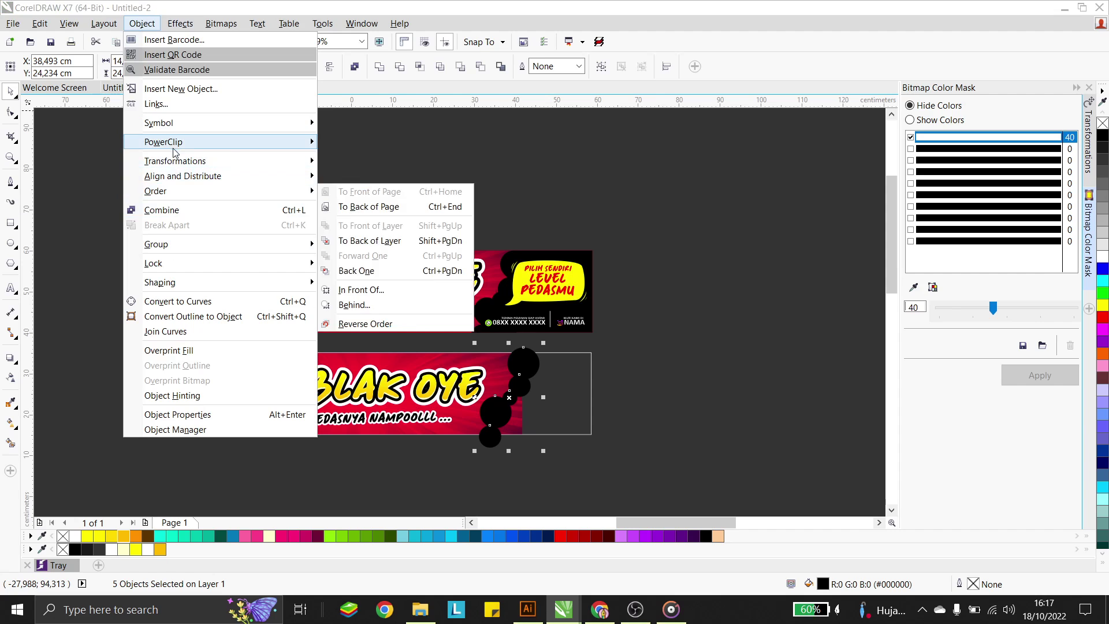
{"action": "mouse_move", "coordinate": [163, 141]}
{"action": "left_click", "coordinate": [370, 141]}
{"action": "left_click", "coordinate": [546, 369]}
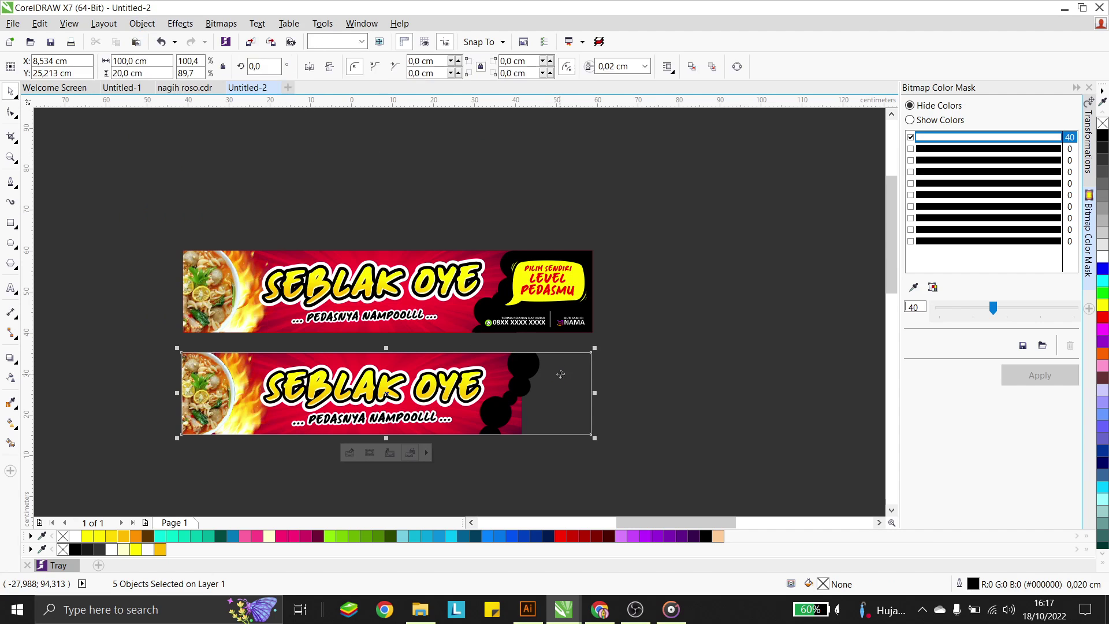
Draw a closed Pen shape about 35.8 × 26.2 cm covering the lower banner's empty right end and fill it black without an outline
{"action": "scroll", "coordinate": [609, 418], "scroll_direction": "up", "scroll_amount": 2}
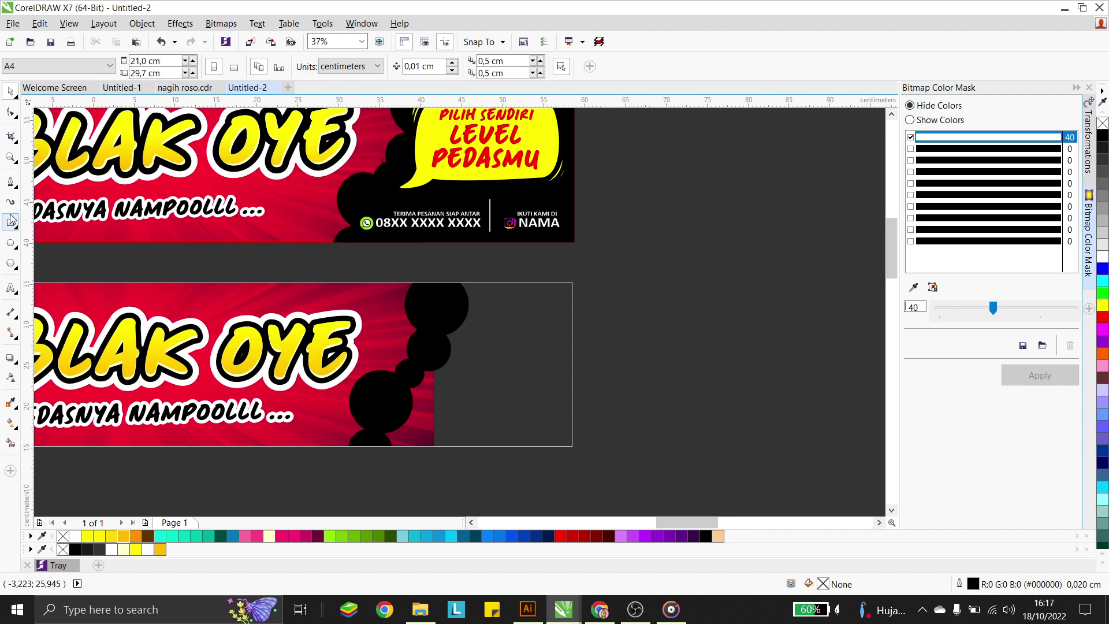
{"action": "left_click", "coordinate": [11, 183]}
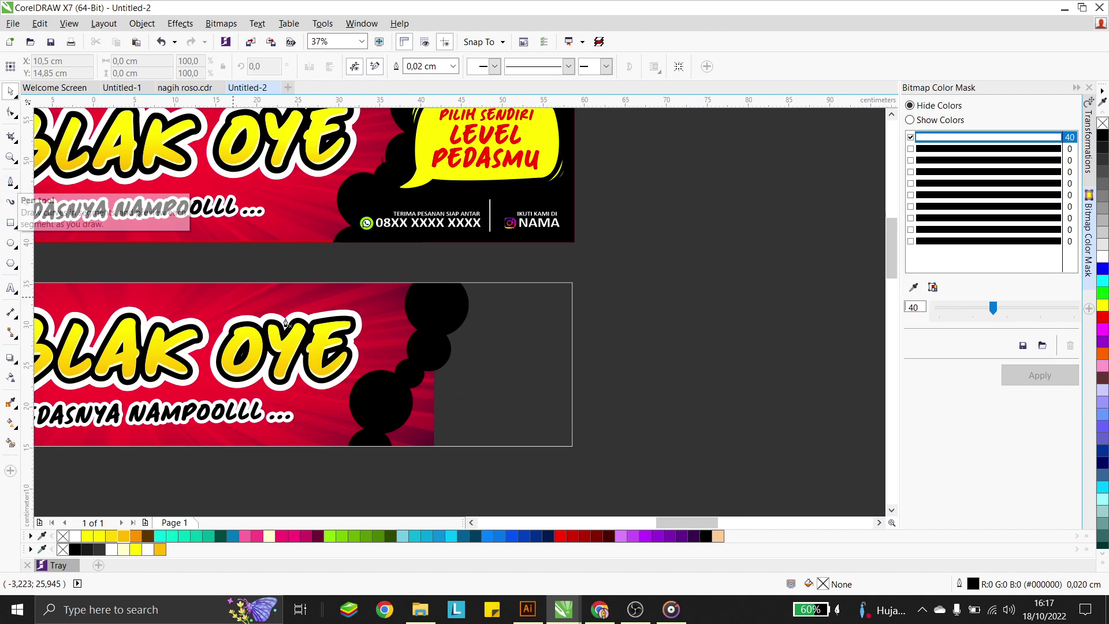
{"action": "left_click", "coordinate": [640, 466]}
{"action": "left_click", "coordinate": [368, 466]}
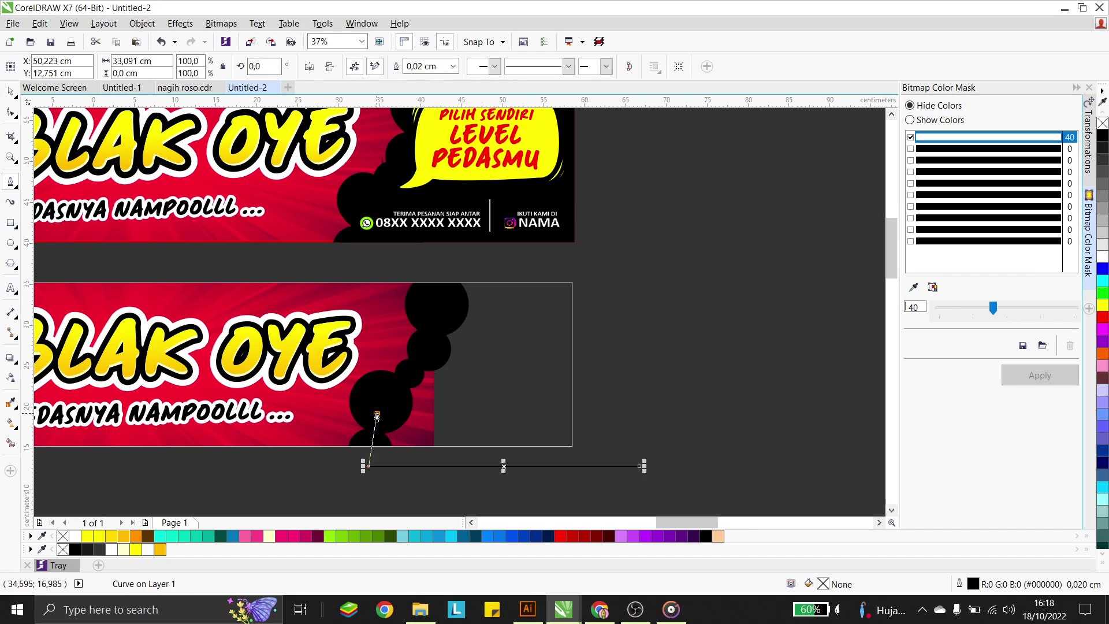
{"action": "left_click", "coordinate": [376, 413]}
{"action": "left_click_drag", "start_coordinate": [417, 359], "coordinate": [436, 331]}
{"action": "left_click", "coordinate": [443, 277]}
{"action": "left_click_drag", "start_coordinate": [508, 258], "coordinate": [521, 255]}
{"action": "left_click_drag", "start_coordinate": [623, 264], "coordinate": [640, 290]}
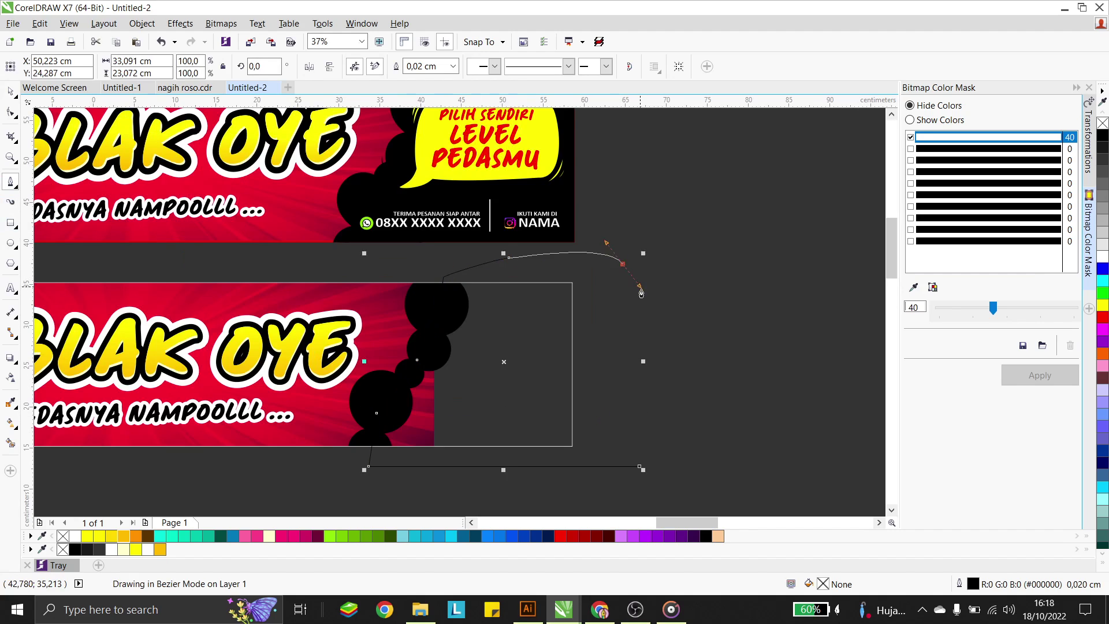
{"action": "left_click_drag", "start_coordinate": [662, 342], "coordinate": [662, 379]}
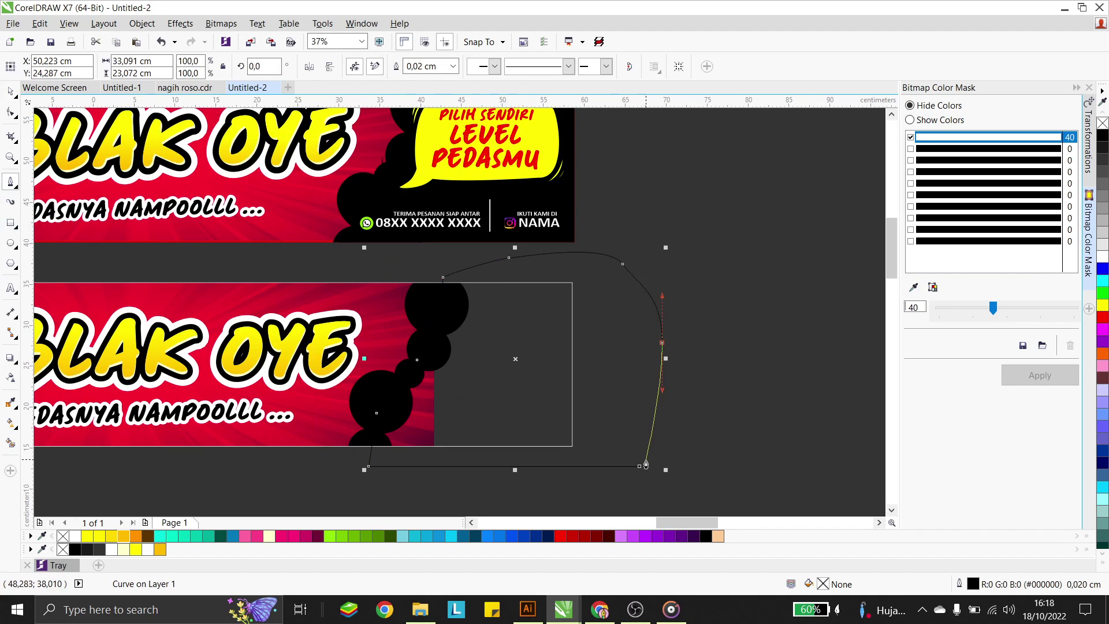
{"action": "left_click", "coordinate": [1101, 136]}
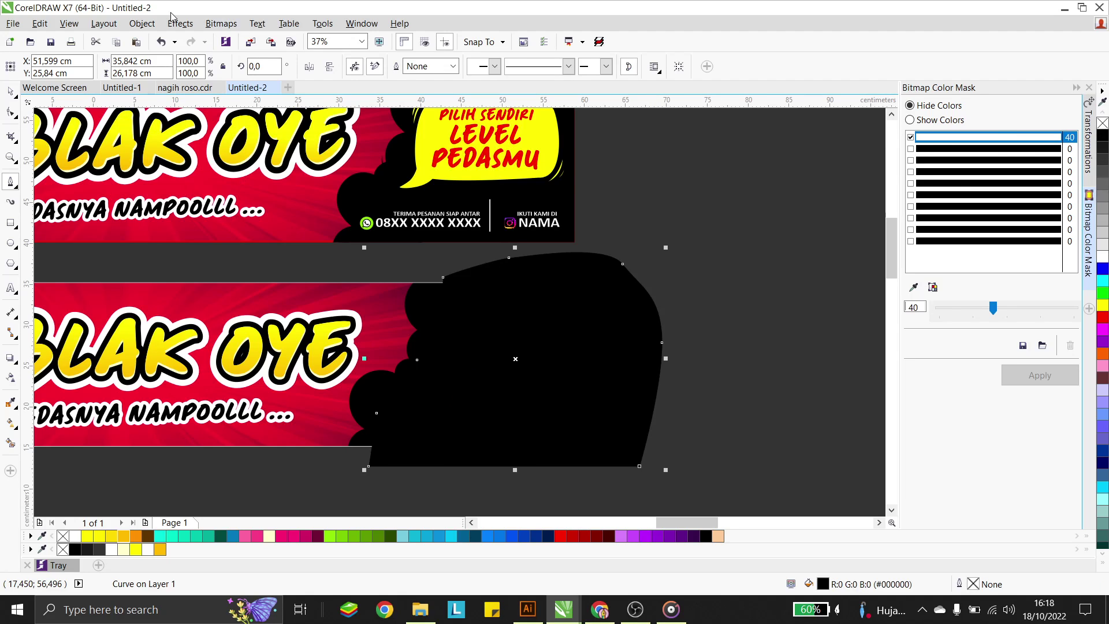
PowerClip the black shape inside the lower banner's frame and remove the frame's outline
{"action": "left_click", "coordinate": [142, 23]}
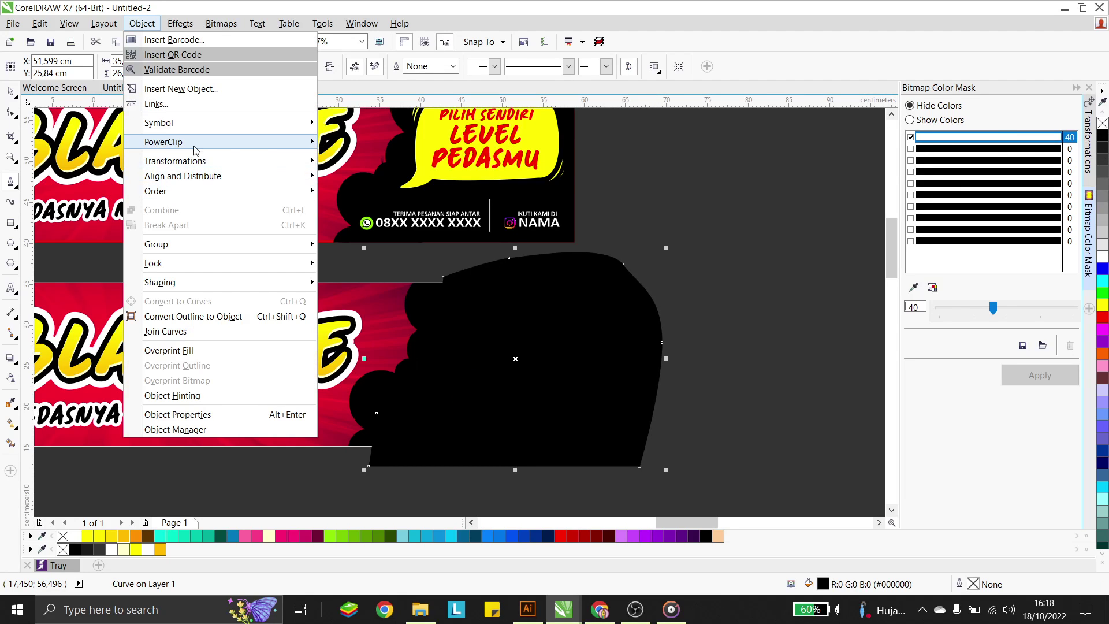
{"action": "mouse_move", "coordinate": [193, 147]}
{"action": "left_click", "coordinate": [363, 145]}
{"action": "left_click", "coordinate": [373, 289]}
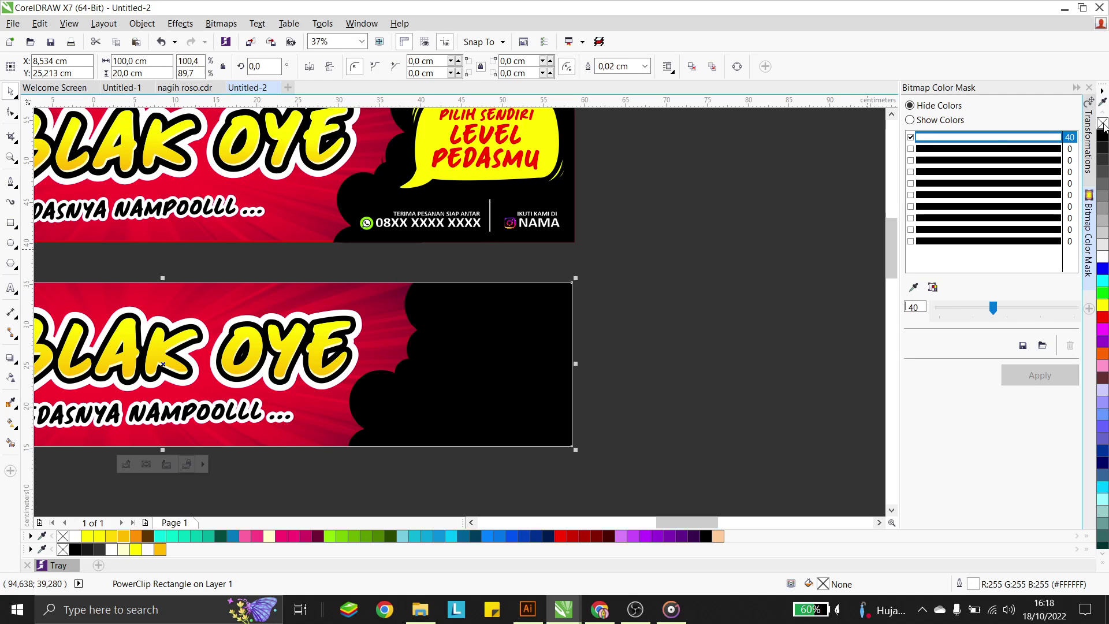
{"action": "left_click", "coordinate": [664, 280]}
{"action": "scroll", "coordinate": [668, 285], "scroll_direction": "down", "scroll_amount": 2}
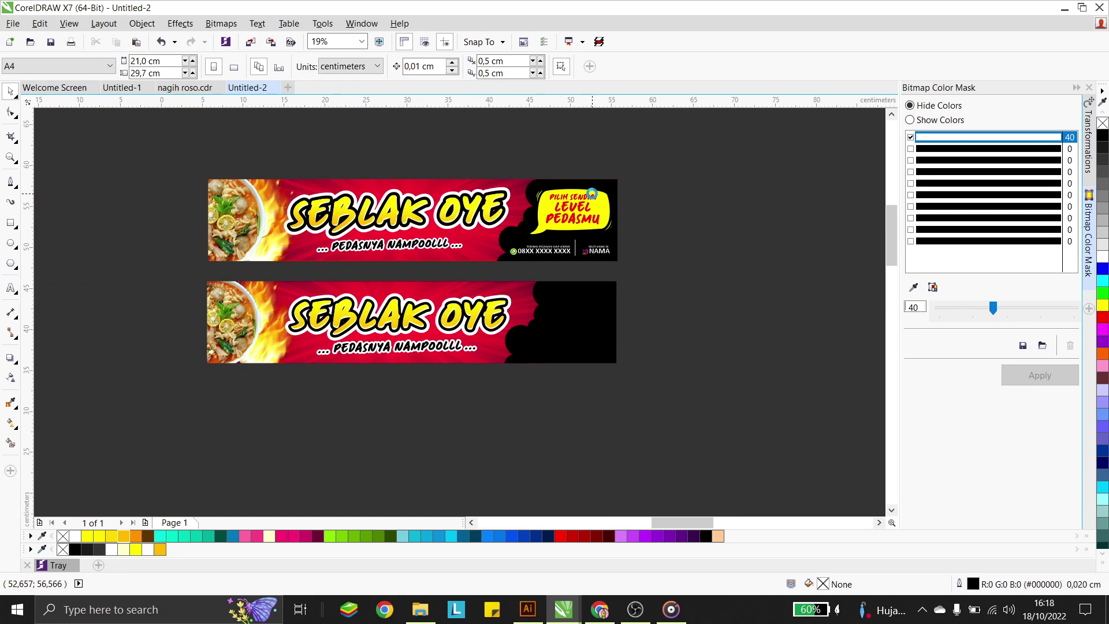
Add a three-line artistic text block on the black area of the lower banner
{"action": "scroll", "coordinate": [587, 217], "scroll_direction": "up", "scroll_amount": 2}
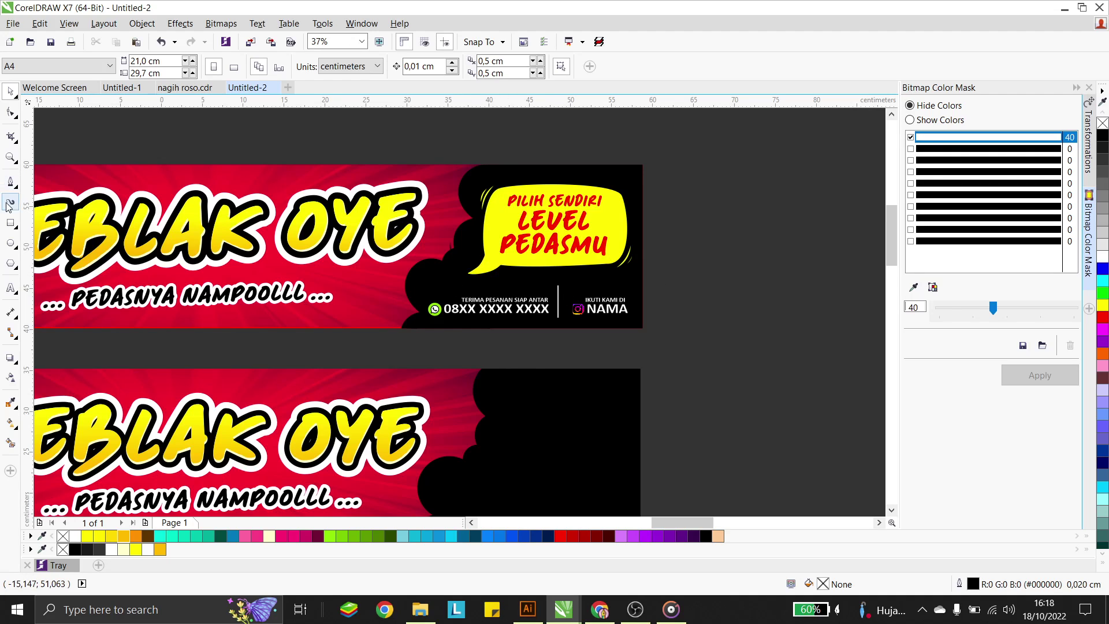
{"action": "left_click", "coordinate": [10, 287]}
{"action": "left_click", "coordinate": [531, 419]}
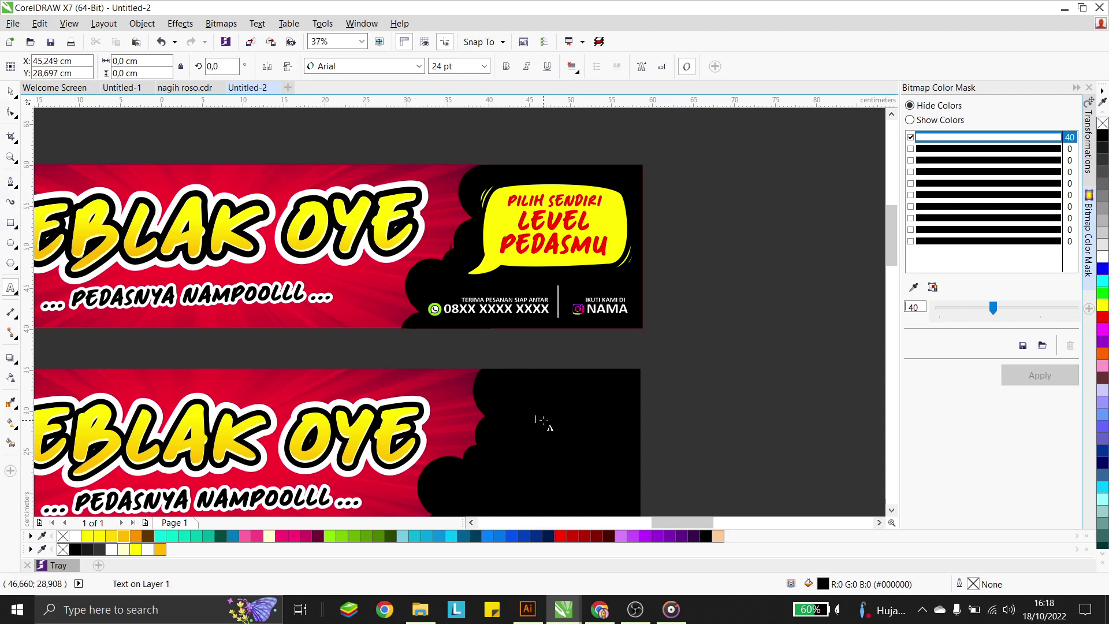
{"action": "type", "text": "T"}
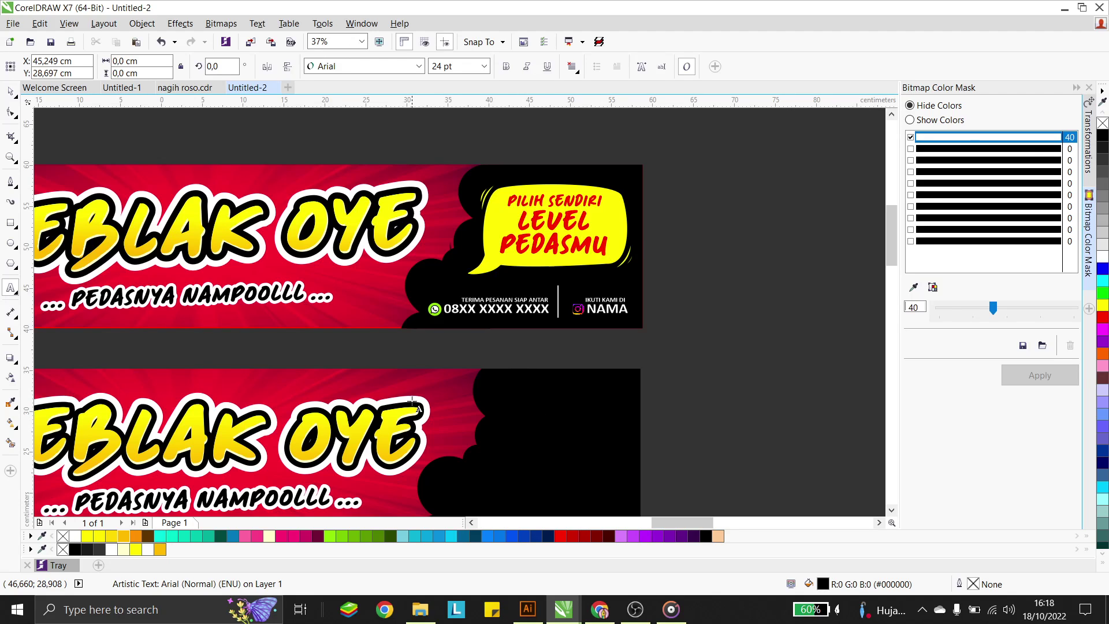
{"action": "left_click", "coordinate": [11, 92]}
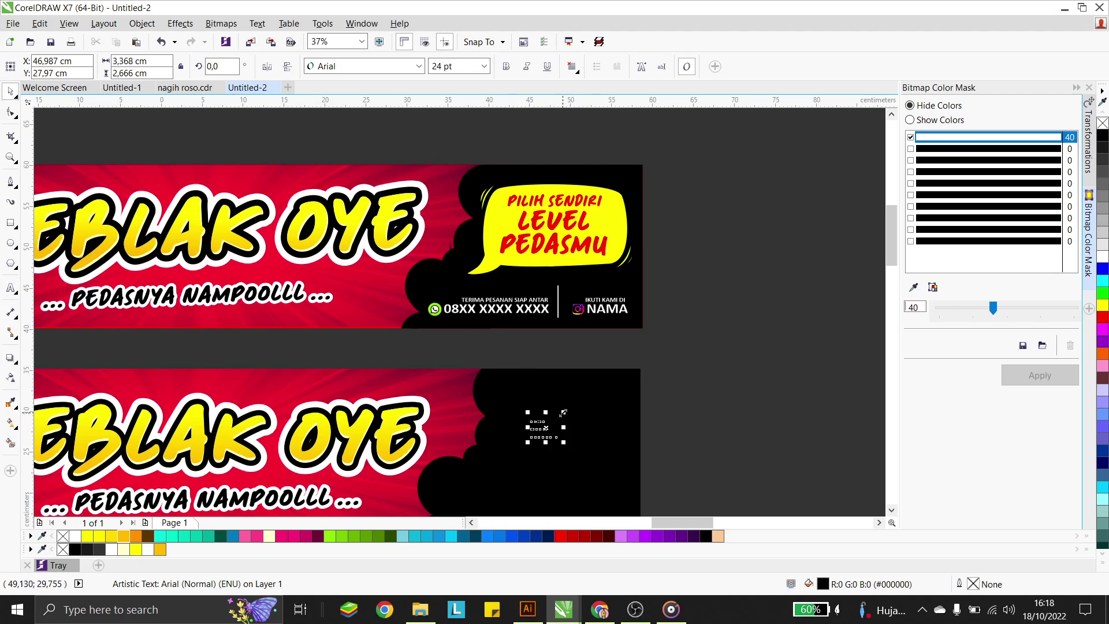
Enlarge the new three-line text to about 67.7 pt and set its font to Cecep's Handwriting
{"action": "left_click_drag", "start_coordinate": [563, 412], "coordinate": [588, 392]}
{"action": "left_click", "coordinate": [418, 66]}
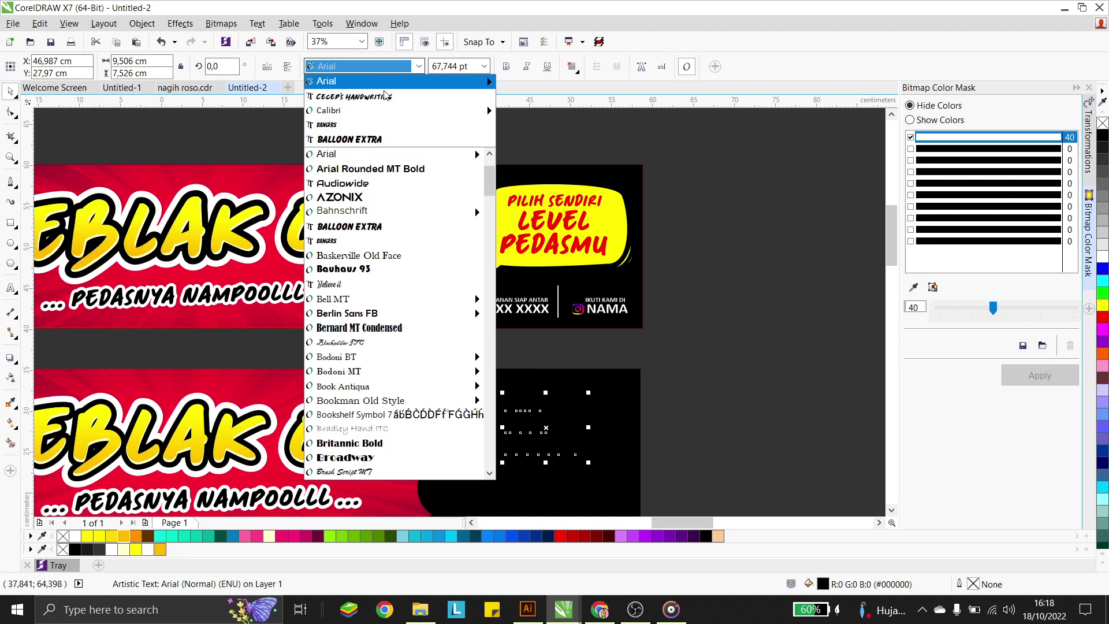
{"action": "left_click", "coordinate": [385, 94]}
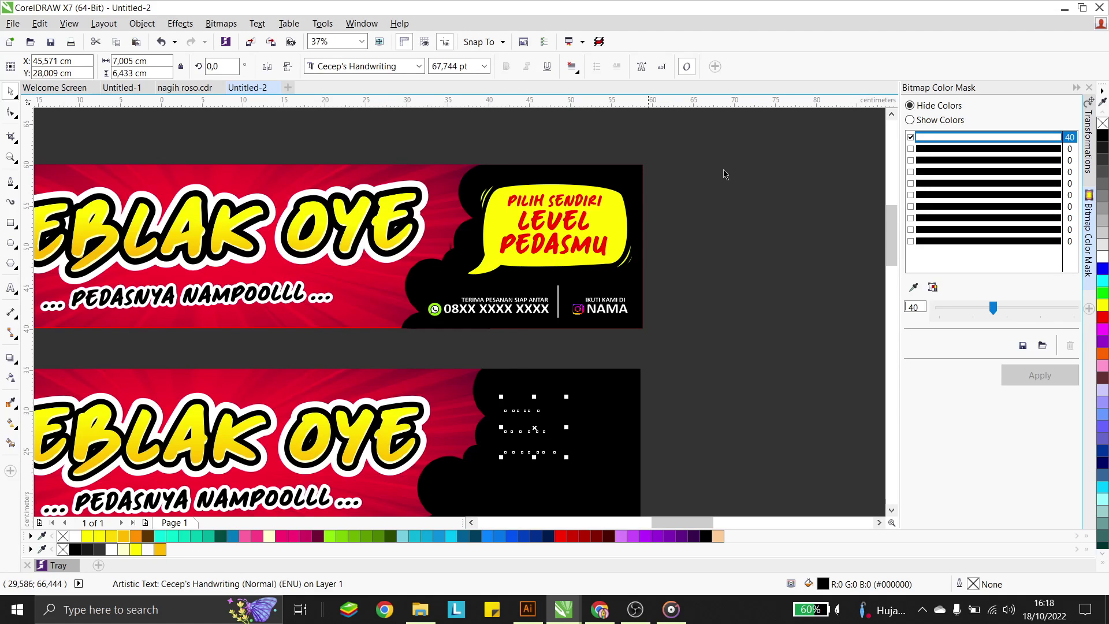
Fill the three-line text red (R255 G0 B0) and break it apart into separate line objects
{"action": "left_click", "coordinate": [1103, 318]}
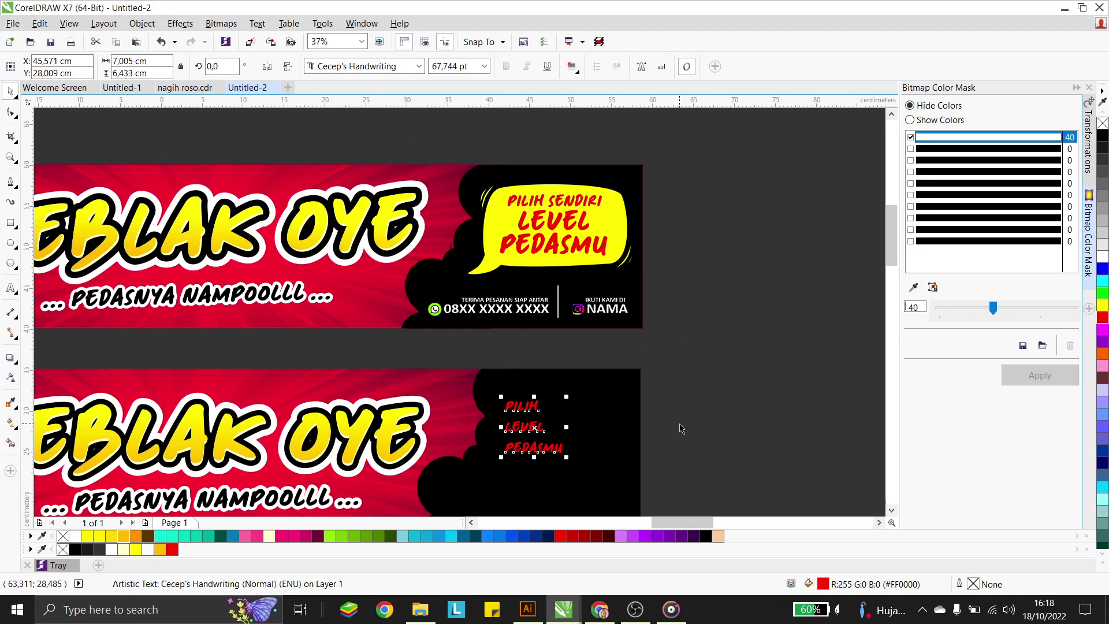
{"action": "left_click", "coordinate": [693, 427]}
{"action": "key", "text": "ctrl+z"}
{"action": "left_click", "coordinate": [650, 436]}
{"action": "scroll", "coordinate": [548, 487], "scroll_direction": "up", "scroll_amount": 1}
{"action": "left_click", "coordinate": [534, 412]}
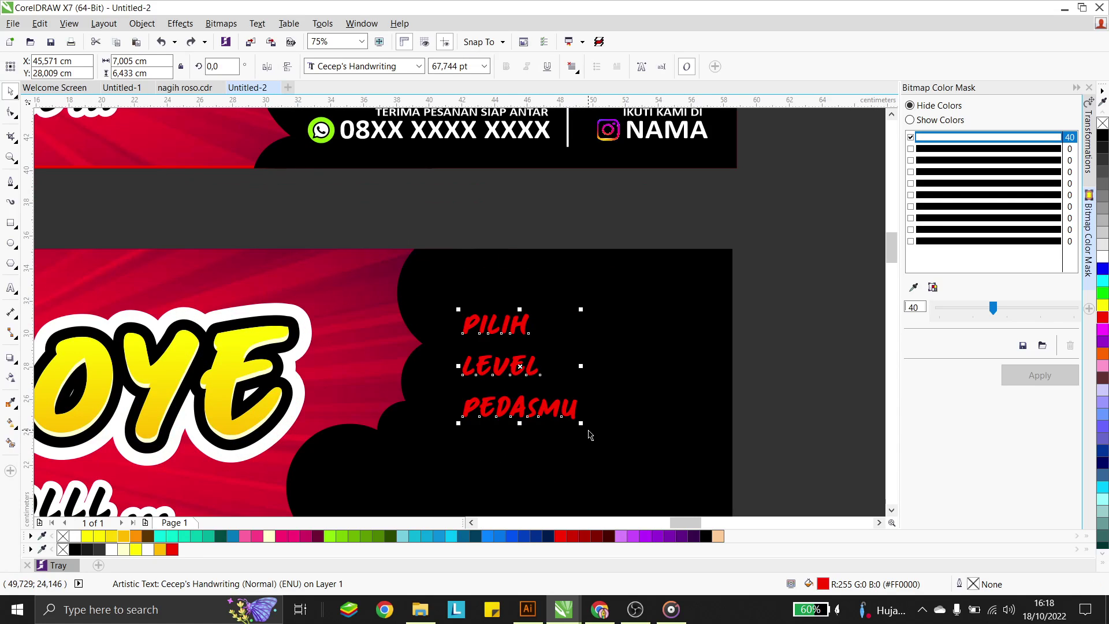
{"action": "left_click", "coordinate": [822, 387]}
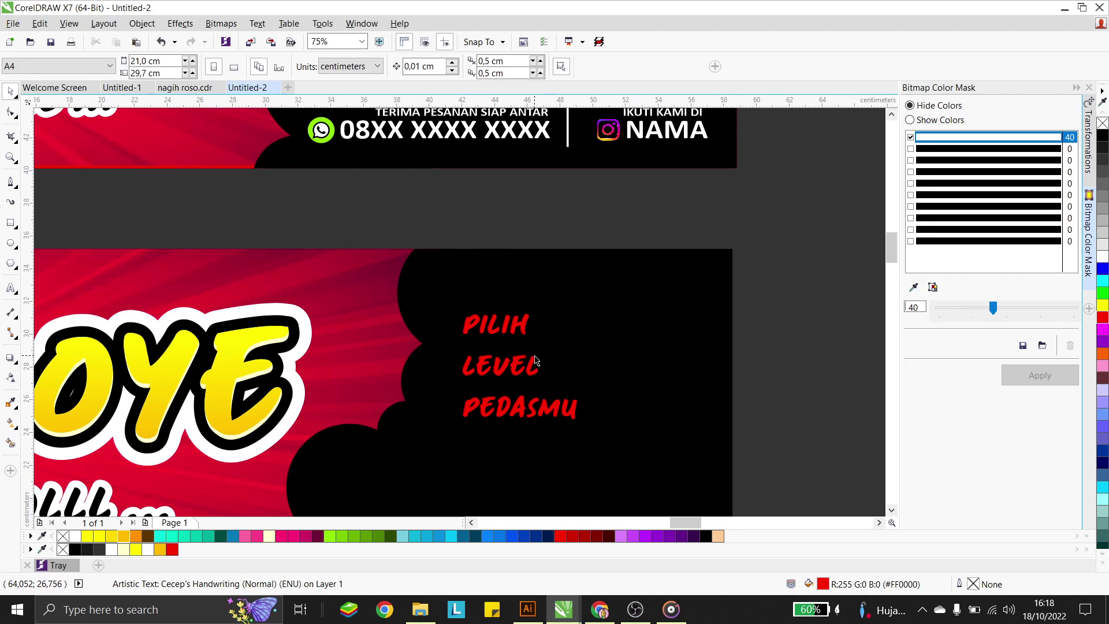
{"action": "left_click", "coordinate": [533, 363]}
Extend the first text line on the black area to read PILIH SENDIRI
{"action": "double_click", "coordinate": [527, 327]}
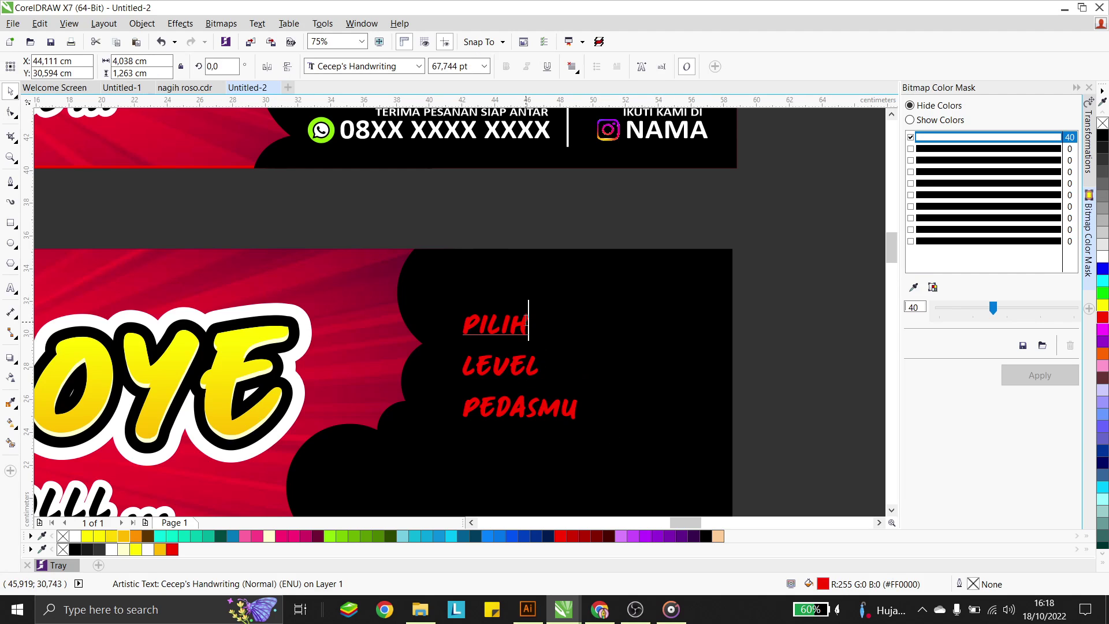
{"action": "type", "text": "SENDIRI"}
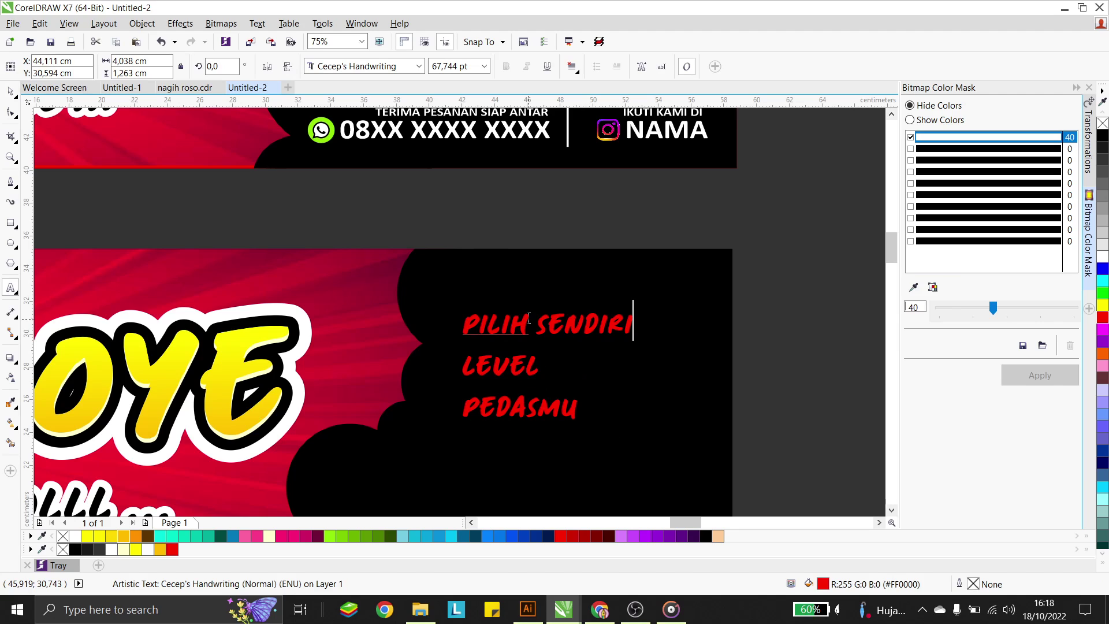
{"action": "left_click", "coordinate": [11, 91]}
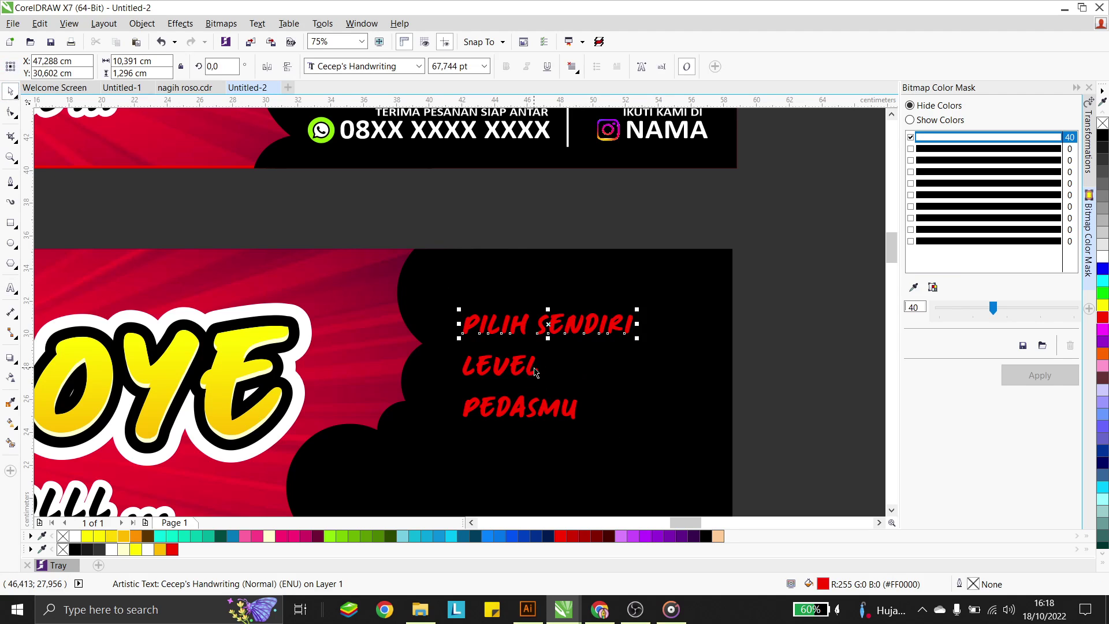
Enlarge LEVEL and PEDASMU and stack them beneath PILIH SENDIRI, making the three lines about 14.3 × 7.9 cm overall
{"action": "left_click_drag", "start_coordinate": [535, 372], "coordinate": [572, 360]}
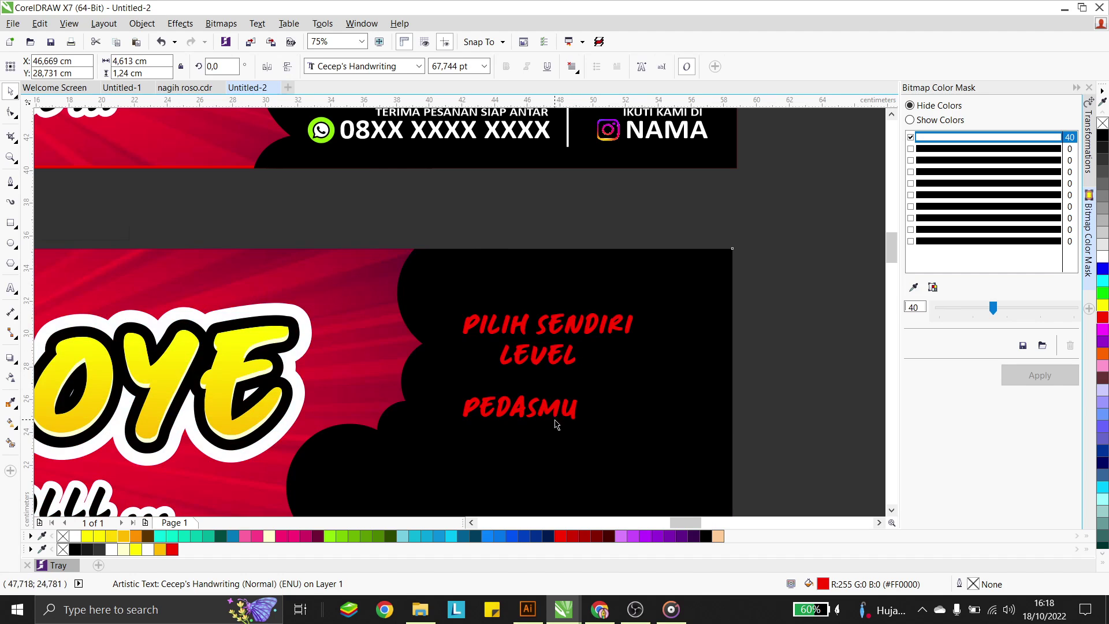
{"action": "left_click_drag", "start_coordinate": [551, 411], "coordinate": [714, 448]}
{"action": "left_click", "coordinate": [559, 355], "text": "shift"}
{"action": "left_click_drag", "start_coordinate": [647, 361], "coordinate": [593, 359]}
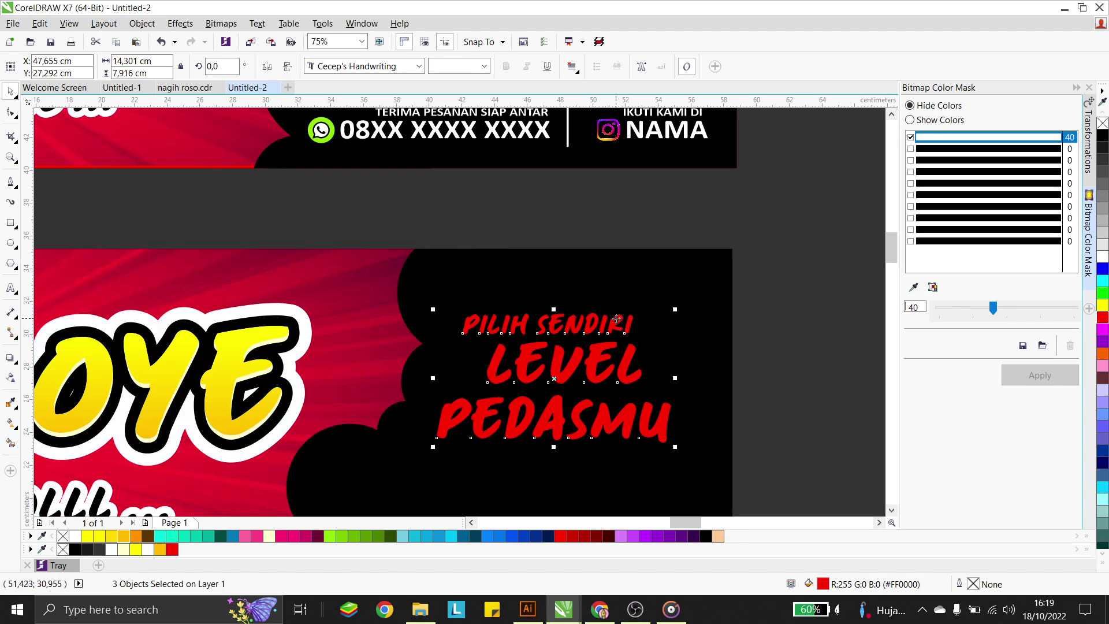
Centre the three text lines on one another and shift them slightly within the black area
{"action": "left_click", "coordinate": [765, 467]}
{"action": "left_click_drag", "start_coordinate": [768, 463], "coordinate": [409, 272]}
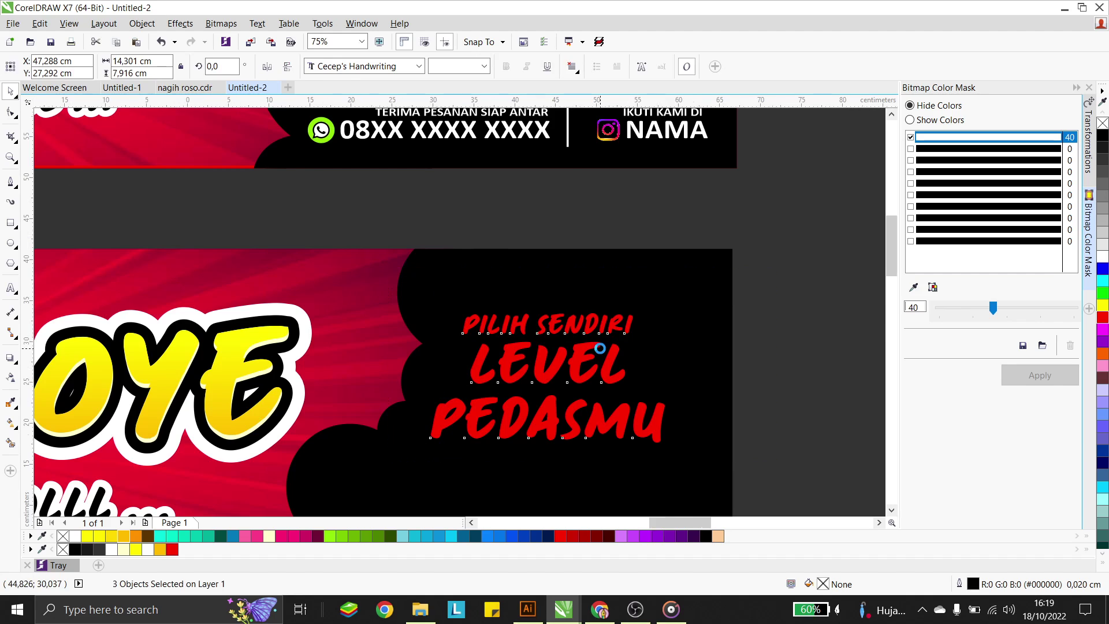
{"action": "scroll", "coordinate": [599, 359], "scroll_direction": "down", "scroll_amount": 1}
{"action": "left_click_drag", "start_coordinate": [593, 353], "coordinate": [603, 356]}
{"action": "left_click", "coordinate": [691, 357]}
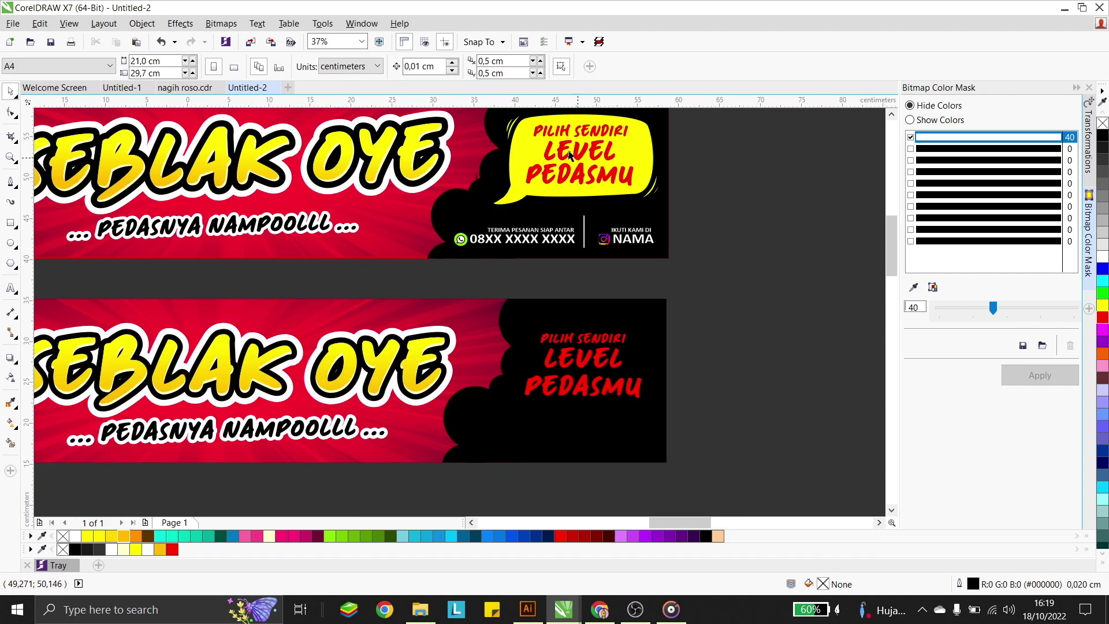
Draw a closed, round-cornered Pen shape about 17.2 × 10.5 cm around the three-line text and give it a white outline
{"action": "left_click", "coordinate": [11, 181]}
{"action": "scroll", "coordinate": [613, 408], "scroll_direction": "up", "scroll_amount": 2}
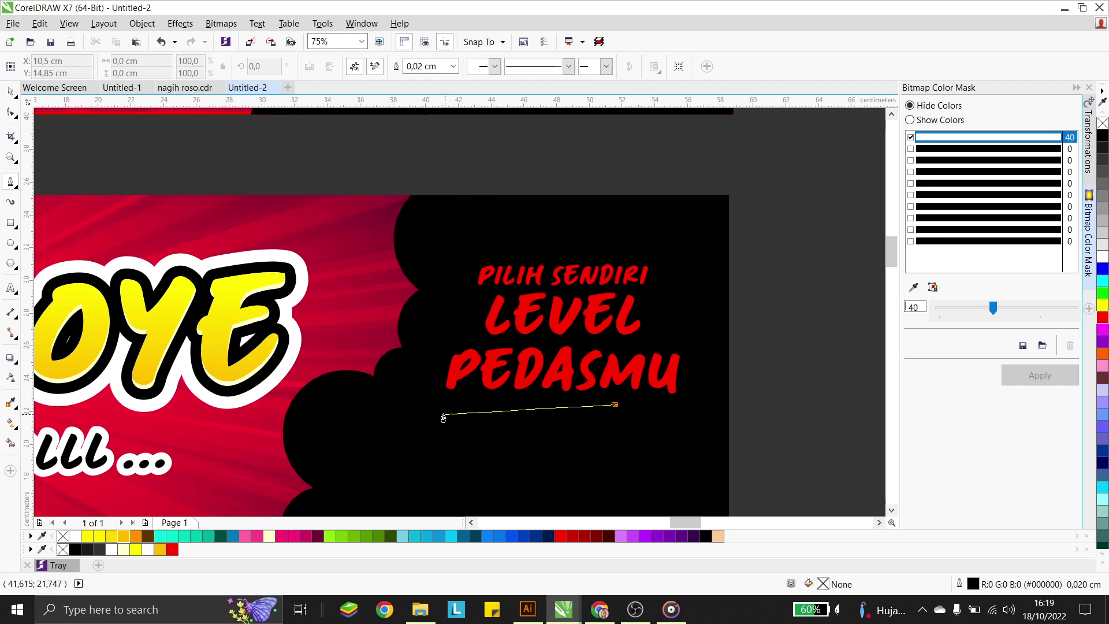
{"action": "left_click_drag", "start_coordinate": [425, 408], "coordinate": [409, 401]}
{"action": "left_click_drag", "start_coordinate": [460, 248], "coordinate": [494, 234]}
{"action": "left_click_drag", "start_coordinate": [690, 263], "coordinate": [699, 283]}
{"action": "left_click", "coordinate": [694, 393]}
{"action": "left_click_drag", "start_coordinate": [694, 393], "coordinate": [683, 409]}
{"action": "left_click", "coordinate": [615, 404]}
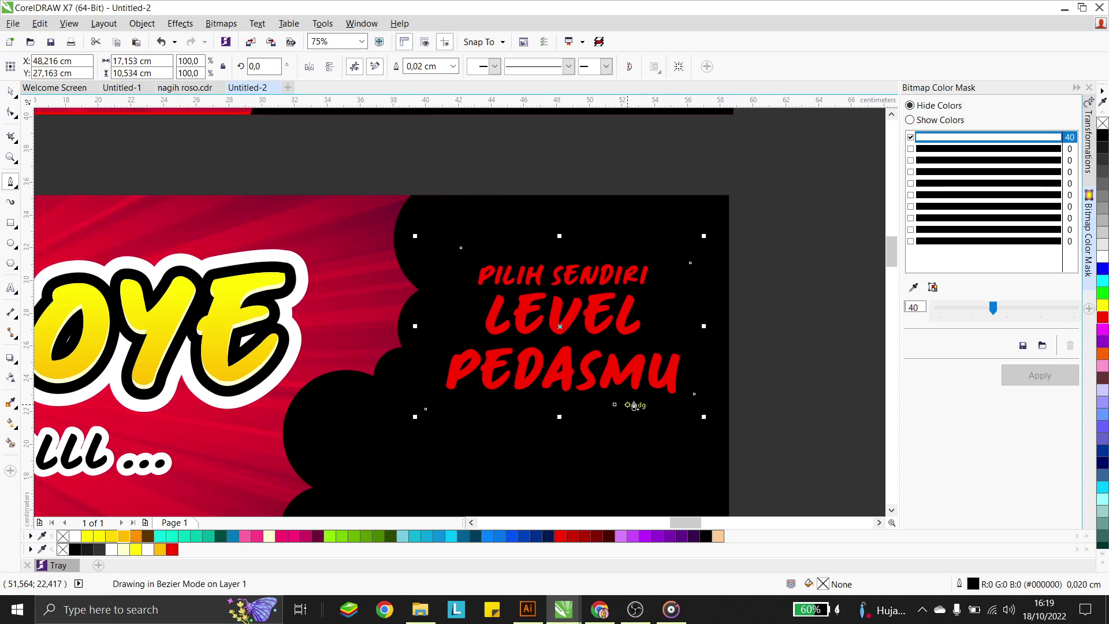
{"action": "right_click", "coordinate": [1104, 256]}
Delete the extra node on the rounded shape's lower edge and narrow the shape to about 16.8 cm
{"action": "left_click", "coordinate": [11, 111]}
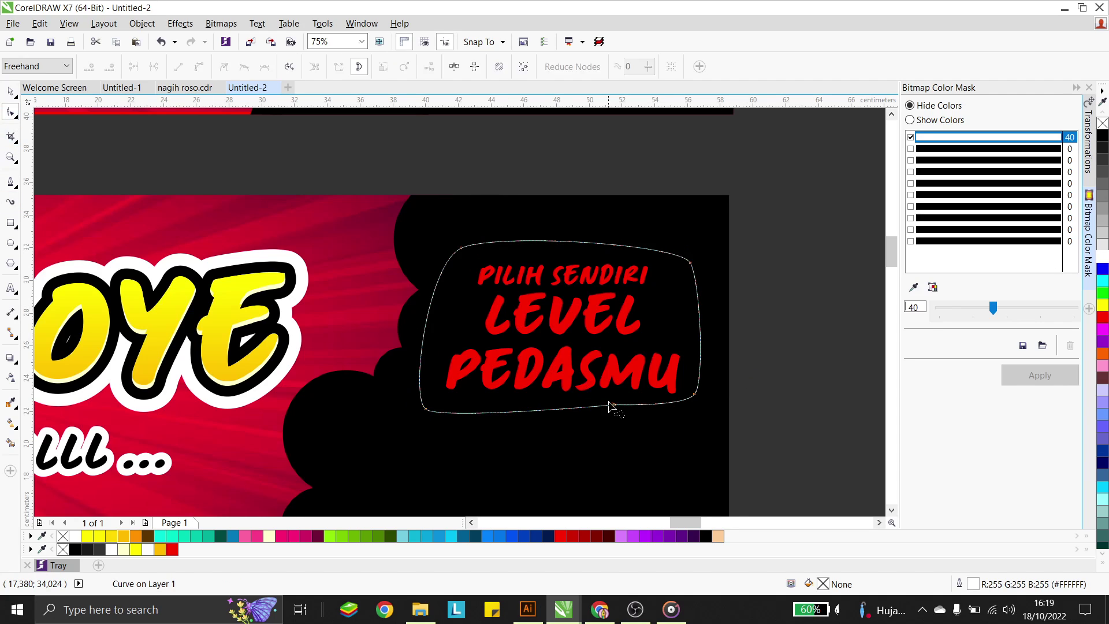
{"action": "left_click_drag", "start_coordinate": [573, 409], "coordinate": [574, 407]}
{"action": "key", "text": "Delete"}
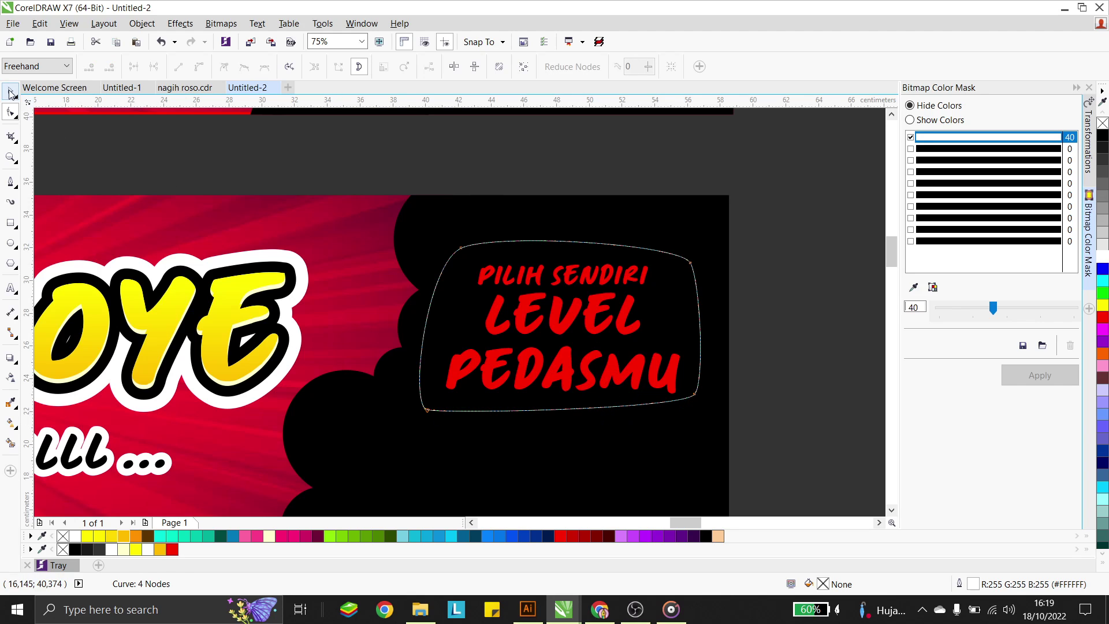
{"action": "key", "text": "space"}
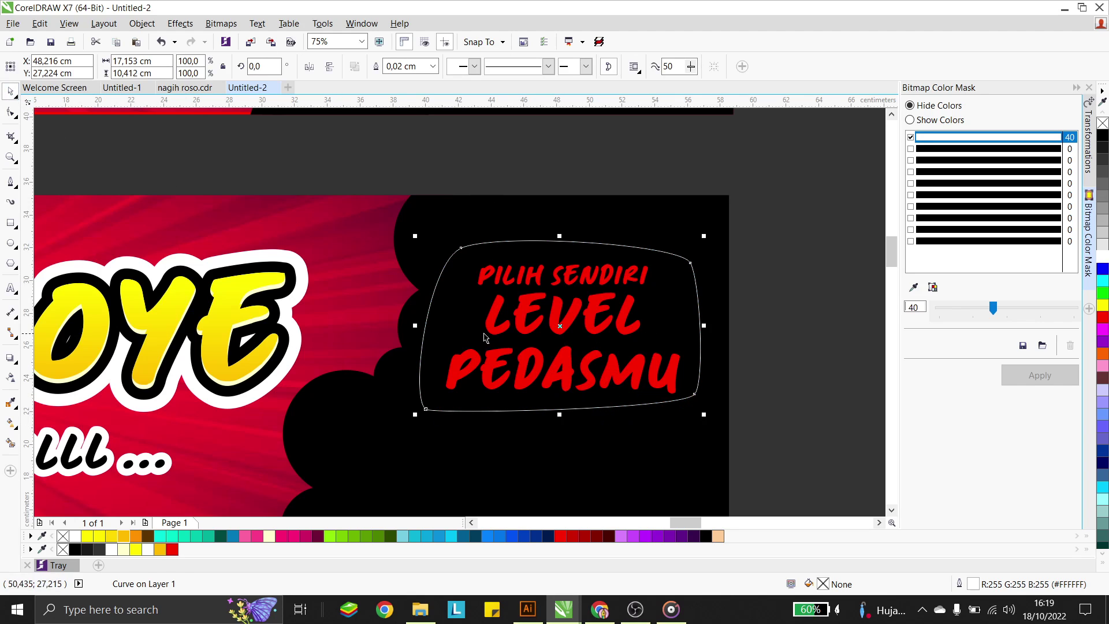
{"action": "left_click_drag", "start_coordinate": [419, 325], "coordinate": [424, 325]}
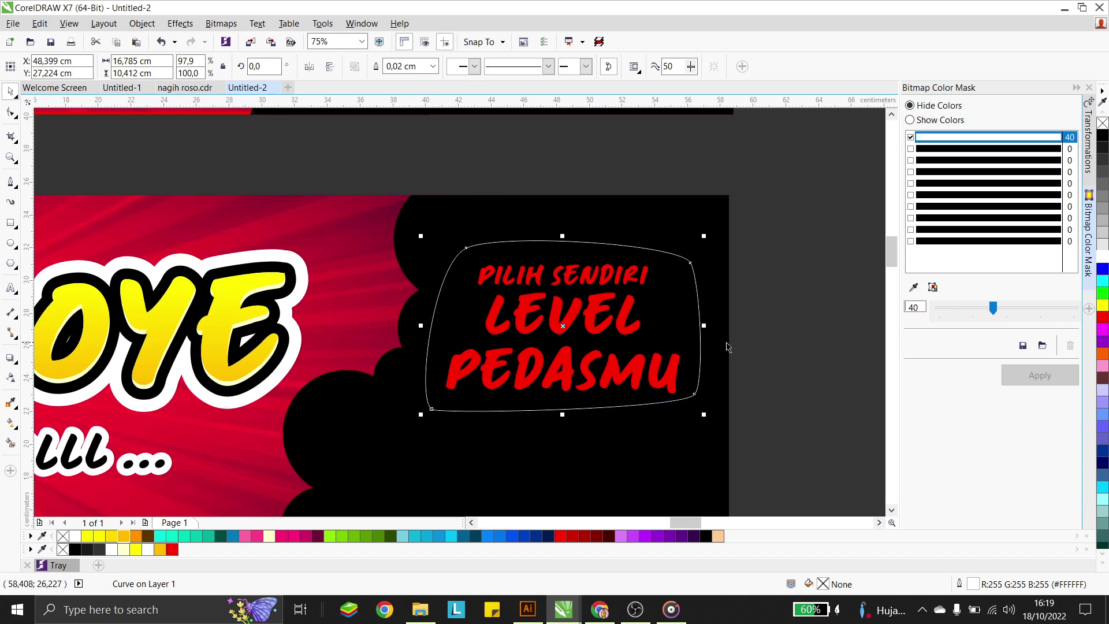
{"action": "left_click_drag", "start_coordinate": [705, 324], "coordinate": [704, 328]}
{"action": "key", "text": "Escape"}
{"action": "scroll", "coordinate": [563, 298], "scroll_direction": "down", "scroll_amount": 1}
{"action": "scroll", "coordinate": [565, 303], "scroll_direction": "down", "scroll_amount": 2}
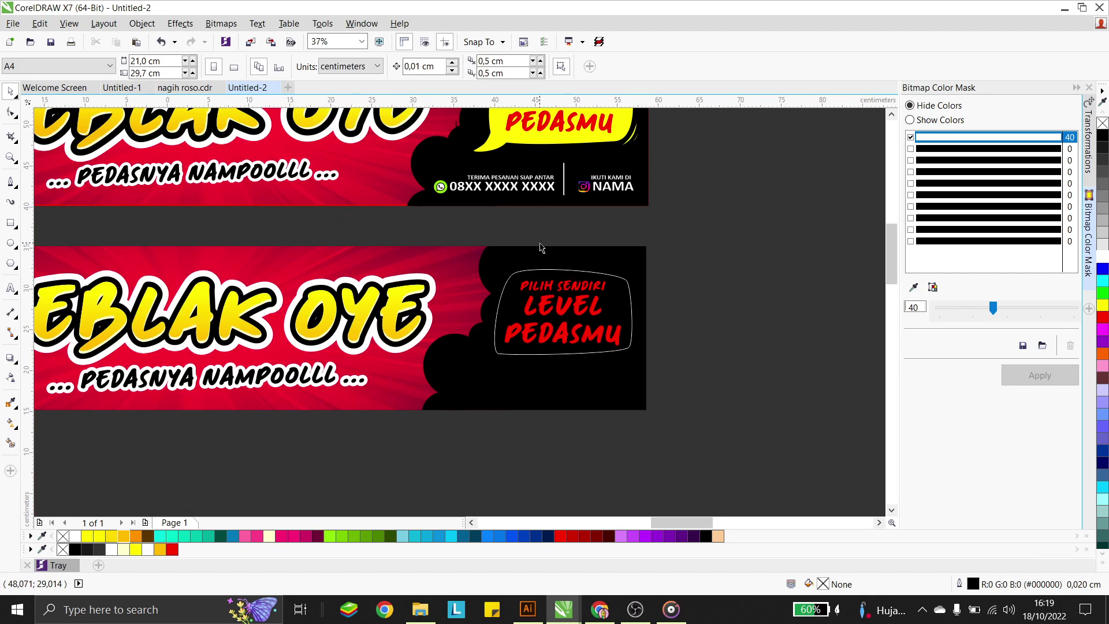
Draw a closed, curved Pen tail about 4.2 × 2.3 cm at the rounded shape's lower-left corner and outline it white
{"action": "left_click", "coordinate": [9, 180]}
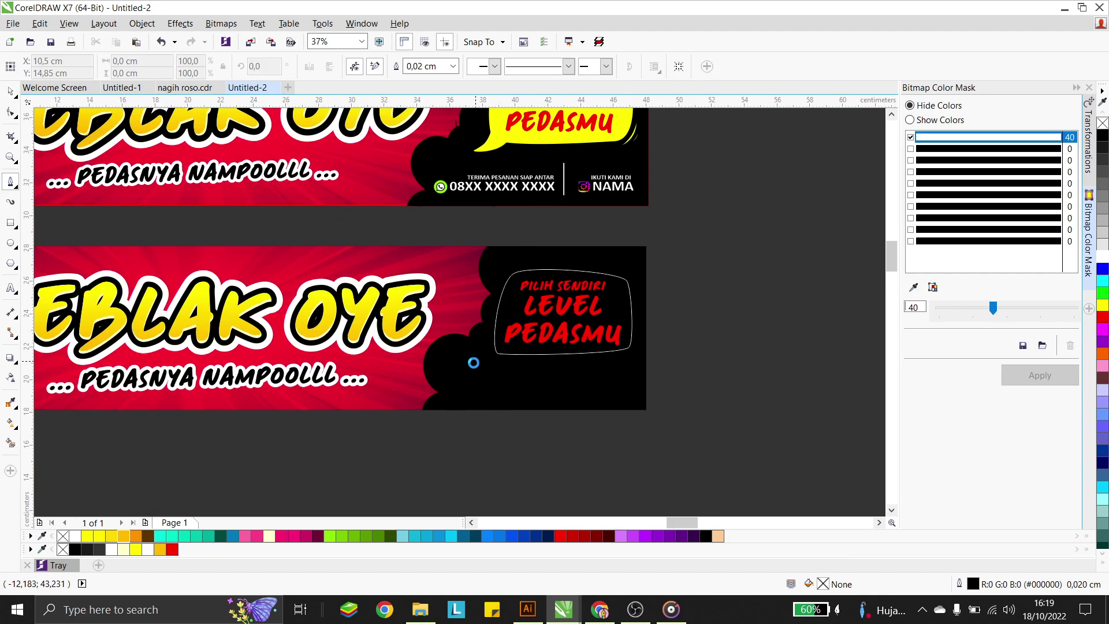
{"action": "scroll", "coordinate": [527, 332], "scroll_direction": "up", "scroll_amount": 2}
{"action": "left_click_drag", "start_coordinate": [520, 342], "coordinate": [508, 356]}
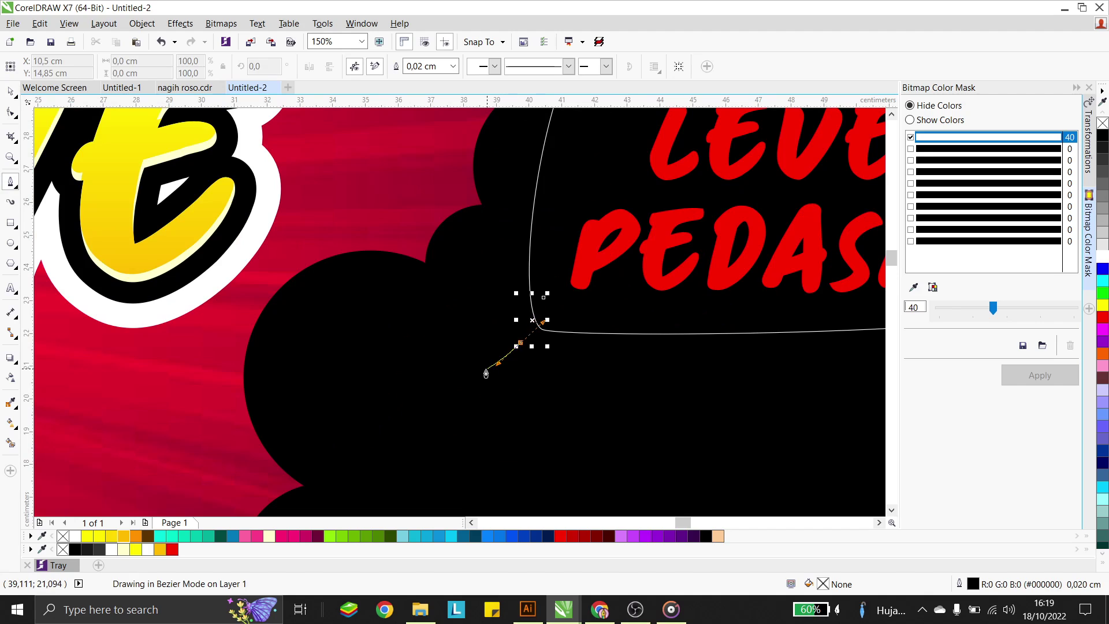
{"action": "left_click", "coordinate": [480, 371]}
{"action": "left_click_drag", "start_coordinate": [580, 360], "coordinate": [618, 340]}
{"action": "left_click", "coordinate": [618, 316]}
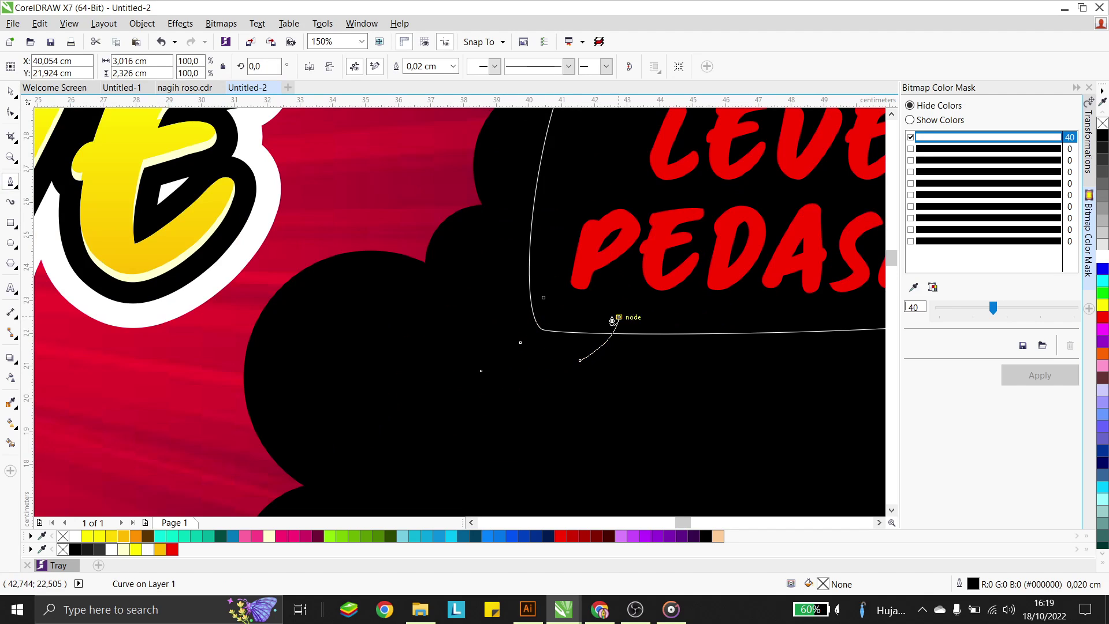
{"action": "left_click", "coordinate": [543, 297]}
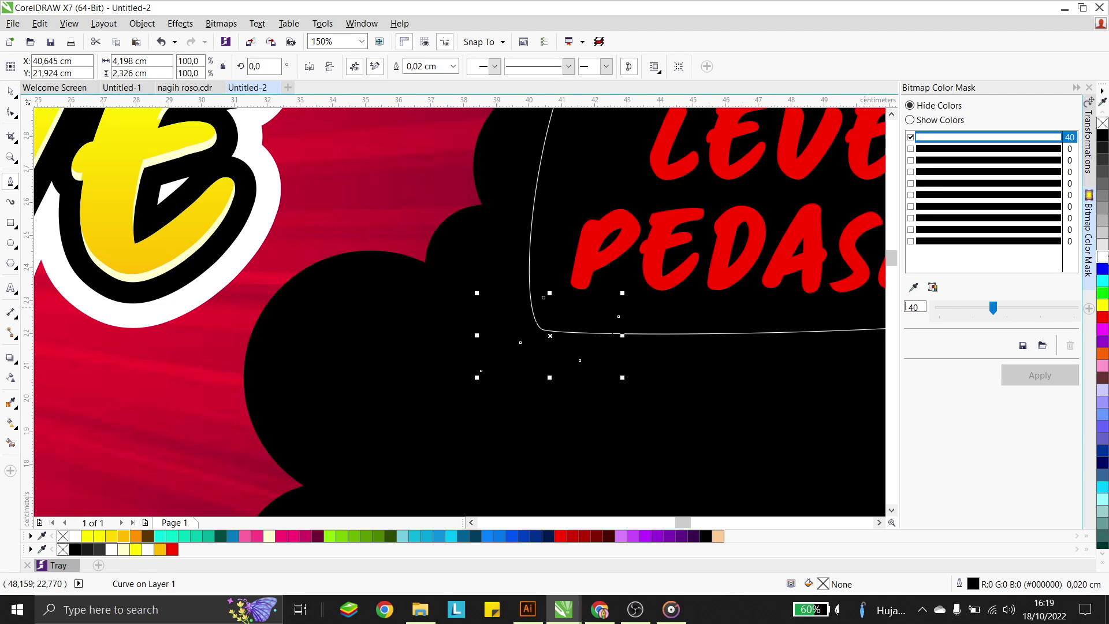
{"action": "right_click", "coordinate": [1103, 259]}
{"action": "left_click", "coordinate": [10, 91]}
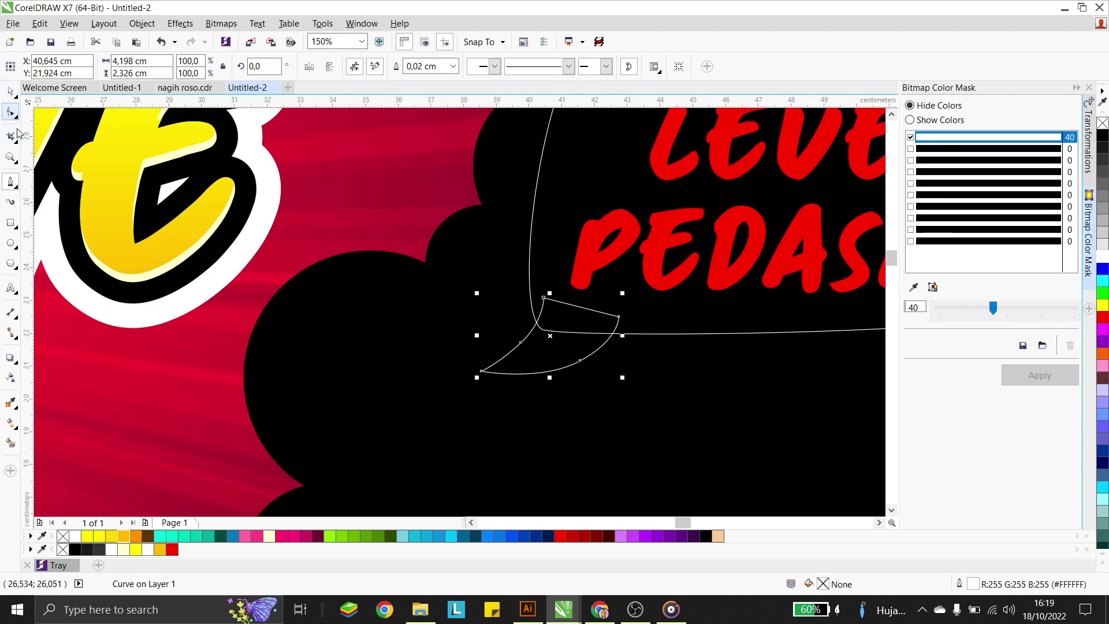
Try to weld the curved tail to the rounded shape
{"action": "left_click", "coordinate": [542, 176], "text": "shift"}
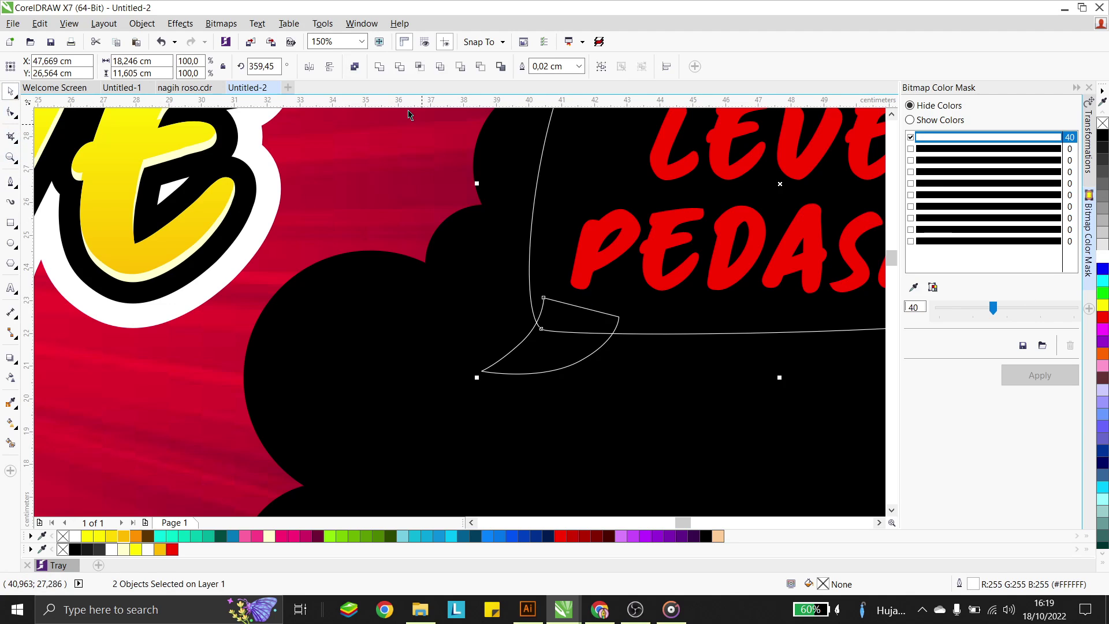
{"action": "left_click", "coordinate": [379, 66]}
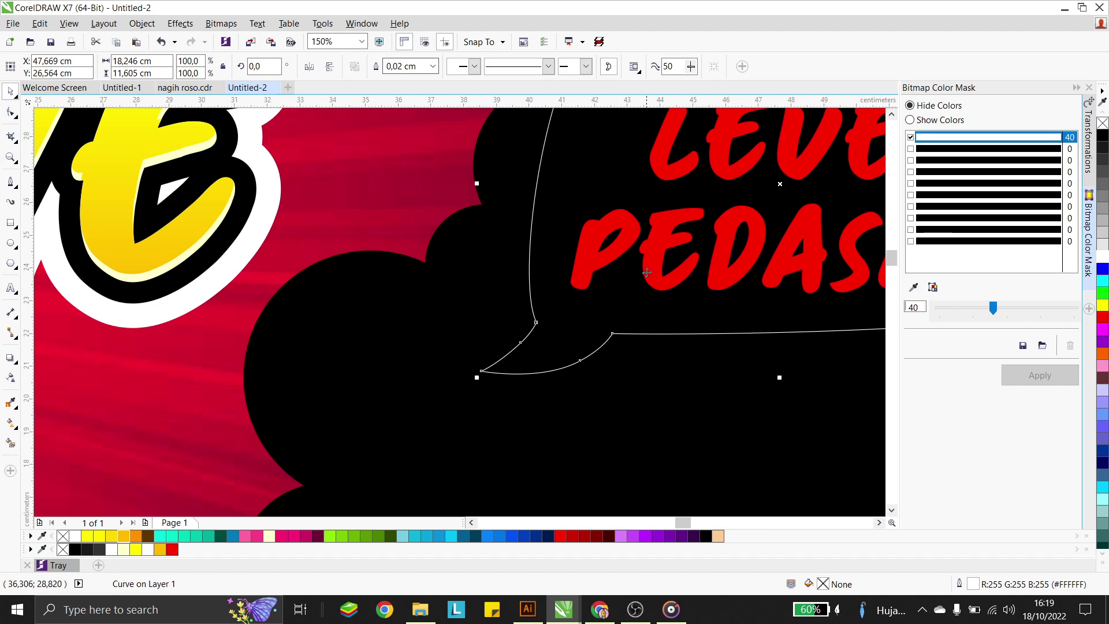
{"action": "key", "text": "ctrl+z"}
{"action": "scroll", "coordinate": [560, 280], "scroll_direction": "down", "scroll_amount": 2}
{"action": "left_click", "coordinate": [842, 354]}
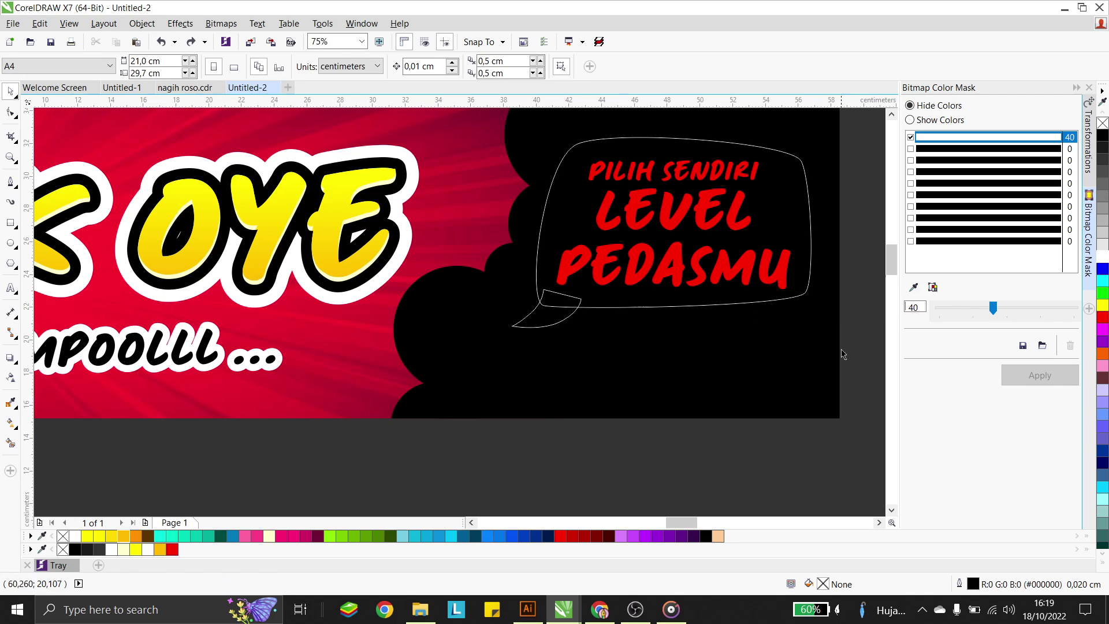
Move the tail slightly down and left, and weld it with the rounded shape into a single speech bubble
{"action": "left_click_drag", "start_coordinate": [539, 321], "coordinate": [537, 322]}
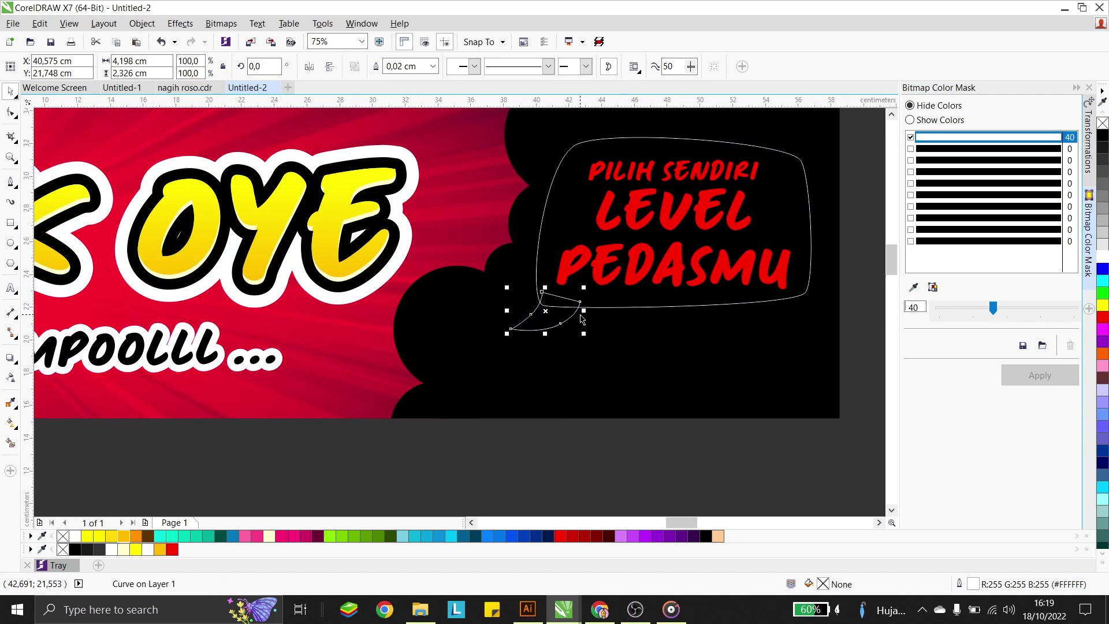
{"action": "left_click", "coordinate": [569, 201], "text": "shift"}
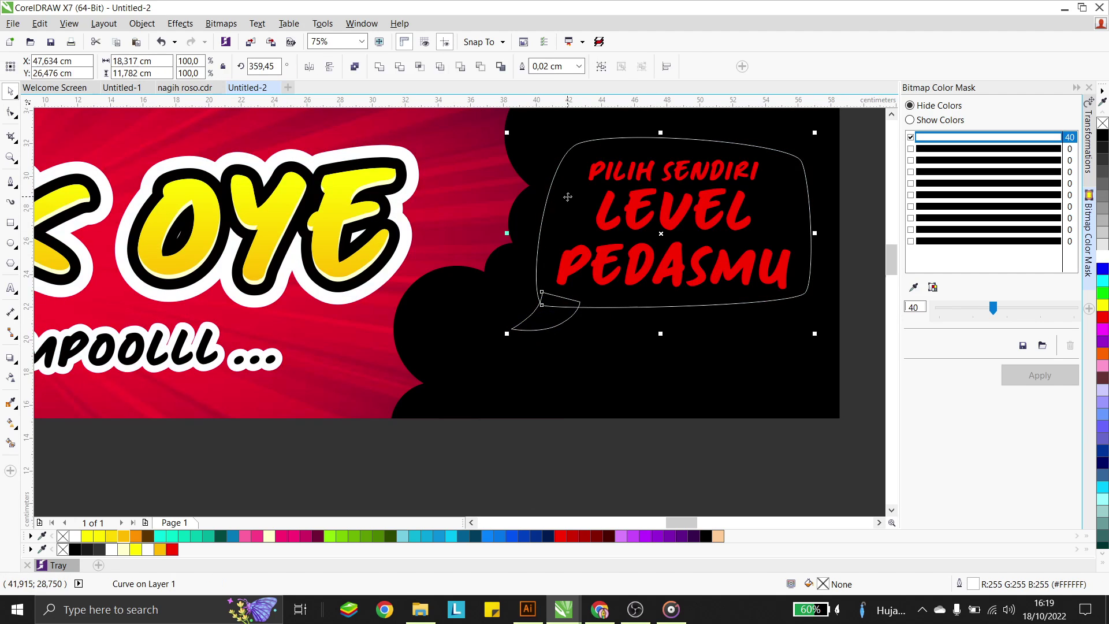
{"action": "left_click", "coordinate": [379, 67]}
{"action": "scroll", "coordinate": [508, 289], "scroll_direction": "down", "scroll_amount": 2}
{"action": "scroll", "coordinate": [627, 257], "scroll_direction": "down", "scroll_amount": 1}
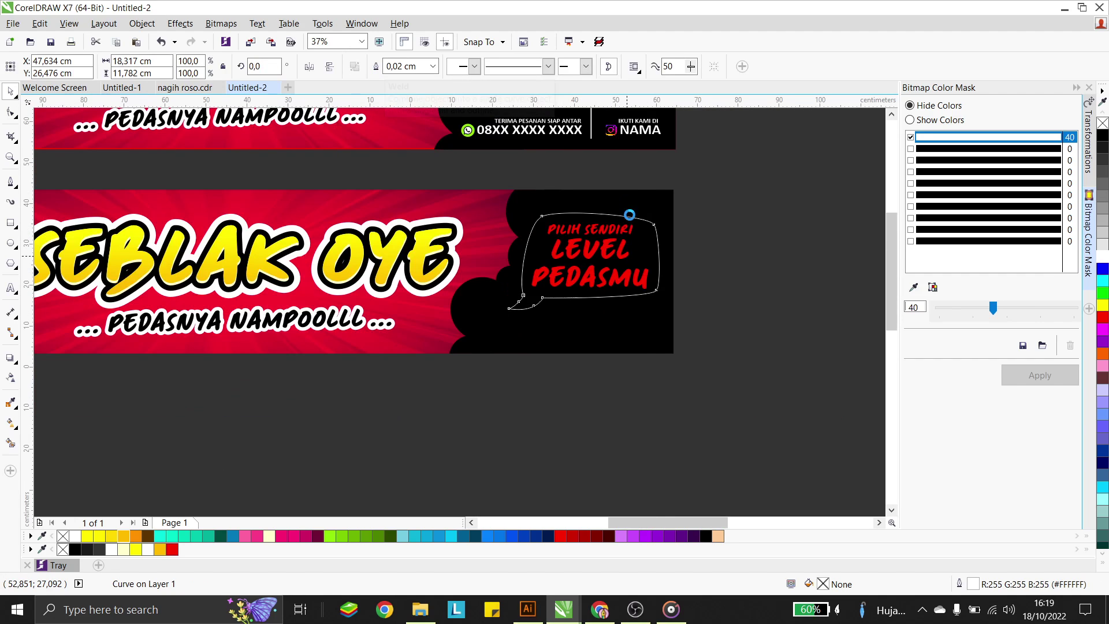
Move the node at the tail's left junction inward and bow the bubble's left side outward with its curve handle
{"action": "scroll", "coordinate": [620, 153], "scroll_direction": "up", "scroll_amount": 1}
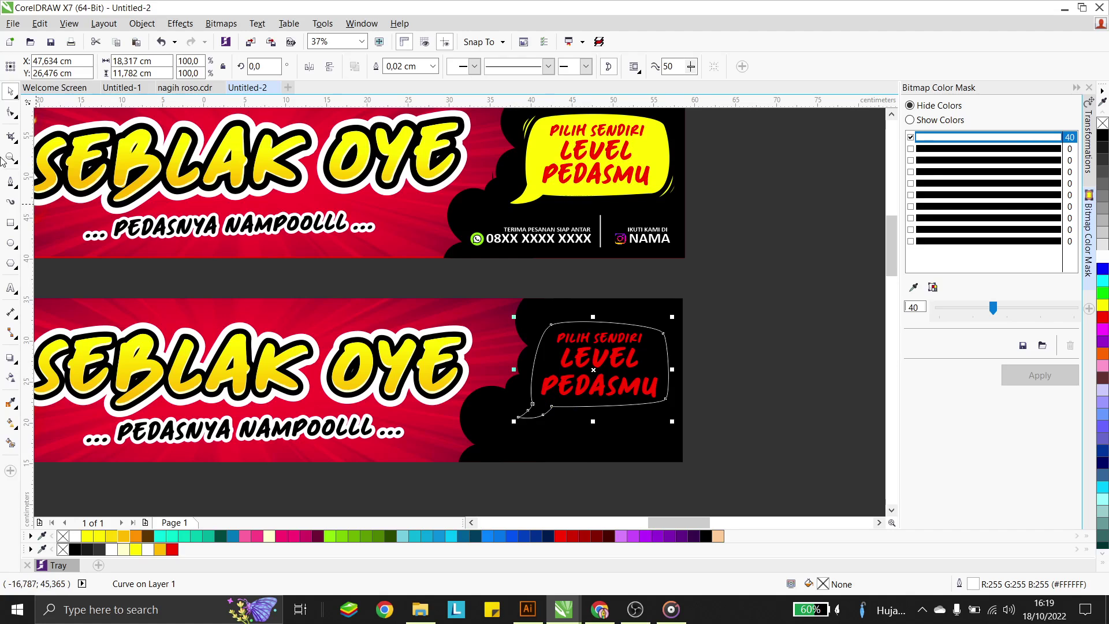
{"action": "left_click", "coordinate": [8, 115]}
{"action": "scroll", "coordinate": [539, 401], "scroll_direction": "up", "scroll_amount": 6}
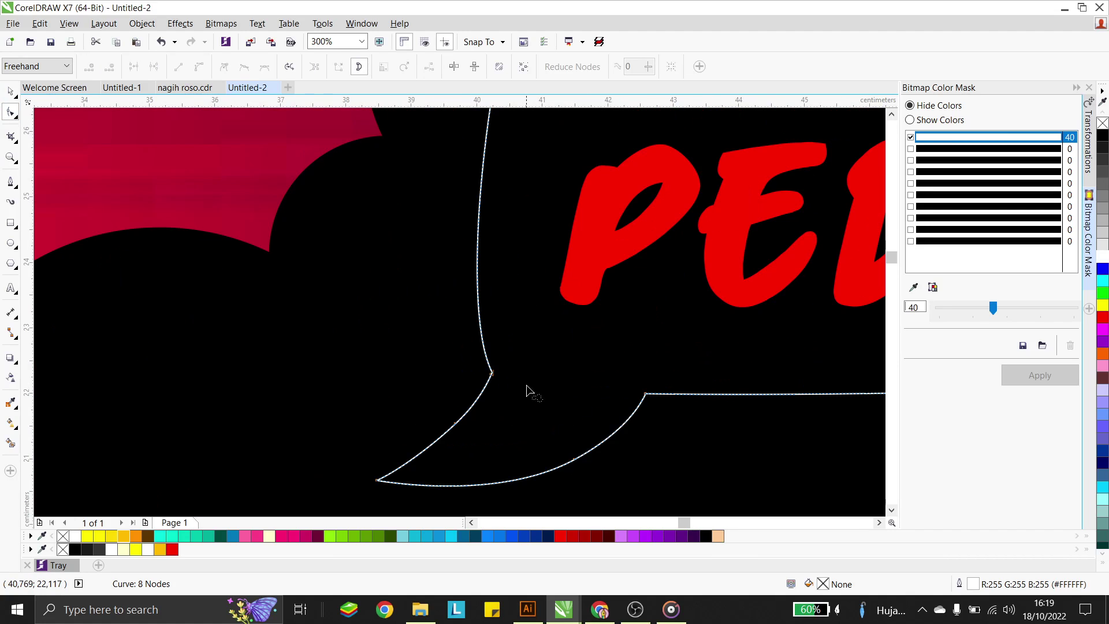
{"action": "left_click_drag", "start_coordinate": [492, 373], "coordinate": [516, 361]}
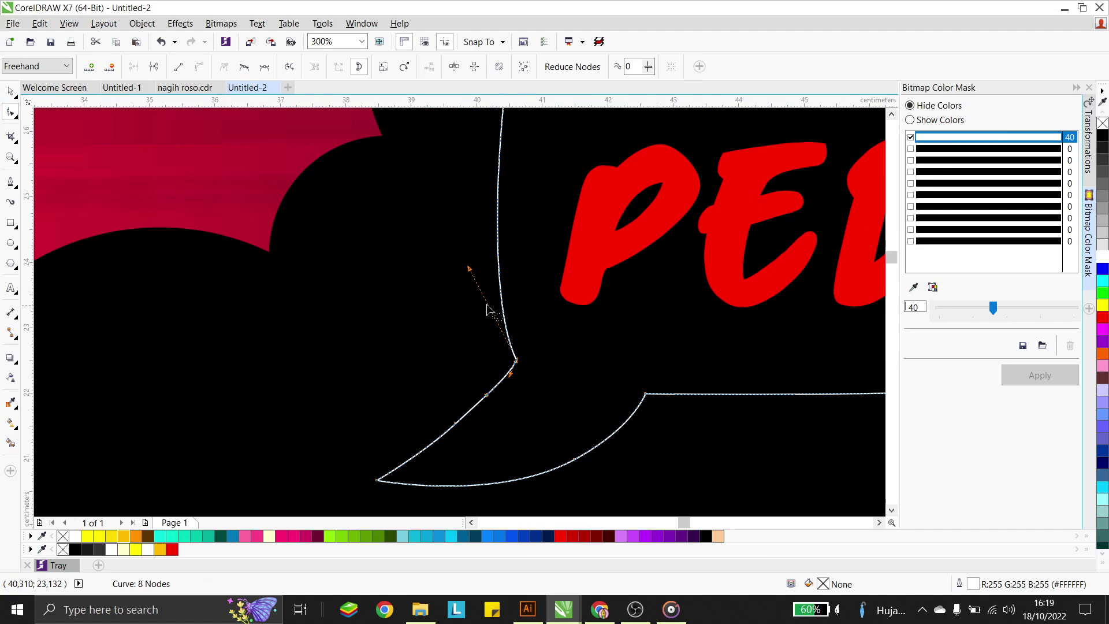
{"action": "left_click_drag", "start_coordinate": [471, 271], "coordinate": [445, 262]}
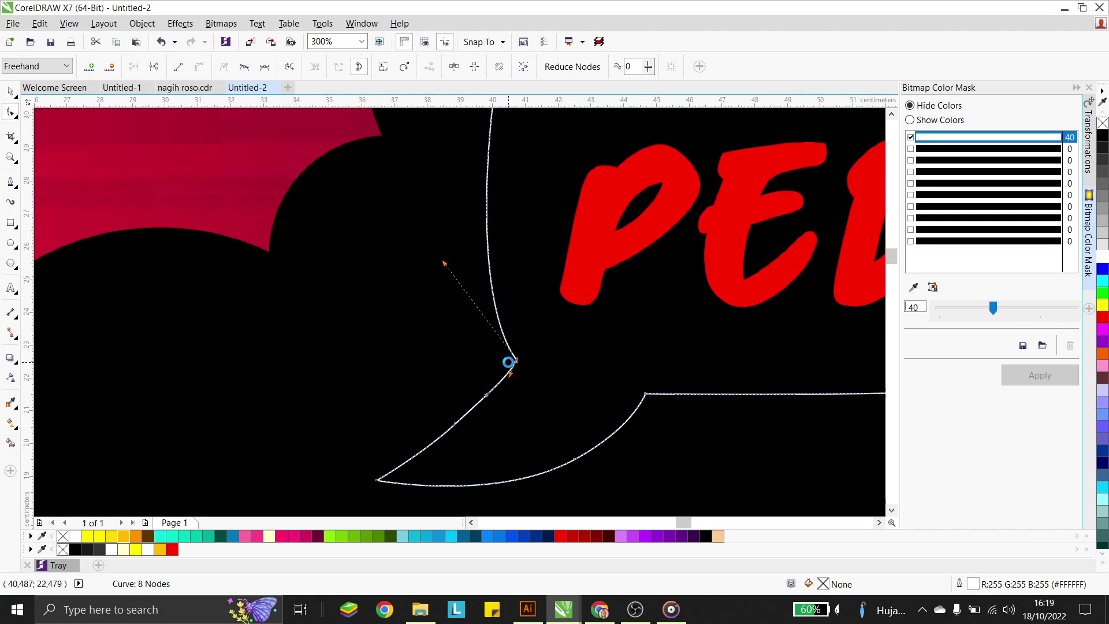
{"action": "scroll", "coordinate": [508, 363], "scroll_direction": "down", "scroll_amount": 4}
Shift the tail's right junction node slightly outward and delete the extra node on the tail's lower curve
{"action": "scroll", "coordinate": [552, 385], "scroll_direction": "up", "scroll_amount": 2}
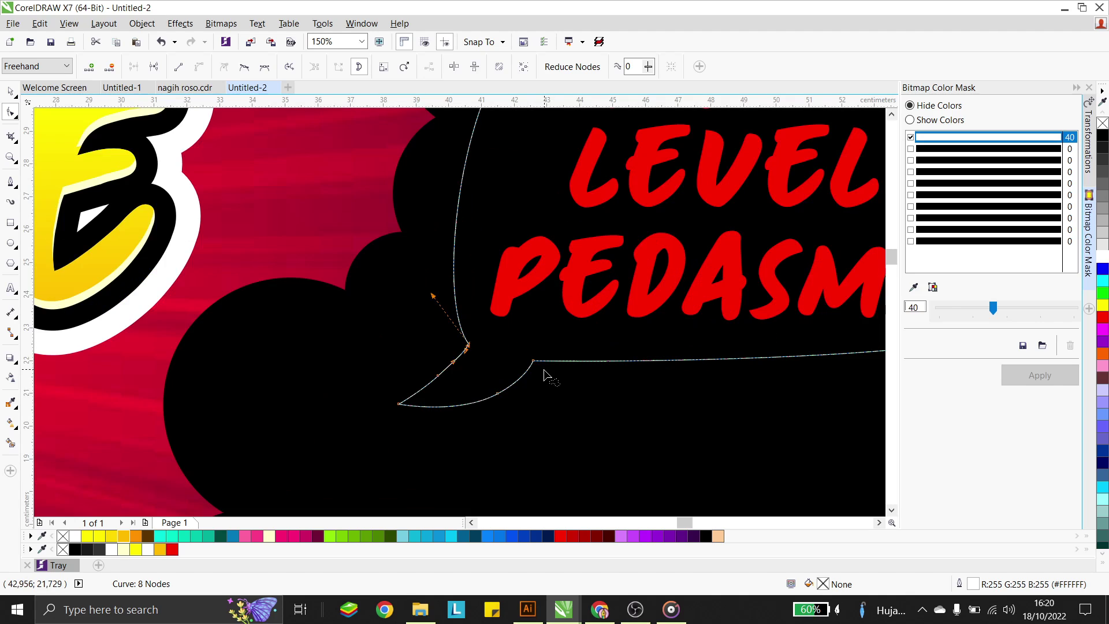
{"action": "left_click_drag", "start_coordinate": [535, 363], "coordinate": [547, 369]}
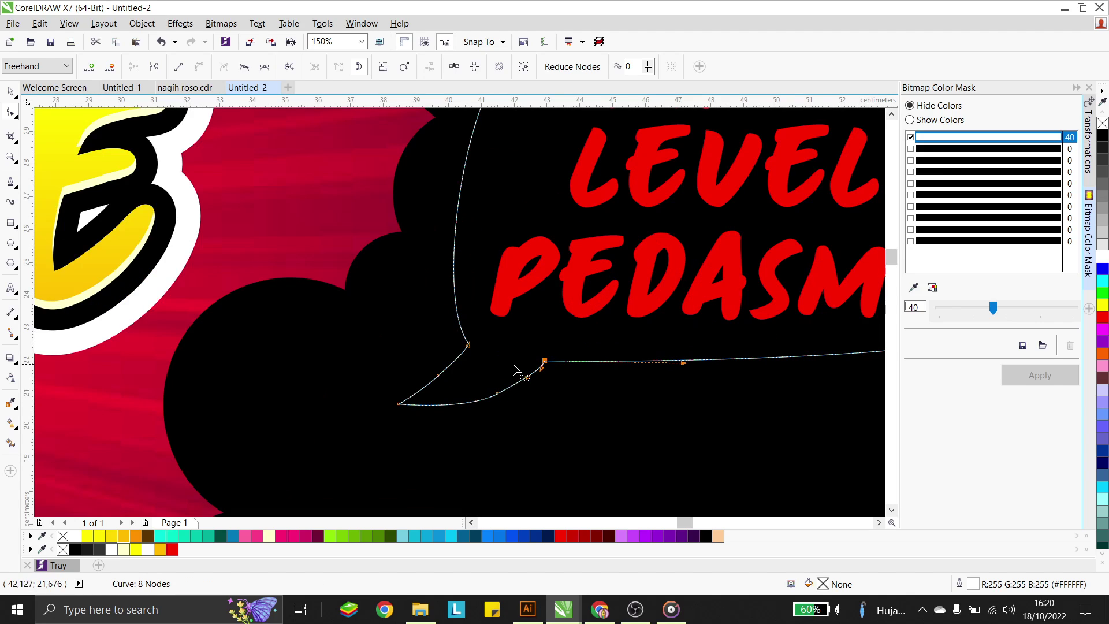
{"action": "left_click_drag", "start_coordinate": [481, 396], "coordinate": [575, 393]}
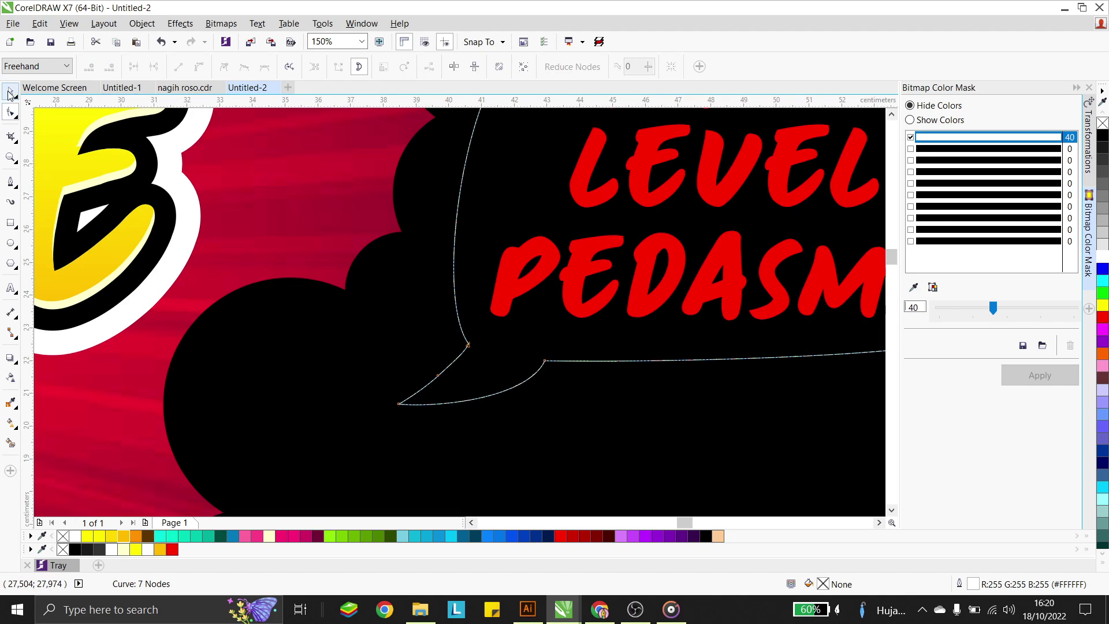
Fill the speech bubble with yellow (#FFFF00) and remove its outline
{"action": "key", "text": "space"}
{"action": "scroll", "coordinate": [524, 240], "scroll_direction": "down", "scroll_amount": 4}
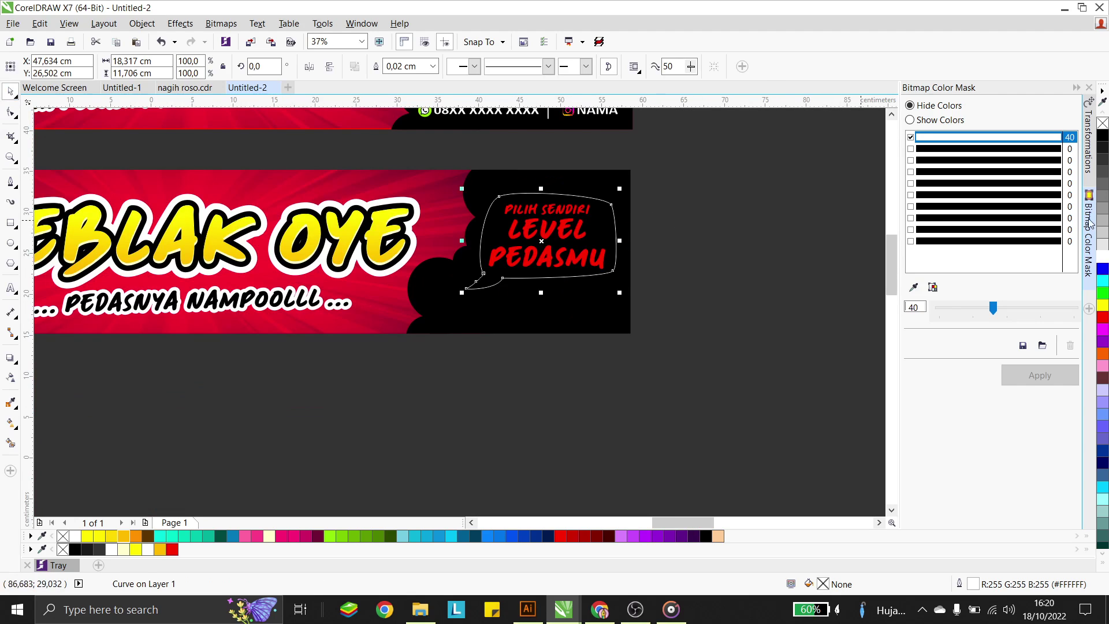
{"action": "left_click", "coordinate": [1103, 308]}
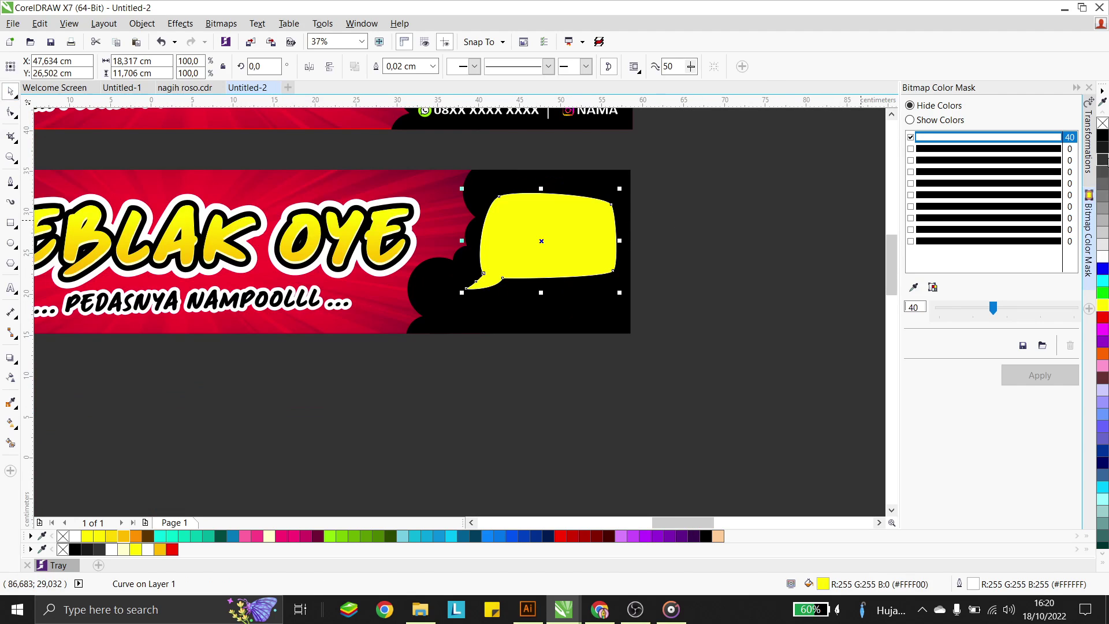
{"action": "scroll", "coordinate": [596, 294], "scroll_direction": "down", "scroll_amount": 1}
{"action": "right_click", "coordinate": [1102, 122]}
{"action": "scroll", "coordinate": [566, 248], "scroll_direction": "up", "scroll_amount": 3}
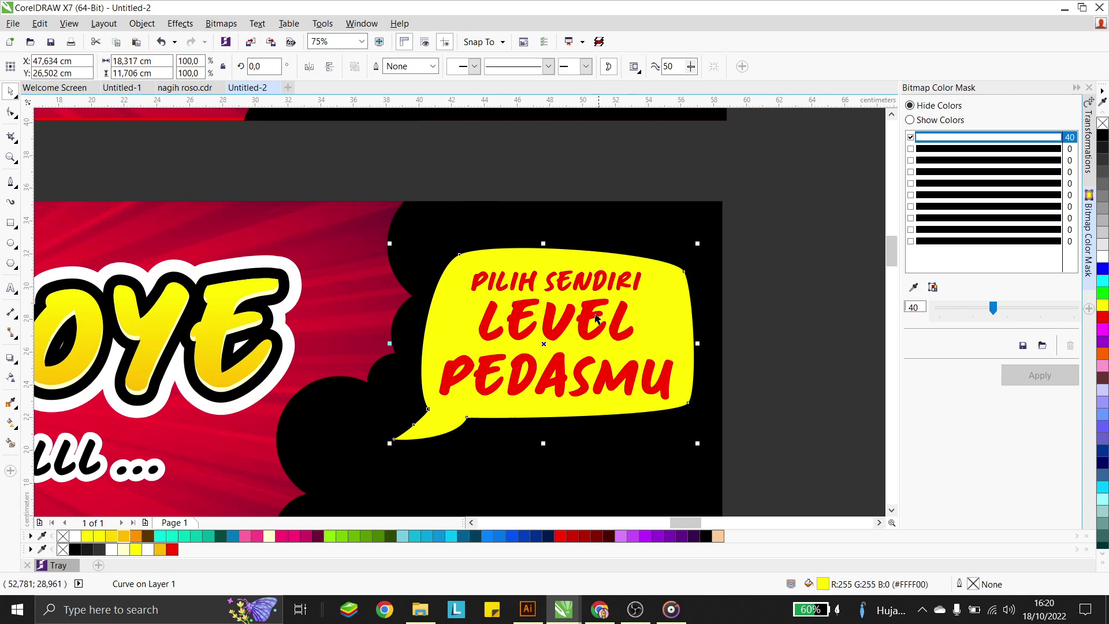
Move the speech bubble slightly left behind its text, and scale the bubble and its three text lines down slightly together
{"action": "left_click", "coordinate": [766, 327]}
{"action": "left_click_drag", "start_coordinate": [668, 314], "coordinate": [664, 307]}
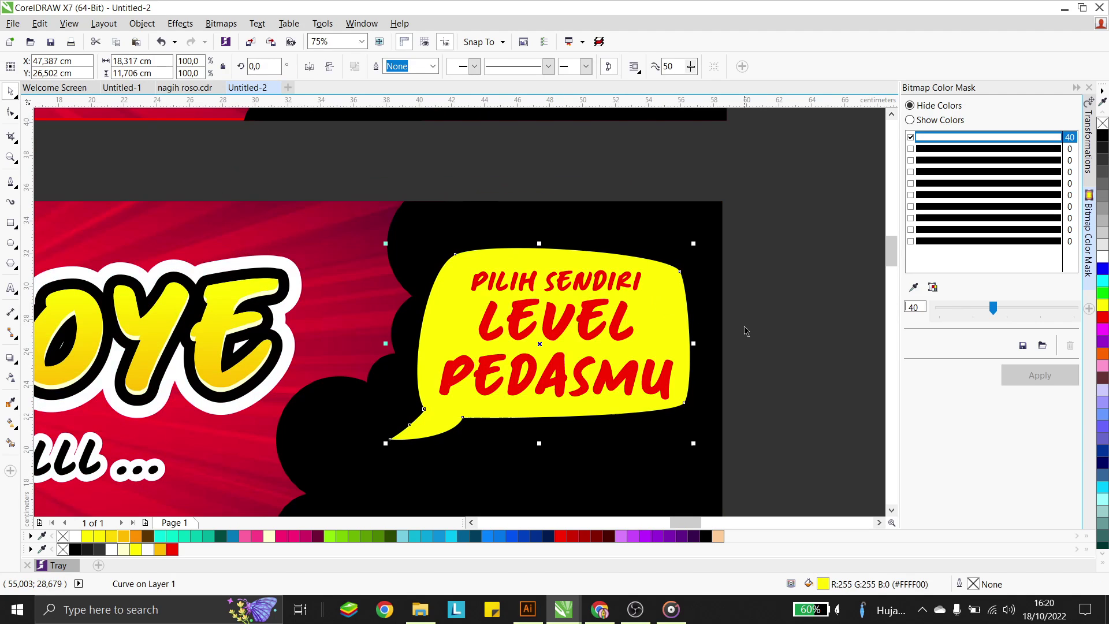
{"action": "left_click", "coordinate": [763, 484]}
{"action": "left_click_drag", "start_coordinate": [764, 488], "coordinate": [345, 209]}
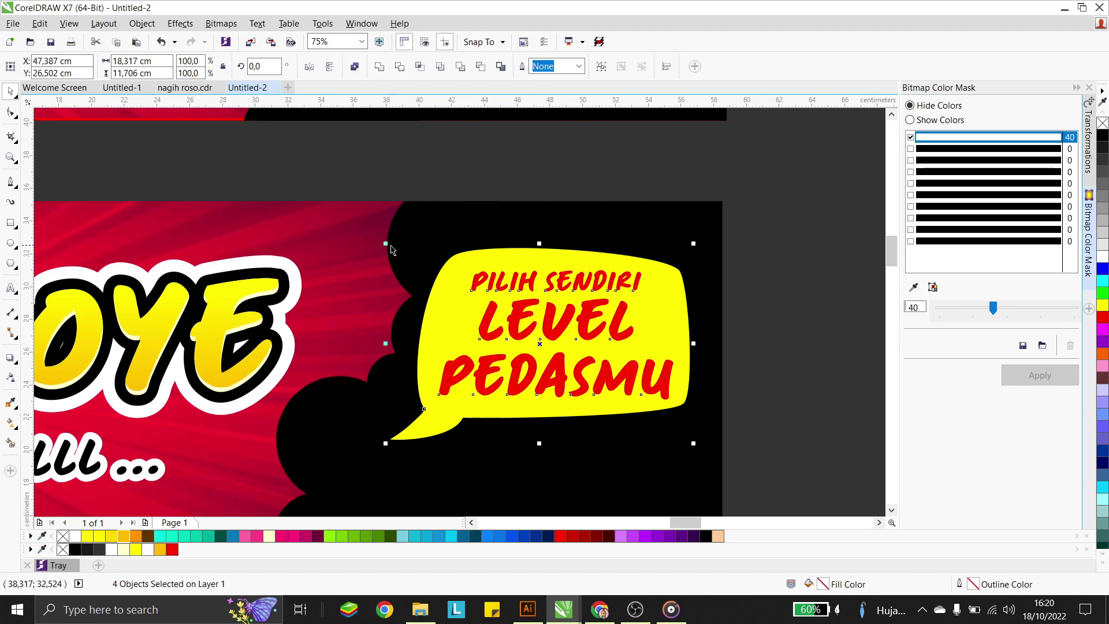
{"action": "left_click_drag", "start_coordinate": [387, 243], "coordinate": [394, 246]}
{"action": "left_click", "coordinate": [786, 317]}
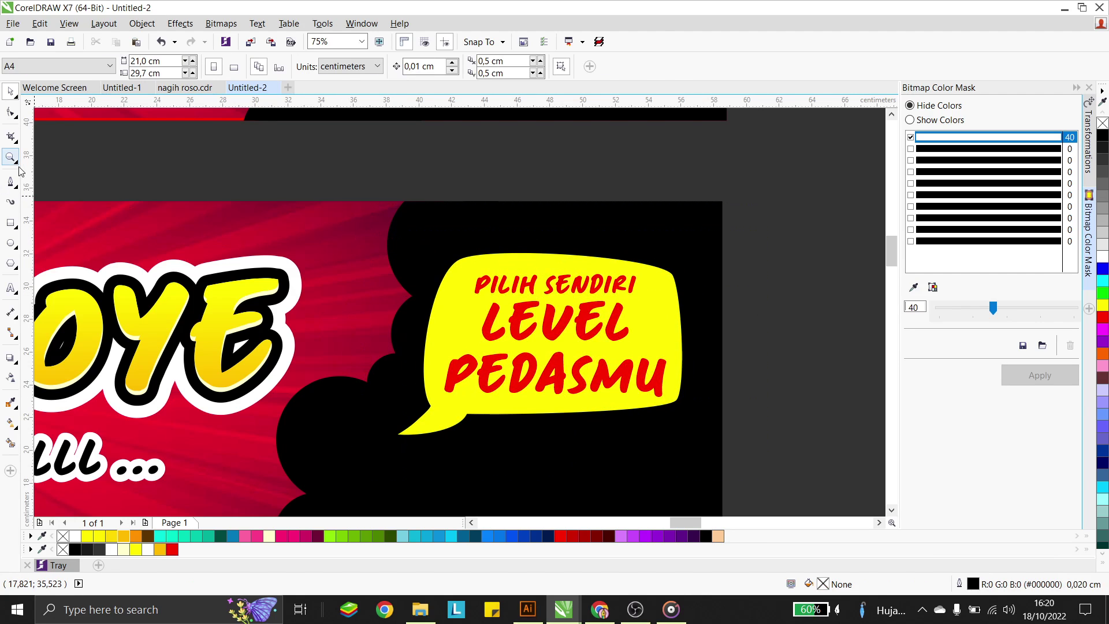
Draw a thin crescent about 2.4 × 1.9 cm along the bubble's upper-left corner, filled yellow with no outline
{"action": "left_click", "coordinate": [10, 182]}
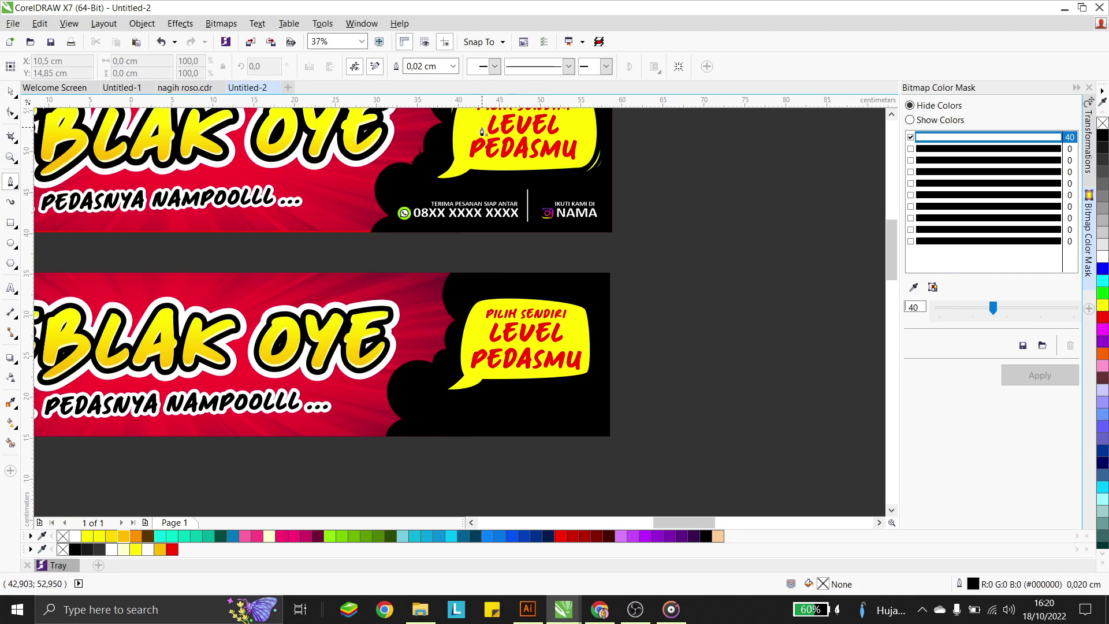
{"action": "scroll", "coordinate": [450, 302], "scroll_direction": "up", "scroll_amount": 5}
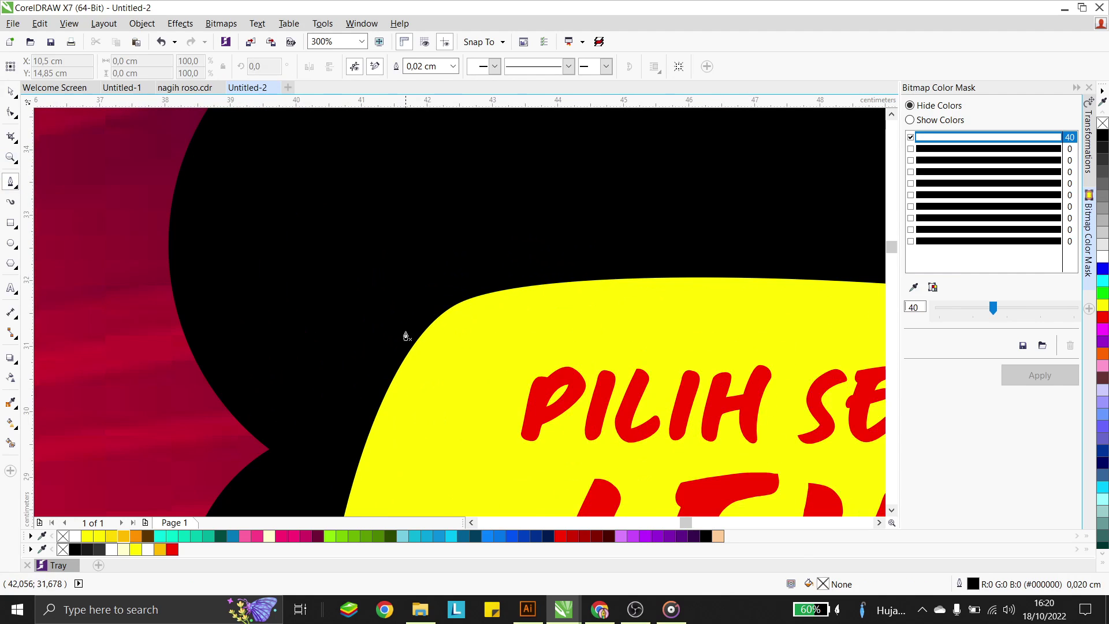
{"action": "left_click_drag", "start_coordinate": [409, 317], "coordinate": [453, 282]}
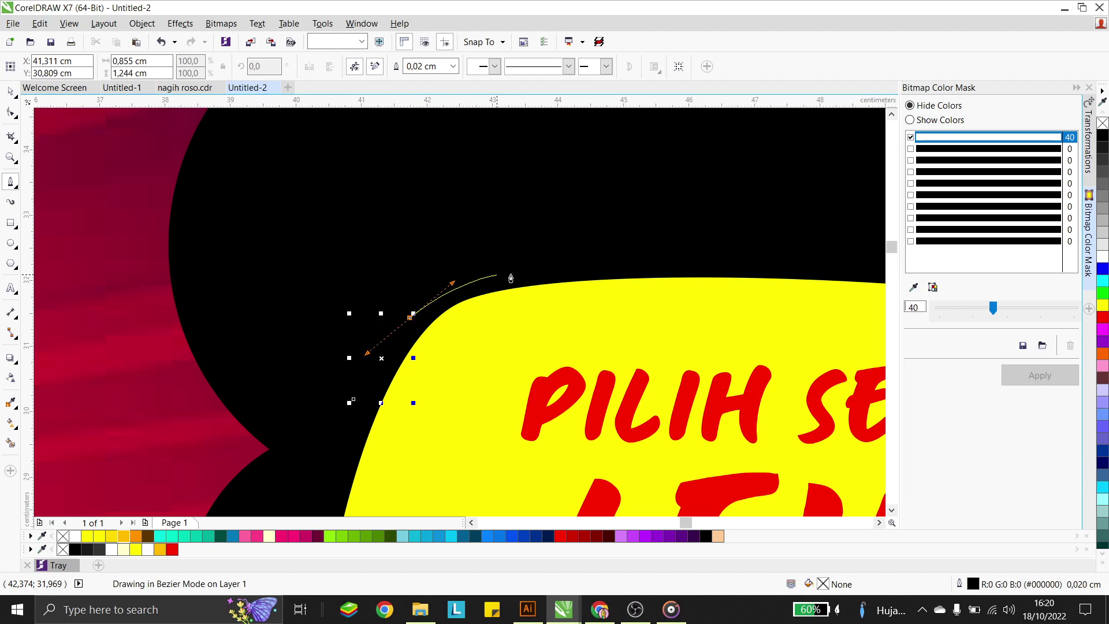
{"action": "left_click", "coordinate": [510, 274]}
{"action": "right_click", "coordinate": [1102, 260]}
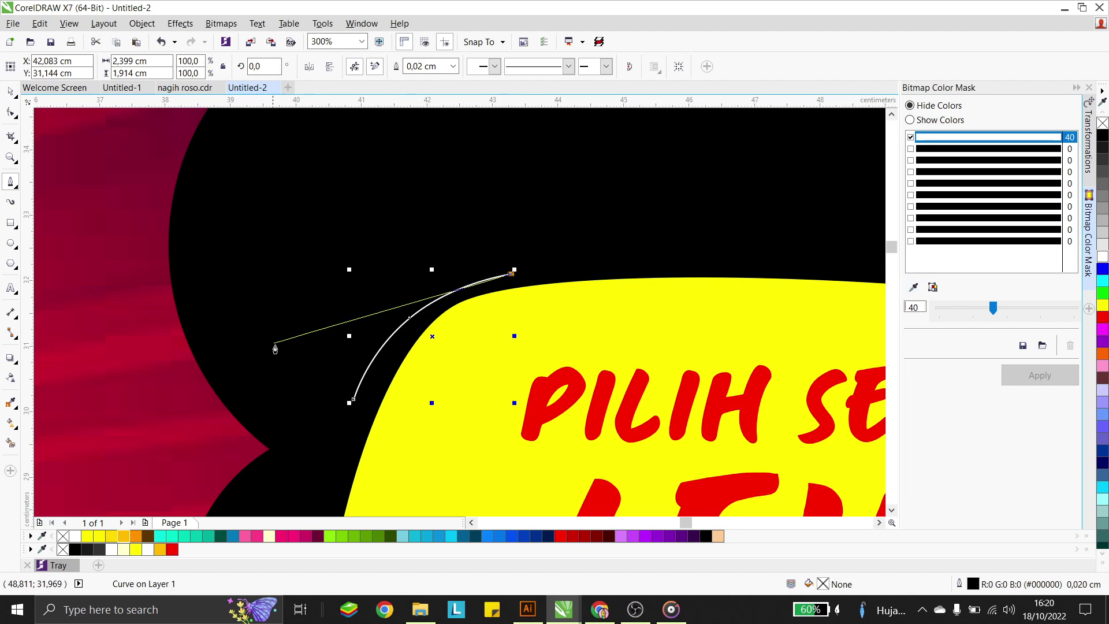
{"action": "left_click_drag", "start_coordinate": [354, 399], "coordinate": [368, 272]}
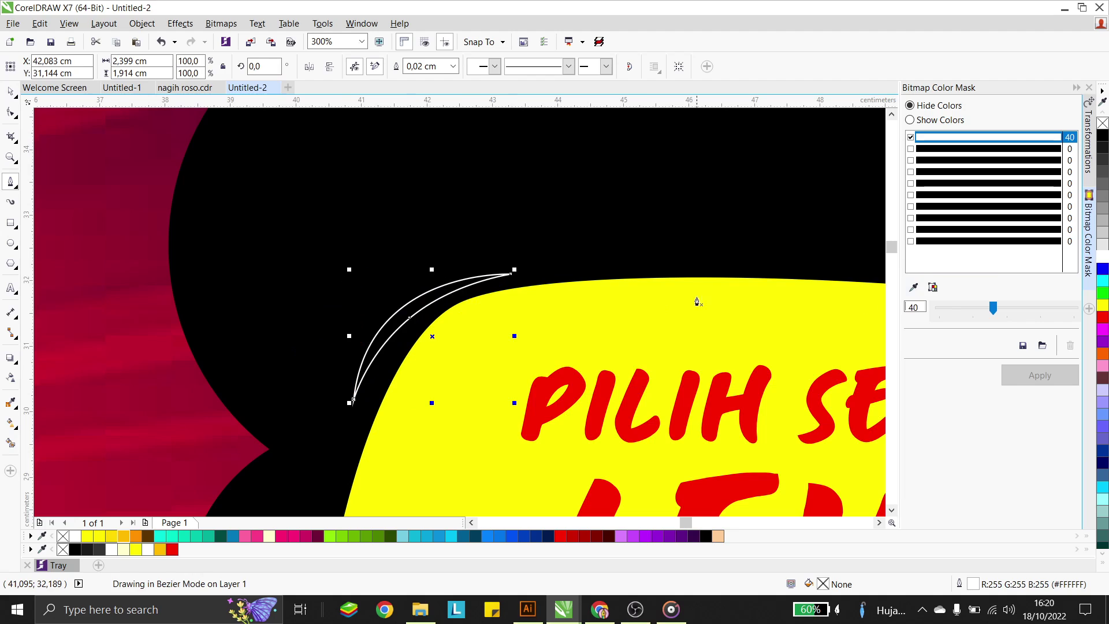
{"action": "left_click", "coordinate": [1103, 305]}
{"action": "right_click", "coordinate": [1103, 123]}
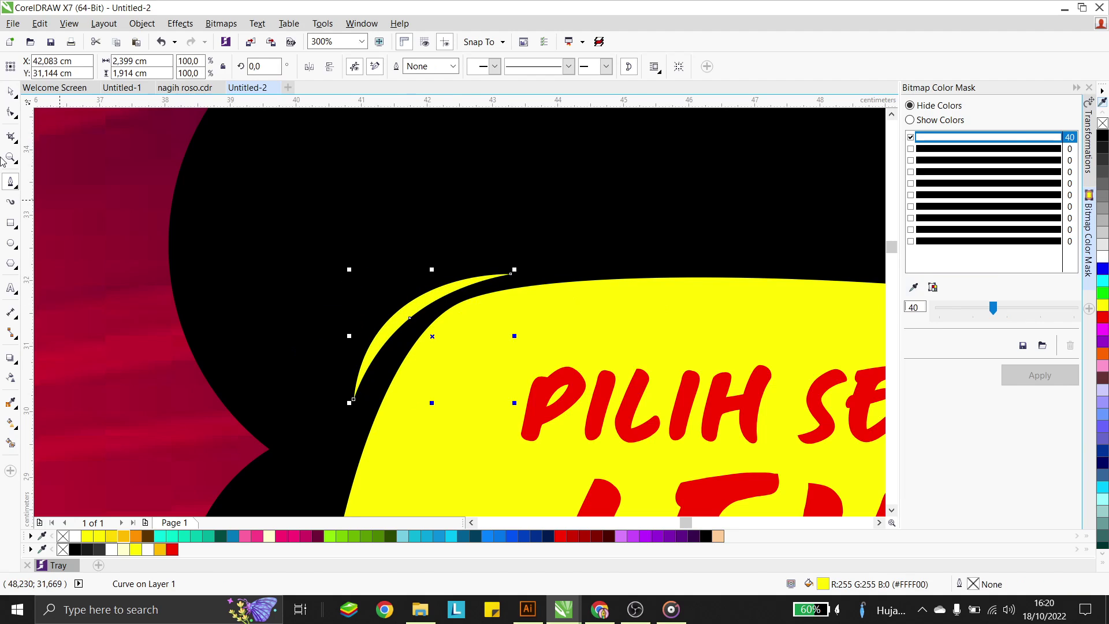
Move the crescent slightly away from the bubble, duplicate it up and to the left, and scale the copy to about 66%
{"action": "left_click", "coordinate": [10, 91]}
{"action": "left_click_drag", "start_coordinate": [427, 298], "coordinate": [422, 267]}
{"action": "left_click_drag", "start_coordinate": [422, 267], "coordinate": [388, 235]}
{"action": "right_click", "coordinate": [388, 235]}
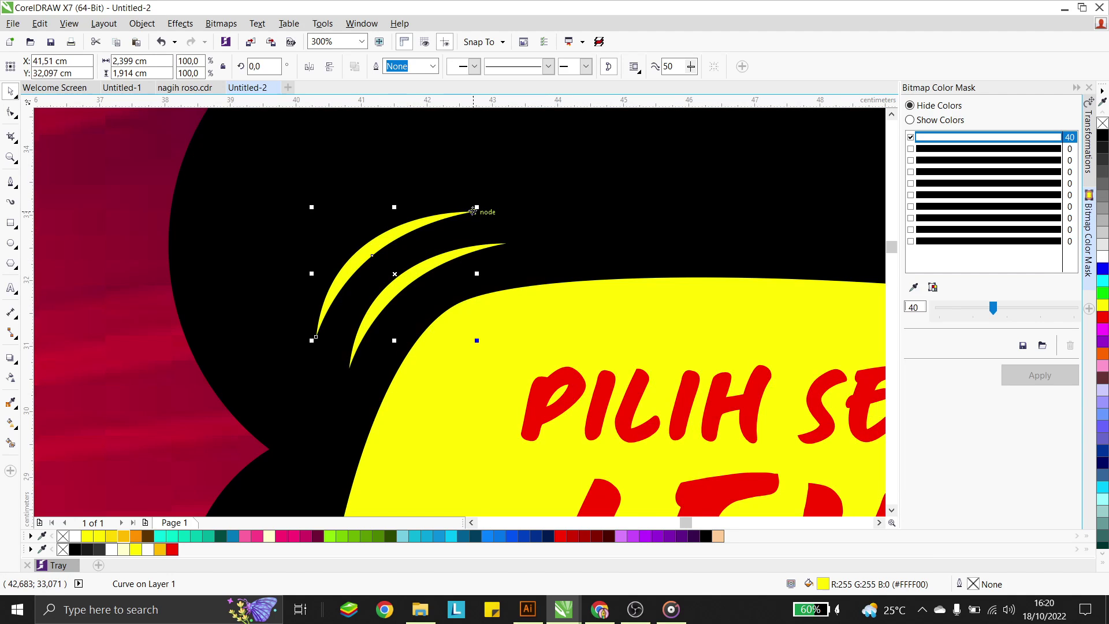
{"action": "left_click_drag", "start_coordinate": [477, 207], "coordinate": [534, 326]}
{"action": "scroll", "coordinate": [411, 250], "scroll_direction": "down", "scroll_amount": 3}
Place a copy of both yellow crescents at the bubble's lower-right corner
{"action": "left_click", "coordinate": [384, 214]}
{"action": "right_click", "coordinate": [534, 327]}
{"action": "scroll", "coordinate": [535, 327], "scroll_direction": "up", "scroll_amount": 2}
{"action": "left_click", "coordinate": [530, 307]}
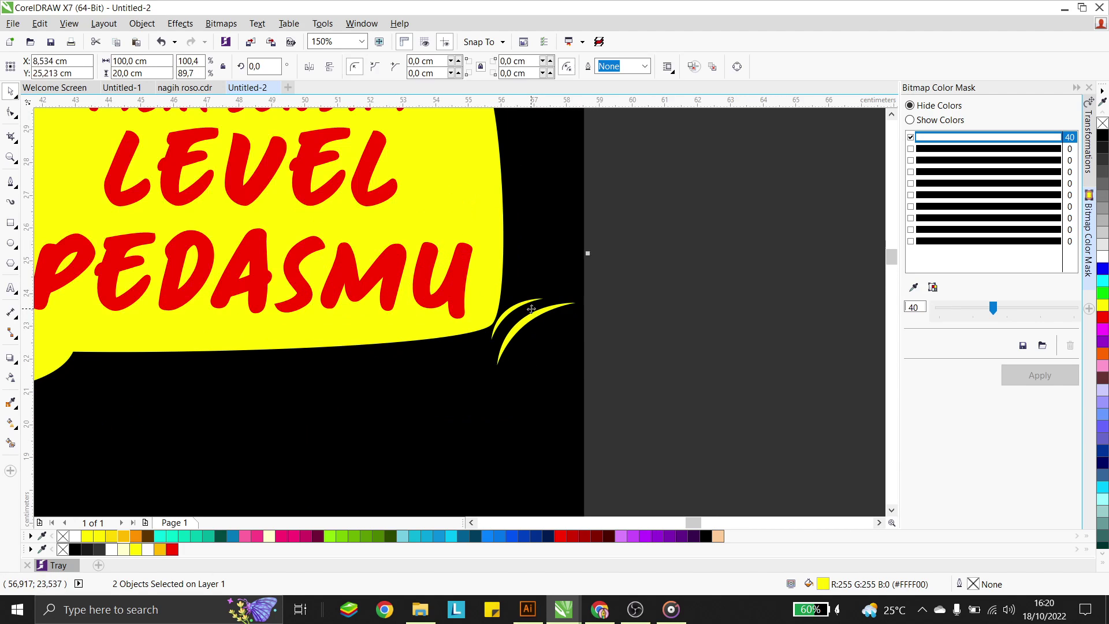
Rotate the copied crescent pair to 195° and move it closer to the bubble's lower-right corner
{"action": "left_click_drag", "start_coordinate": [641, 425], "coordinate": [466, 247]}
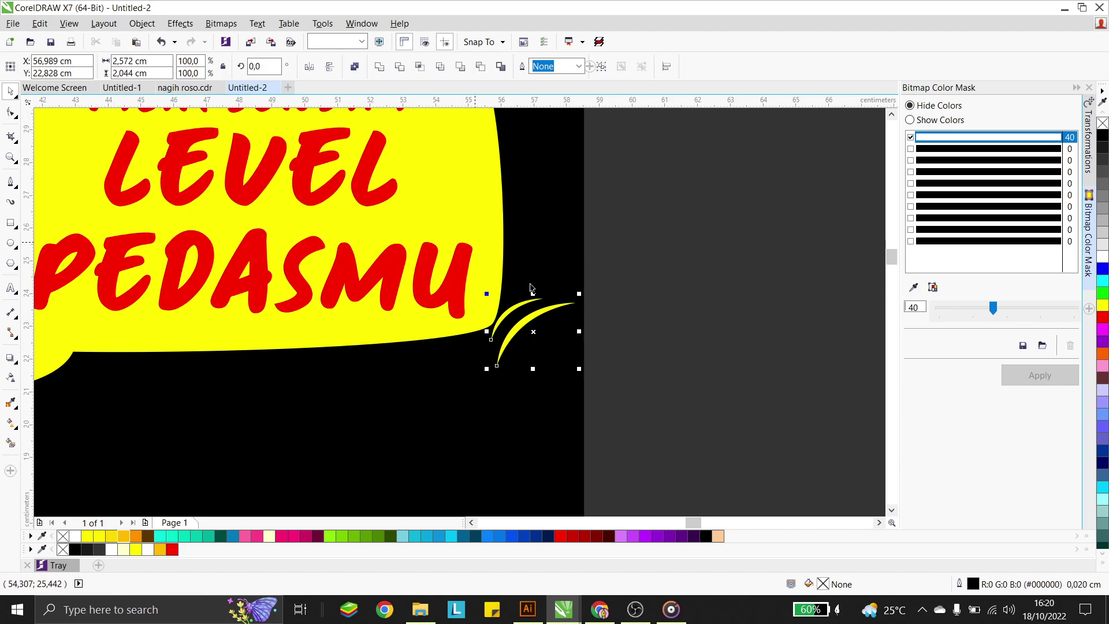
{"action": "left_click", "coordinate": [546, 309]}
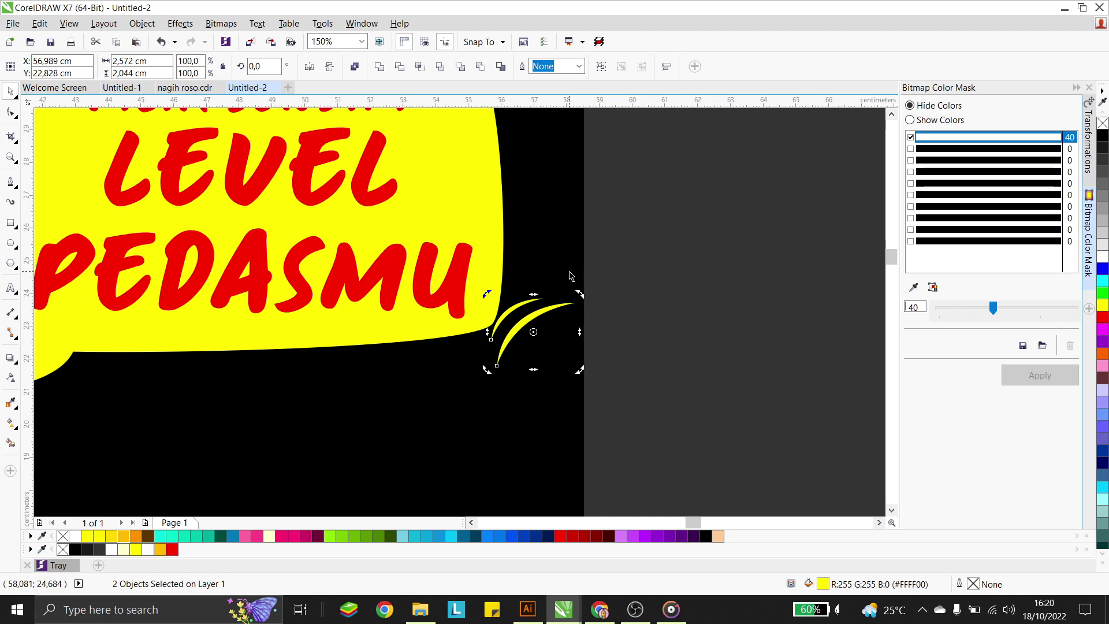
{"action": "left_click_drag", "start_coordinate": [580, 294], "coordinate": [508, 394]}
{"action": "scroll", "coordinate": [555, 333], "scroll_direction": "up", "scroll_amount": 2}
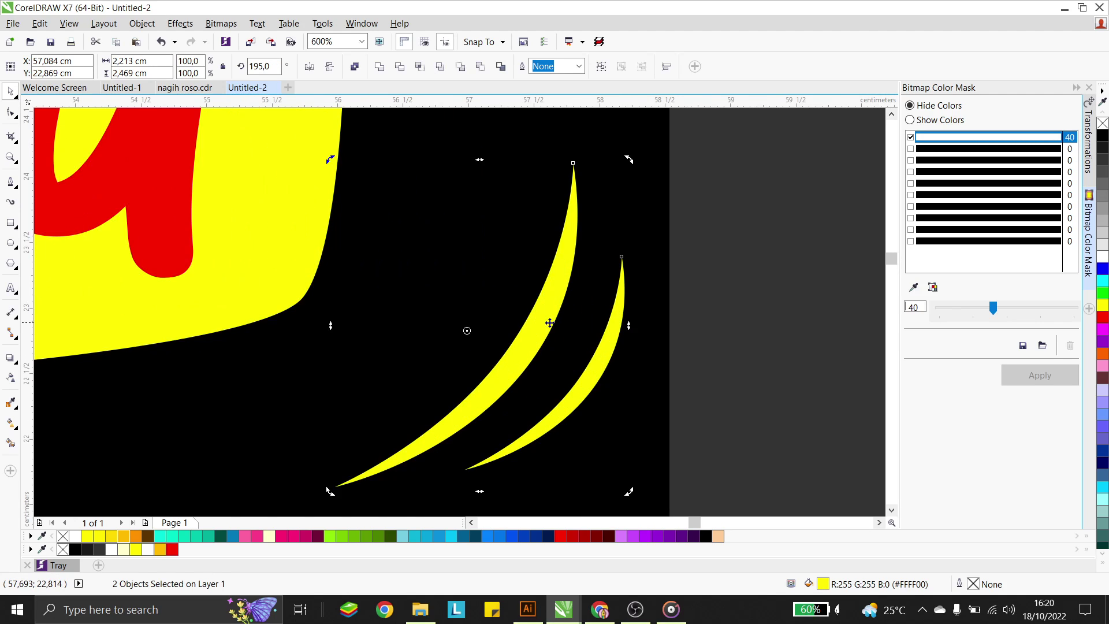
{"action": "left_click_drag", "start_coordinate": [545, 310], "coordinate": [411, 287]}
{"action": "left_click", "coordinate": [672, 321]}
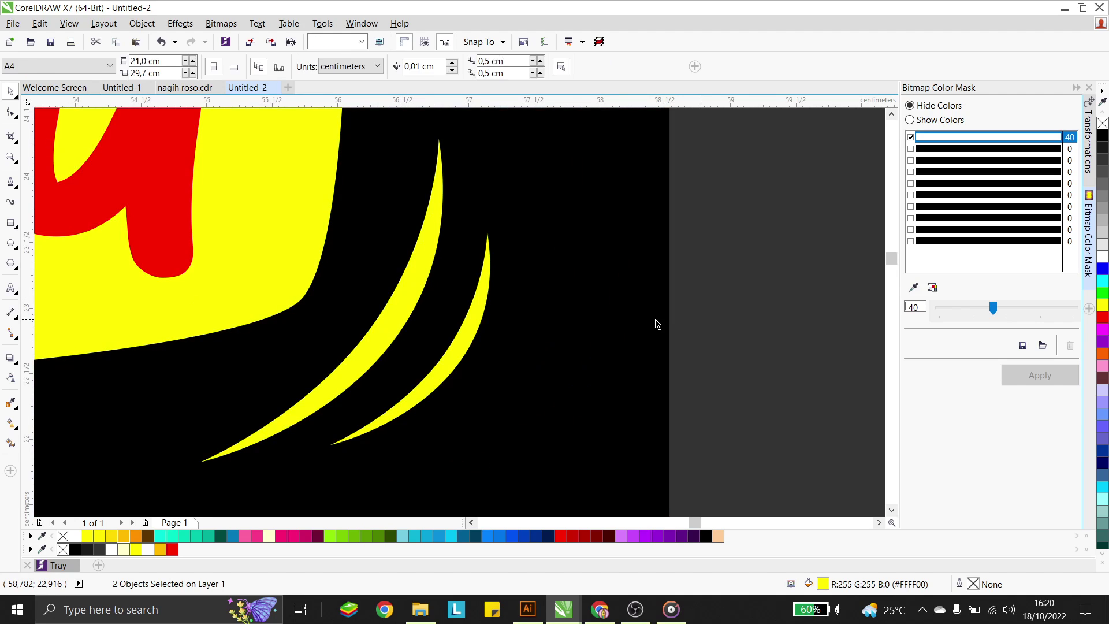
Rotate the smaller lower-right crescent to about 172° and shift it slightly below the larger one
{"action": "left_click", "coordinate": [479, 312]}
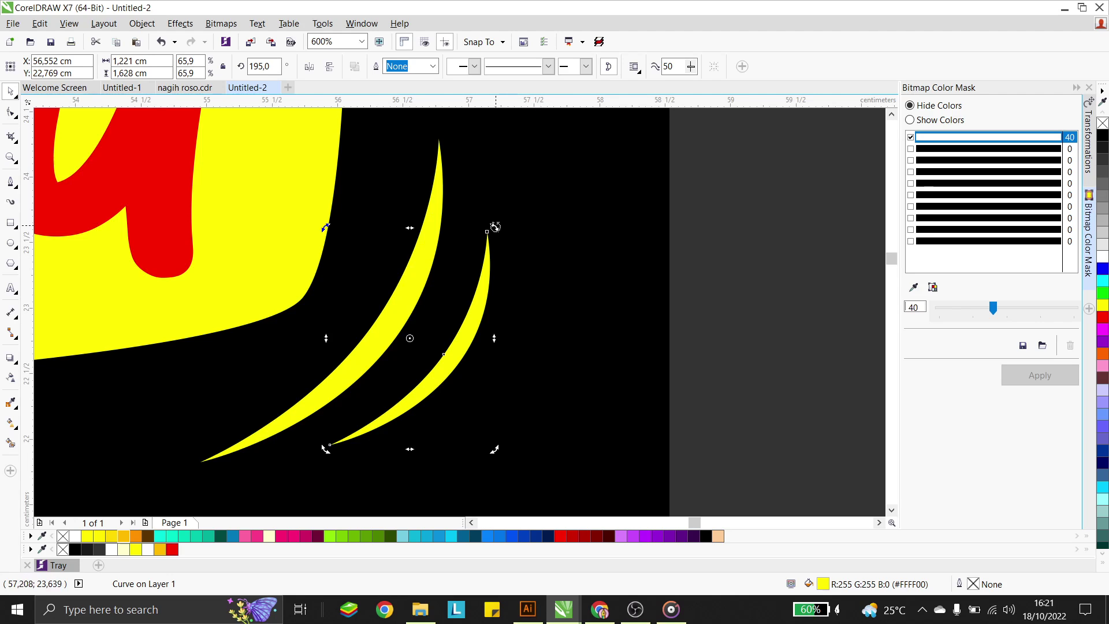
{"action": "left_click_drag", "start_coordinate": [495, 226], "coordinate": [505, 240]}
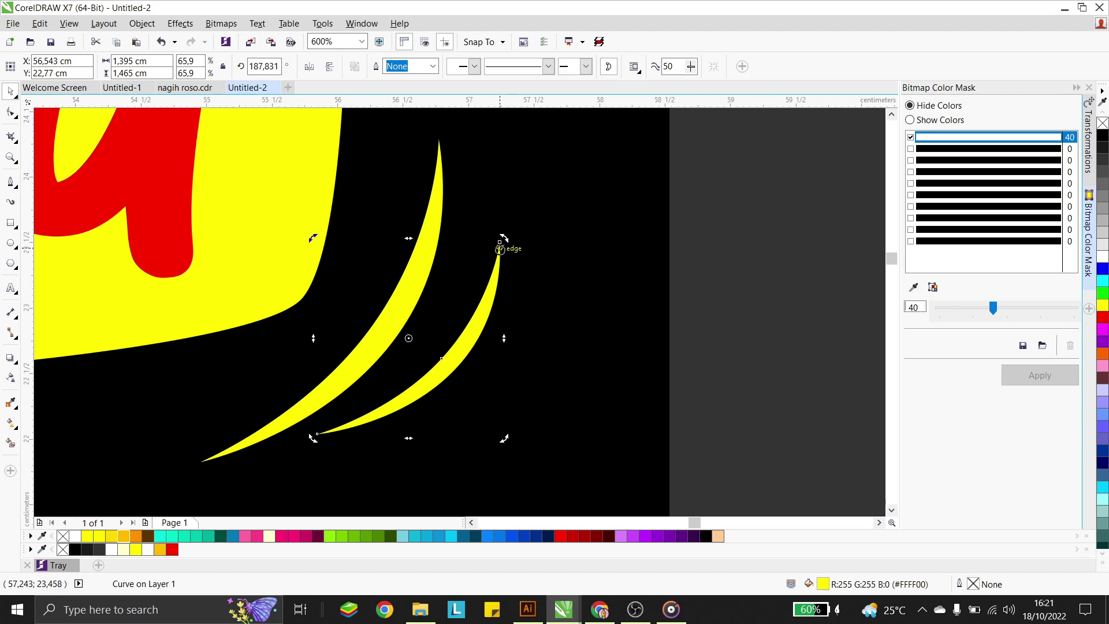
{"action": "scroll", "coordinate": [484, 203], "scroll_direction": "down", "scroll_amount": 1}
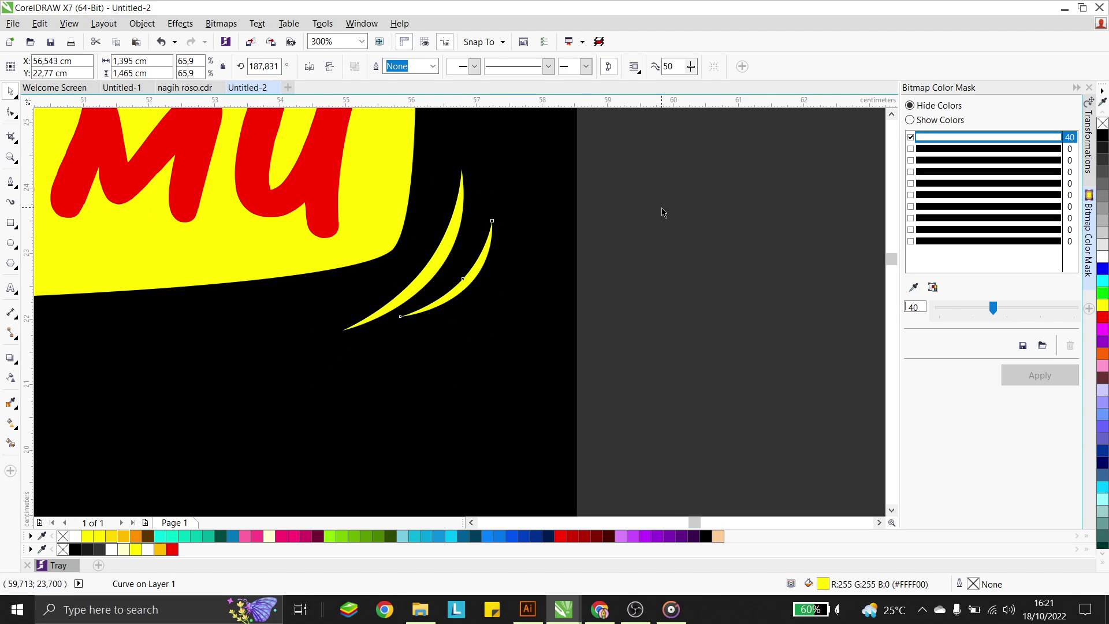
{"action": "scroll", "coordinate": [479, 277], "scroll_direction": "up", "scroll_amount": 1}
{"action": "left_click_drag", "start_coordinate": [478, 250], "coordinate": [477, 274]}
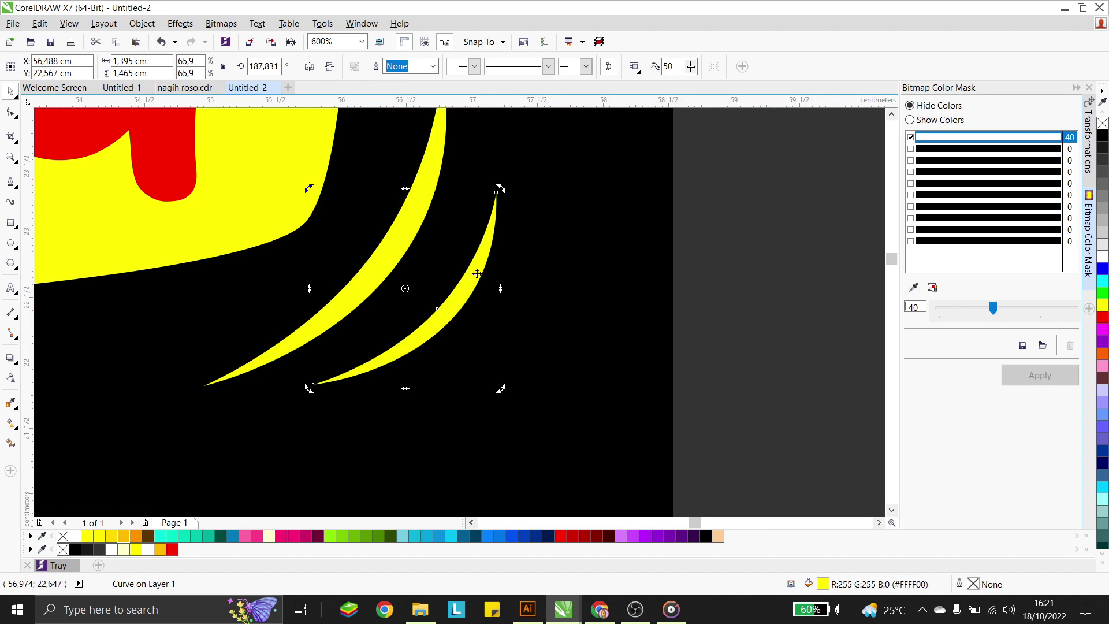
{"action": "left_click_drag", "start_coordinate": [506, 193], "coordinate": [519, 223]}
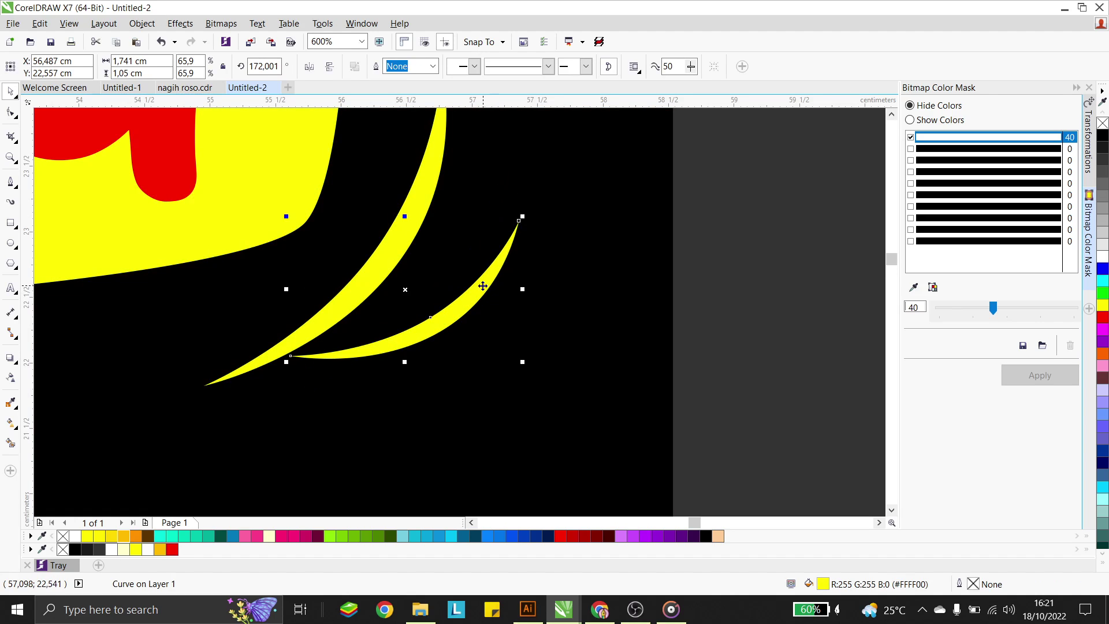
{"action": "left_click_drag", "start_coordinate": [480, 287], "coordinate": [484, 314]}
{"action": "left_click", "coordinate": [404, 236], "text": "shift"}
{"action": "scroll", "coordinate": [420, 266], "scroll_direction": "down", "scroll_amount": 1}
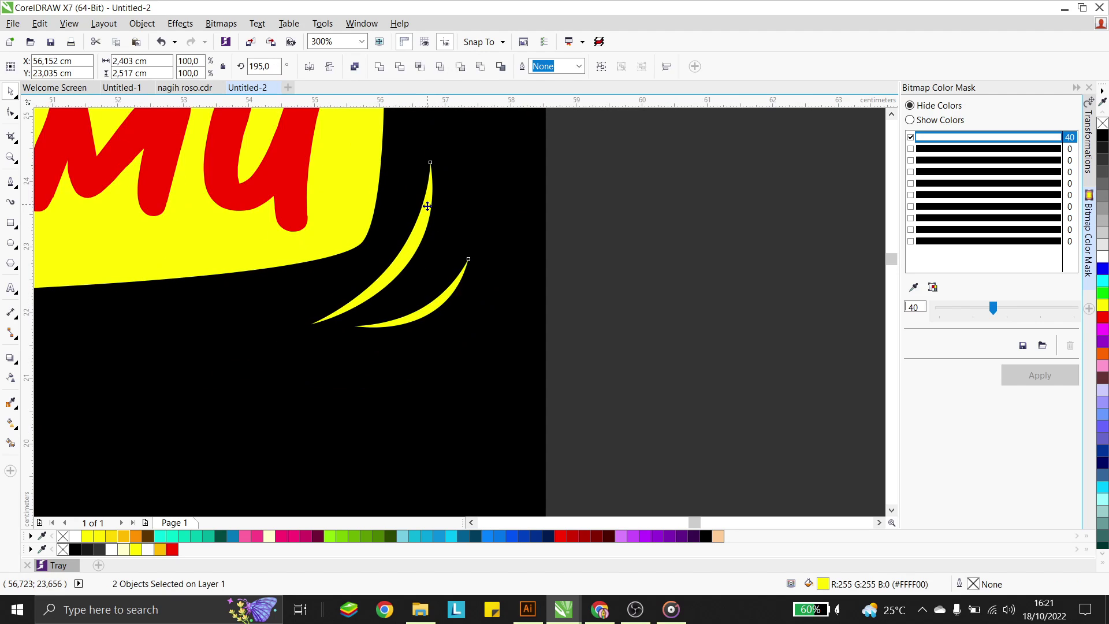
{"action": "left_click", "coordinate": [584, 358]}
{"action": "scroll", "coordinate": [589, 344], "scroll_direction": "down", "scroll_amount": 3}
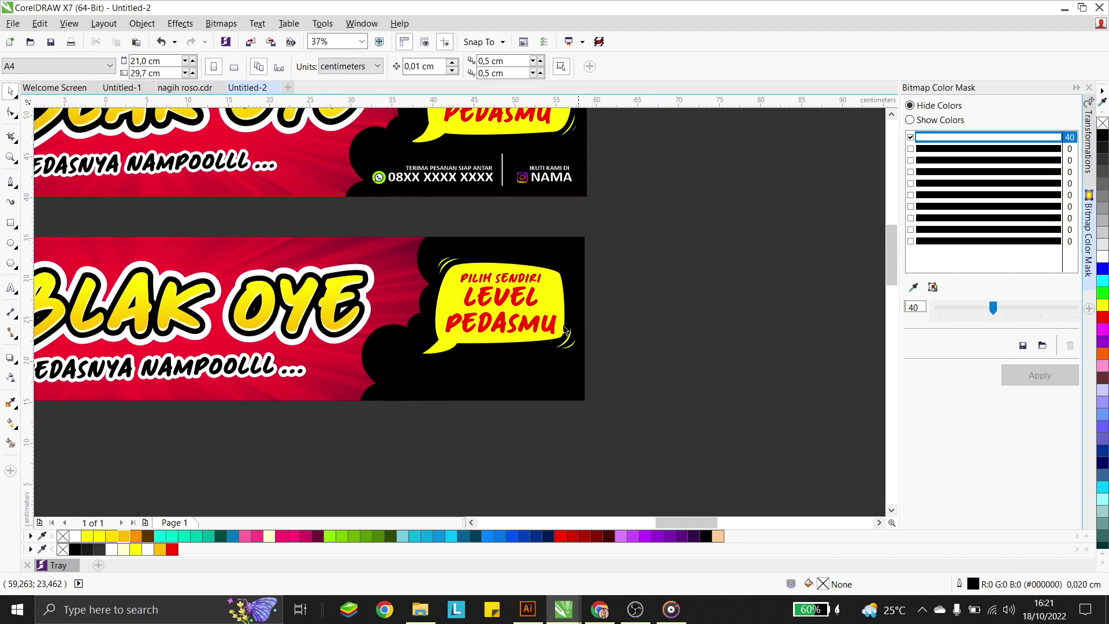
Ungroup the contact details in the reference banner and check the font of the TERIMA PESANAN SIAP ANTAR caption
{"action": "left_click", "coordinate": [434, 178]}
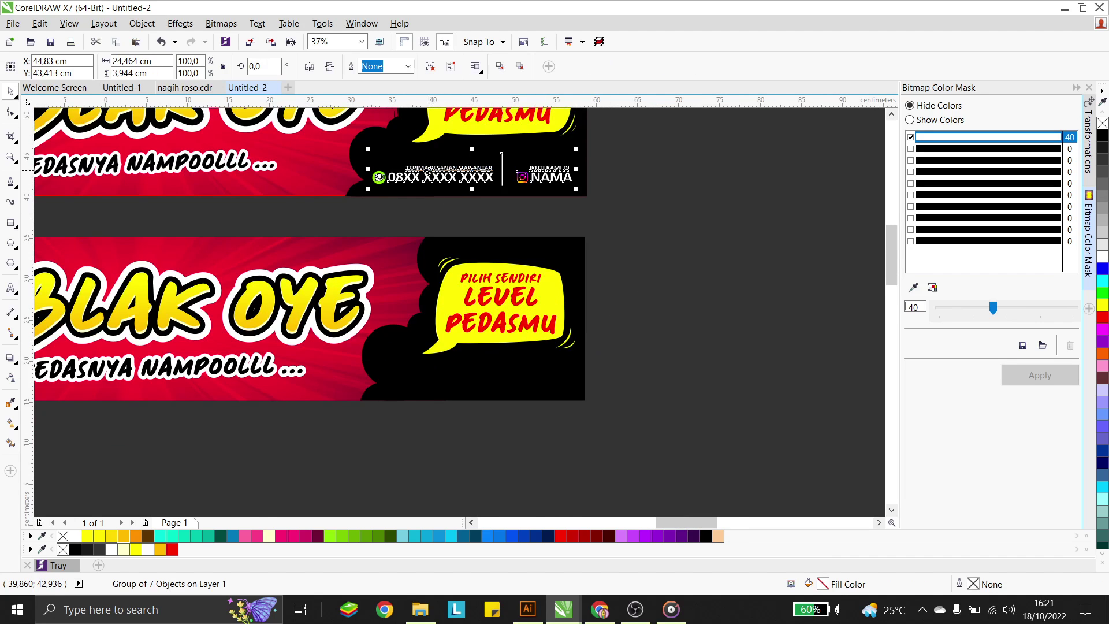
{"action": "scroll", "coordinate": [428, 172], "scroll_direction": "up", "scroll_amount": 2}
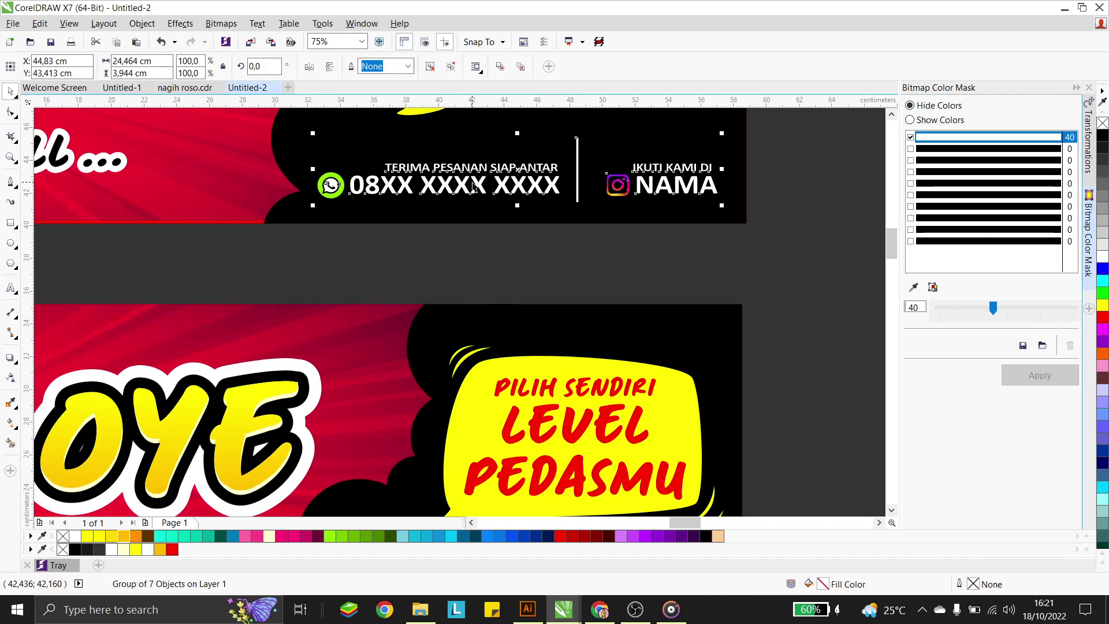
{"action": "left_click", "coordinate": [579, 251]}
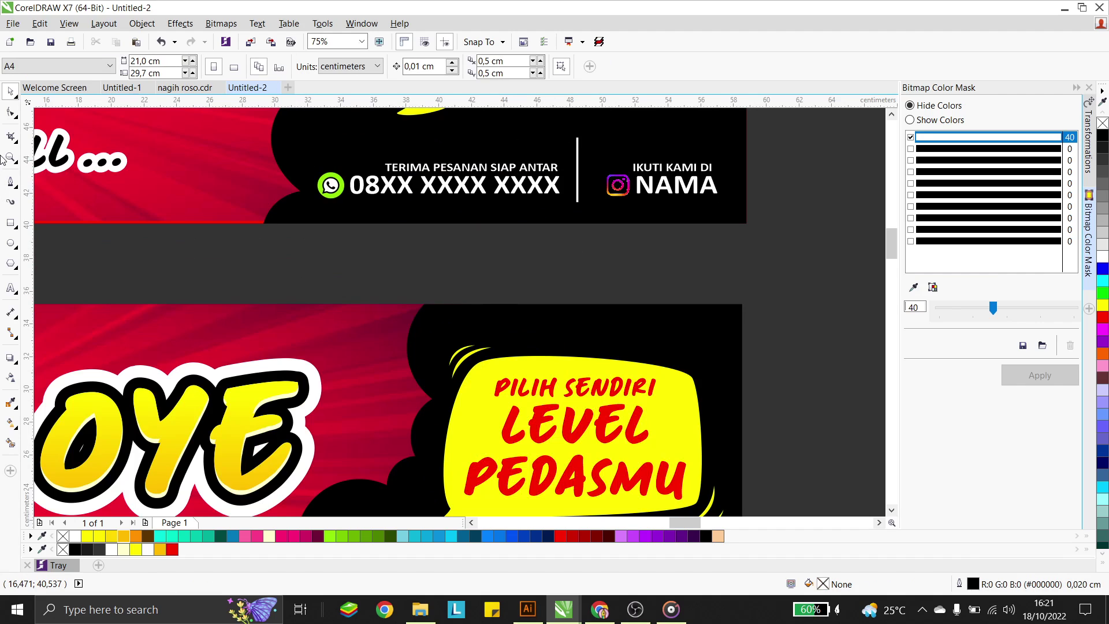
{"action": "left_click", "coordinate": [447, 189]}
{"action": "key", "text": "ctrl+u"}
{"action": "left_click", "coordinate": [455, 271]}
{"action": "left_click", "coordinate": [456, 169]}
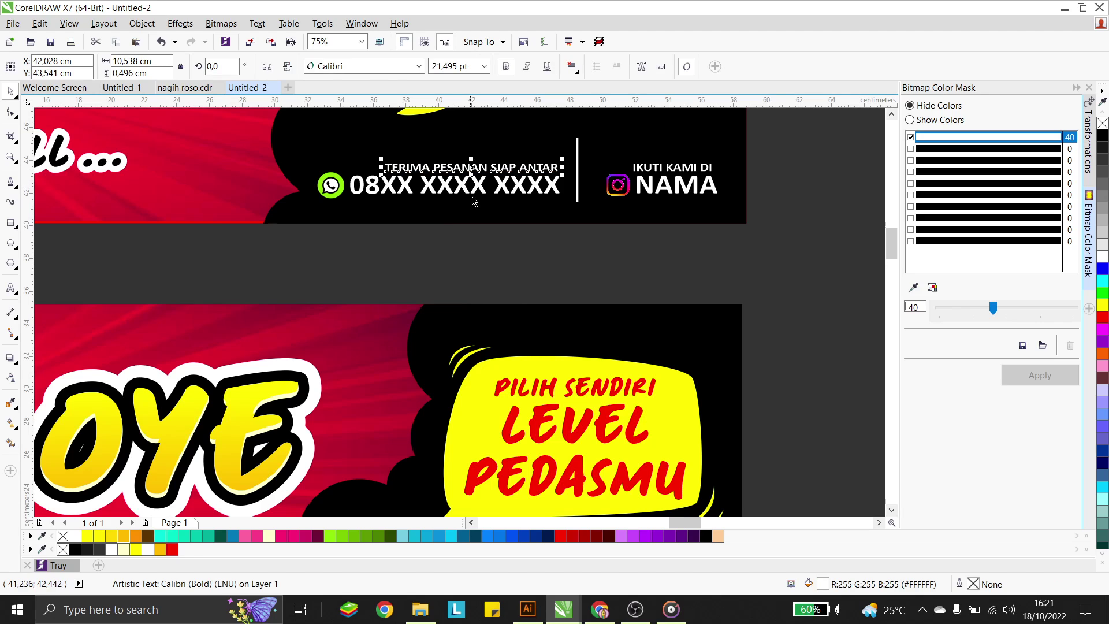
{"action": "left_click", "coordinate": [431, 262]}
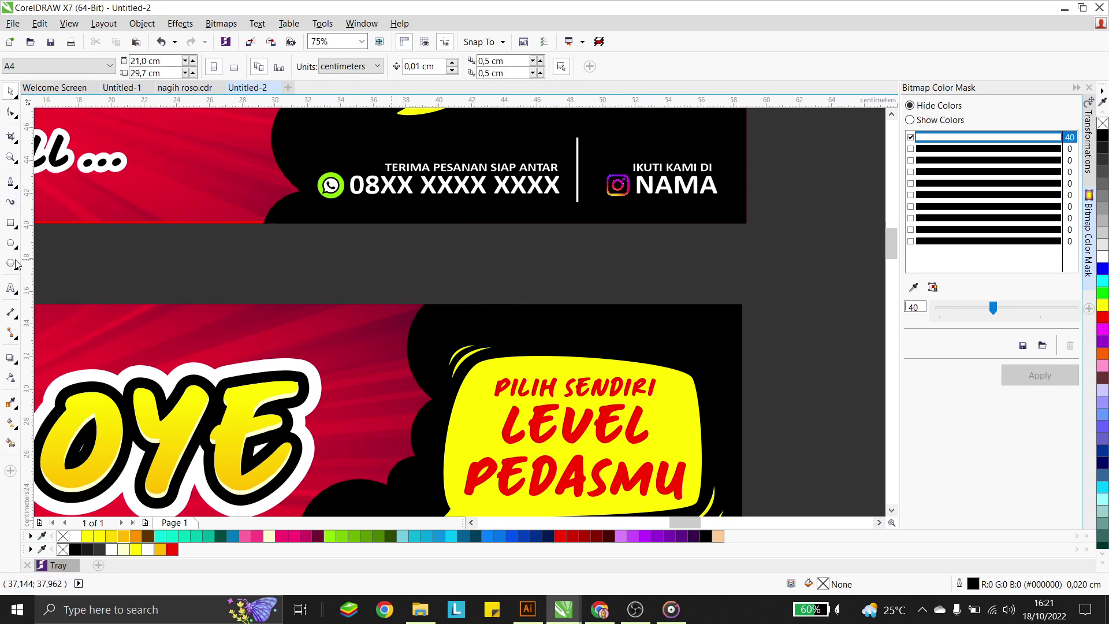
Add the artistic text "TERIMA PESANAN" in the empty space beneath the reference banner's contact details
{"action": "left_click", "coordinate": [11, 289]}
{"action": "scroll", "coordinate": [432, 211], "scroll_direction": "down", "scroll_amount": 1}
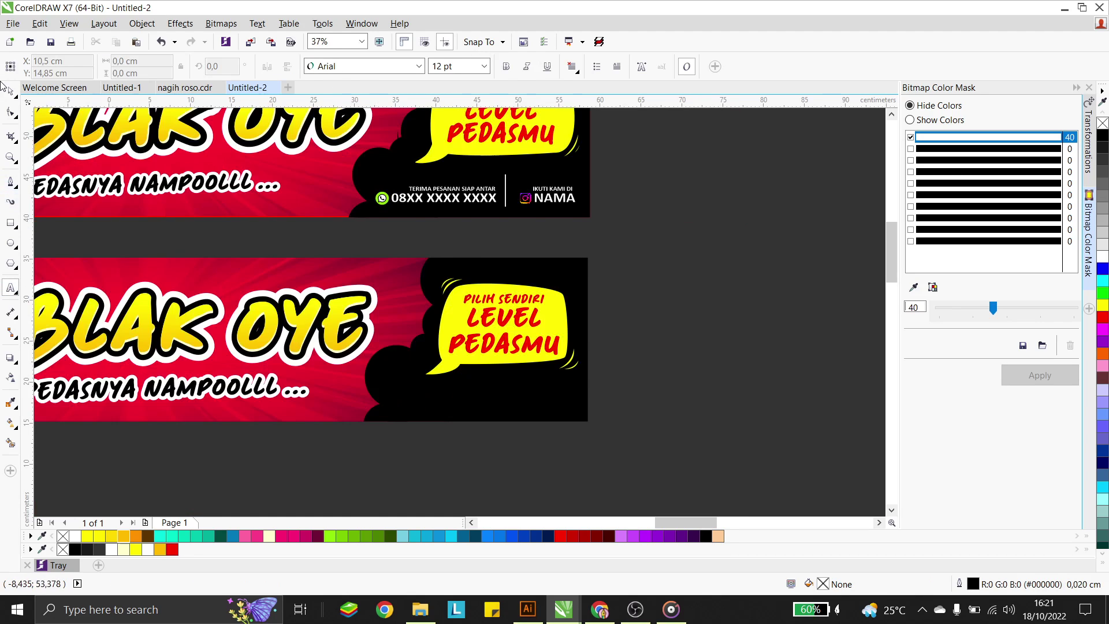
{"action": "left_click", "coordinate": [9, 89]}
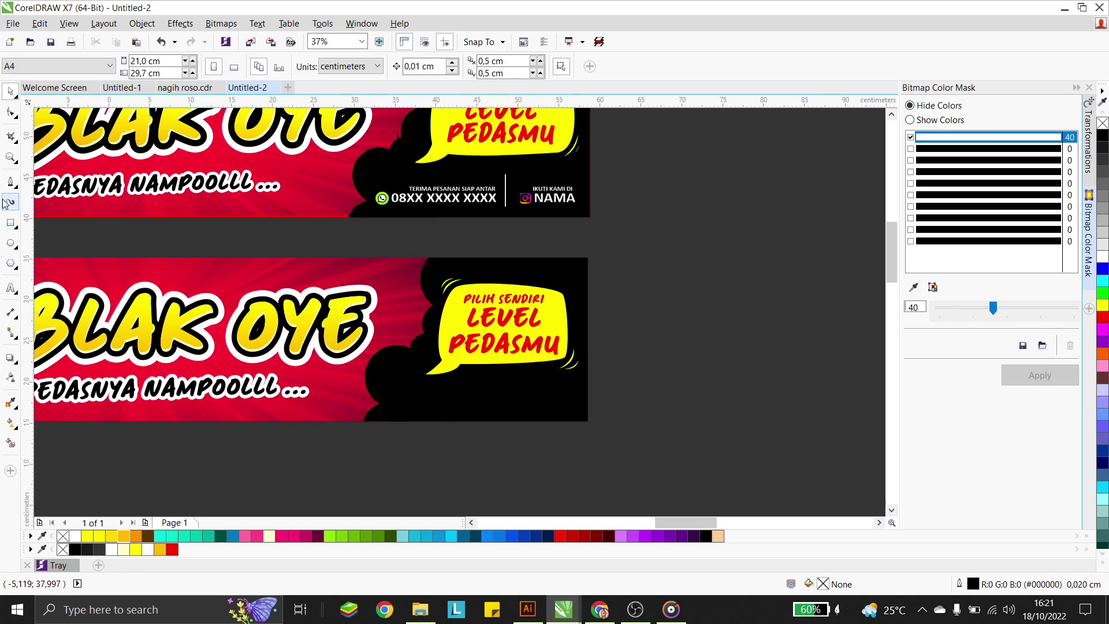
{"action": "left_click", "coordinate": [11, 288]}
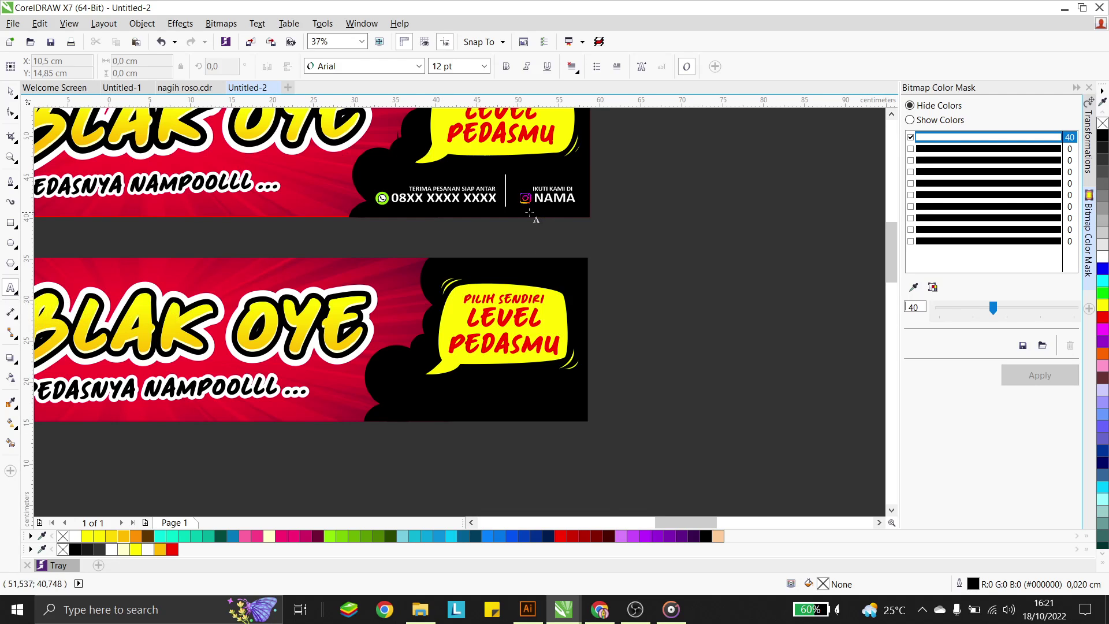
{"action": "scroll", "coordinate": [449, 230], "scroll_direction": "up", "scroll_amount": 4}
{"action": "scroll", "coordinate": [292, 252], "scroll_direction": "down", "scroll_amount": 2}
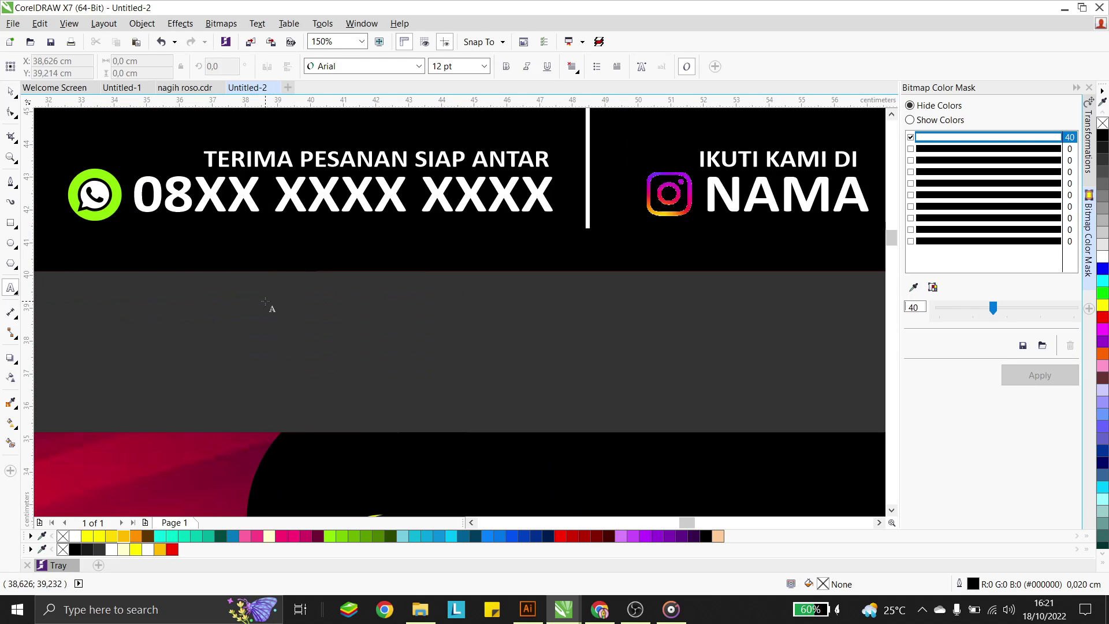
{"action": "left_click", "coordinate": [265, 301]}
{"action": "key", "text": "Caps_Lock"}
{"action": "type", "text": "TER"}
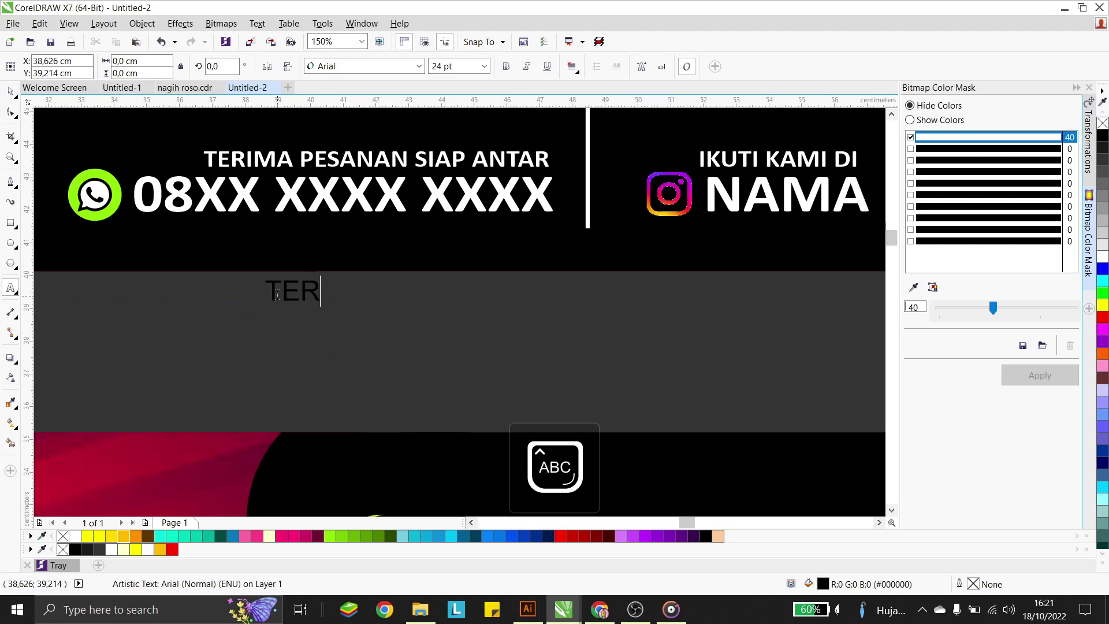
{"action": "type", "text": "IMA PESANAN SIAP ANTAR"}
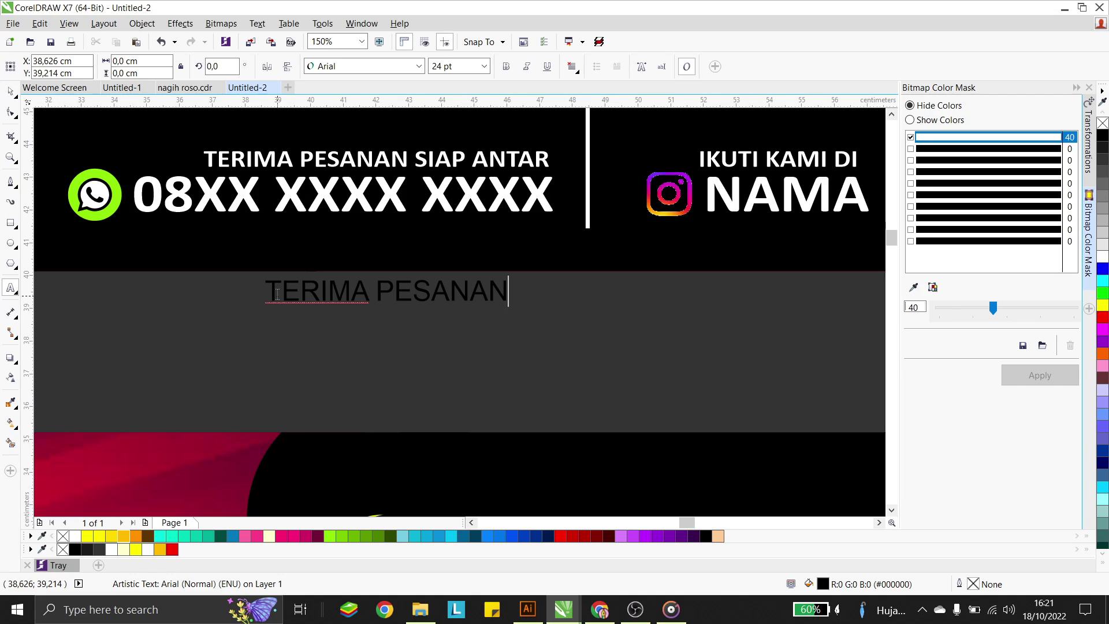
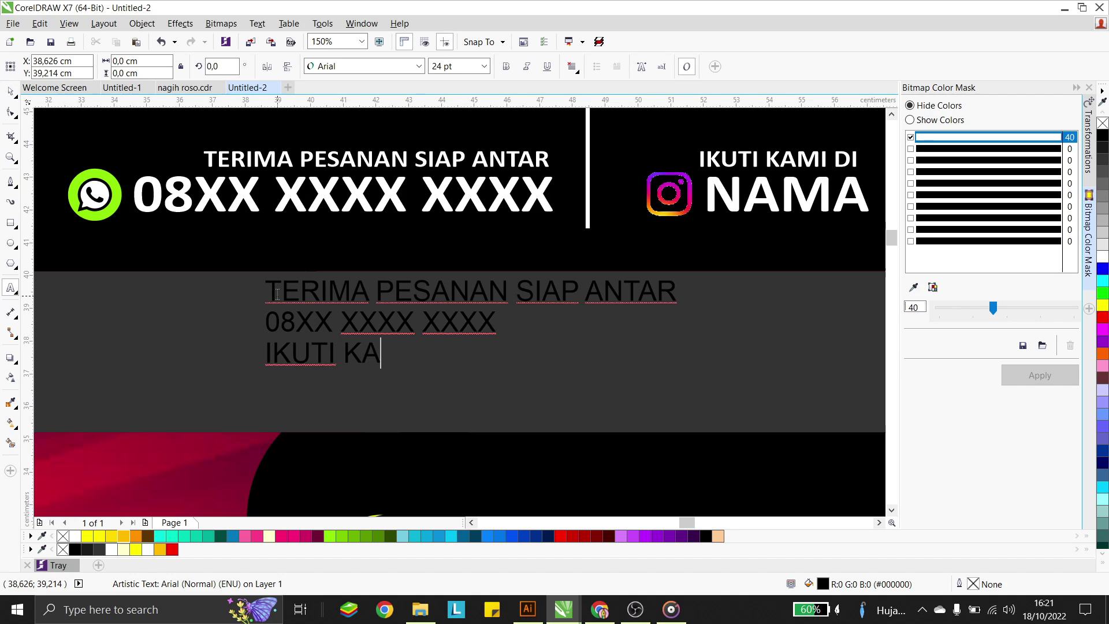
Complete the contact text with the lines IKUTI KAMI DI and NAMA
{"action": "type", "text": "DI NAMA"}
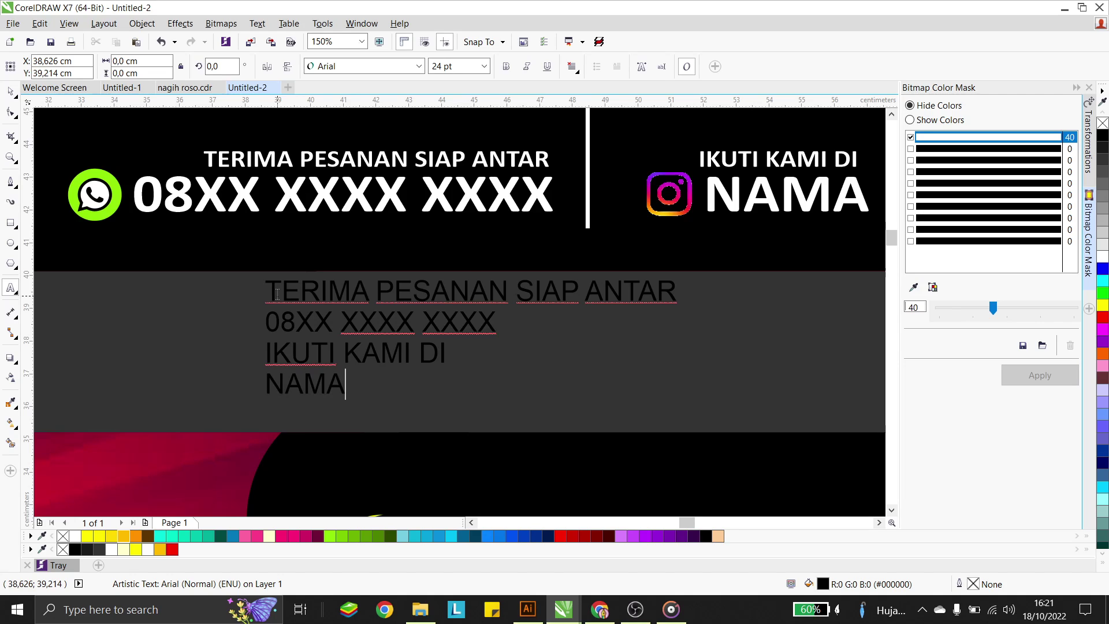
{"action": "left_click", "coordinate": [11, 110]}
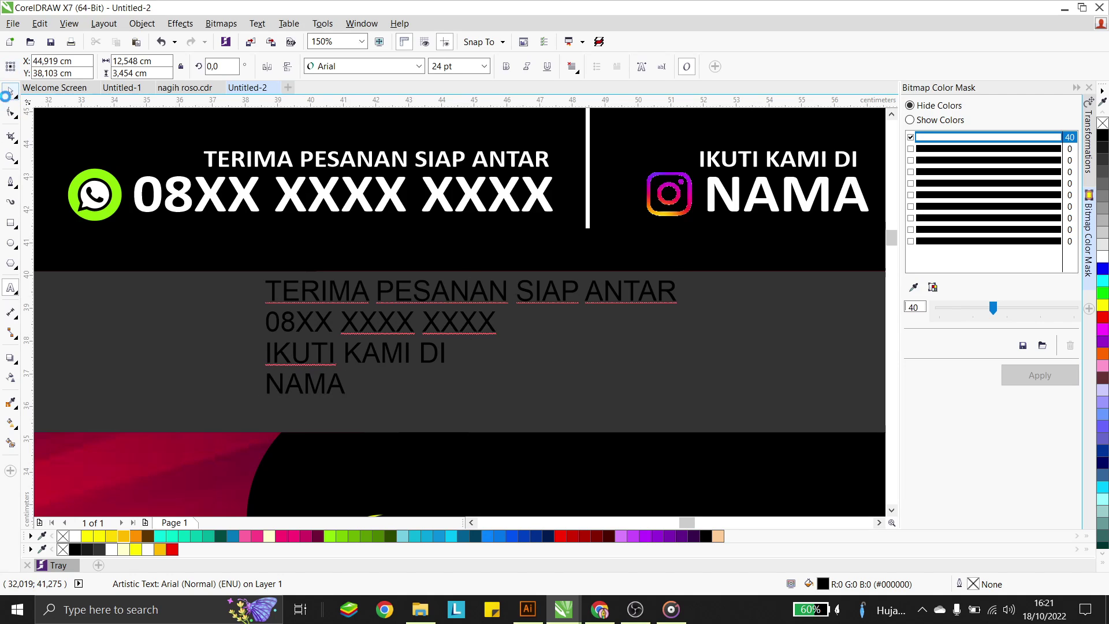
Set the four-line contact text in Calibri and make it bold
{"action": "left_click", "coordinate": [418, 66]}
{"action": "mouse_move", "coordinate": [365, 101]}
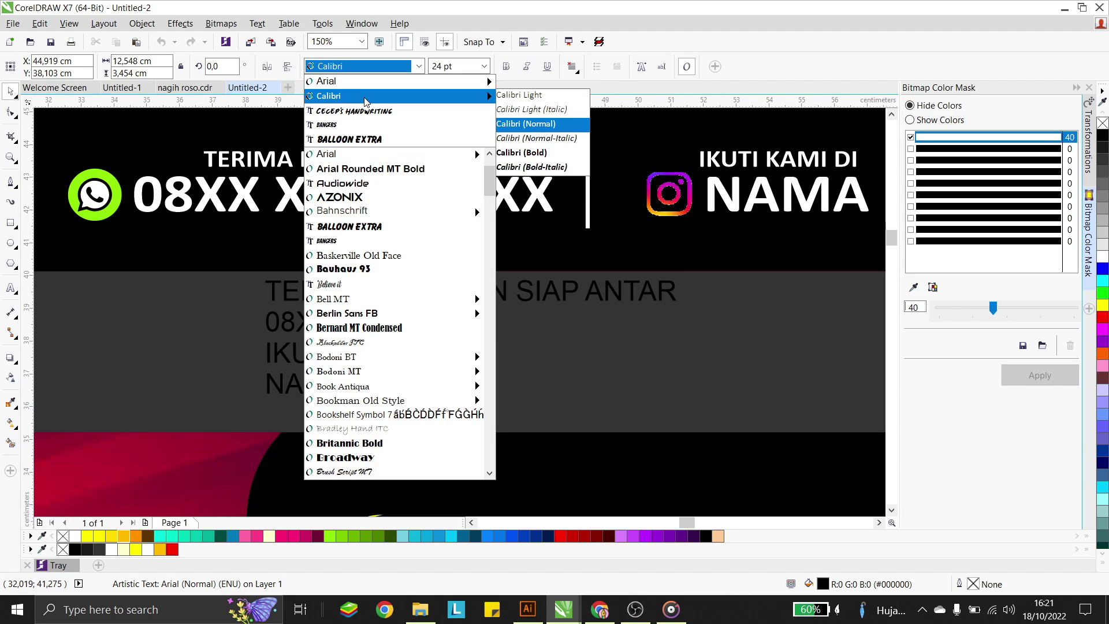
{"action": "left_click", "coordinate": [507, 154]}
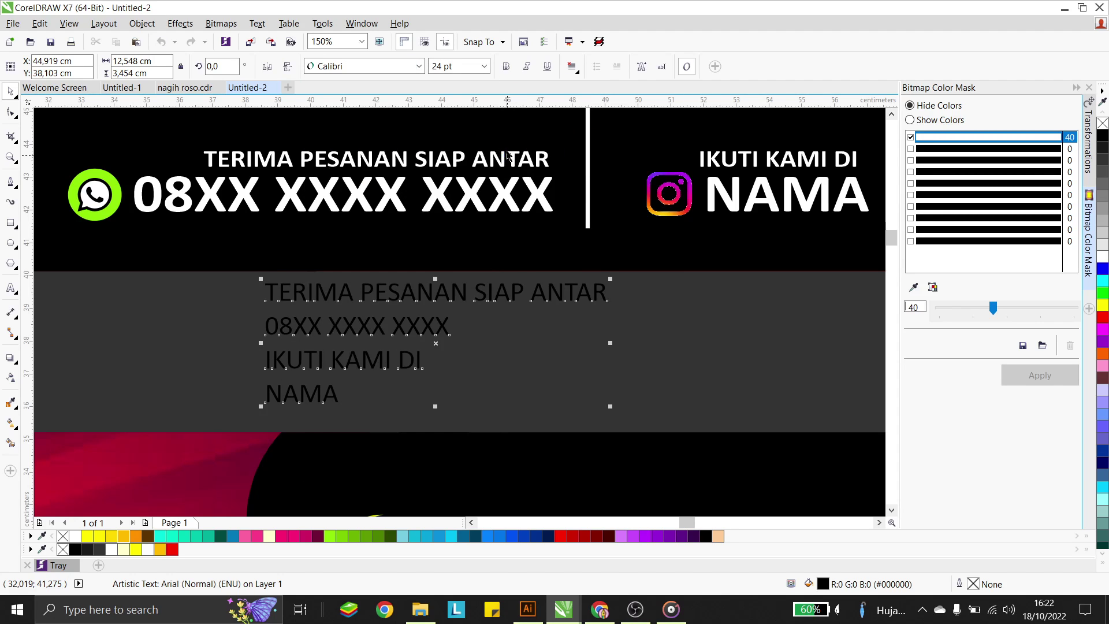
{"action": "left_click", "coordinate": [418, 66]}
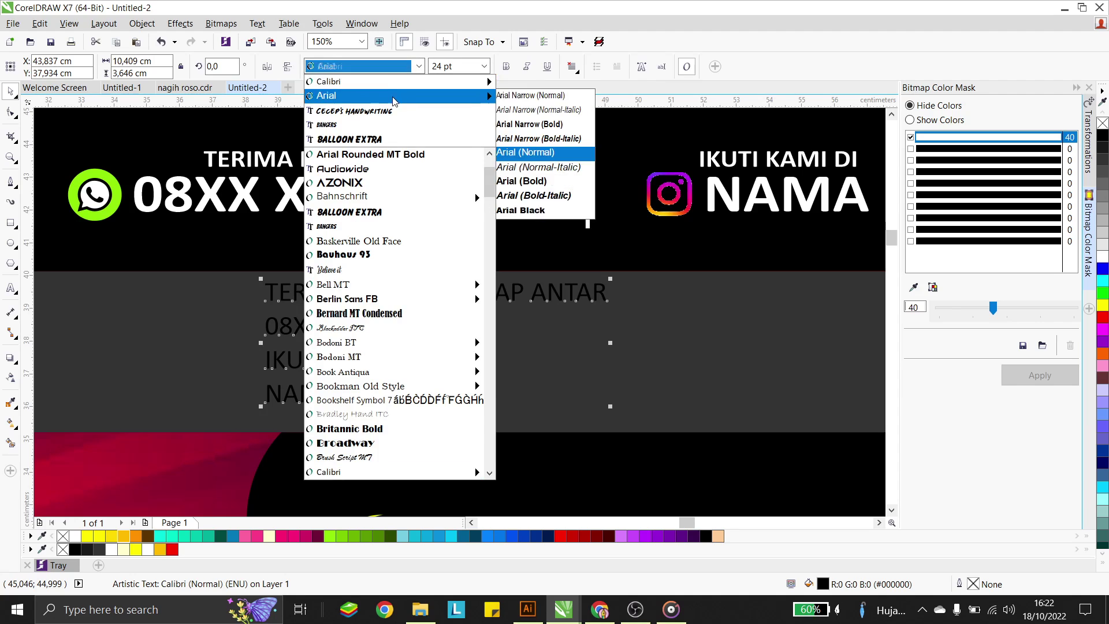
{"action": "mouse_move", "coordinate": [404, 82]}
{"action": "left_click", "coordinate": [522, 138]}
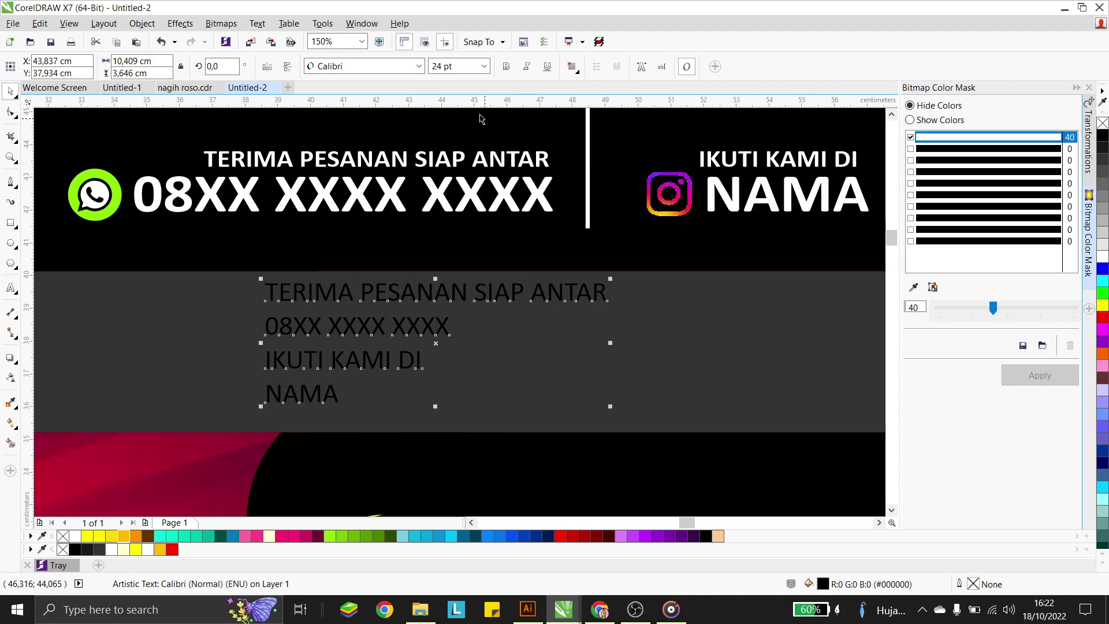
{"action": "left_click", "coordinate": [512, 67]}
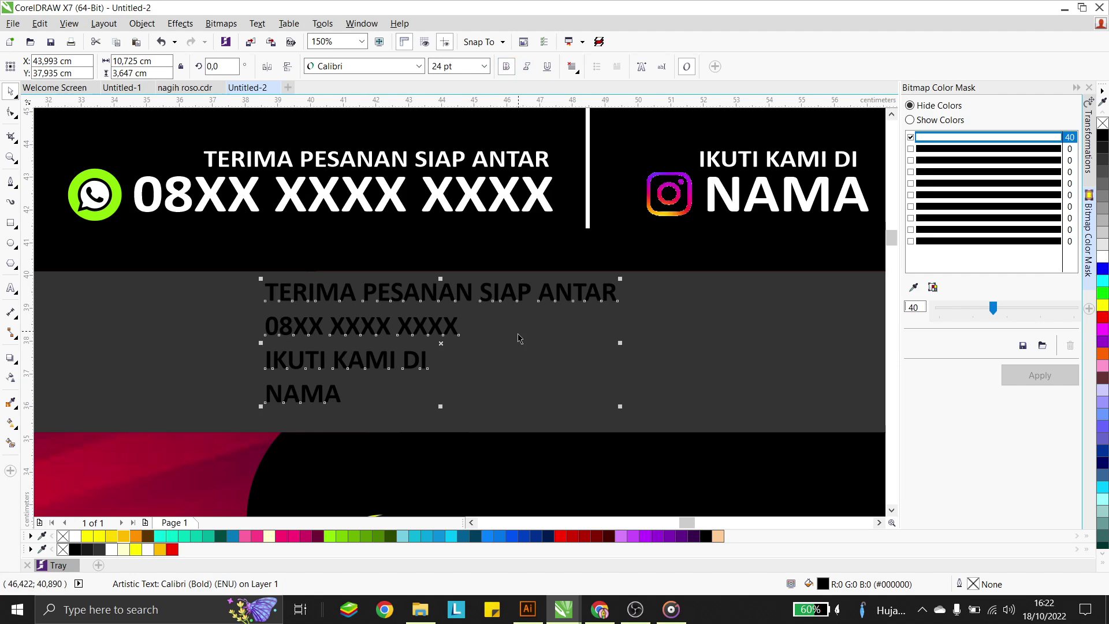
Break the contact text into separate lines and move 08XX XXXX XXXX and NAMA up closer to their captions
{"action": "left_click", "coordinate": [439, 360]}
{"action": "left_click", "coordinate": [504, 310]}
{"action": "left_click", "coordinate": [513, 298]}
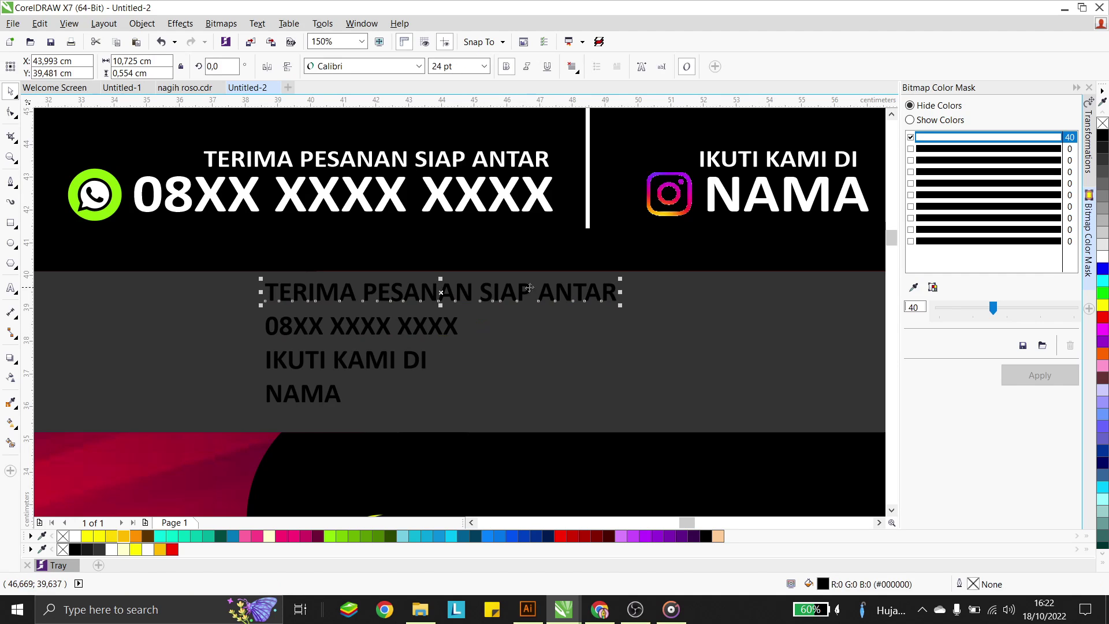
{"action": "left_click", "coordinate": [537, 339]}
{"action": "left_click", "coordinate": [421, 361]}
{"action": "left_click", "coordinate": [329, 396]}
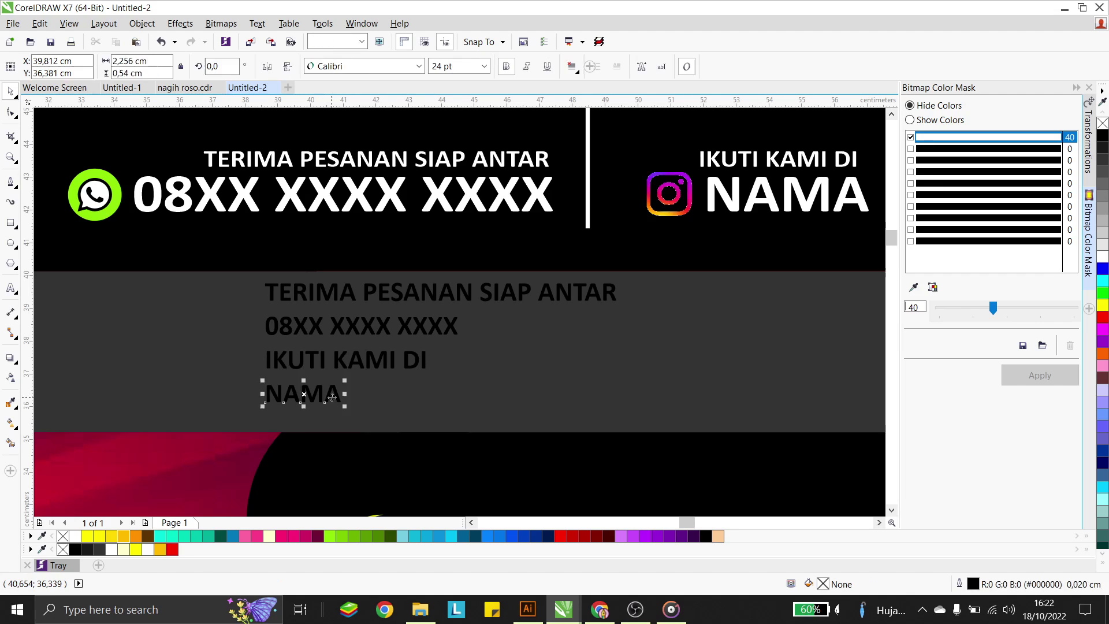
{"action": "left_click_drag", "start_coordinate": [332, 396], "coordinate": [337, 385]}
{"action": "left_click", "coordinate": [368, 328]}
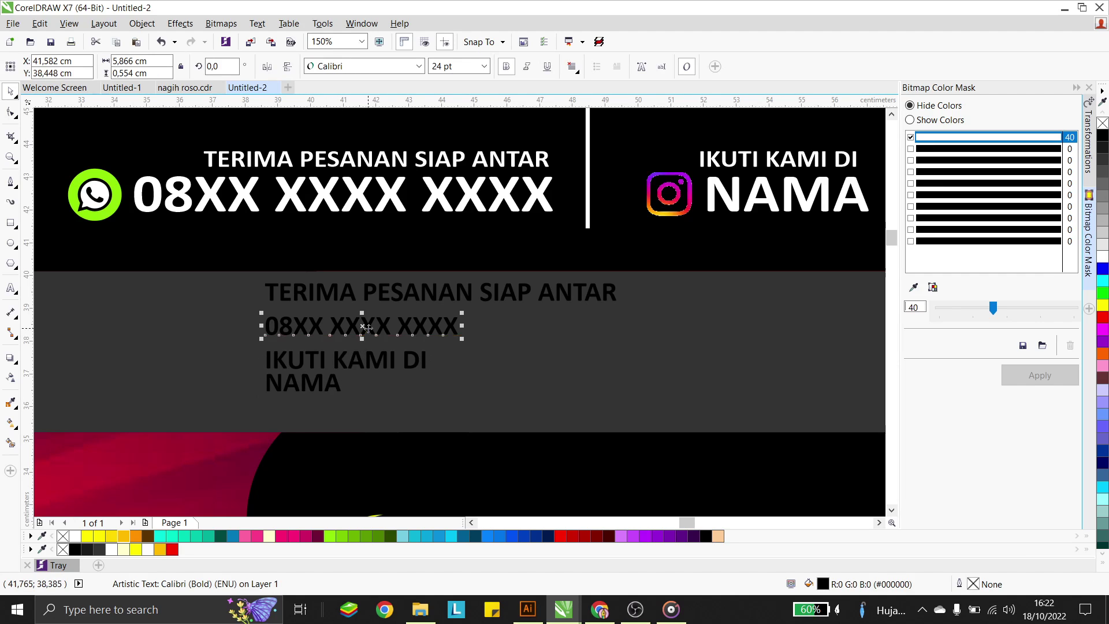
{"action": "left_click_drag", "start_coordinate": [367, 328], "coordinate": [368, 320]}
{"action": "left_click", "coordinate": [347, 395], "text": "shift"}
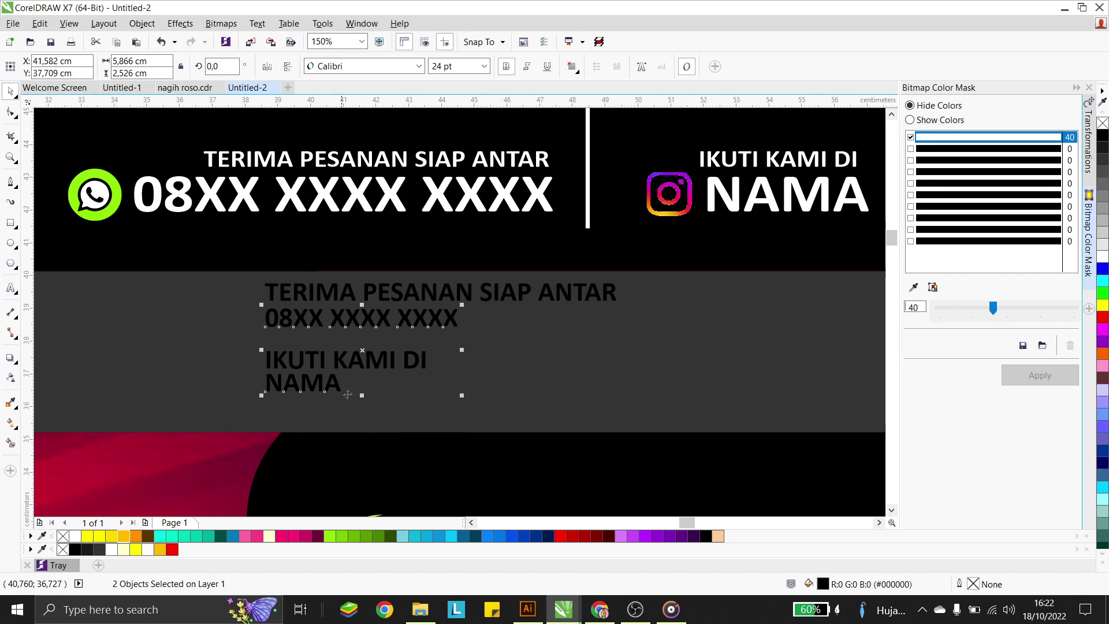
{"action": "left_click", "coordinate": [470, 400]}
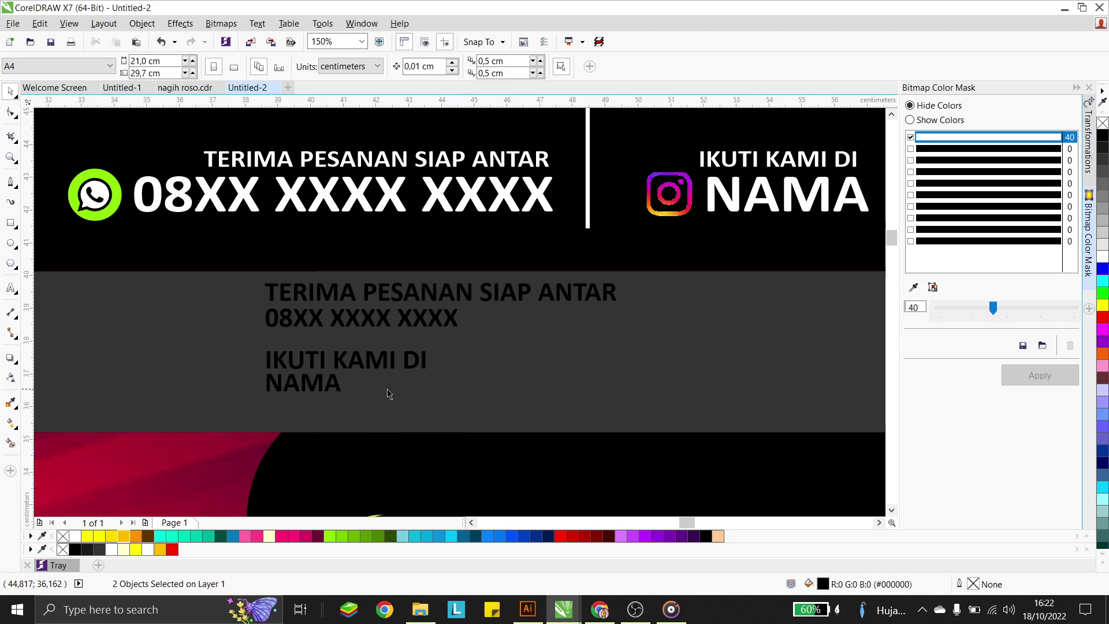
Enlarge the 08XX XXXX XXXX and NAMA lines together to about 39 pt and fill them white
{"action": "left_click", "coordinate": [342, 372]}
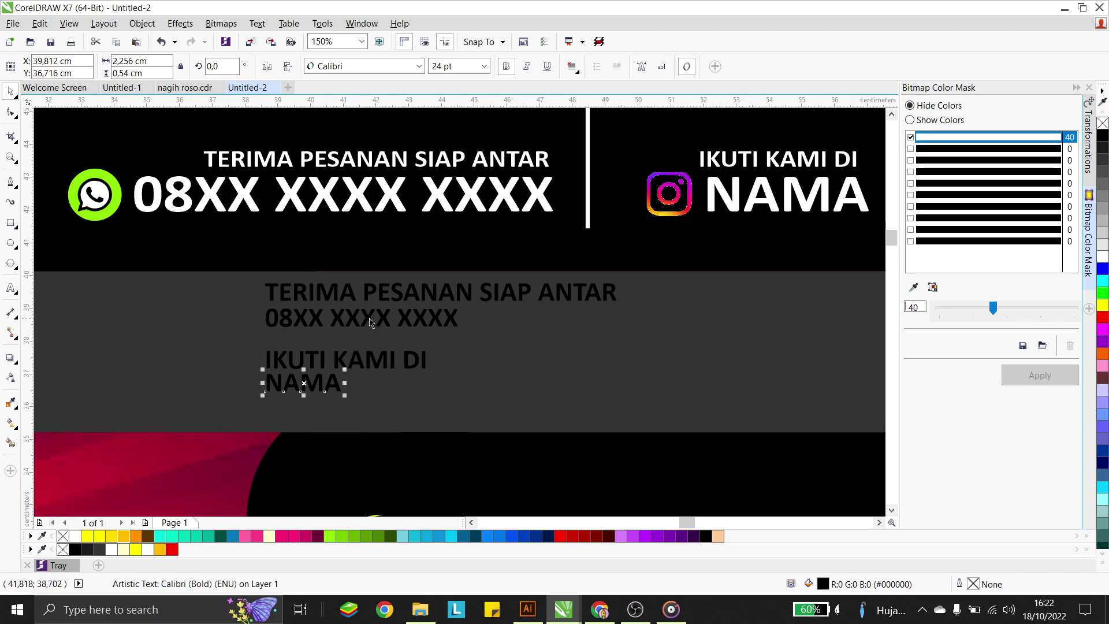
{"action": "left_click", "coordinate": [370, 321], "text": "shift"}
{"action": "left_click_drag", "start_coordinate": [462, 397], "coordinate": [582, 423]}
{"action": "left_click", "coordinate": [1101, 257]}
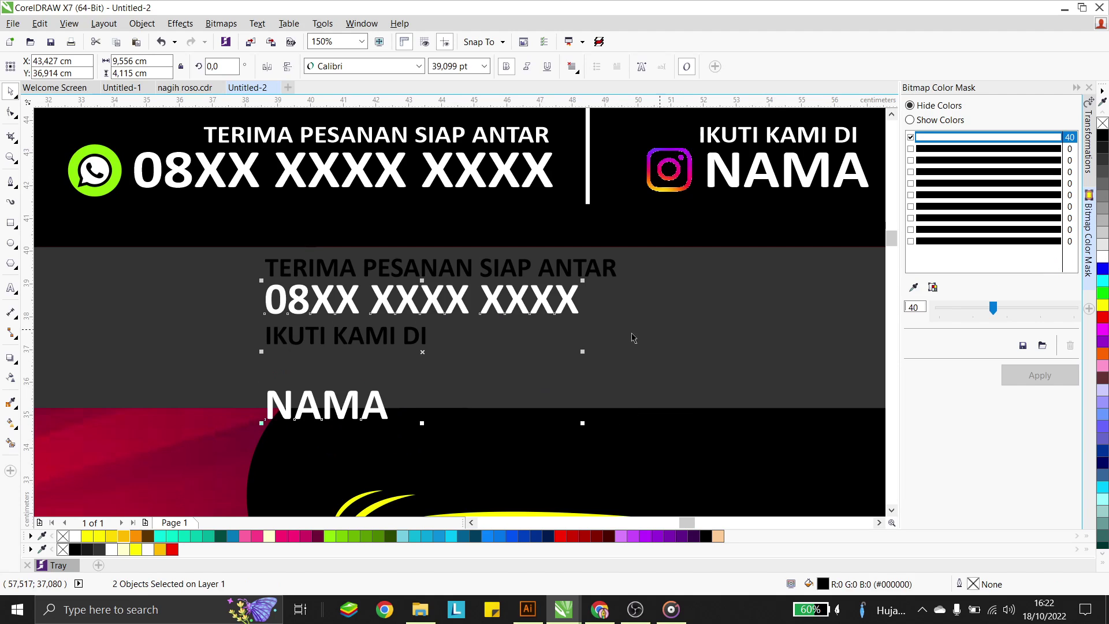
Move NAMA up directly beneath IKUTI KAMI DI and fill both caption lines white
{"action": "left_click", "coordinate": [403, 414]}
{"action": "left_click", "coordinate": [384, 401]}
{"action": "left_click_drag", "start_coordinate": [382, 400], "coordinate": [386, 362]}
{"action": "left_click", "coordinate": [390, 340]}
{"action": "left_click", "coordinate": [411, 278], "text": "shift"}
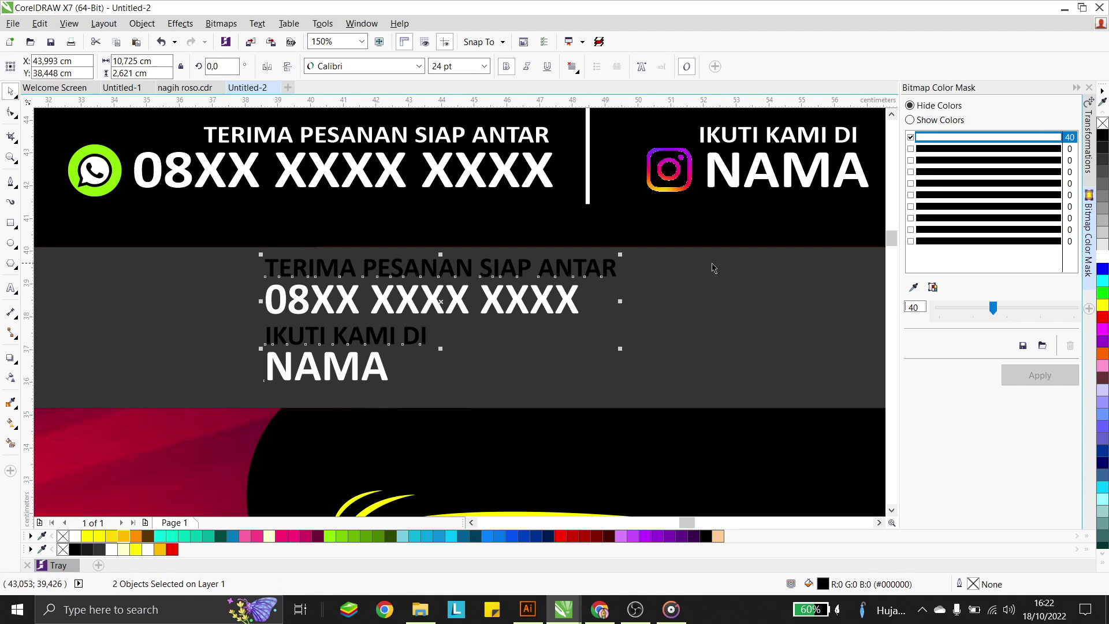
{"action": "left_click", "coordinate": [1102, 256]}
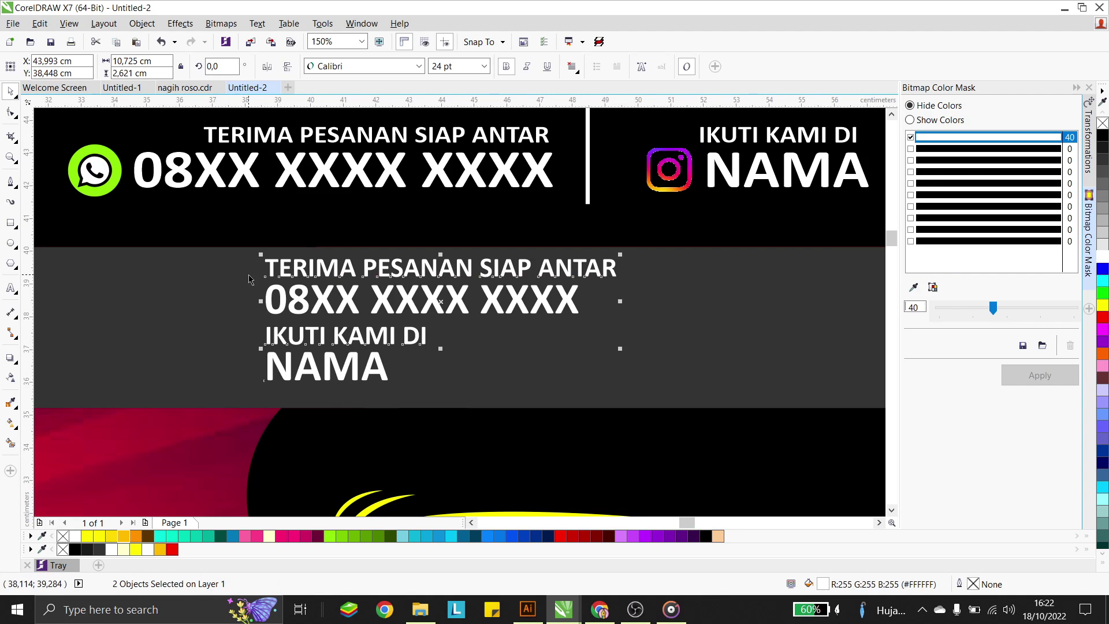
Move all four contact lines down onto the lower edge of the new banner's black area
{"action": "left_click_drag", "start_coordinate": [700, 384], "coordinate": [203, 246]}
{"action": "scroll", "coordinate": [449, 258], "scroll_direction": "down", "scroll_amount": 3}
{"action": "scroll", "coordinate": [448, 258], "scroll_direction": "down", "scroll_amount": 3}
{"action": "left_click_drag", "start_coordinate": [449, 266], "coordinate": [439, 467]}
{"action": "scroll", "coordinate": [440, 469], "scroll_direction": "up", "scroll_amount": 2}
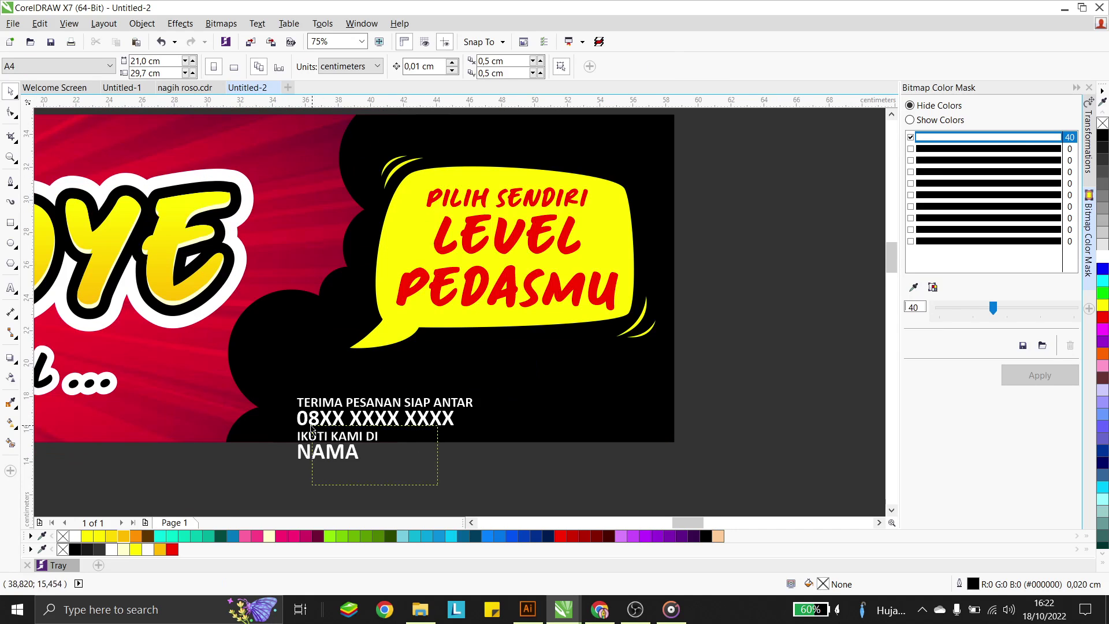
Place IKUTI KAMI DI and NAMA to the right of the phone number lines and right-align the pair
{"action": "left_click_drag", "start_coordinate": [351, 440], "coordinate": [599, 407]}
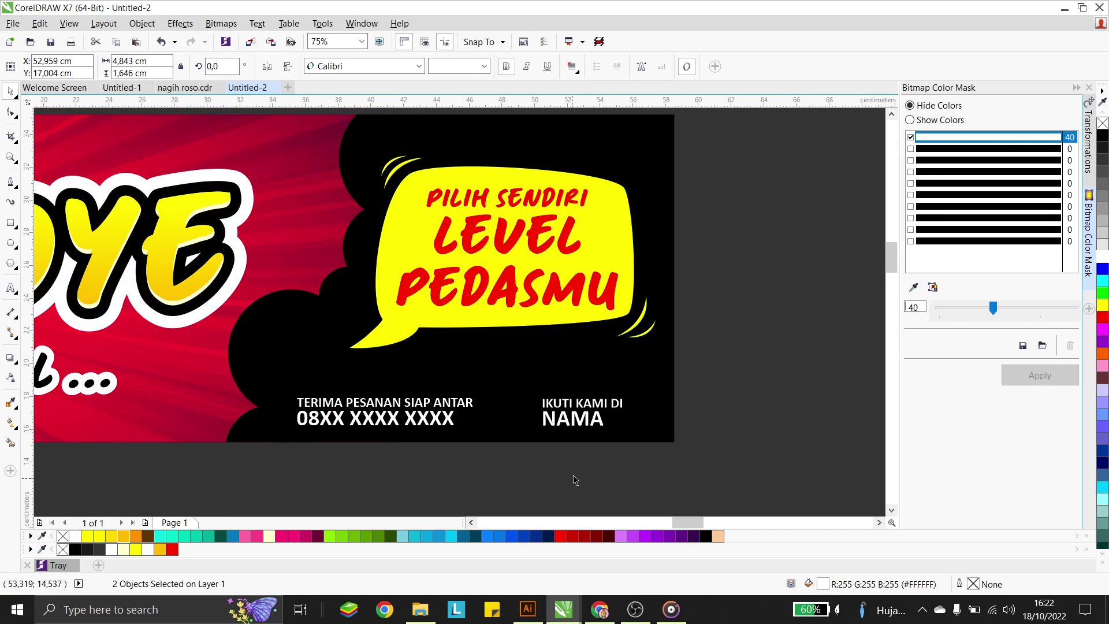
{"action": "left_click", "coordinate": [636, 451]}
{"action": "left_click", "coordinate": [440, 417]}
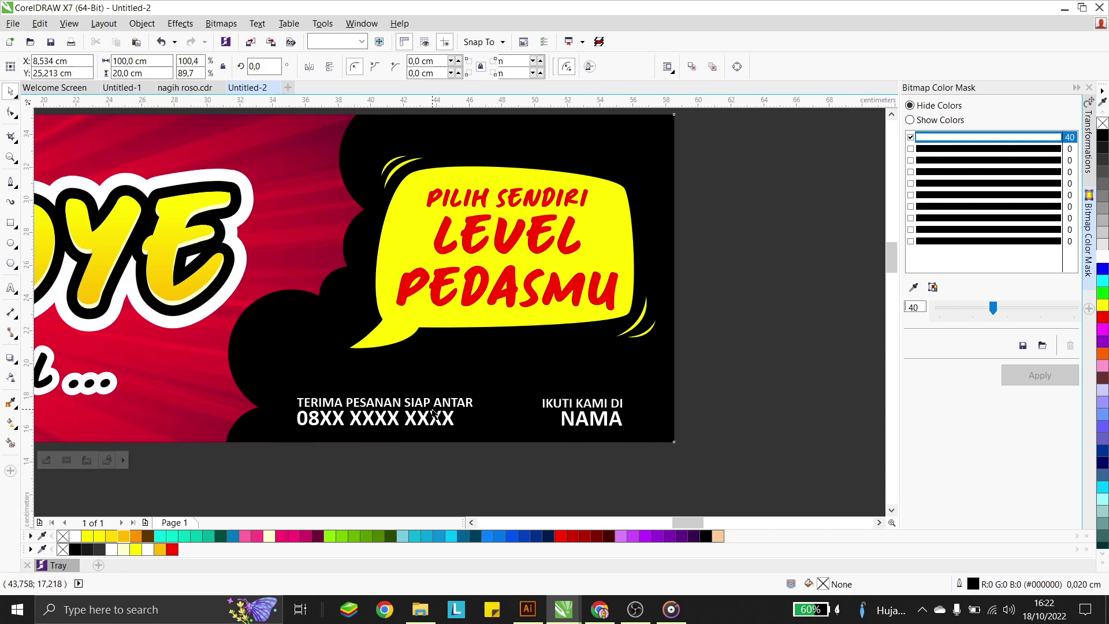
Scale down the captions TERIMA PESANAN SIAP ANTAR and IKUTI KAMI DI together
{"action": "left_click", "coordinate": [470, 411]}
{"action": "left_click", "coordinate": [571, 403], "text": "shift"}
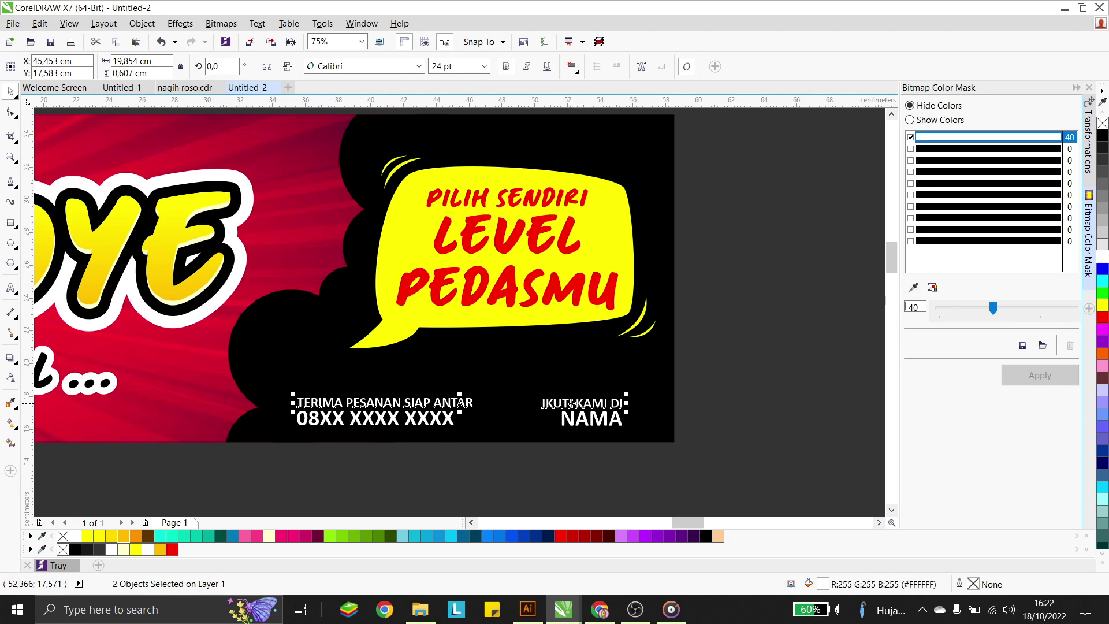
{"action": "left_click_drag", "start_coordinate": [628, 393], "coordinate": [543, 390]}
{"action": "key", "text": "Escape"}
Right-align the IKUTI KAMI DI caption with NAMA and the TERIMA PESANAN SIAP ANTAR caption with the phone number
{"action": "left_click", "coordinate": [513, 405]}
{"action": "left_click", "coordinate": [569, 417], "text": "shift"}
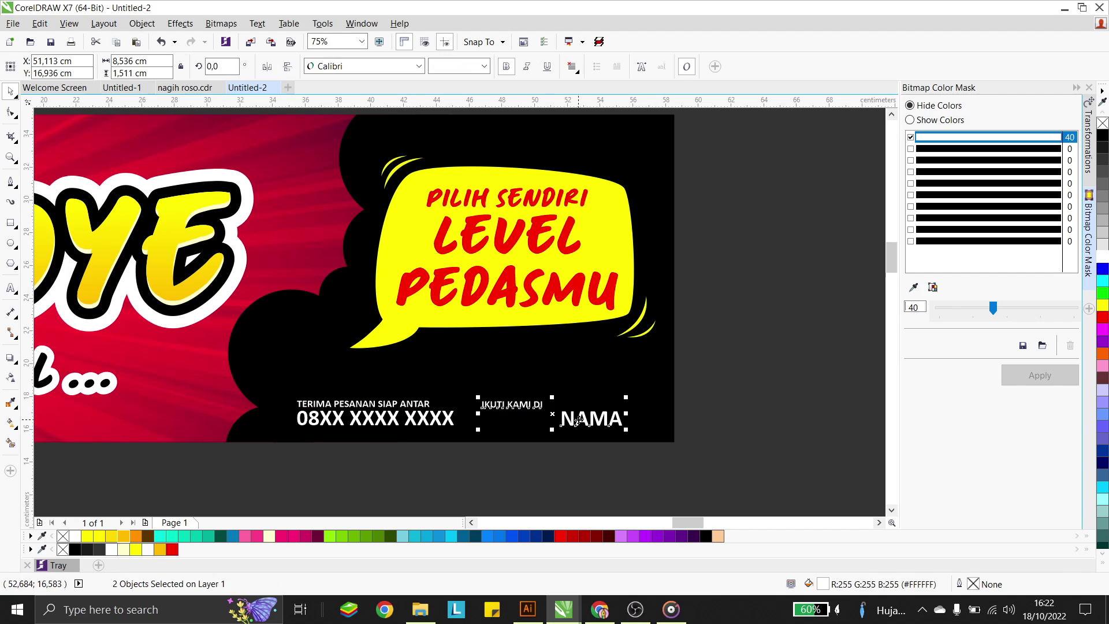
{"action": "key", "text": "r"}
{"action": "left_click", "coordinate": [421, 415]}
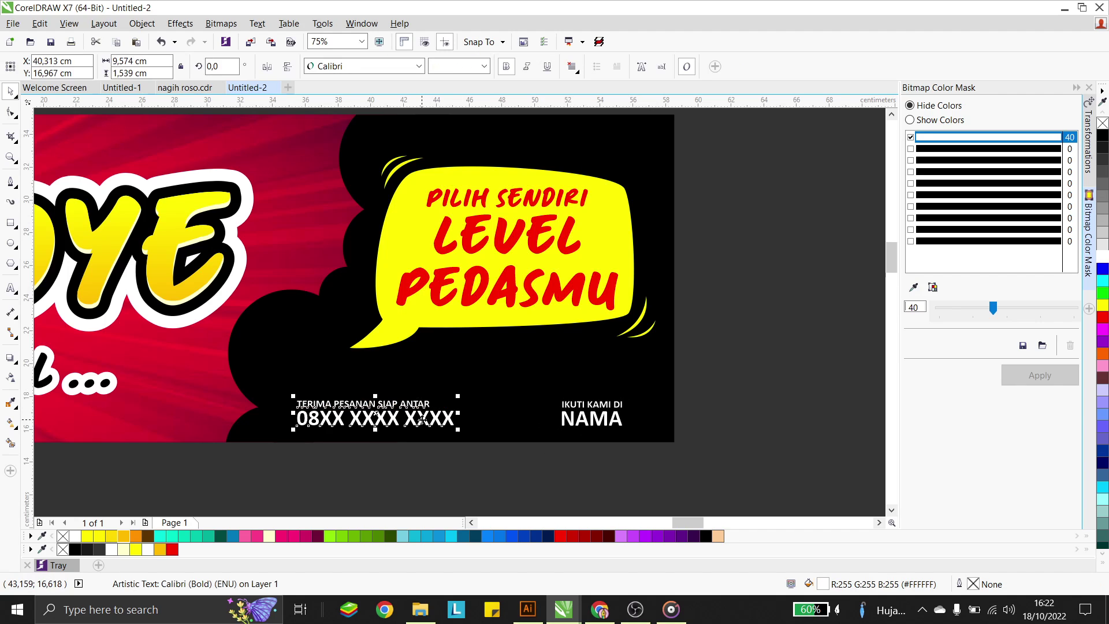
{"action": "left_click", "coordinate": [416, 404], "text": "shift"}
{"action": "key", "text": "c"}
Enlarge all four contact lines together to about 25.5 cm overall width
{"action": "left_click_drag", "start_coordinate": [486, 468], "coordinate": [414, 420]}
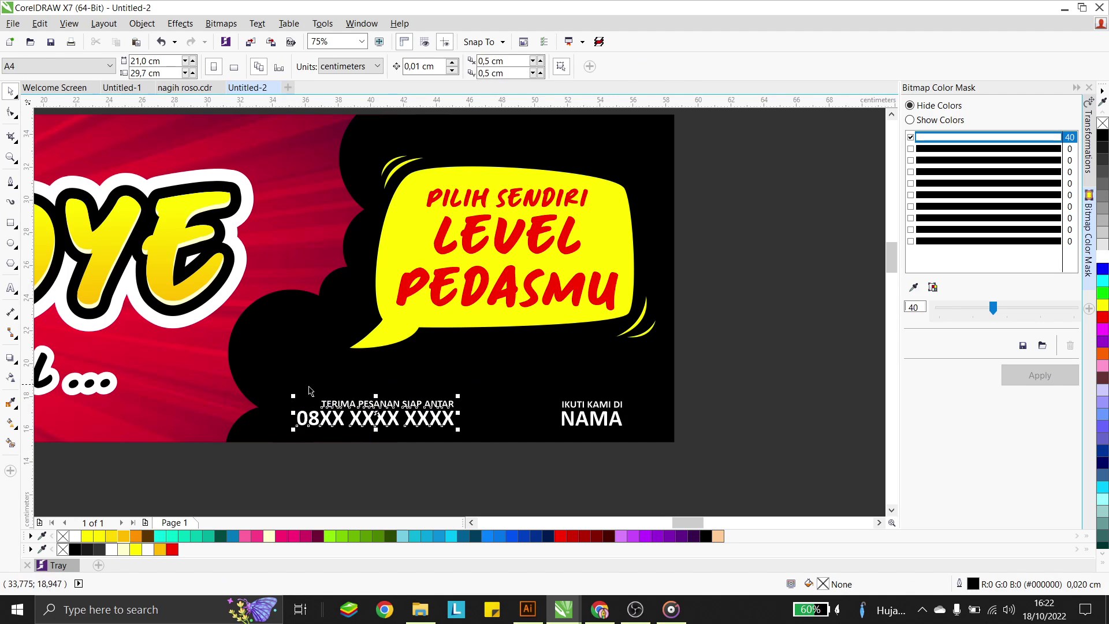
{"action": "left_click_drag", "start_coordinate": [309, 391], "coordinate": [309, 390]}
{"action": "left_click_drag", "start_coordinate": [665, 469], "coordinate": [272, 376]}
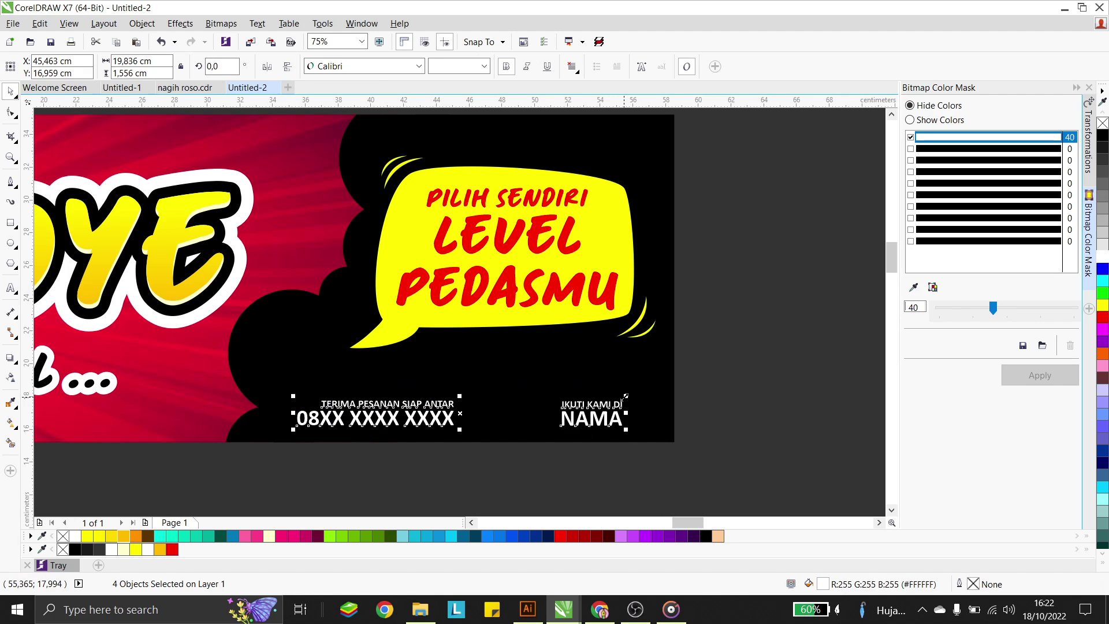
{"action": "left_click_drag", "start_coordinate": [626, 396], "coordinate": [717, 370]}
Group IKUTI KAMI DI with NAMA and move the group left, inside the banner's right edge
{"action": "left_click_drag", "start_coordinate": [758, 455], "coordinate": [569, 364]}
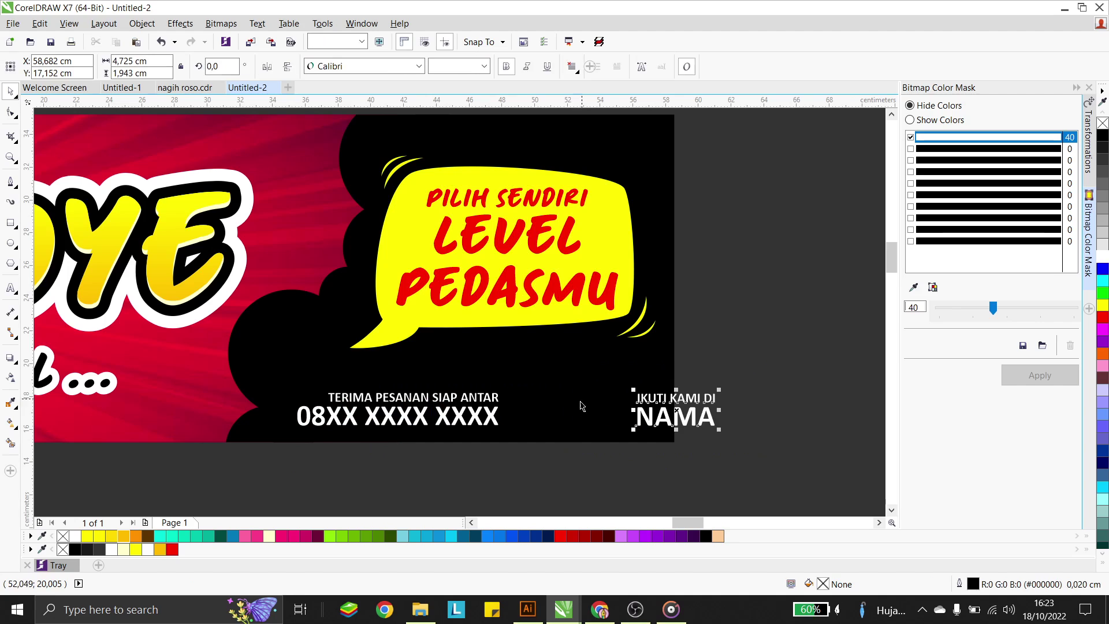
{"action": "left_click", "coordinate": [497, 414], "text": "shift"}
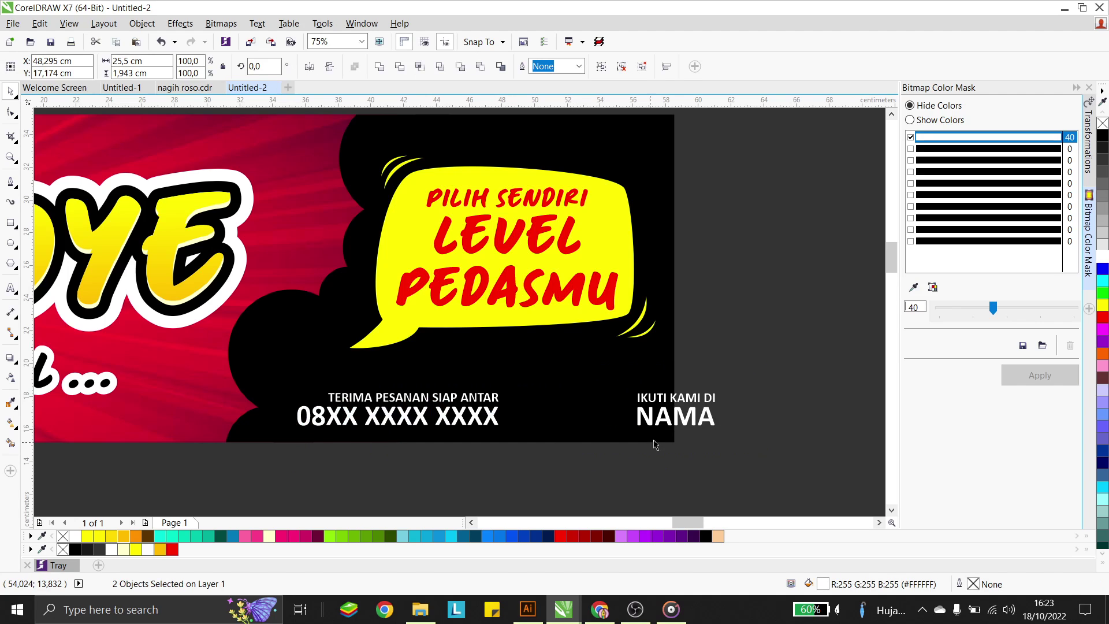
{"action": "left_click", "coordinate": [658, 416]}
{"action": "left_click_drag", "start_coordinate": [657, 417], "coordinate": [596, 457]}
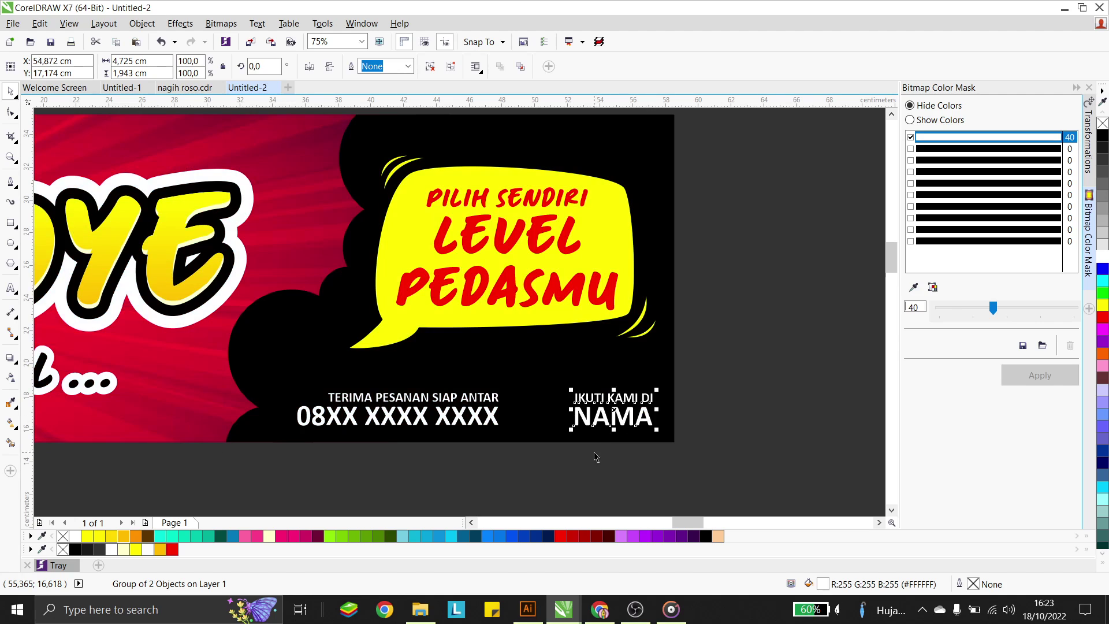
{"action": "left_click", "coordinate": [596, 457]}
Group TERIMA PESANAN SIAP ANTAR with the phone number and move the group slightly right toward the NAMA group
{"action": "left_click", "coordinate": [487, 415]}
{"action": "left_click", "coordinate": [490, 399], "text": "shift"}
{"action": "key", "text": "ctrl+g"}
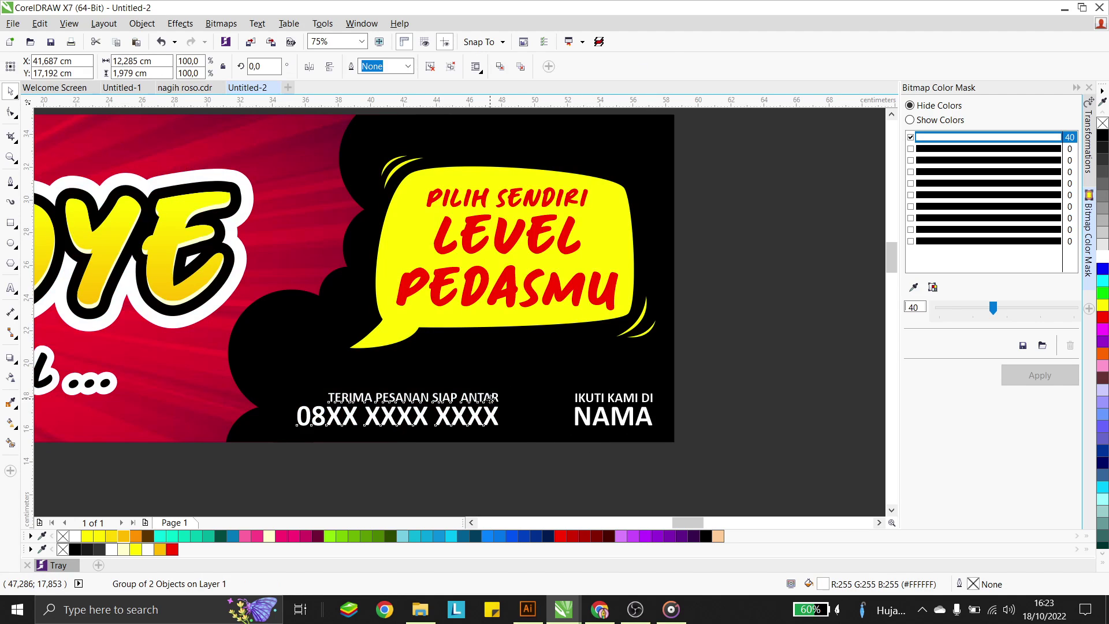
{"action": "left_click_drag", "start_coordinate": [489, 399], "coordinate": [509, 400]}
{"action": "left_click", "coordinate": [587, 420], "text": "shift"}
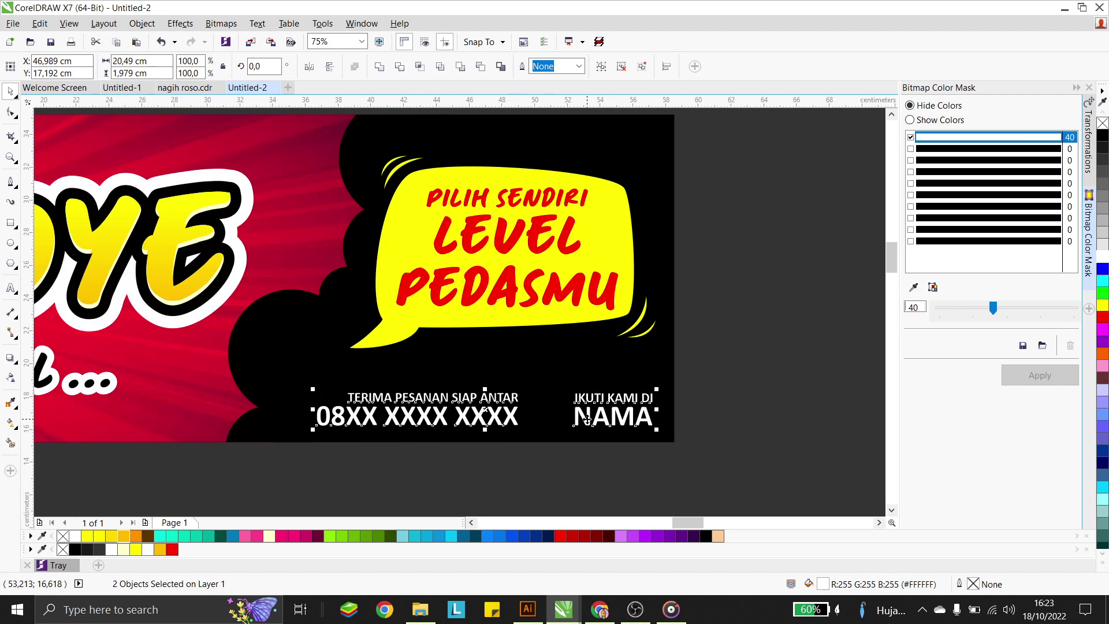
{"action": "key", "text": "Escape"}
Shrink both contact groups together to about 17.4 cm overall width and shift them slightly within the black area
{"action": "scroll", "coordinate": [563, 381], "scroll_direction": "down", "scroll_amount": 5}
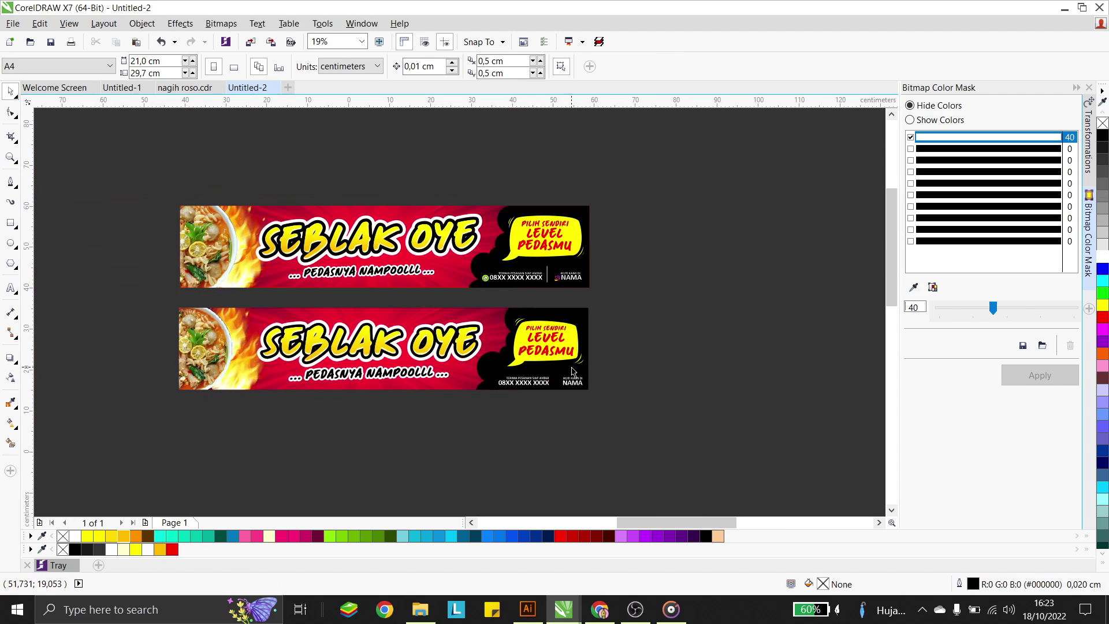
{"action": "scroll", "coordinate": [589, 374], "scroll_direction": "up", "scroll_amount": 2}
{"action": "left_click_drag", "start_coordinate": [451, 370], "coordinate": [451, 369]}
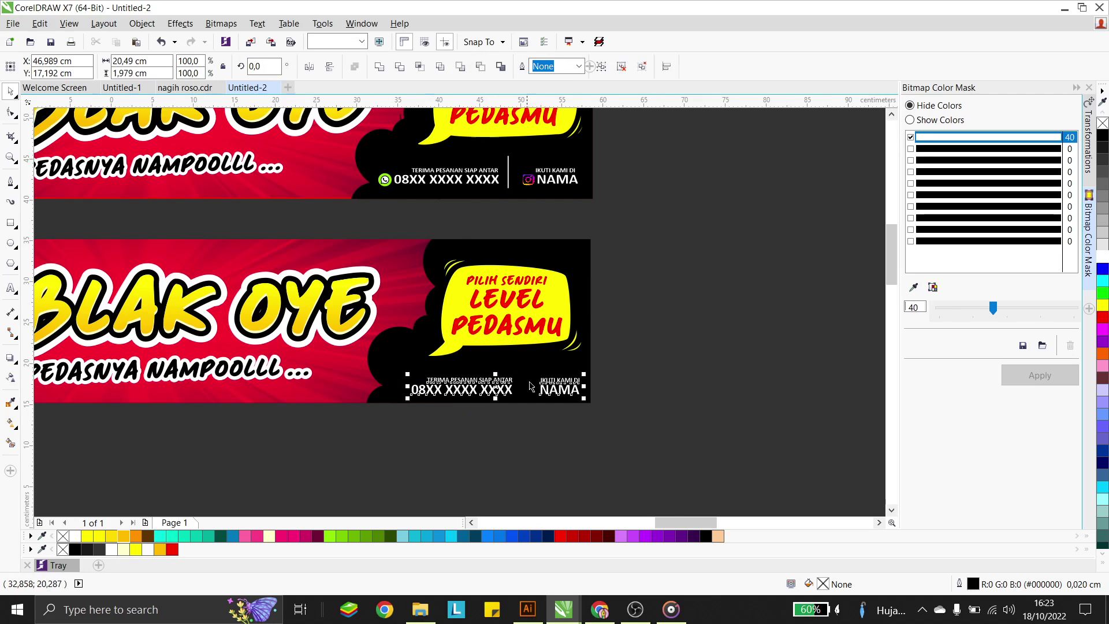
{"action": "scroll", "coordinate": [590, 379], "scroll_direction": "up", "scroll_amount": 2}
{"action": "left_click_drag", "start_coordinate": [589, 359], "coordinate": [564, 362]}
{"action": "left_click", "coordinate": [534, 372]}
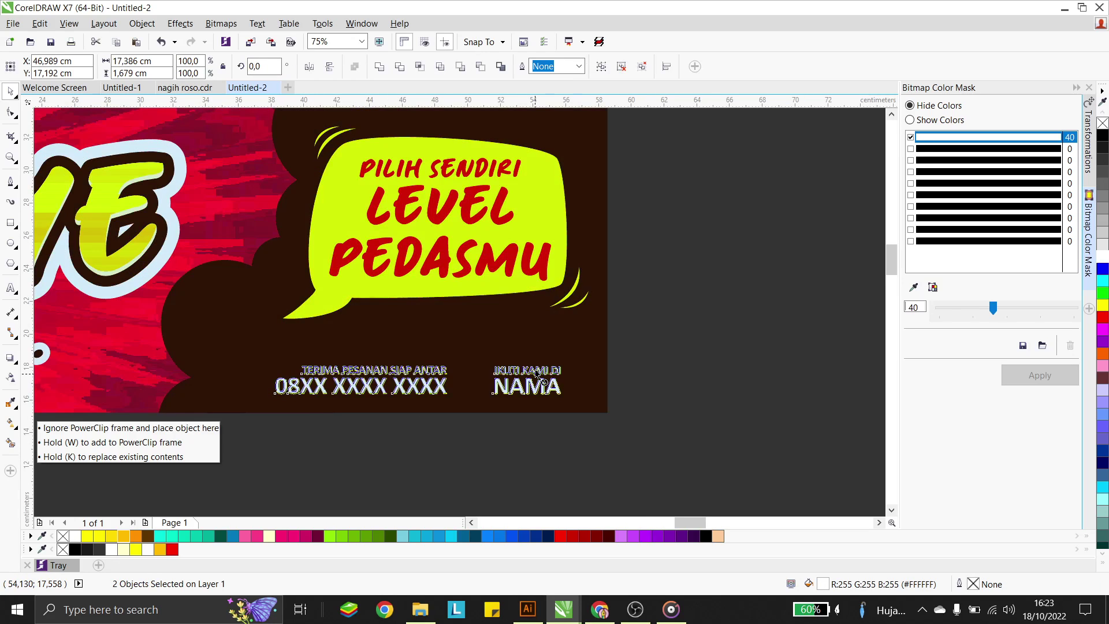
{"action": "left_click", "coordinate": [510, 439]}
Bring the WhatsApp and Instagram icons from the lower canvas to just beneath the new banner's contact details
{"action": "scroll", "coordinate": [557, 309], "scroll_direction": "down", "scroll_amount": 2}
{"action": "scroll", "coordinate": [557, 306], "scroll_direction": "down", "scroll_amount": 1}
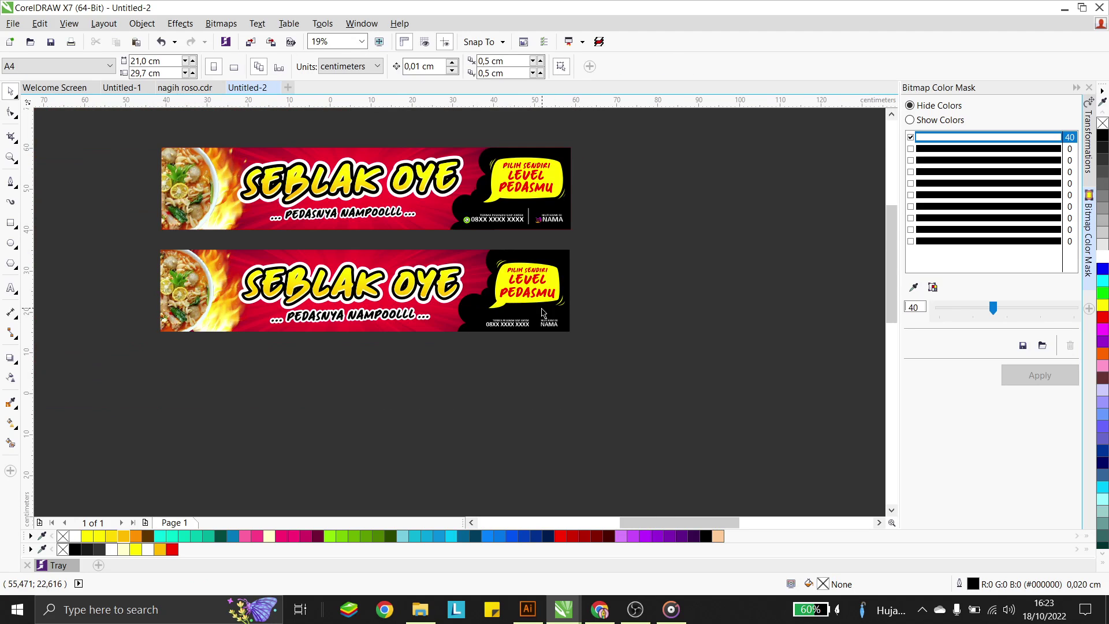
{"action": "scroll", "coordinate": [473, 345], "scroll_direction": "down", "scroll_amount": 1}
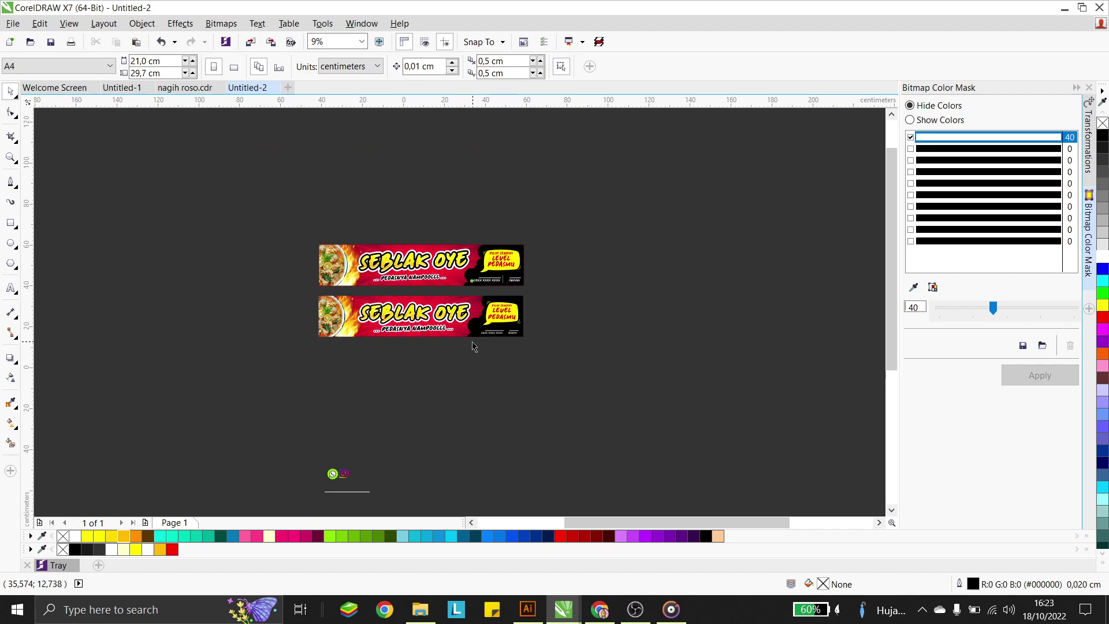
{"action": "left_click_drag", "start_coordinate": [309, 487], "coordinate": [500, 347]}
{"action": "scroll", "coordinate": [500, 346], "scroll_direction": "up", "scroll_amount": 2}
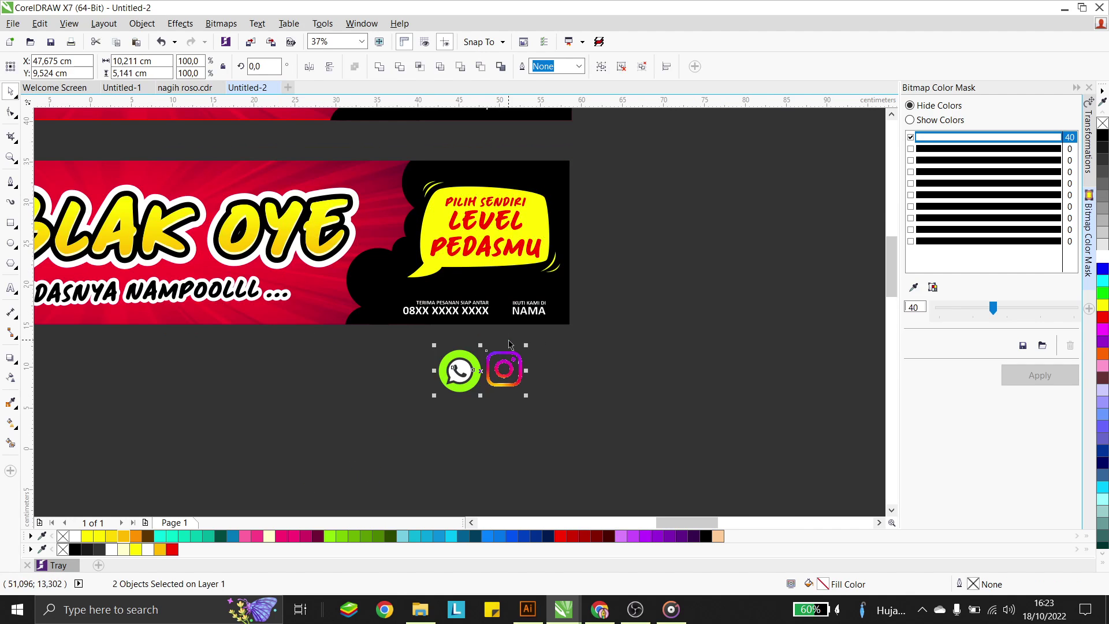
{"action": "left_click", "coordinate": [506, 349]}
{"action": "scroll", "coordinate": [506, 348], "scroll_direction": "up", "scroll_amount": 1}
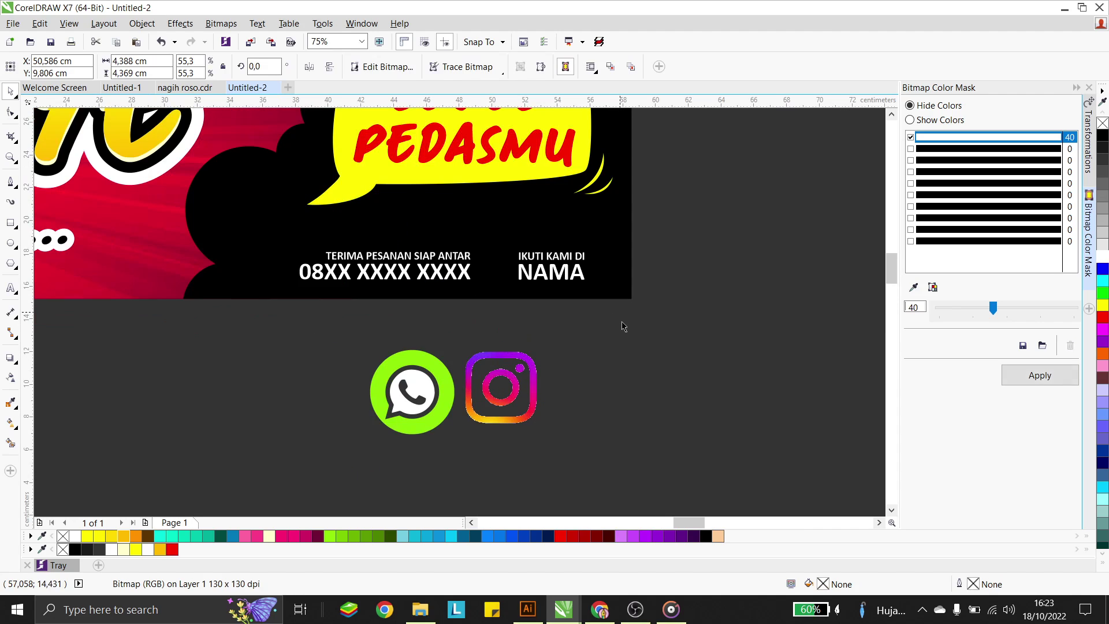
Move the IKUTI KAMI DI / NAMA group closer to the new banner's right edge, making room for an icon
{"action": "left_click", "coordinate": [557, 270]}
{"action": "left_click_drag", "start_coordinate": [553, 270], "coordinate": [589, 270]}
{"action": "left_click", "coordinate": [524, 389]}
{"action": "left_click_drag", "start_coordinate": [524, 390], "coordinate": [524, 273]}
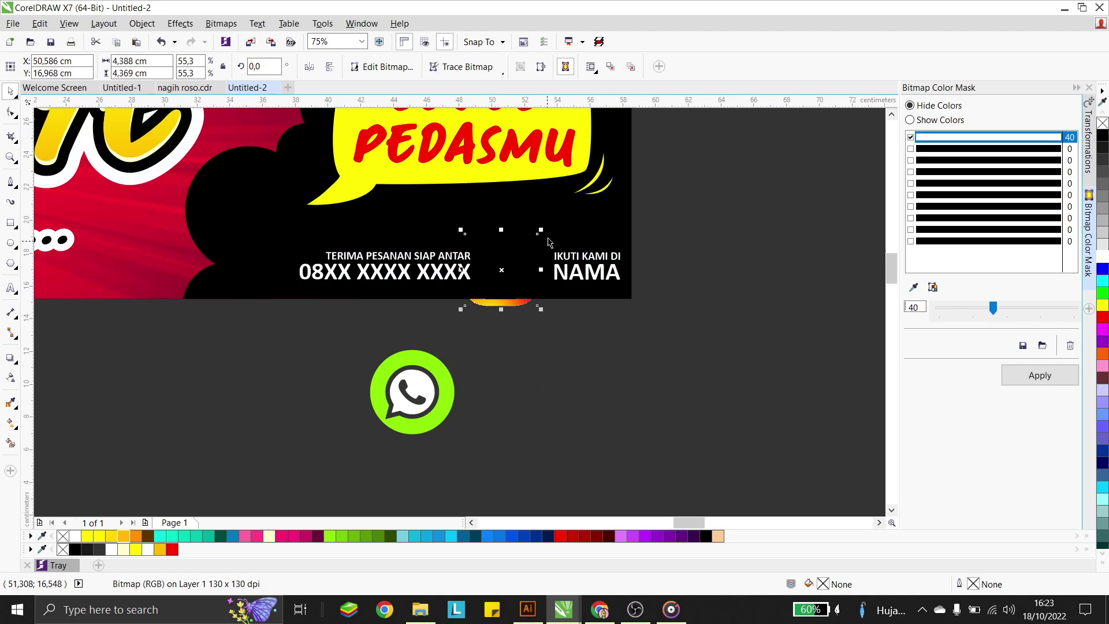
{"action": "key", "text": "ctrl+z"}
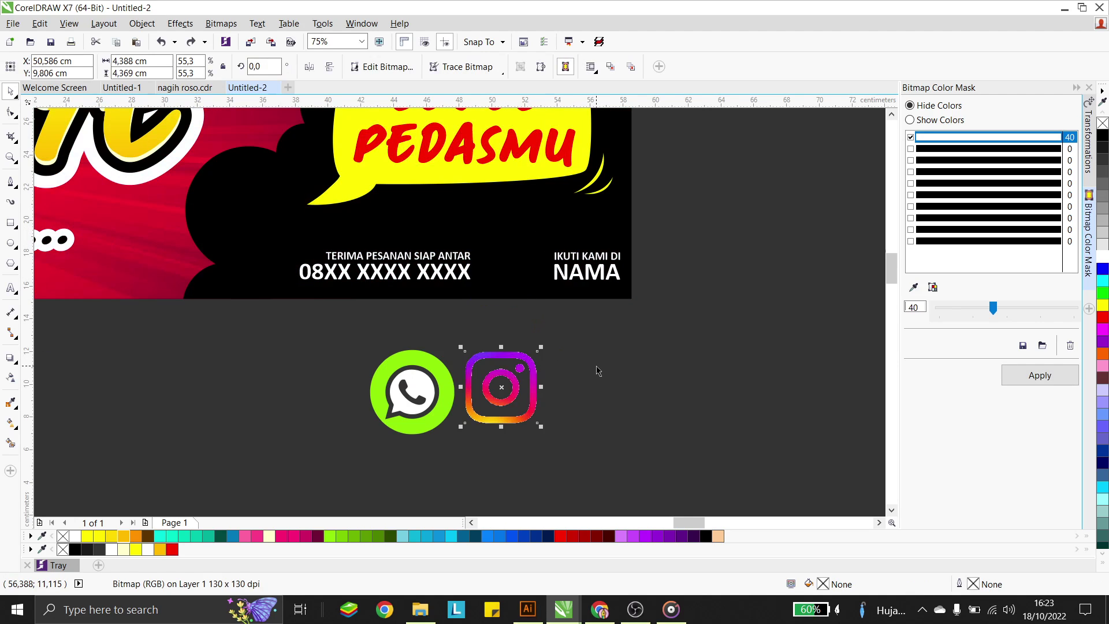
{"action": "left_click_drag", "start_coordinate": [598, 447], "coordinate": [329, 311]}
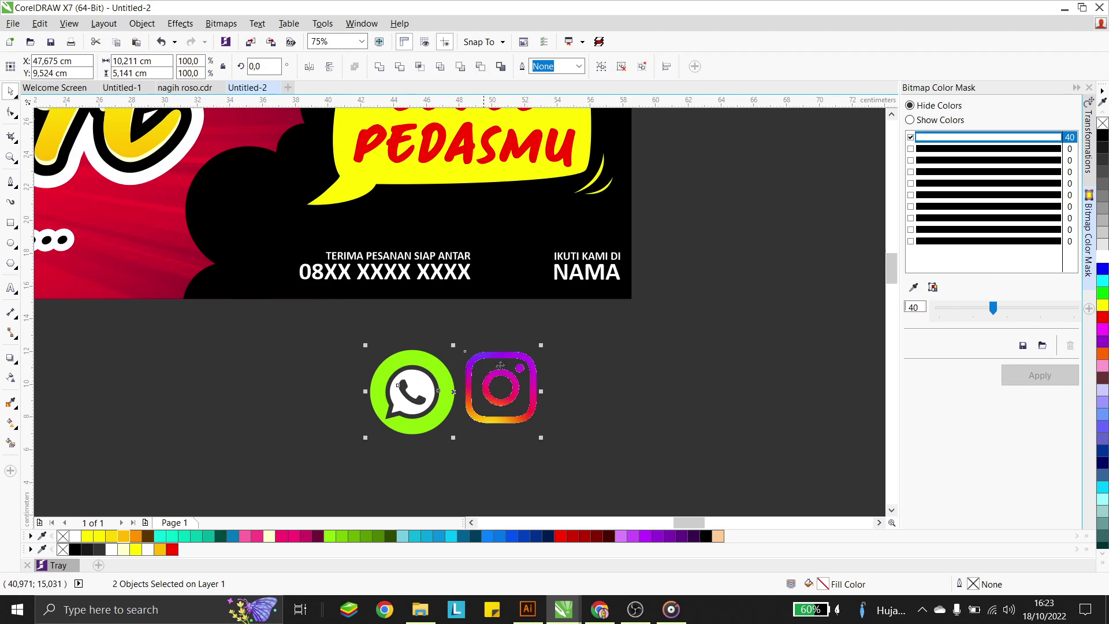
{"action": "left_click", "coordinate": [535, 376]}
{"action": "left_click_drag", "start_coordinate": [535, 376], "coordinate": [563, 260]}
{"action": "scroll", "coordinate": [535, 262], "scroll_direction": "up", "scroll_amount": 1}
{"action": "scroll", "coordinate": [566, 261], "scroll_direction": "down", "scroll_amount": 1}
{"action": "key", "text": "ctrl+z"}
{"action": "key", "text": "ctrl+z"}
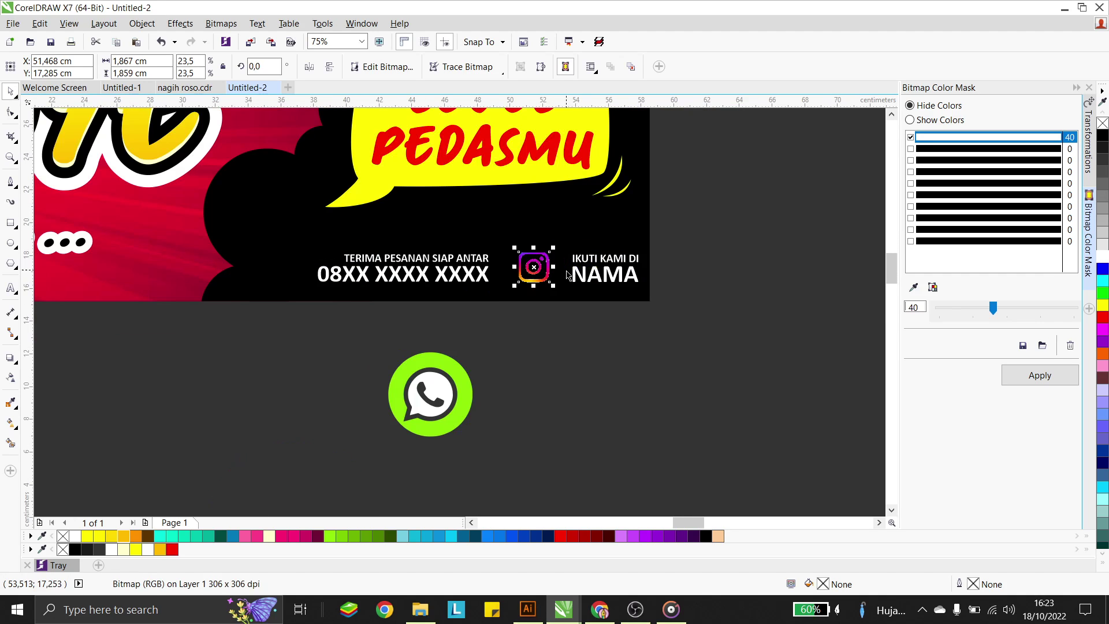
{"action": "key", "text": "ctrl+z"}
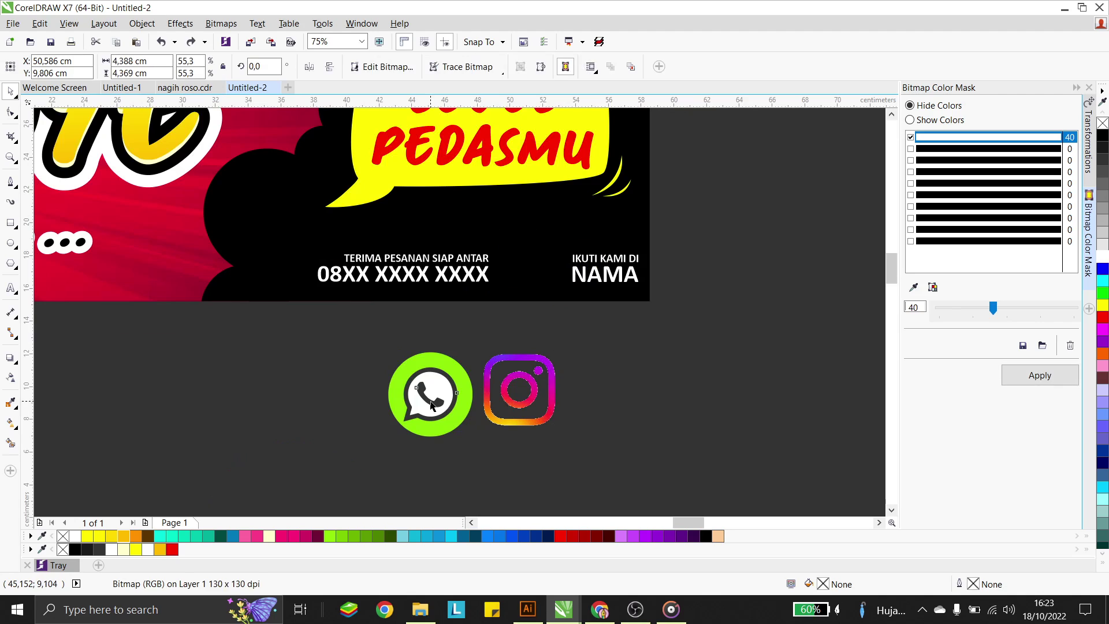
Scale the WhatsApp and Instagram icons down together and place them in the black area so Instagram sits just before NAMA
{"action": "left_click", "coordinate": [455, 368]}
{"action": "scroll", "coordinate": [459, 361], "scroll_direction": "up", "scroll_amount": 1}
{"action": "left_click_drag", "start_coordinate": [487, 341], "coordinate": [451, 375]}
{"action": "left_click", "coordinate": [541, 366], "text": "shift"}
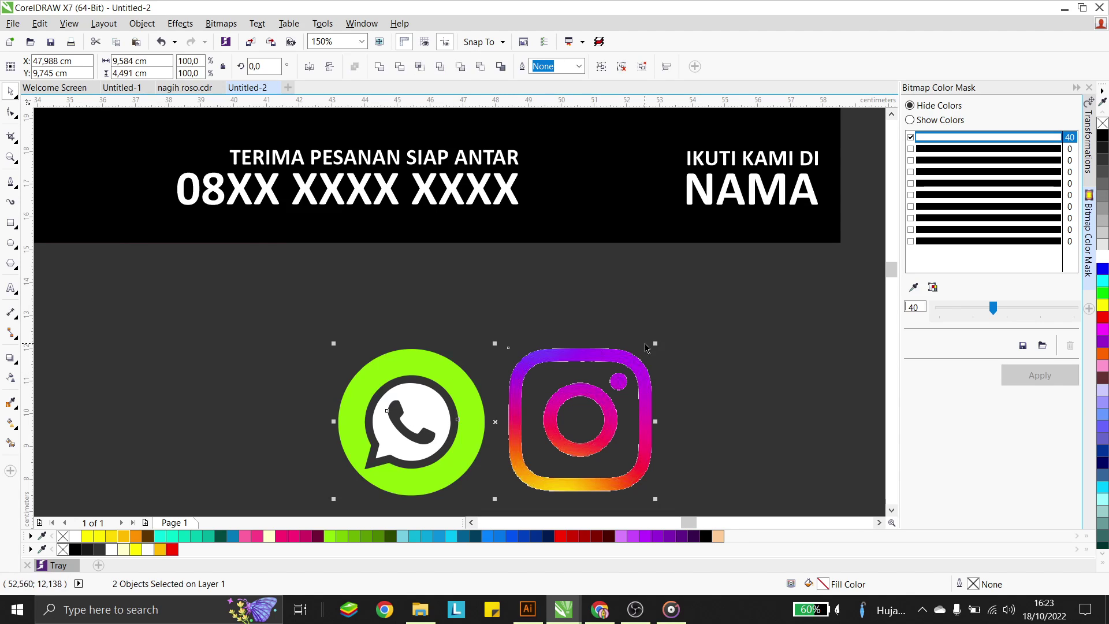
{"action": "left_click_drag", "start_coordinate": [653, 342], "coordinate": [538, 364]}
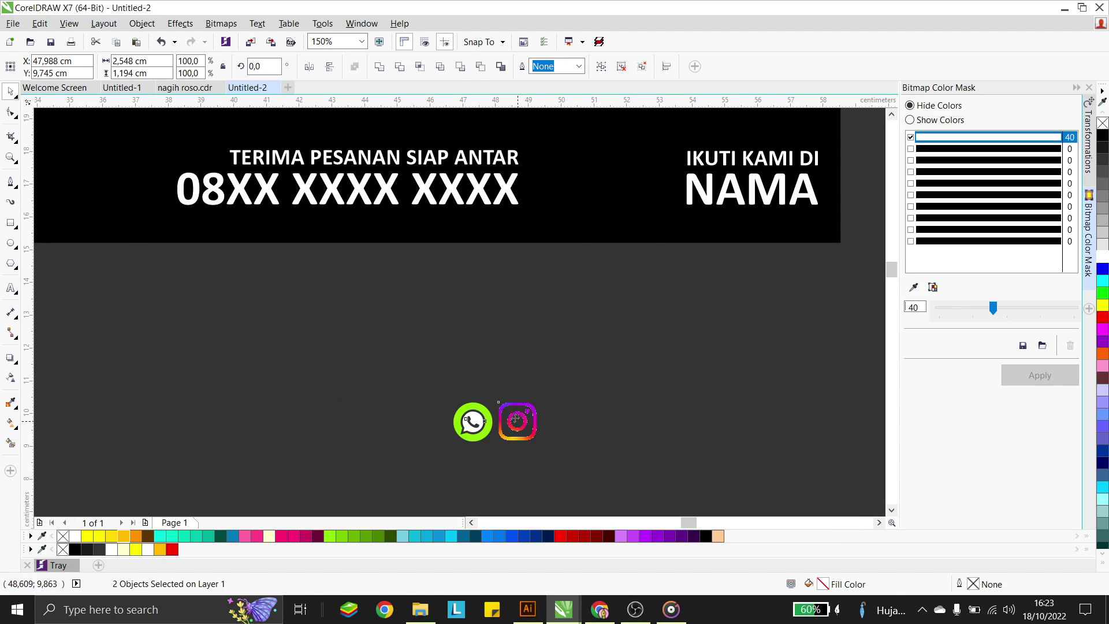
{"action": "left_click_drag", "start_coordinate": [516, 421], "coordinate": [653, 186]}
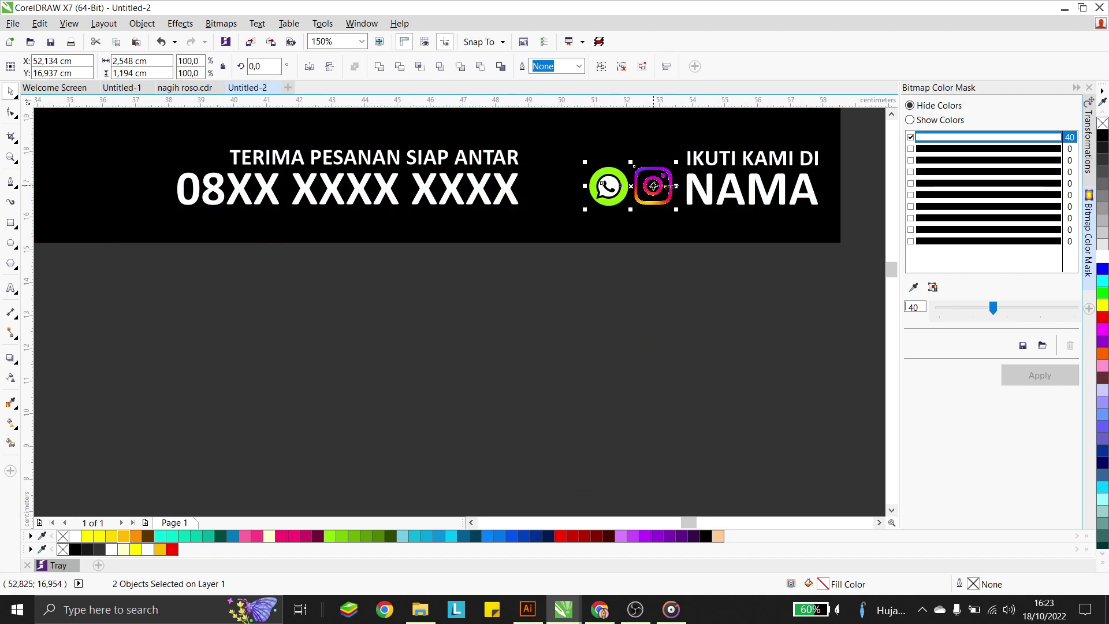
{"action": "left_click_drag", "start_coordinate": [585, 164], "coordinate": [549, 145]}
{"action": "left_click", "coordinate": [596, 267]}
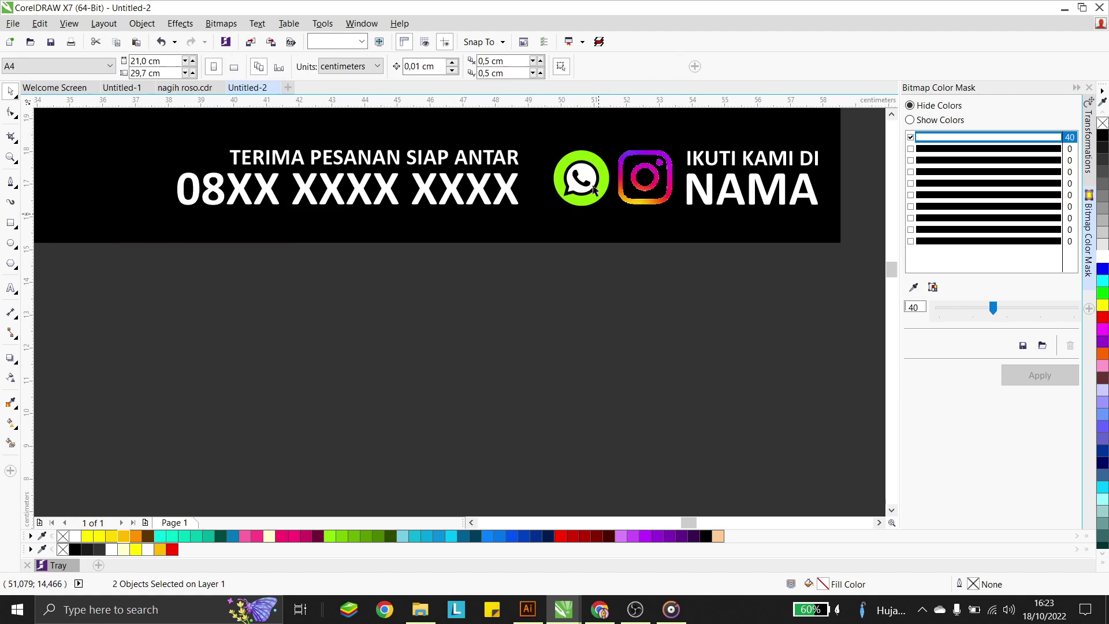
Move the WhatsApp icon from beside Instagram to just before the phone number
{"action": "left_click_drag", "start_coordinate": [587, 181], "coordinate": [146, 221]}
{"action": "left_click", "coordinate": [647, 249]}
{"action": "scroll", "coordinate": [633, 258], "scroll_direction": "down", "scroll_amount": 2}
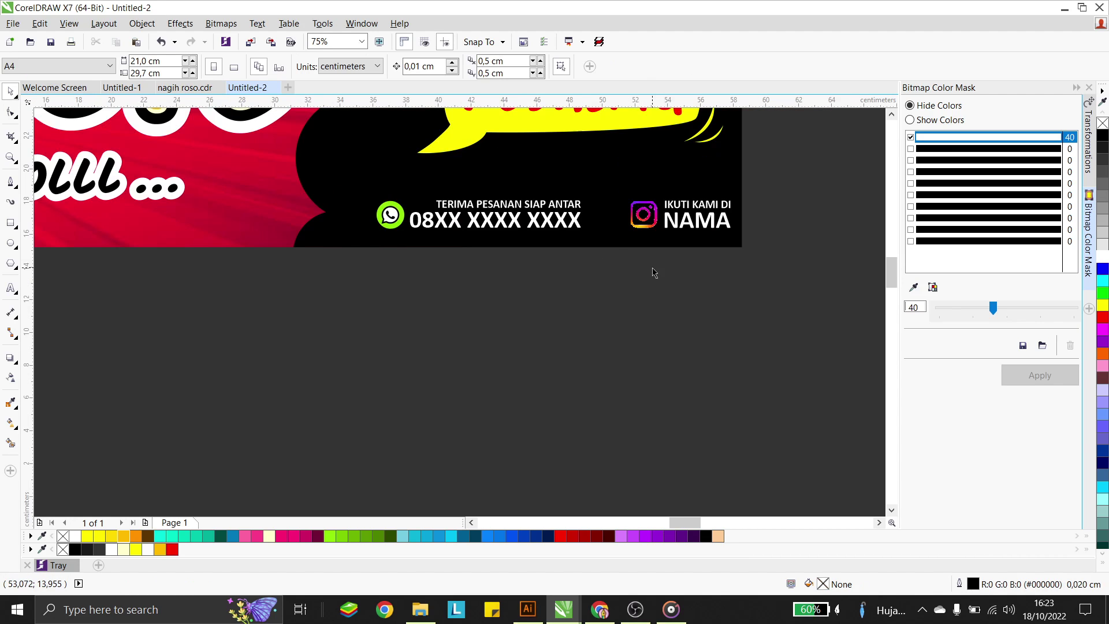
Draw a vertical divider about 0.18 × 3.6 cm between the phone and Instagram details, filled white without an outline
{"action": "left_click", "coordinate": [10, 223]}
{"action": "scroll", "coordinate": [589, 182], "scroll_direction": "up", "scroll_amount": 2}
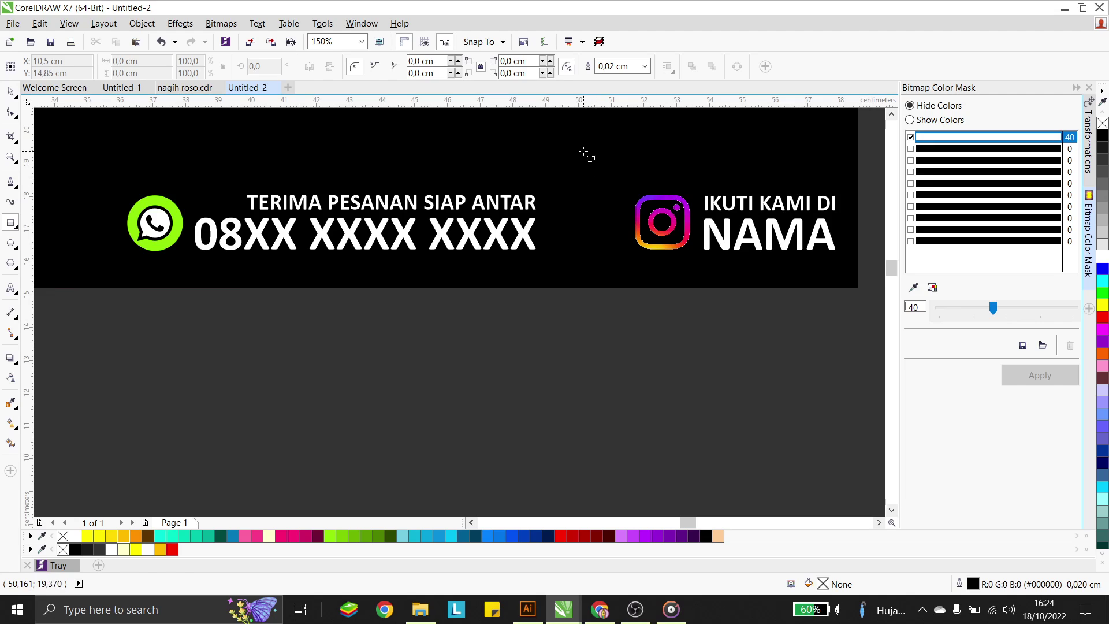
{"action": "left_click_drag", "start_coordinate": [583, 152], "coordinate": [590, 269]}
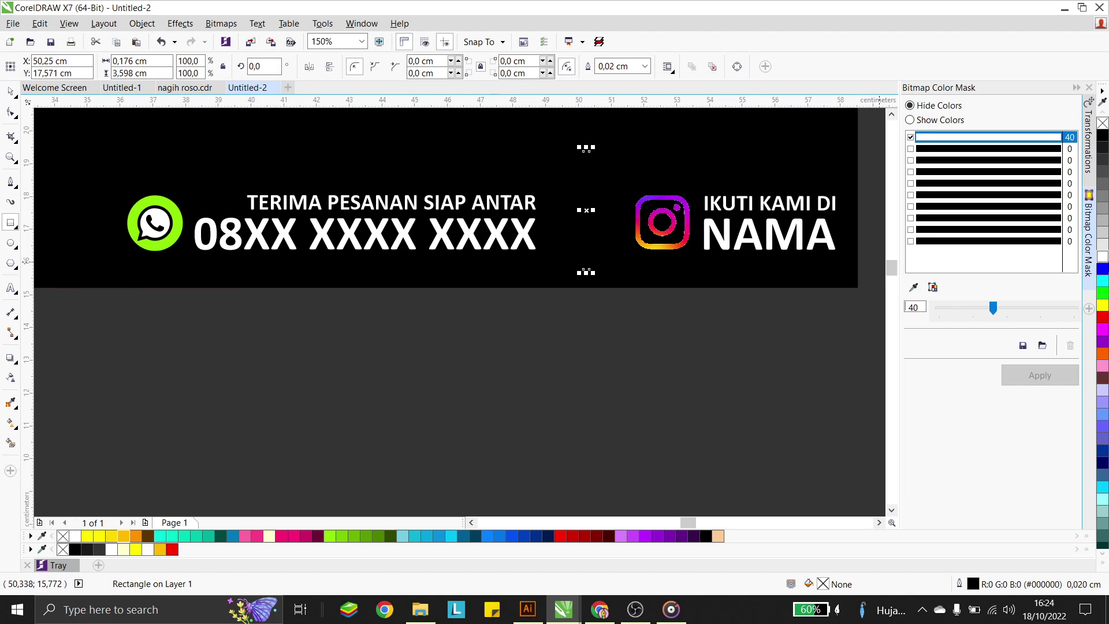
{"action": "left_click", "coordinate": [1103, 257]}
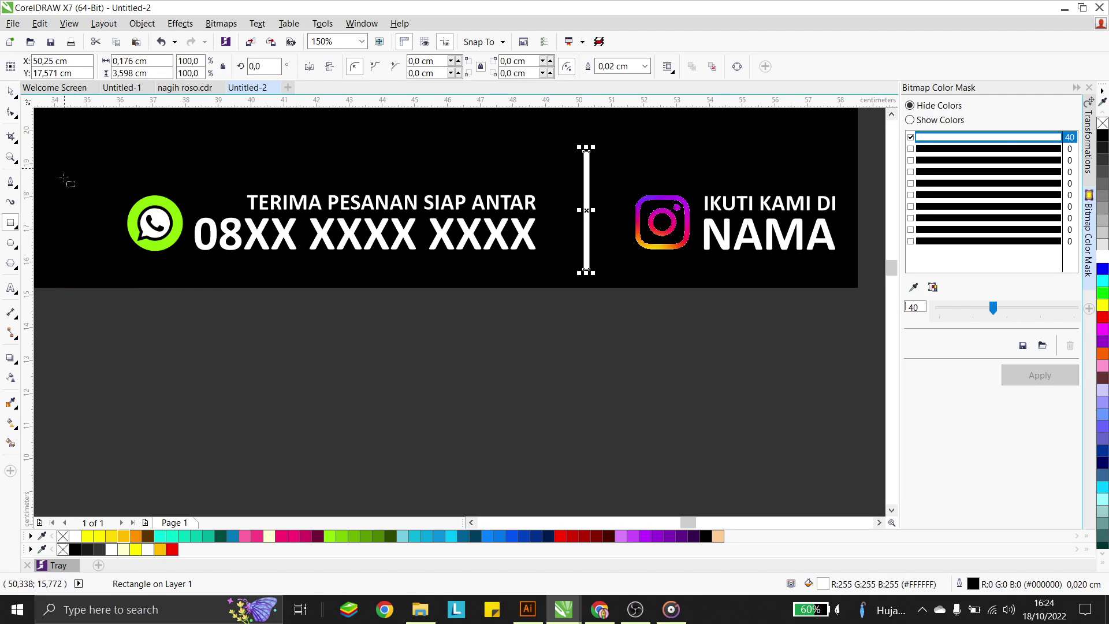
{"action": "right_click", "coordinate": [1102, 123]}
{"action": "left_click", "coordinate": [445, 460]}
{"action": "scroll", "coordinate": [577, 335], "scroll_direction": "down", "scroll_amount": 3}
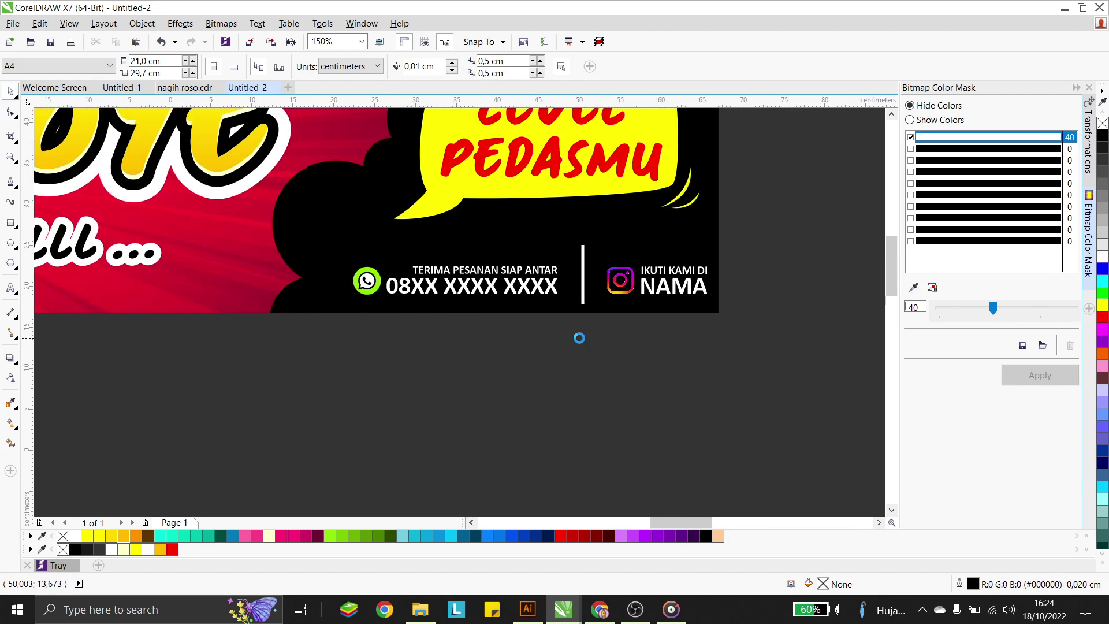
Make the white divider thinner to match the reference banner above
{"action": "scroll", "coordinate": [604, 204], "scroll_direction": "up", "scroll_amount": 2}
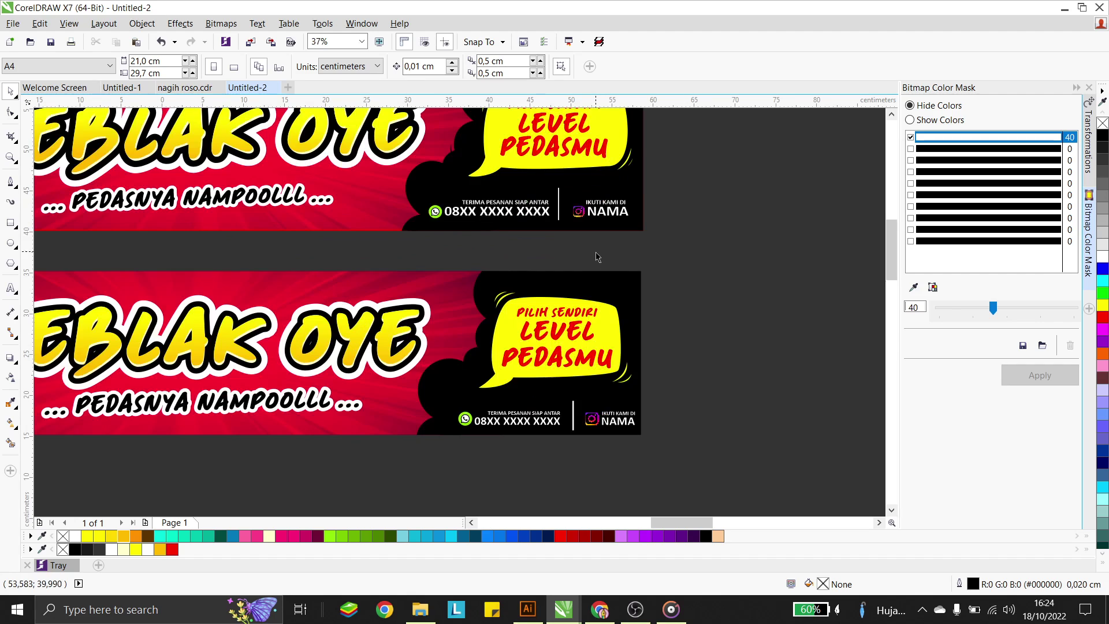
{"action": "scroll", "coordinate": [582, 429], "scroll_direction": "up", "scroll_amount": 4}
{"action": "left_click", "coordinate": [551, 413]}
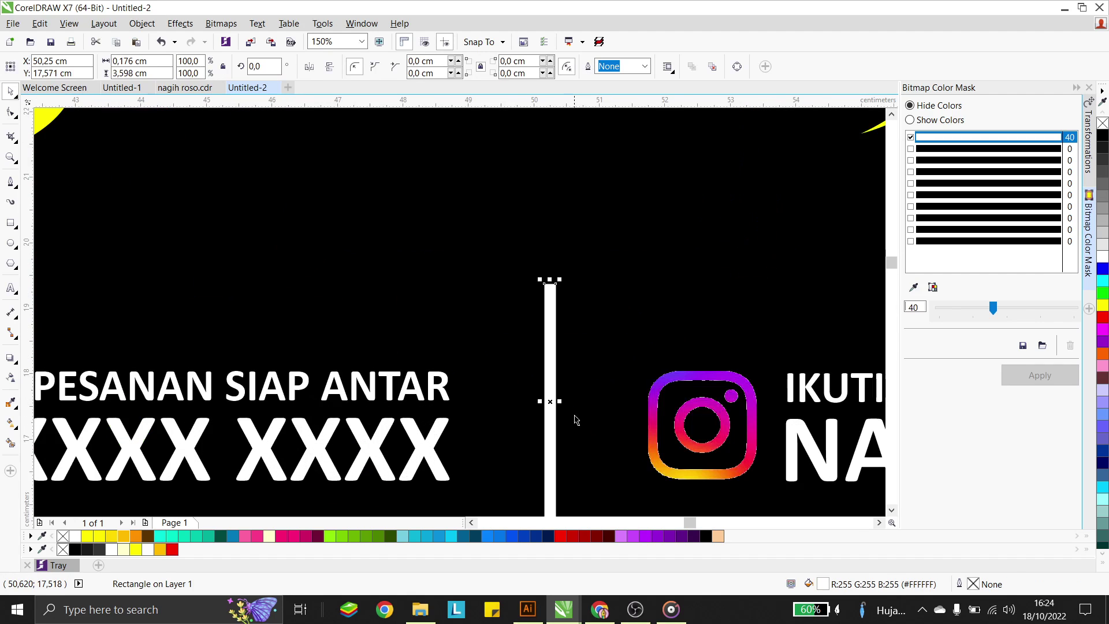
{"action": "left_click_drag", "start_coordinate": [559, 400], "coordinate": [554, 409]}
{"action": "scroll", "coordinate": [564, 376], "scroll_direction": "down", "scroll_amount": 6}
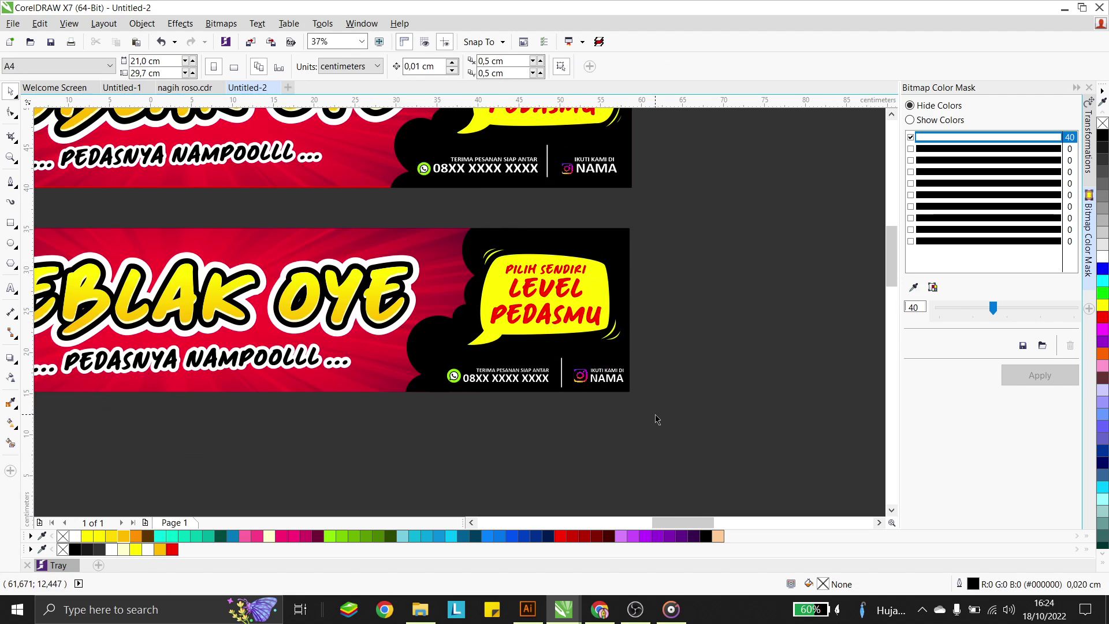
Group both contact blocks, their icons and the divider, and shift the group slightly left within the black area
{"action": "left_click_drag", "start_coordinate": [656, 418], "coordinate": [444, 353]}
{"action": "left_click_drag", "start_coordinate": [536, 376], "coordinate": [529, 375]}
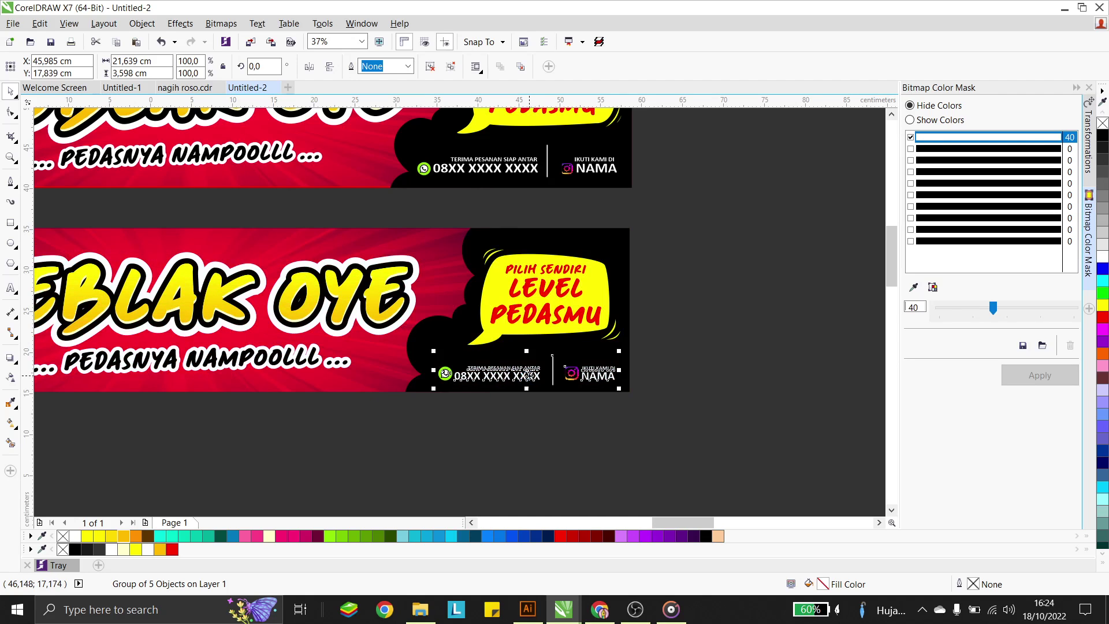
{"action": "left_click", "coordinate": [663, 367]}
{"action": "scroll", "coordinate": [663, 361], "scroll_direction": "down", "scroll_amount": 2}
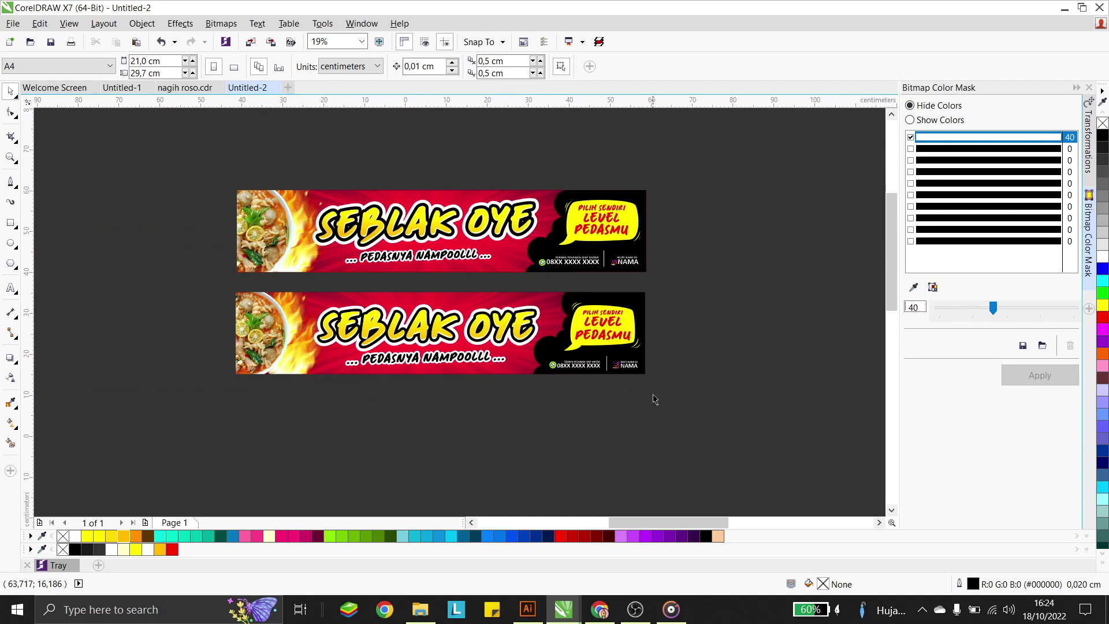
Zoom in on both banners and preview them full screen to compare the recreation with the original
{"action": "left_click", "coordinate": [11, 157]}
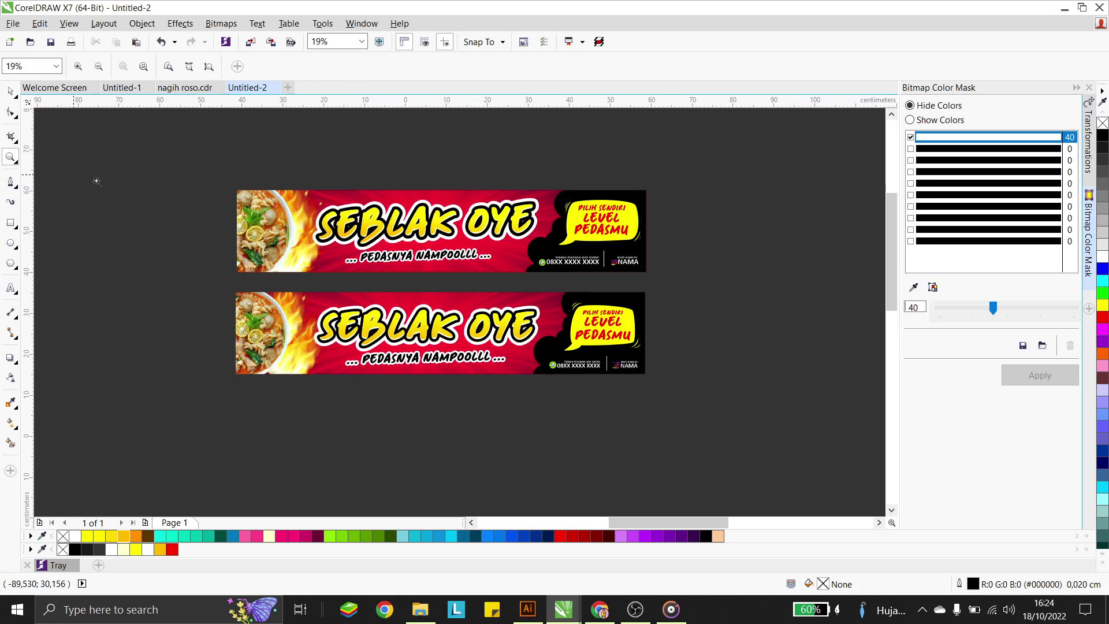
{"action": "left_click_drag", "start_coordinate": [316, 215], "coordinate": [655, 381]}
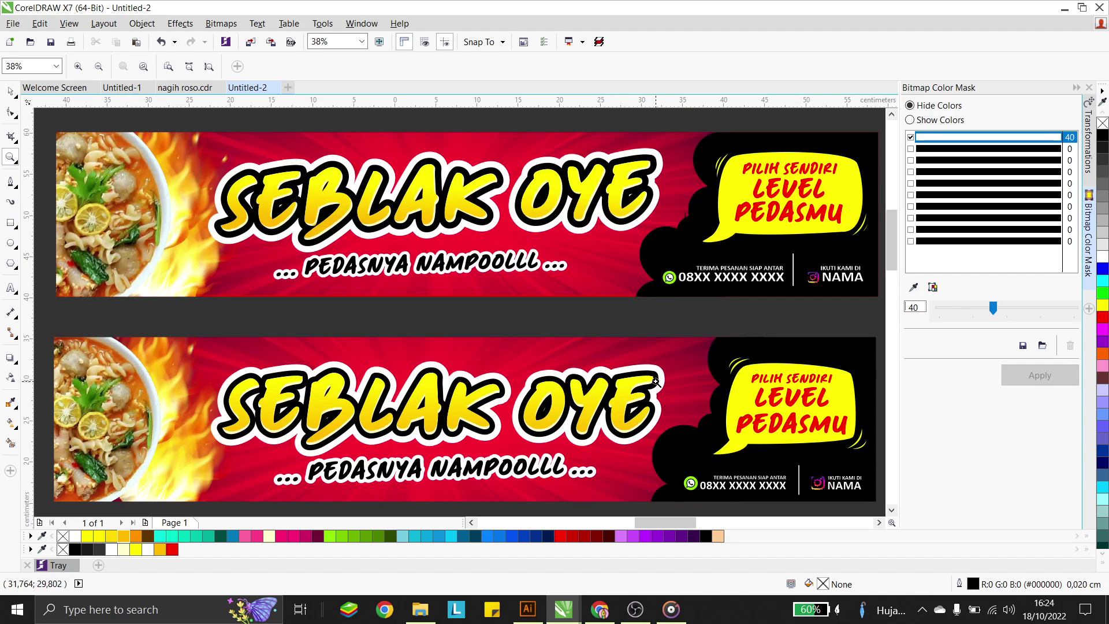
{"action": "key", "text": "F9"}
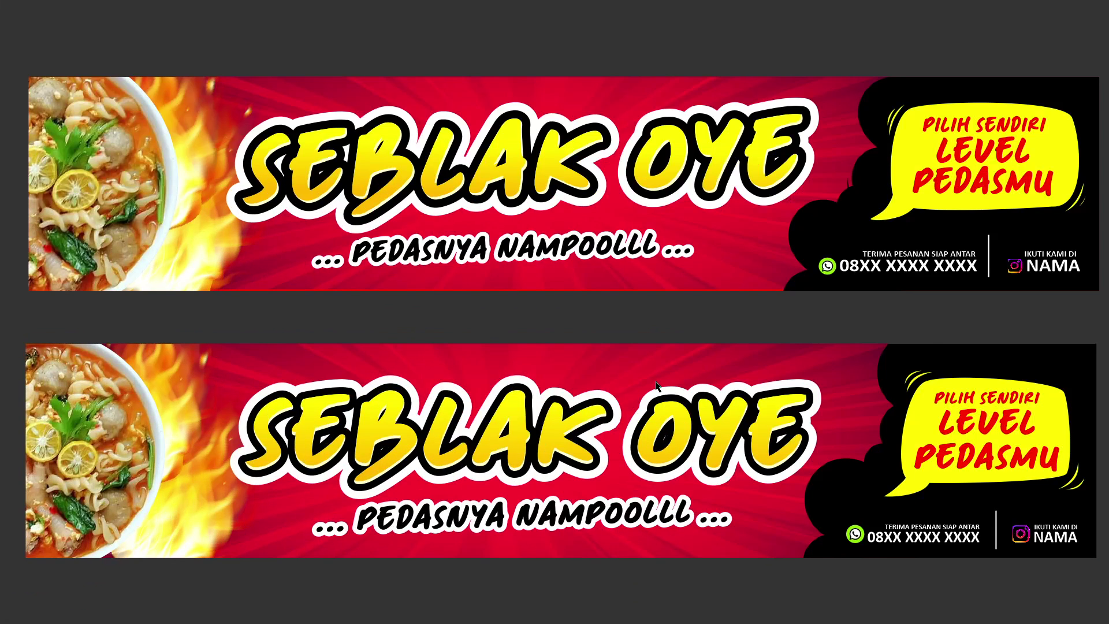